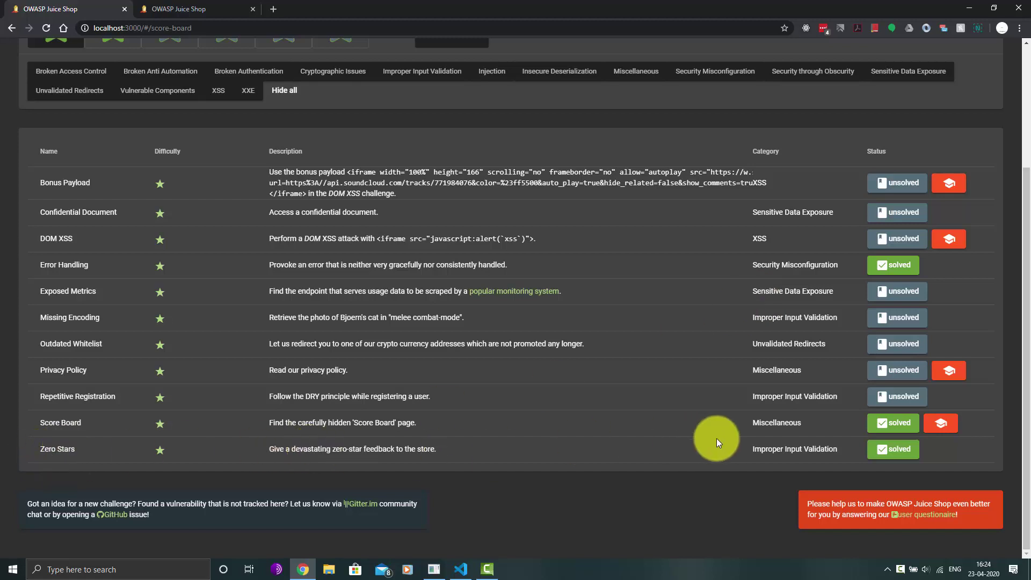
Review the one-star challenges on the Score Board, focusing on the Bonus Payload and DOM XSS entries
scroll(693, 442, "up", 1)
scroll(693, 442, "up", 2)
scroll(693, 442, "down", 1)
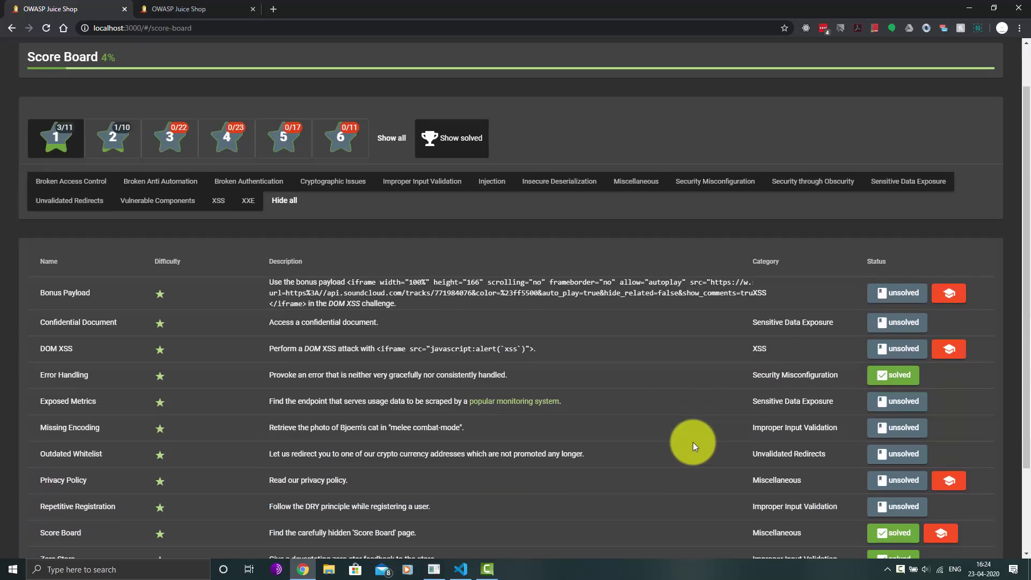
scroll(693, 442, "down", 2)
scroll(692, 442, "up", 2)
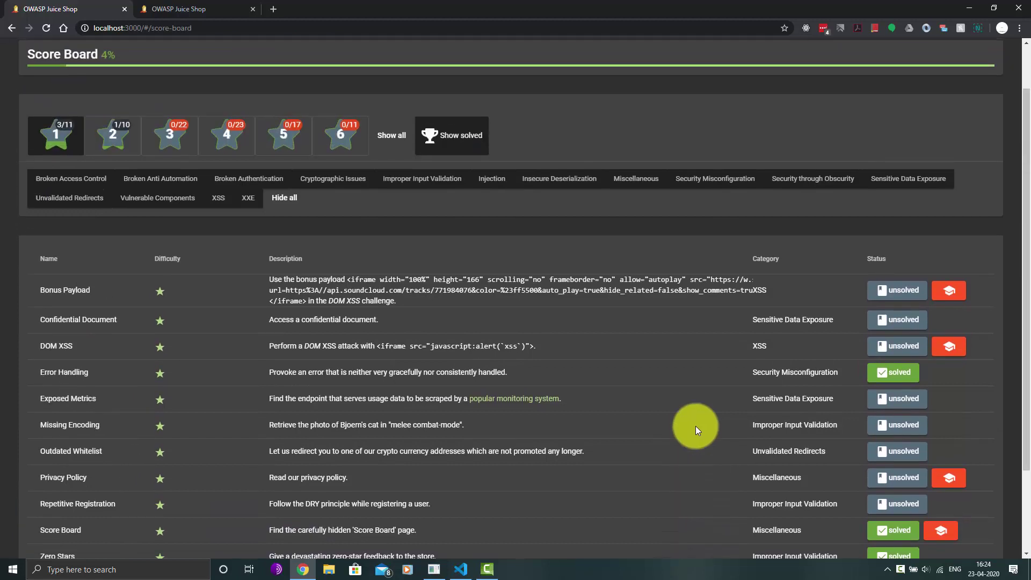
left_click_drag(778, 346, 730, 345)
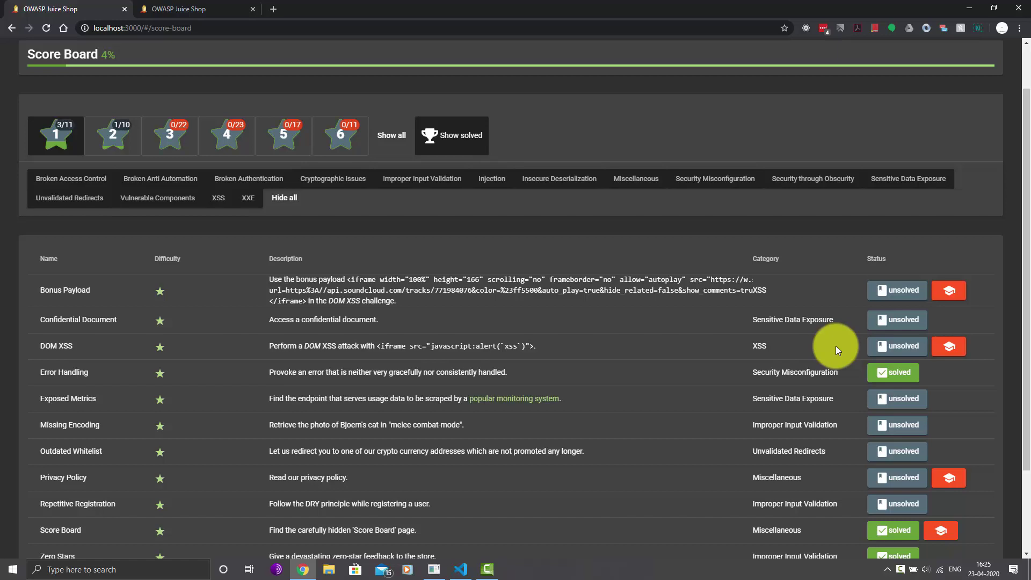
scroll(778, 356, "down", 2)
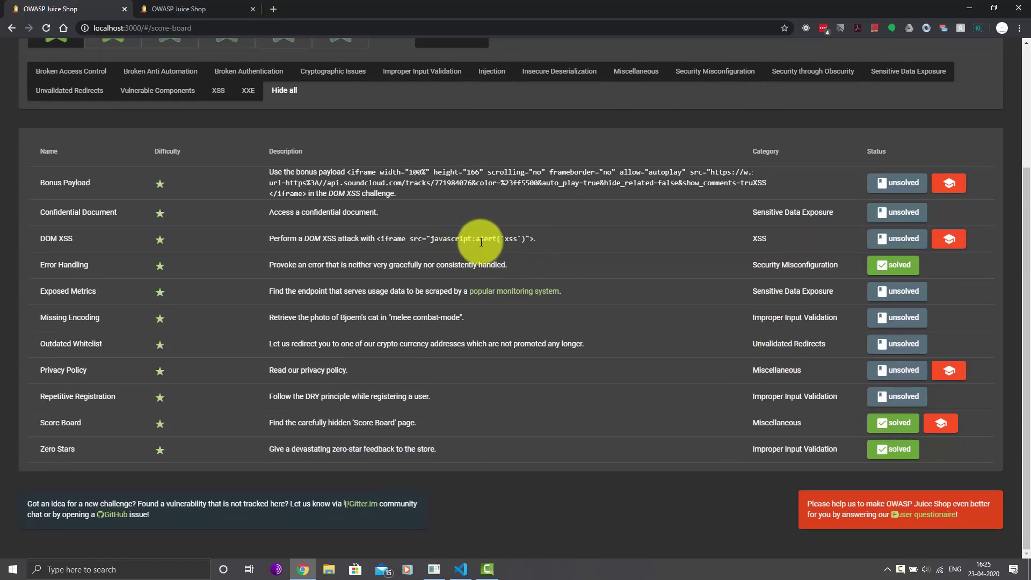
scroll(303, 244, "up", 2)
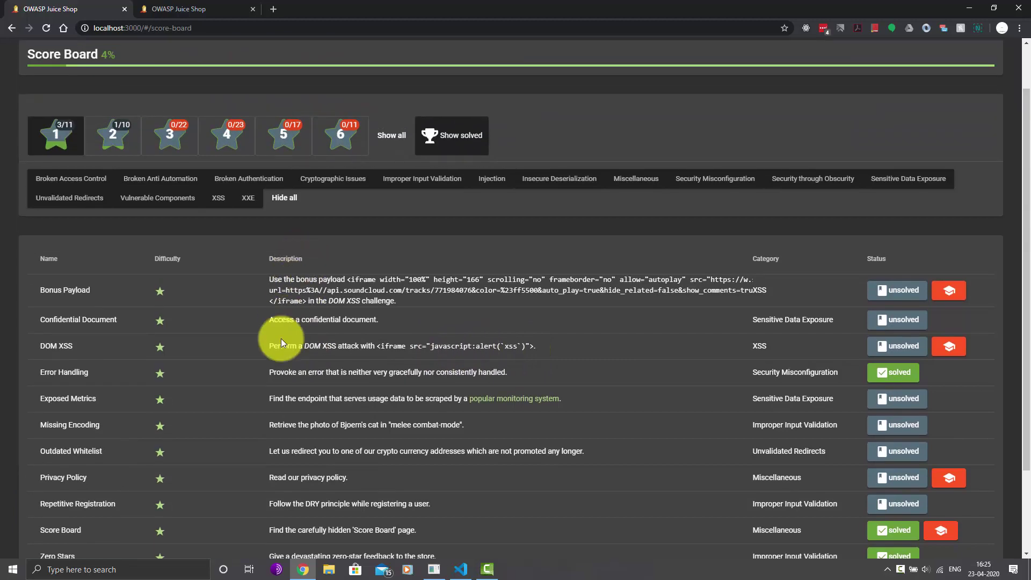
left_click_drag(37, 343, 121, 346)
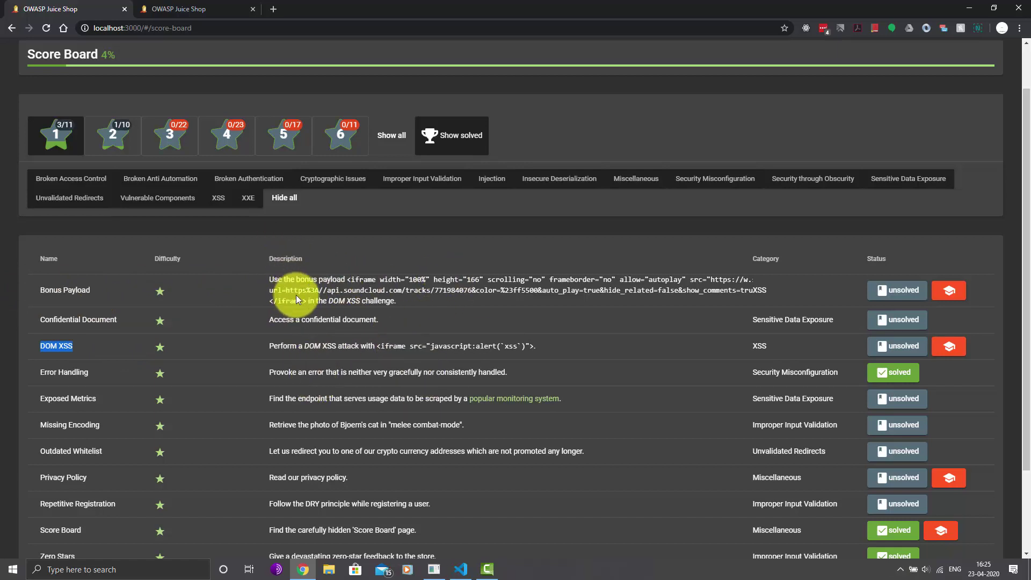
scroll(459, 307, "down", 1)
scroll(458, 308, "up", 1)
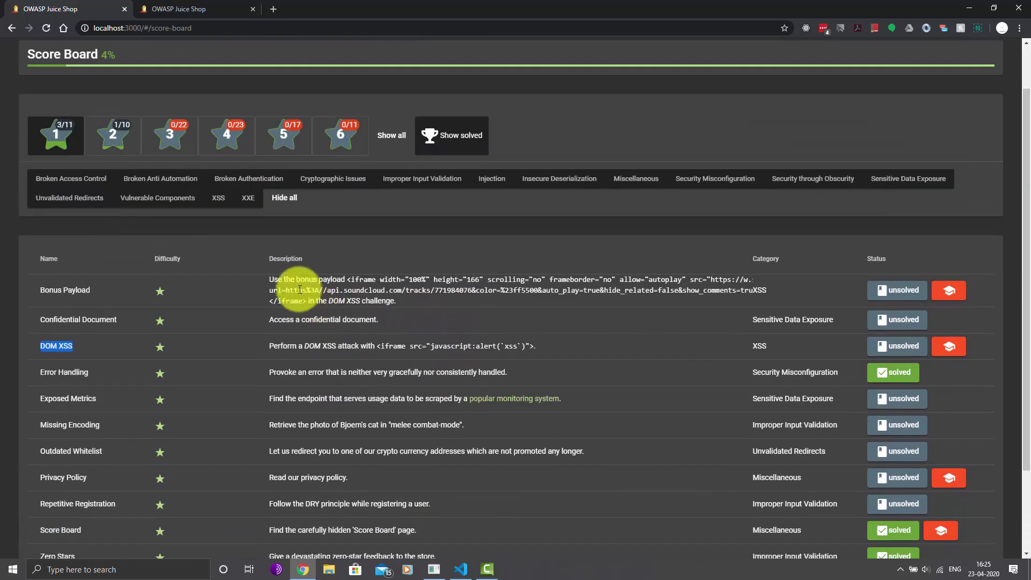
left_click_drag(263, 278, 413, 306)
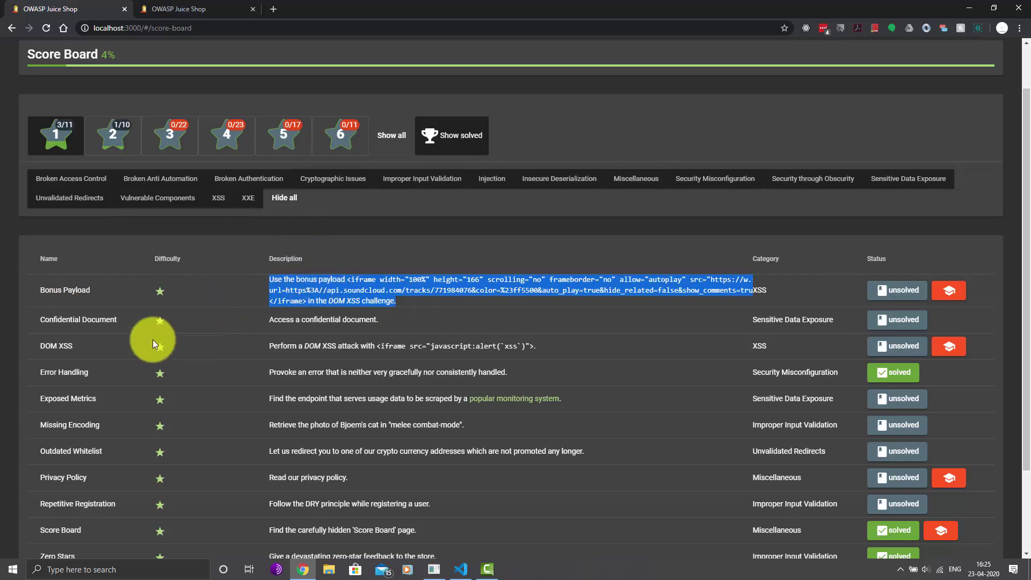
triple_click(77, 348)
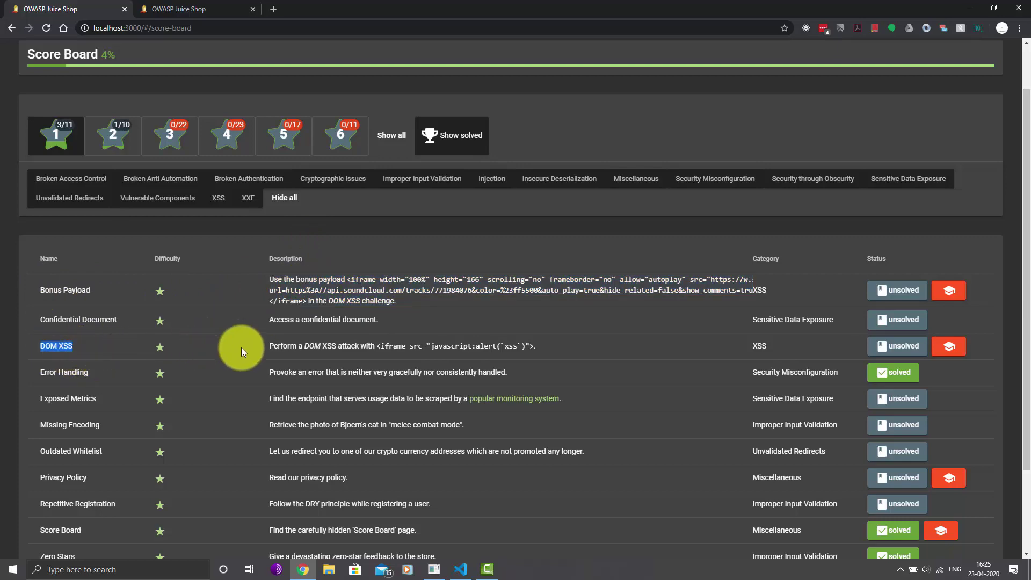
scroll(555, 350, "down", 2)
scroll(555, 349, "up", 3)
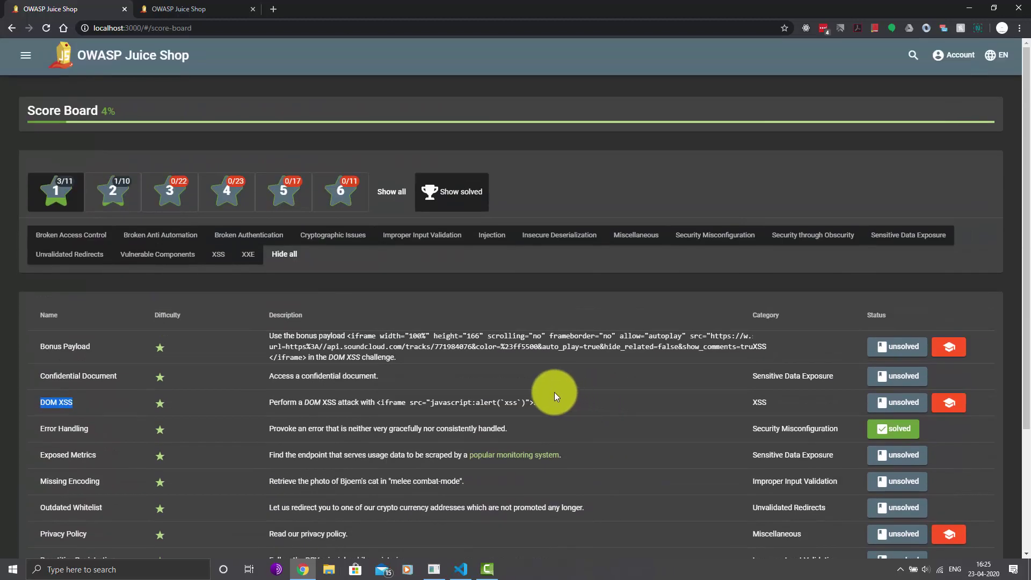
Highlight the DOM XSS challenge's description, narrowing the selection to its payload <iframe src="javascript:alert(`xss`)">
left_click(536, 418)
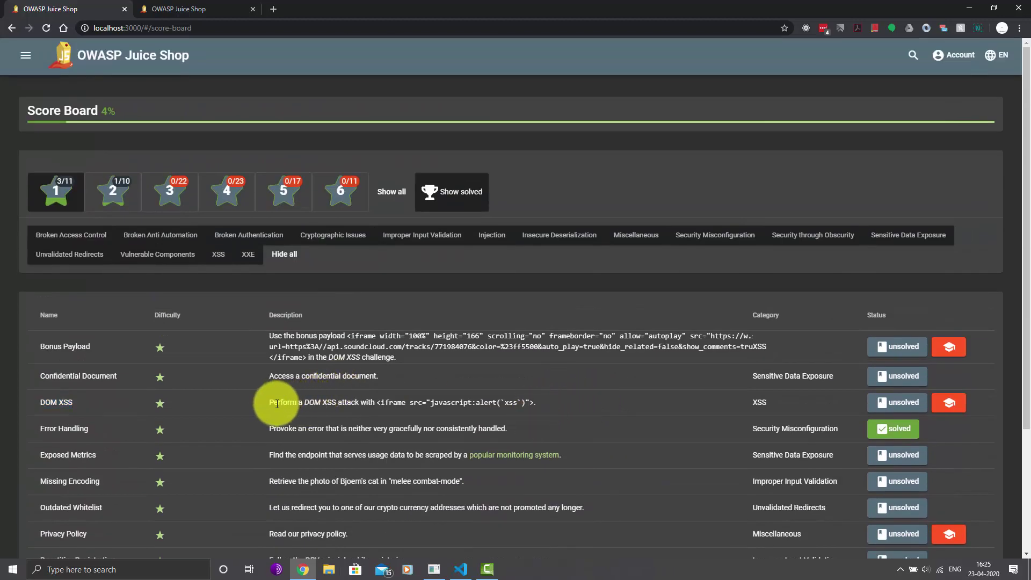
left_click_drag(268, 402, 537, 402)
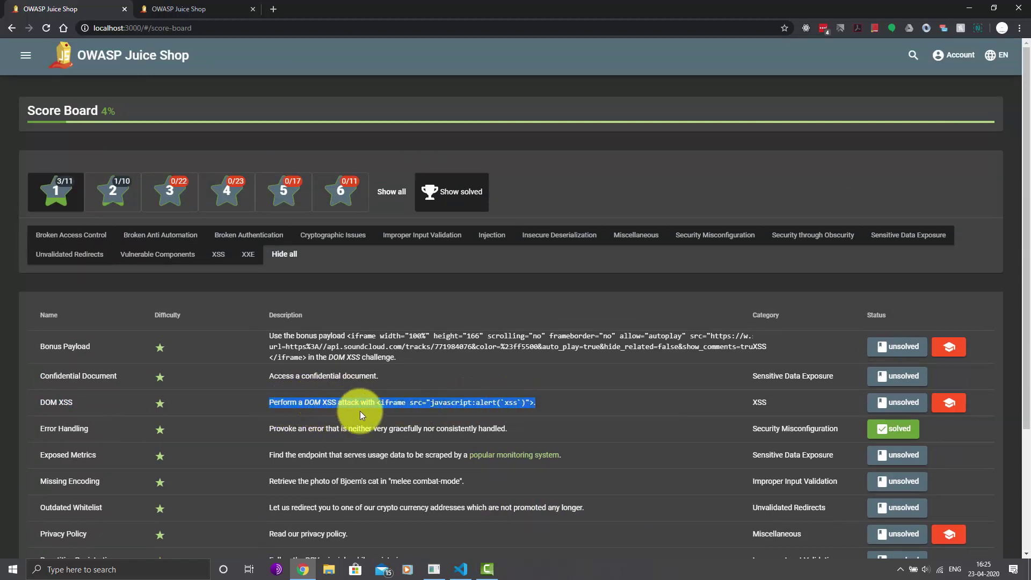
left_click_drag(376, 403, 535, 402)
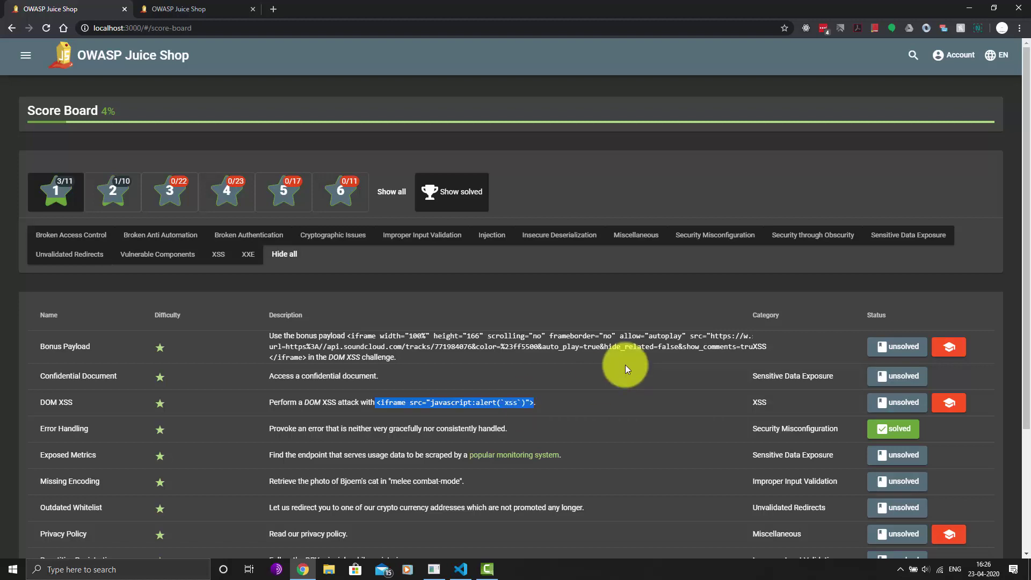
scroll(600, 366, "down", 3)
scroll(602, 368, "up", 3)
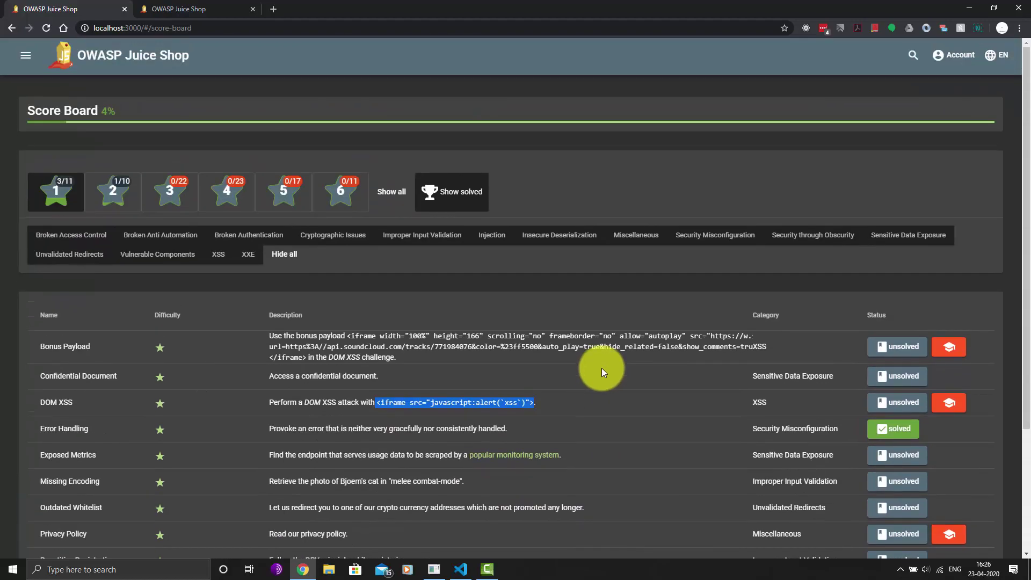
scroll(599, 370, "down", 3)
scroll(598, 372, "up", 3)
scroll(598, 372, "down", 1)
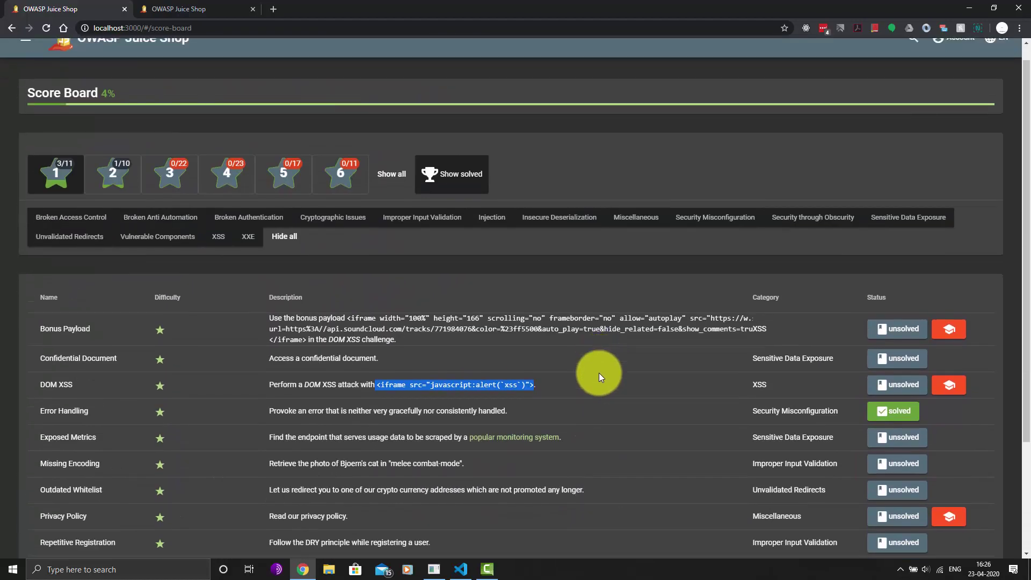
scroll(599, 373, "up", 1)
scroll(525, 339, "down", 3)
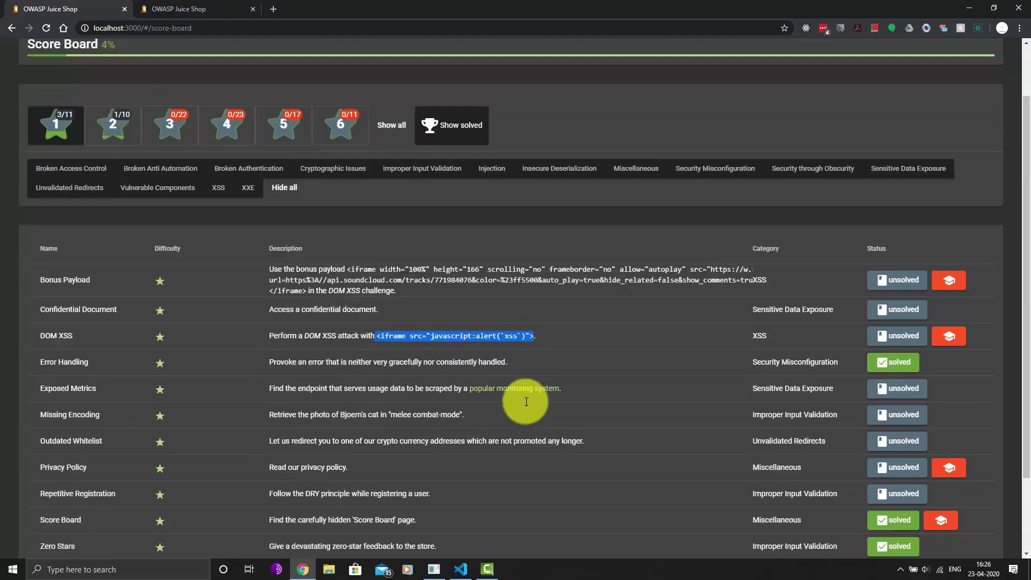
scroll(521, 398, "up", 3)
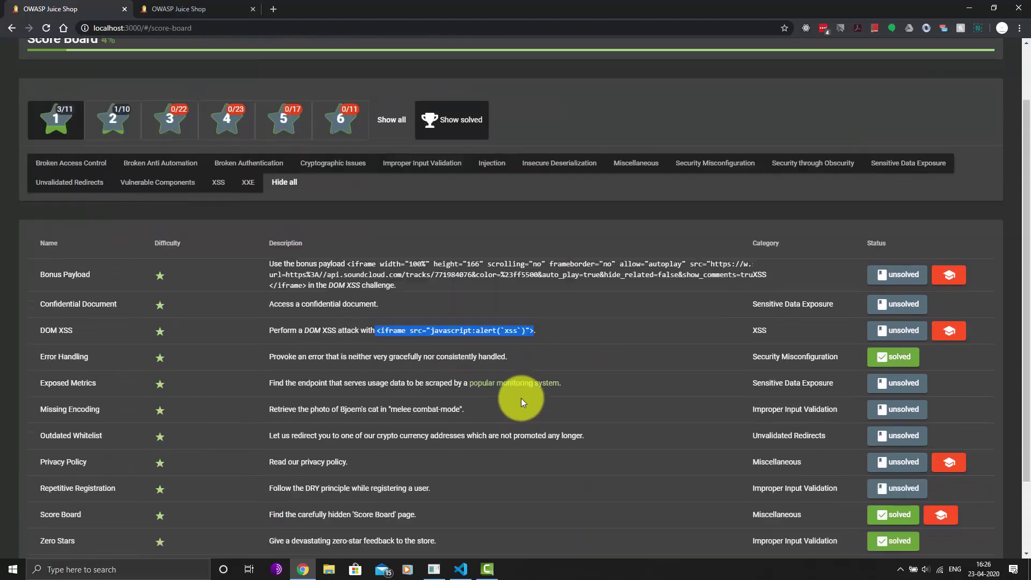
scroll(521, 398, "down", 3)
scroll(521, 397, "up", 3)
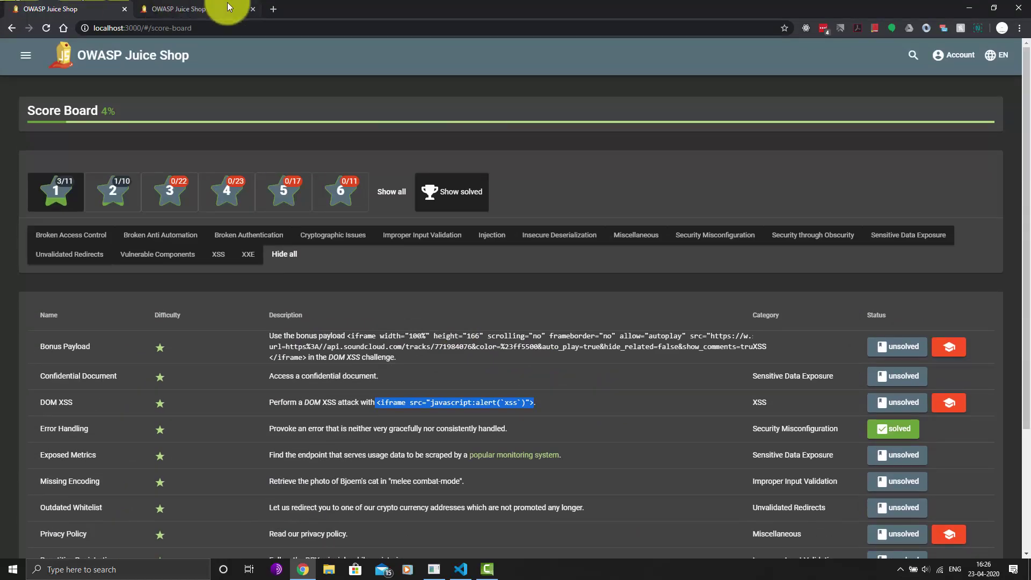
scroll(345, 339, "down", 3)
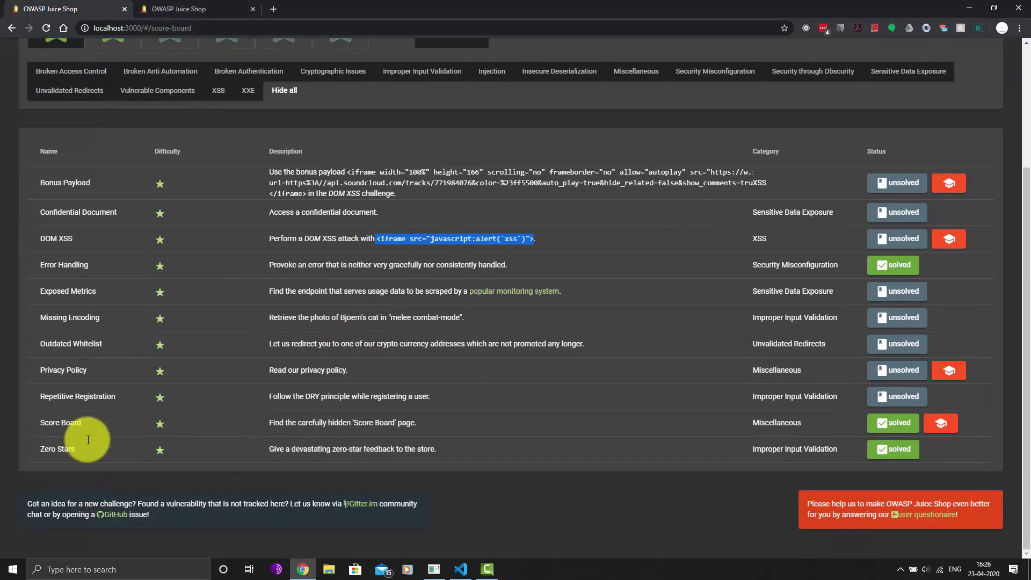
Open the Customer Feedback page in the second Juice Shop browser tab
left_click(175, 8)
left_click(25, 57)
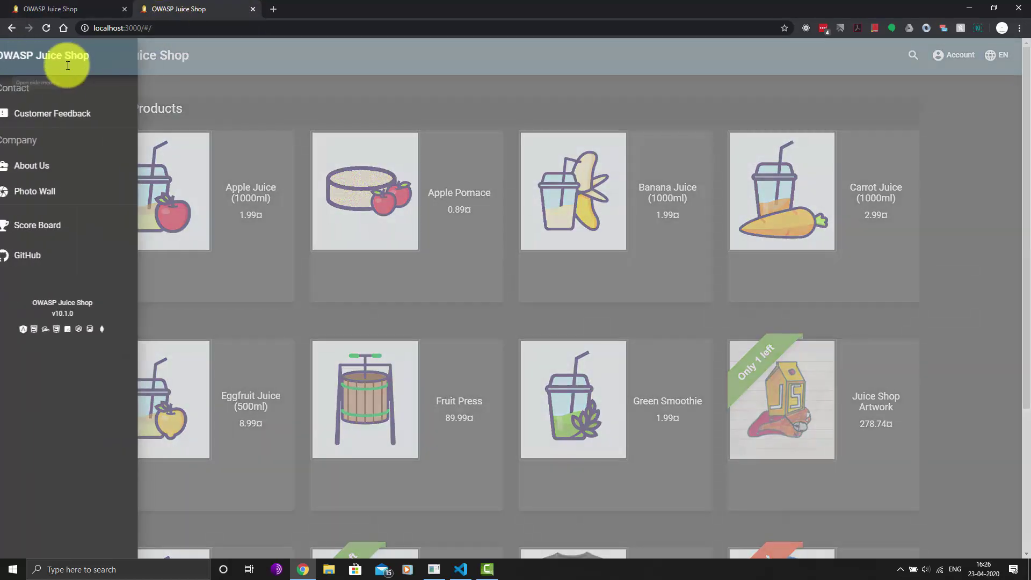
left_click(48, 115)
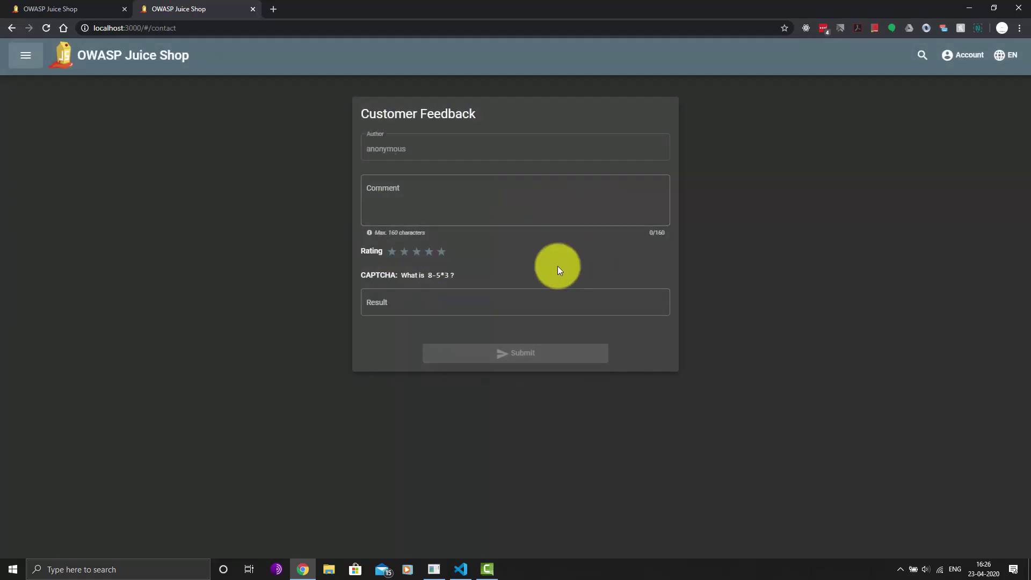
left_click(26, 55)
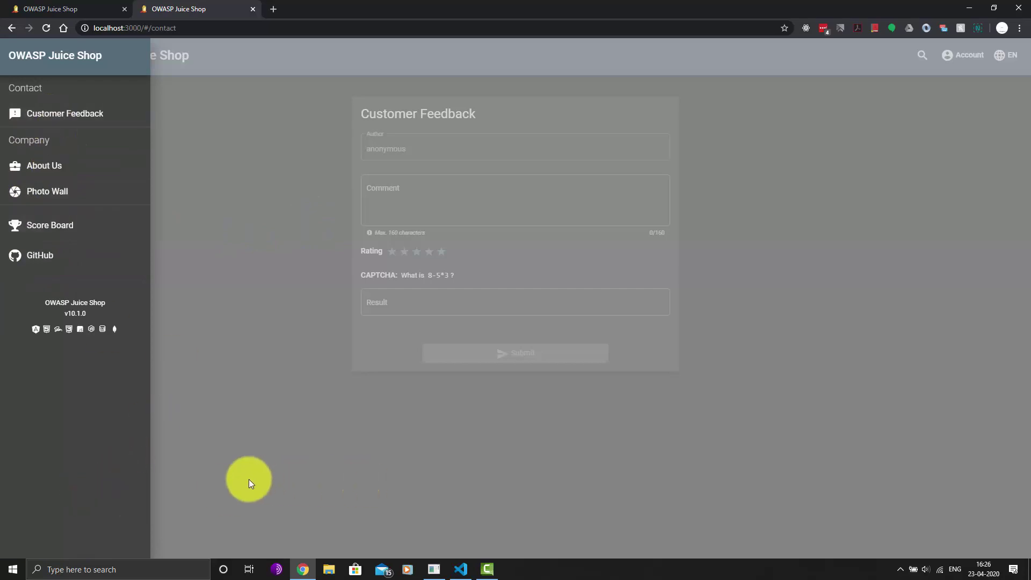
left_click(59, 9)
left_click(164, 9)
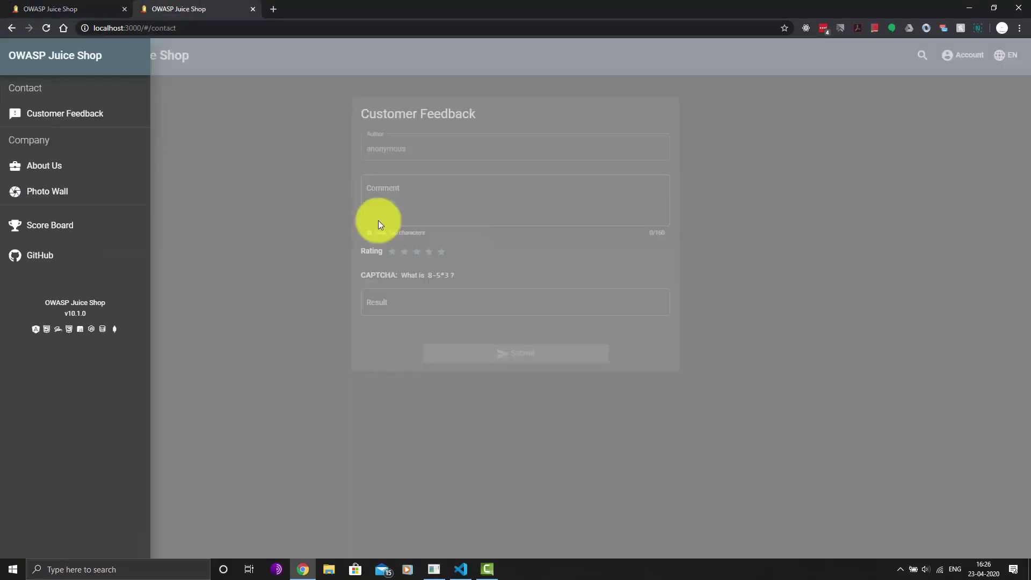
left_click(162, 79)
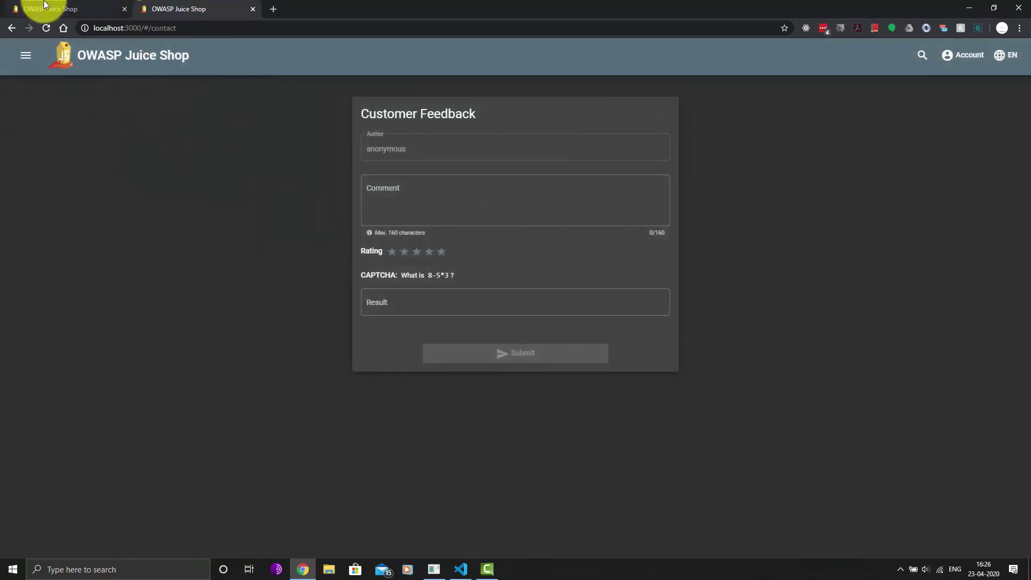
left_click(45, 7)
scroll(343, 324, "up", 3)
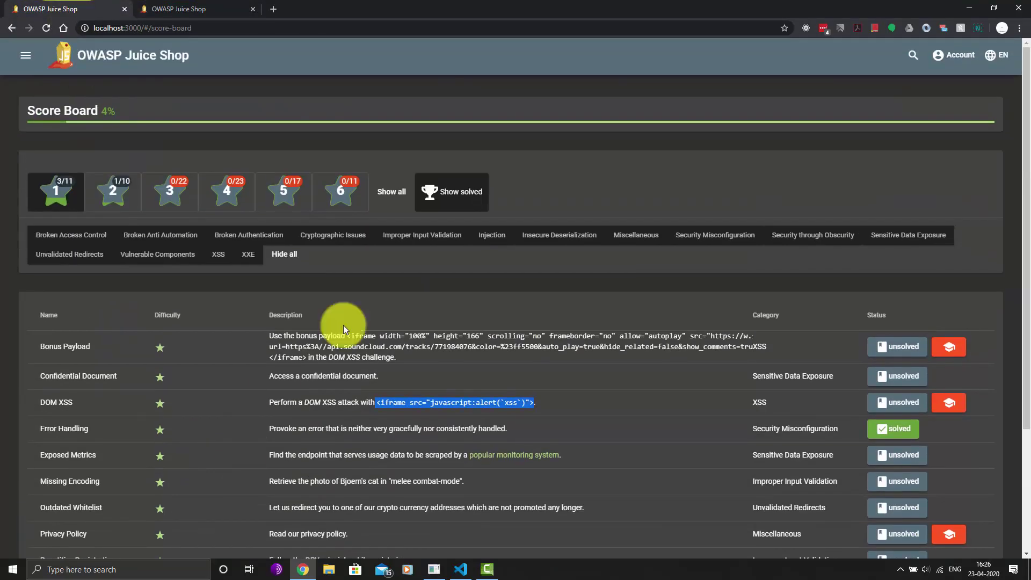
scroll(381, 307, "down", 3)
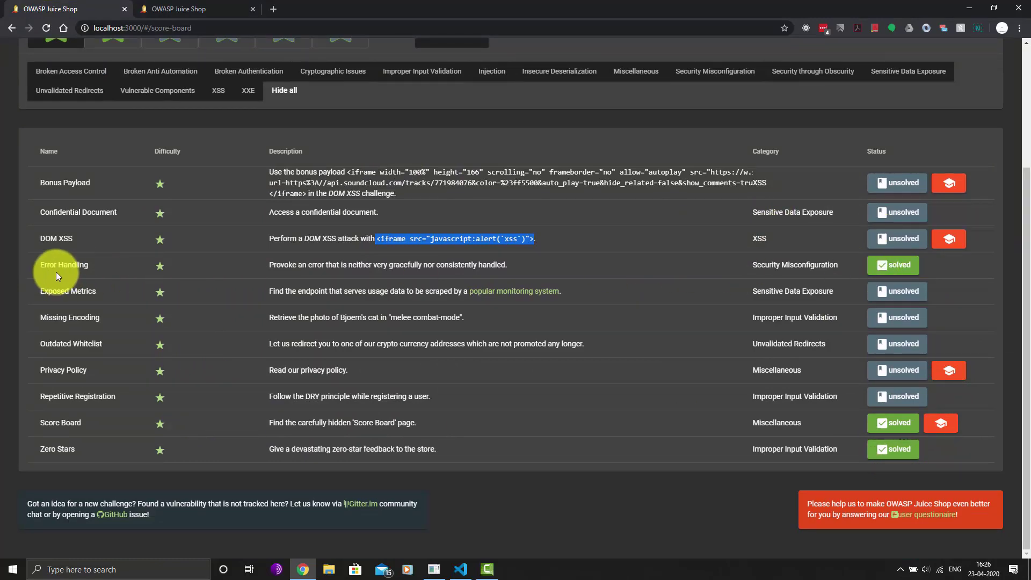
Return from the Customer Feedback page to the shop's All Products page in the second browser tab
left_click(183, 9)
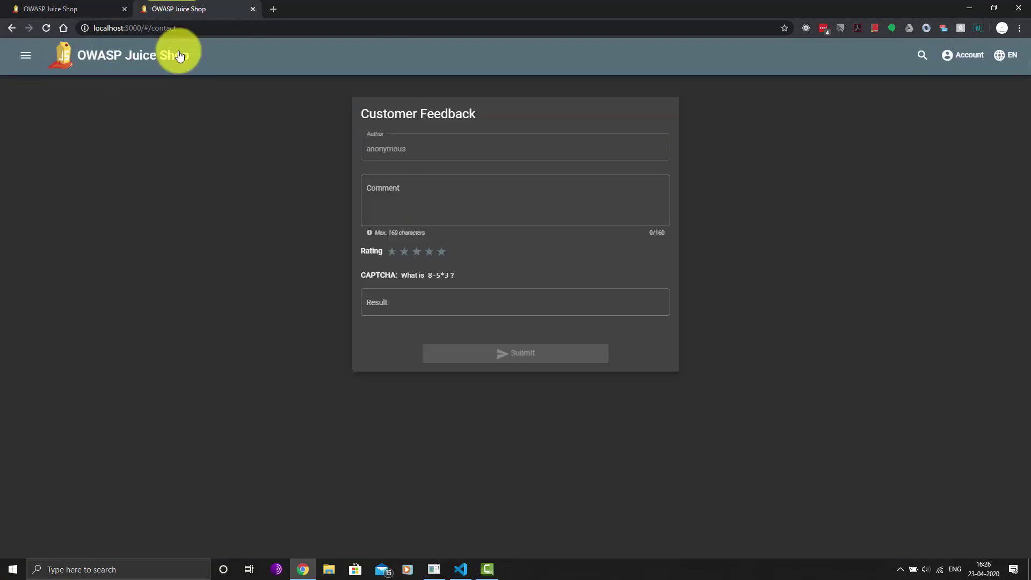
left_click(68, 9)
left_click(155, 8)
left_click(26, 55)
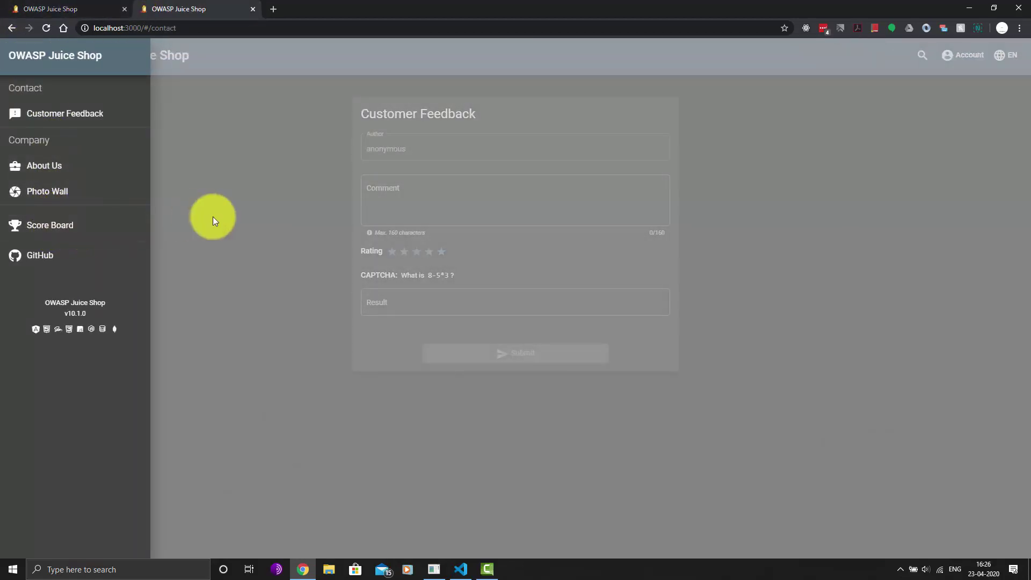
left_click(212, 217)
left_click(105, 56)
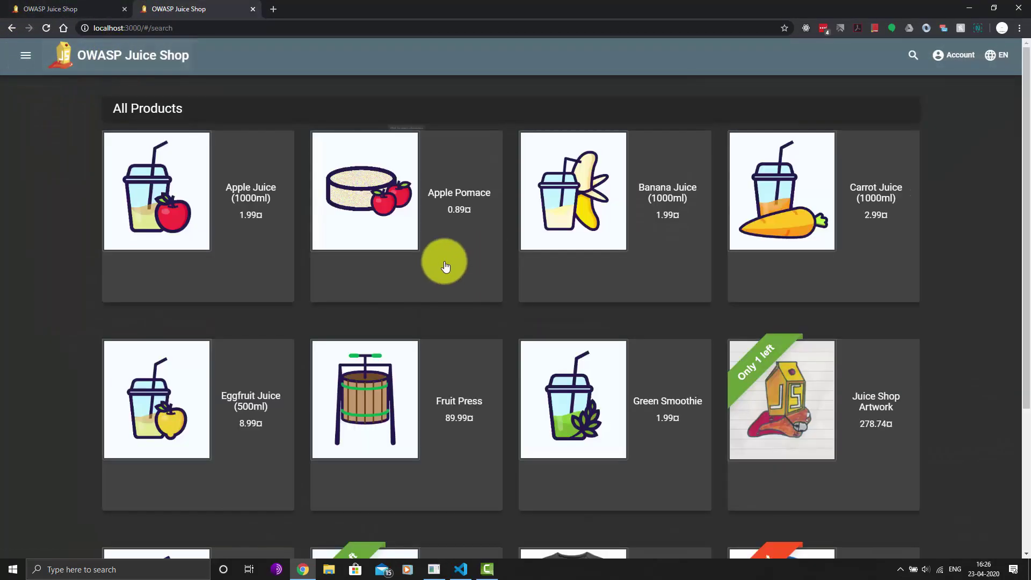
Inspect the Apple Juice (1000ml) product details and expand its reviews
left_click(169, 215)
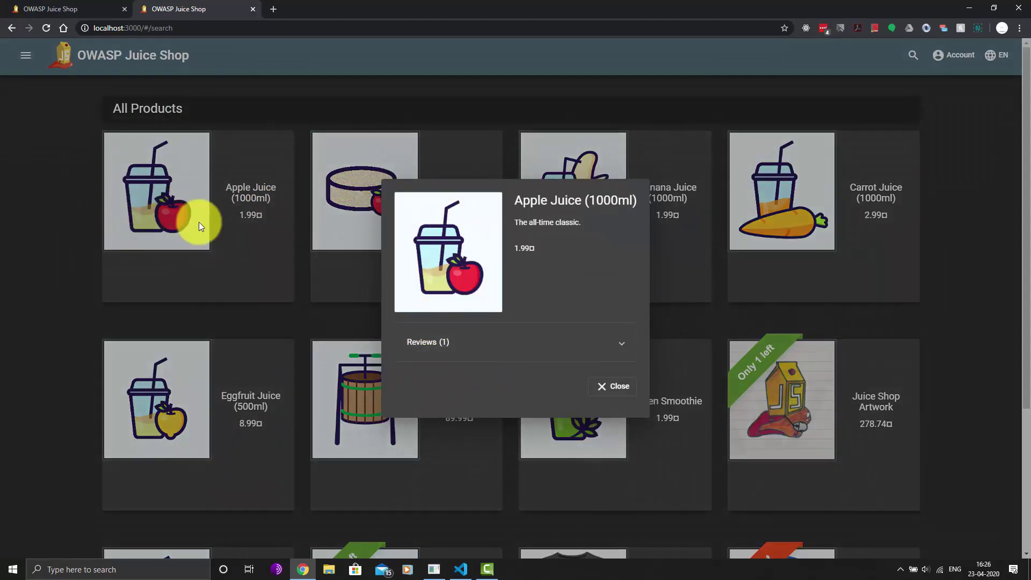
left_click(537, 337)
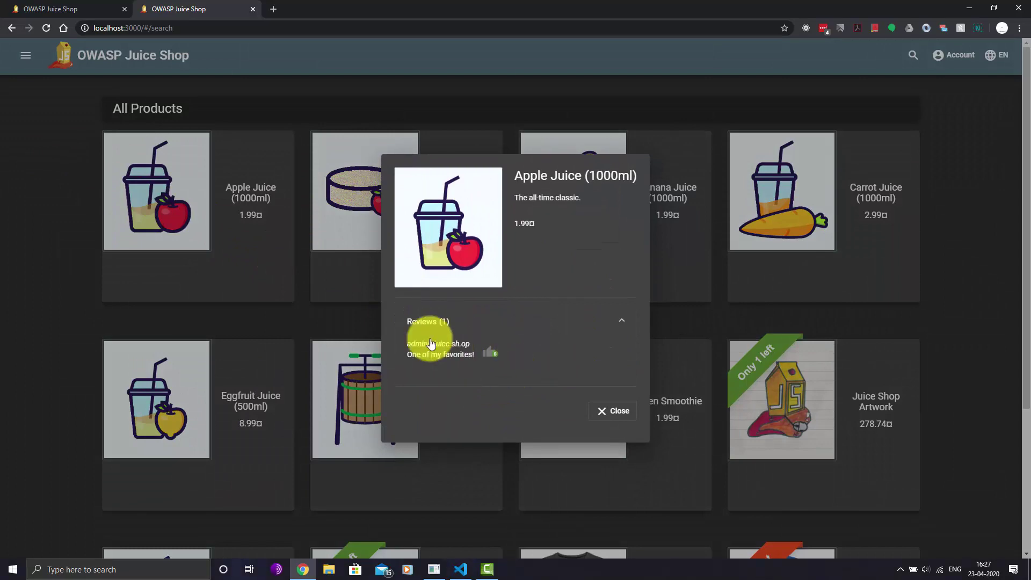
left_click(605, 320)
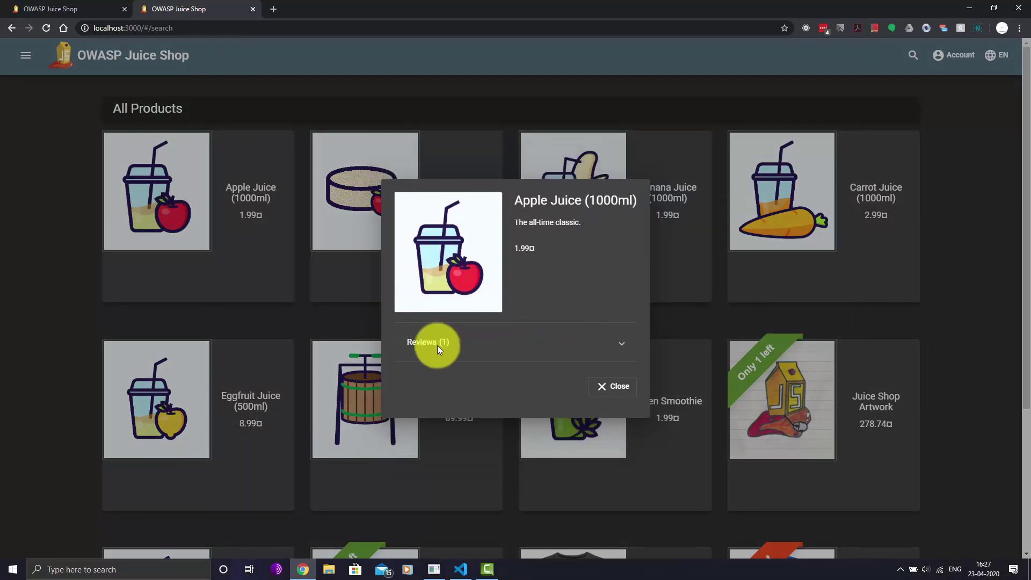
left_click(601, 391)
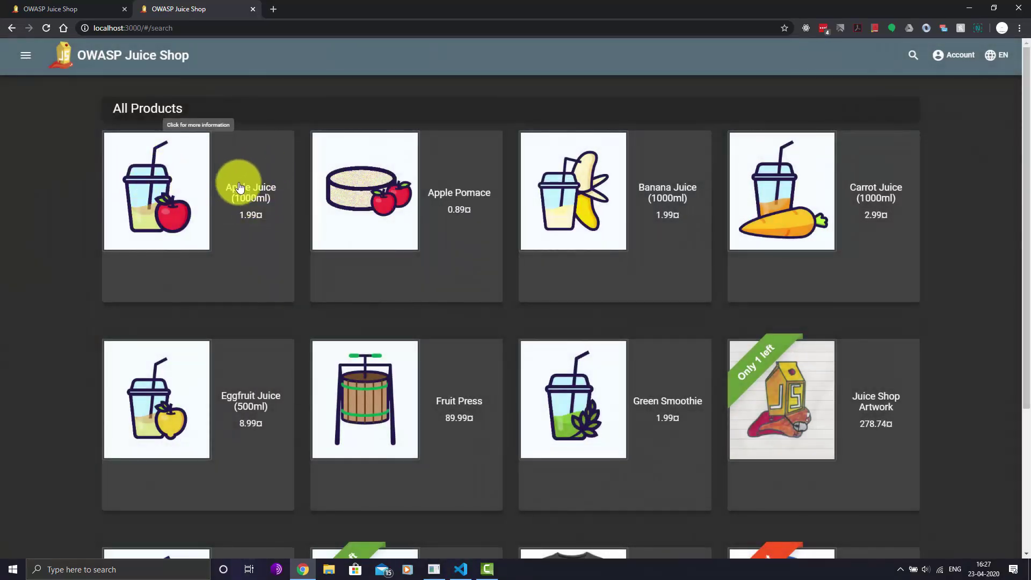
left_click(244, 185)
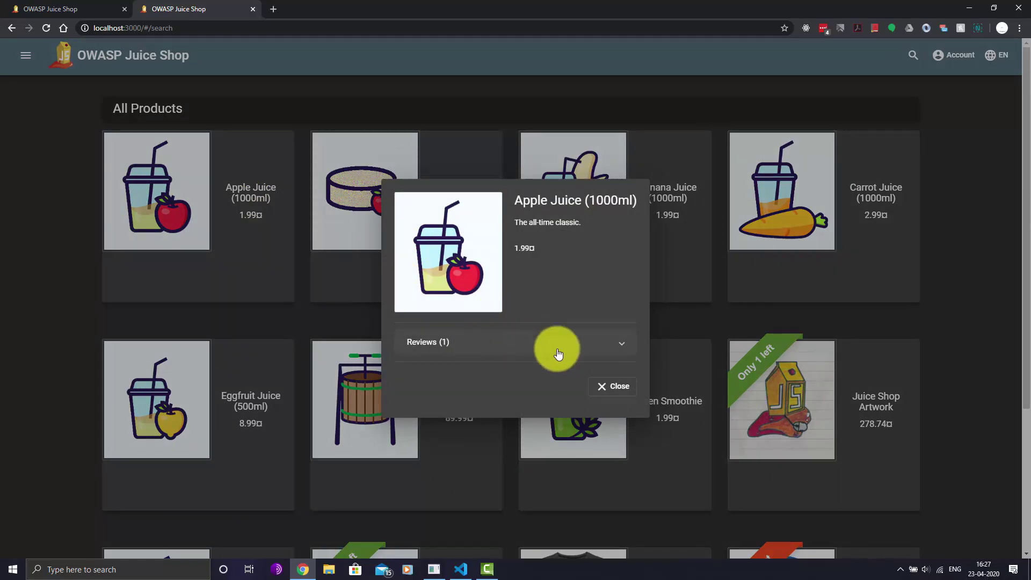
left_click(556, 349)
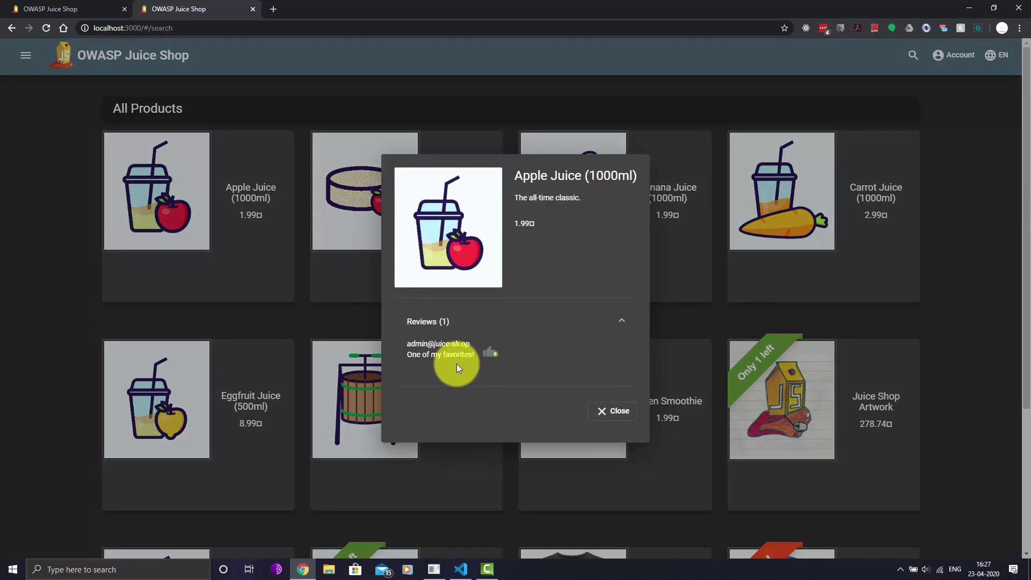
Close the Apple Juice details, inspect the Carrot Juice (1000ml) details and its reviews section, and close them
left_click(613, 411)
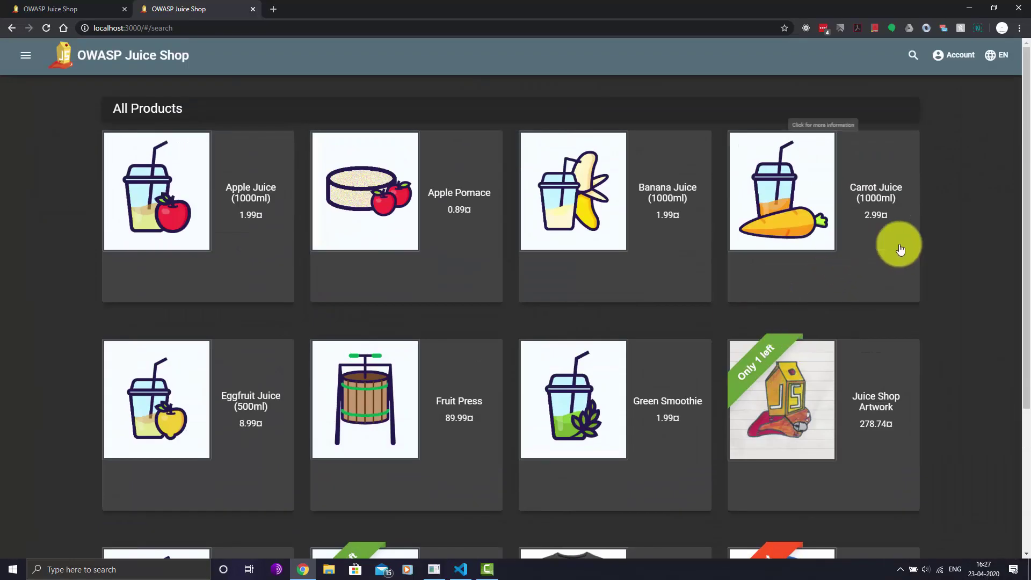
left_click(875, 241)
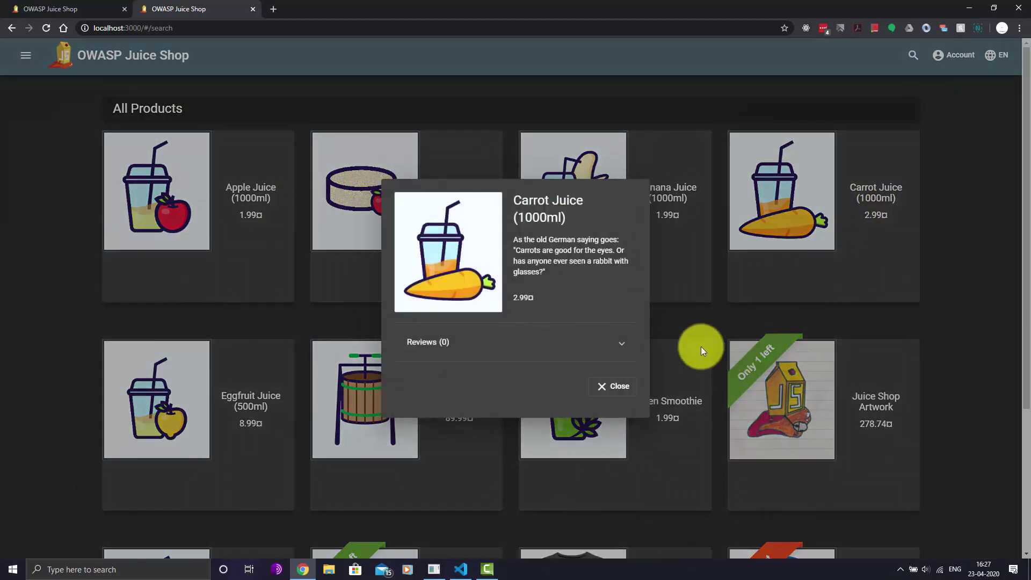
left_click(568, 340)
left_click(614, 400)
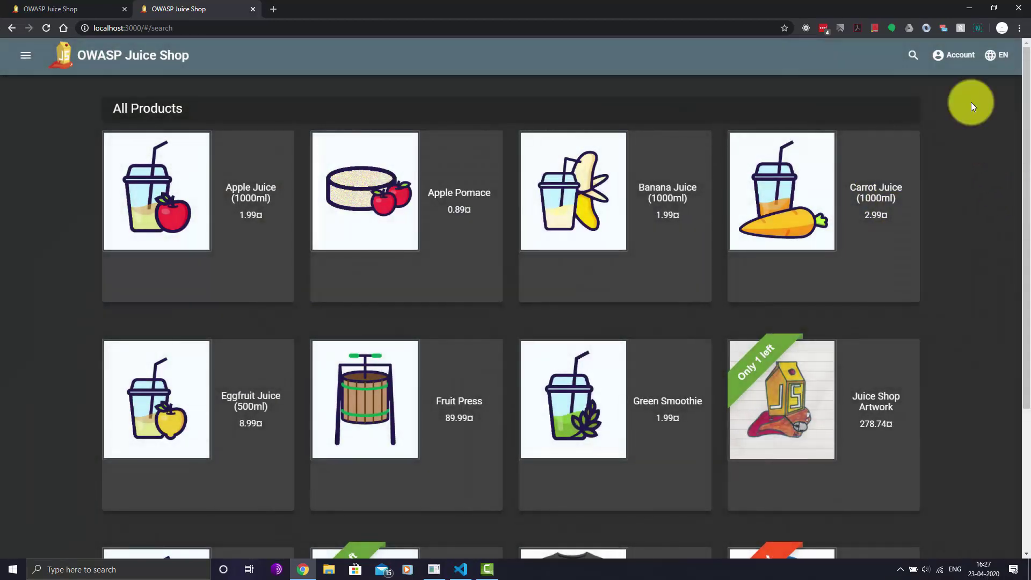
Go to the Login page and open the registration form for new customers
left_click(958, 59)
left_click(950, 82)
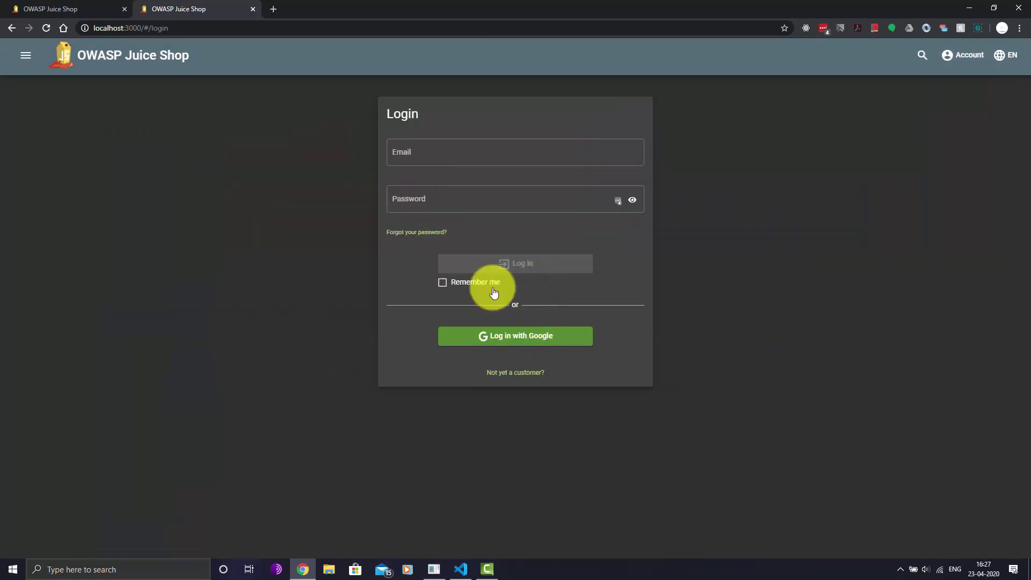
left_click(523, 376)
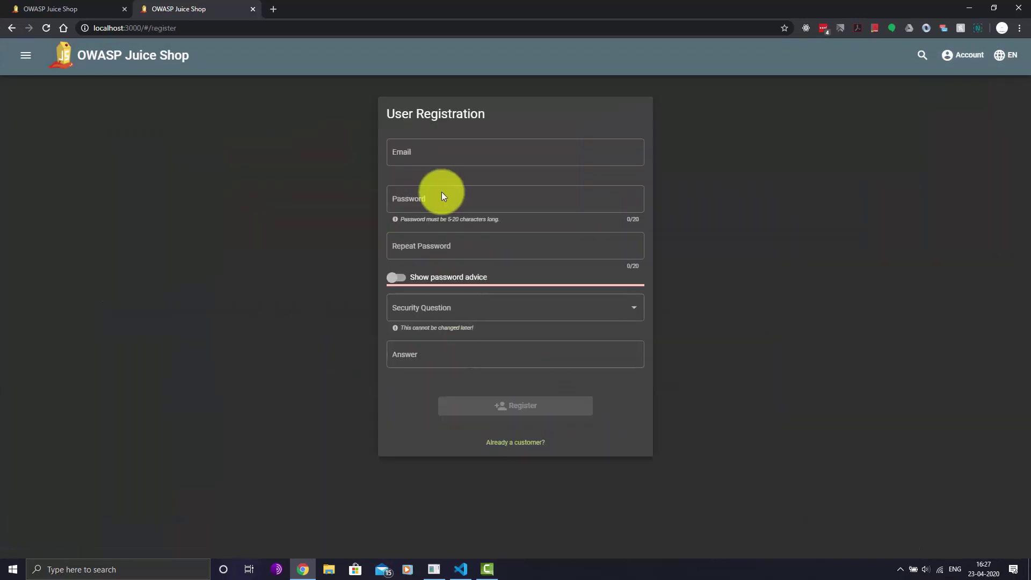
Fill in the registration form's email address, password and repeated password
left_click(455, 161)
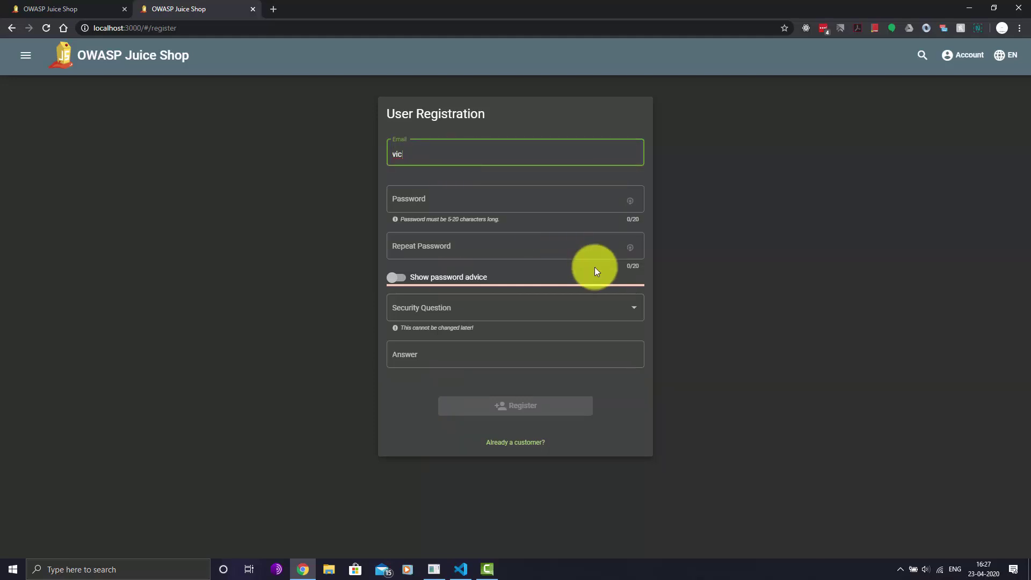
type("victor@example.com")
key("Tab")
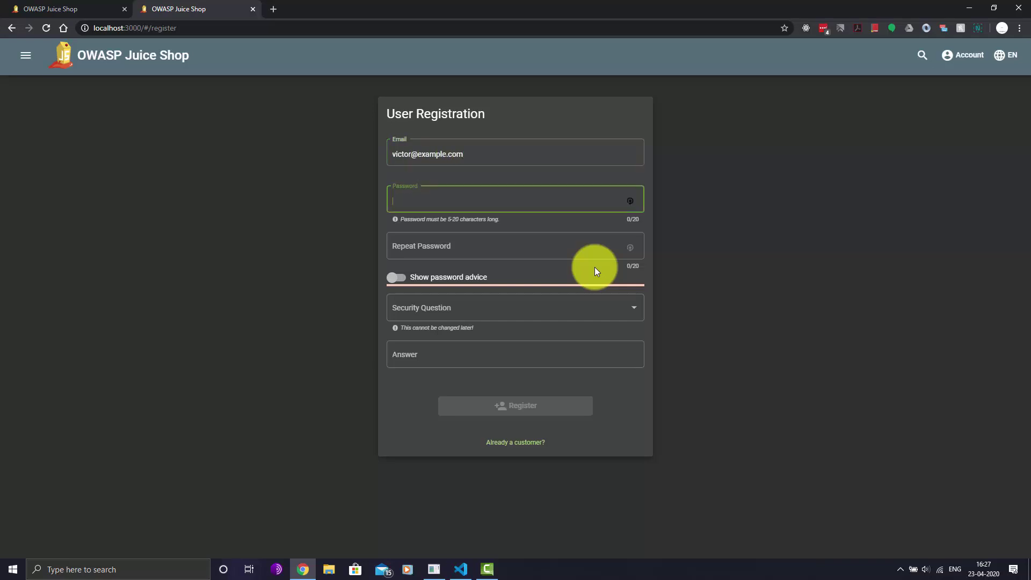
type("*********")
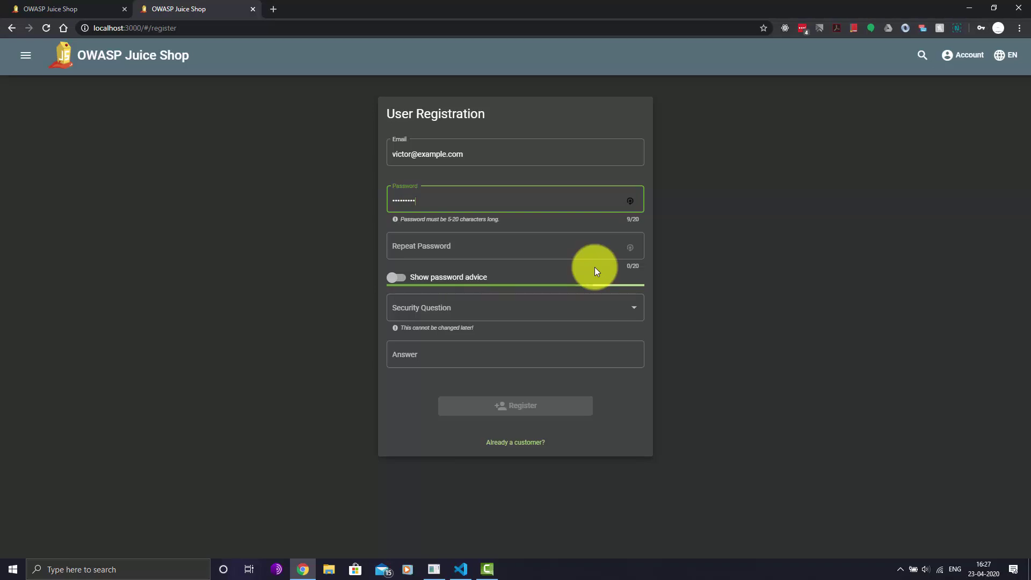
left_click(491, 254)
type("****")
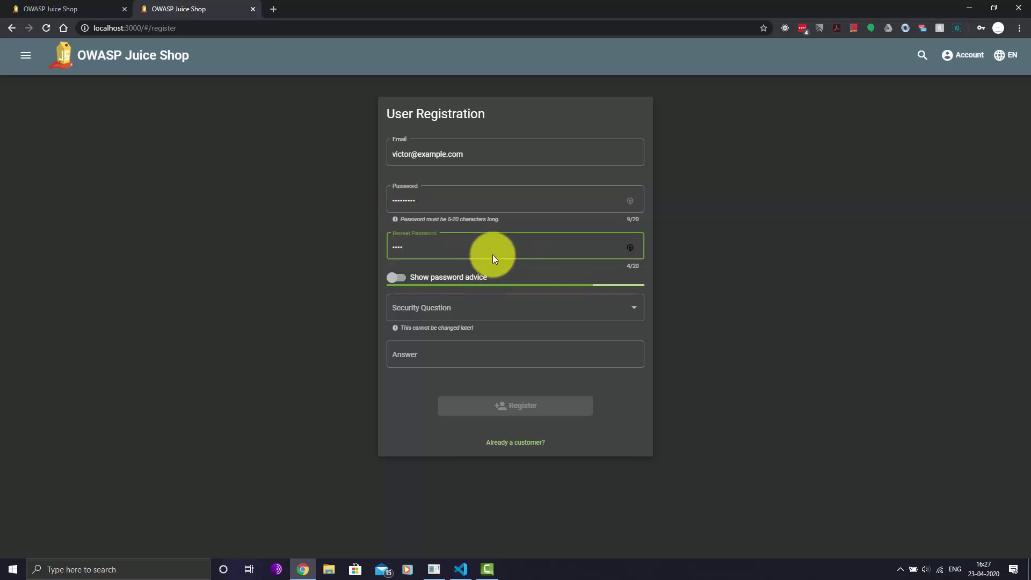
type("*****")
Choose the security question "Your eldest siblings middle name?", answer it with "test", and register the account
left_click(461, 314)
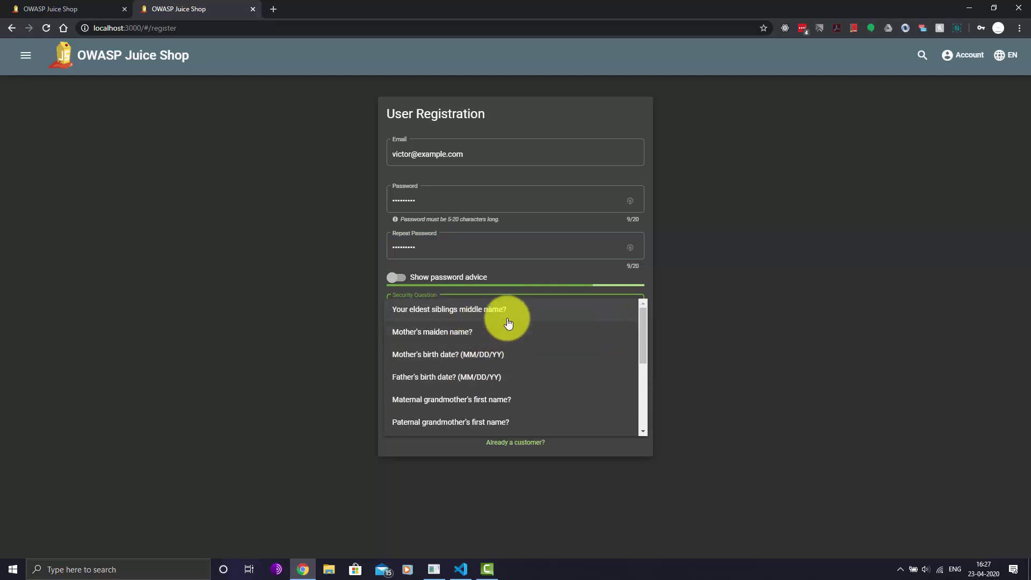
scroll(446, 354, "down", 3)
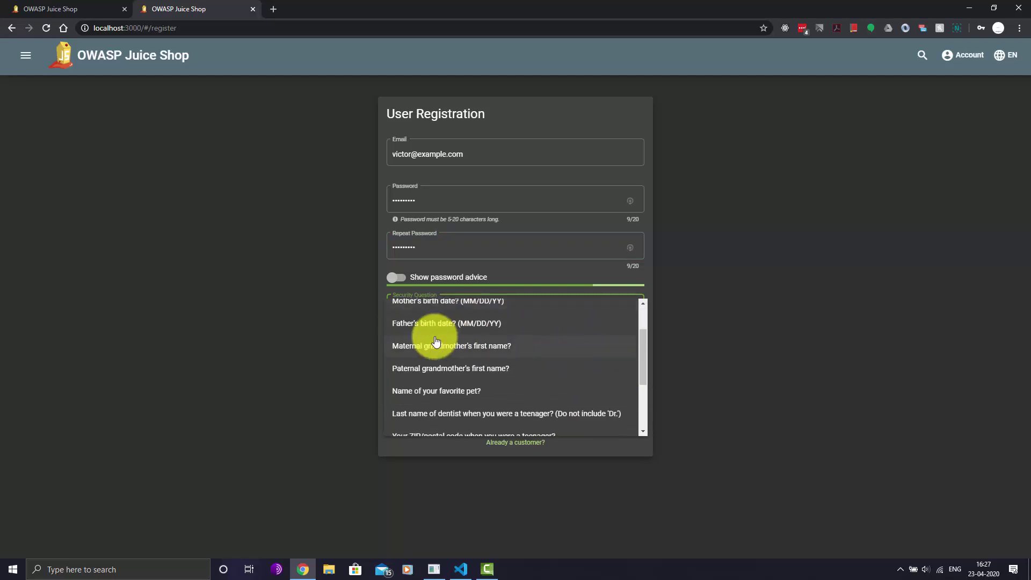
scroll(450, 379, "up", 4)
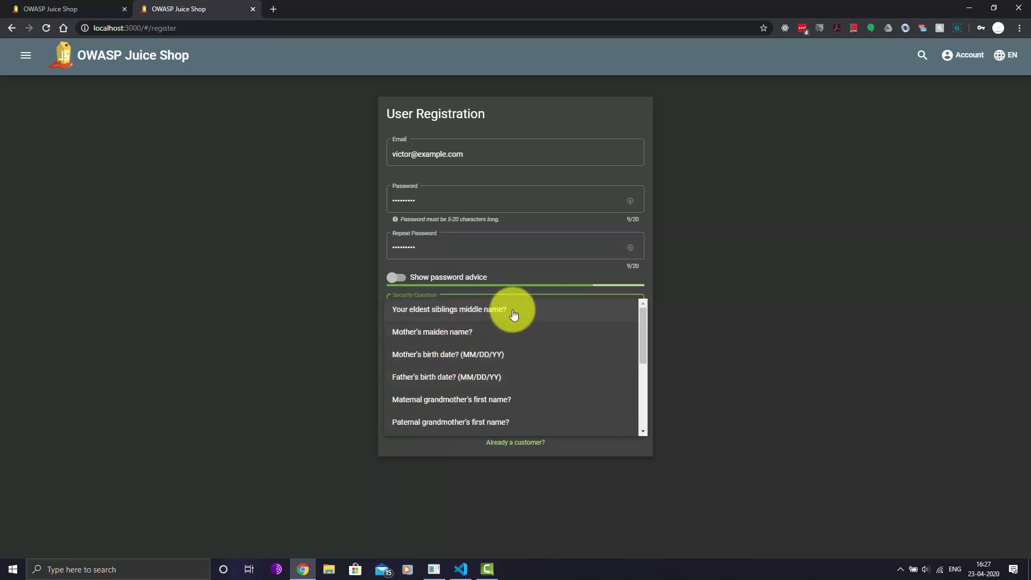
left_click(514, 314)
left_click(458, 358)
type("ttest")
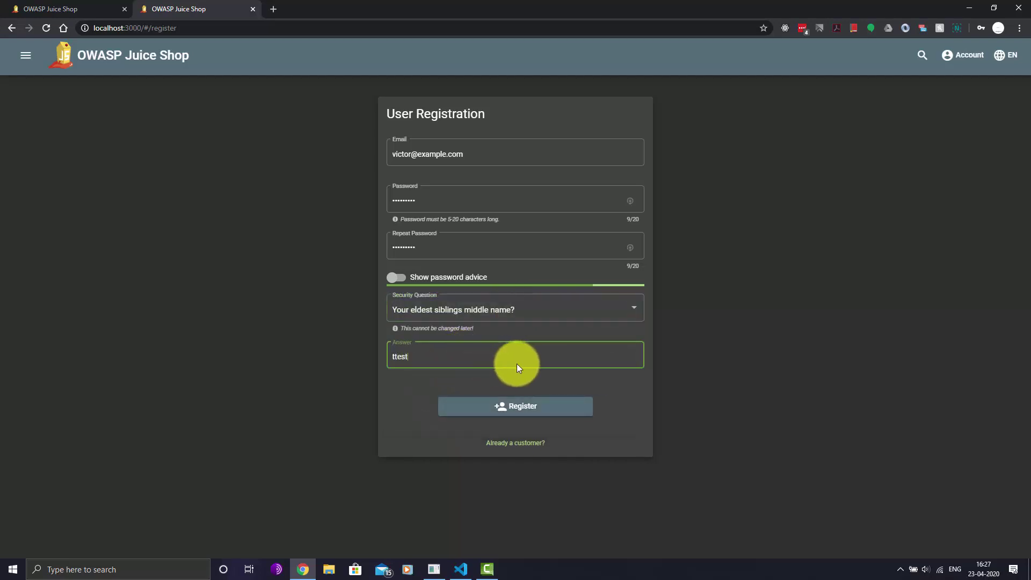
key("BackSpace")
key("BackSpace")
type("est")
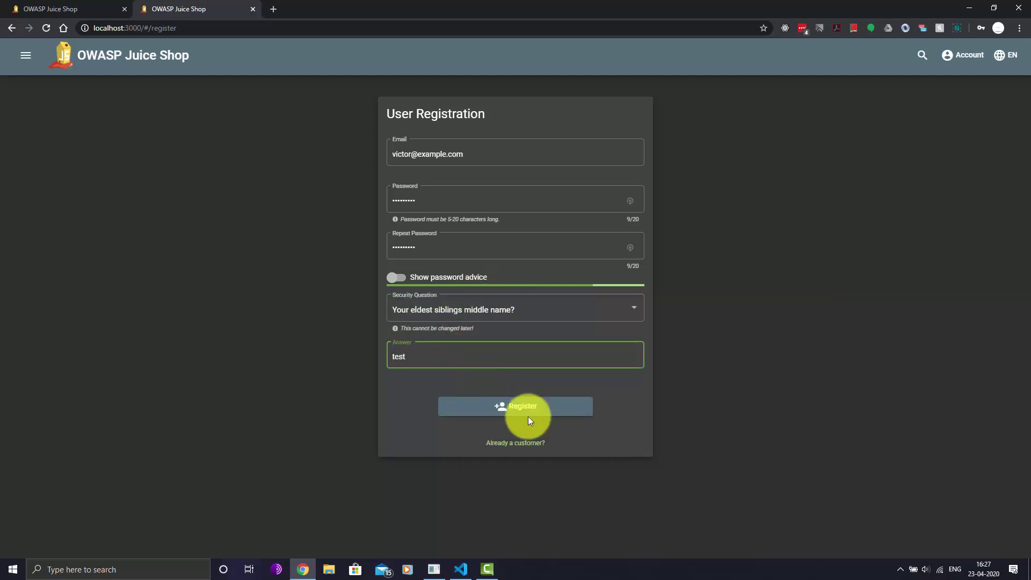
left_click(547, 411)
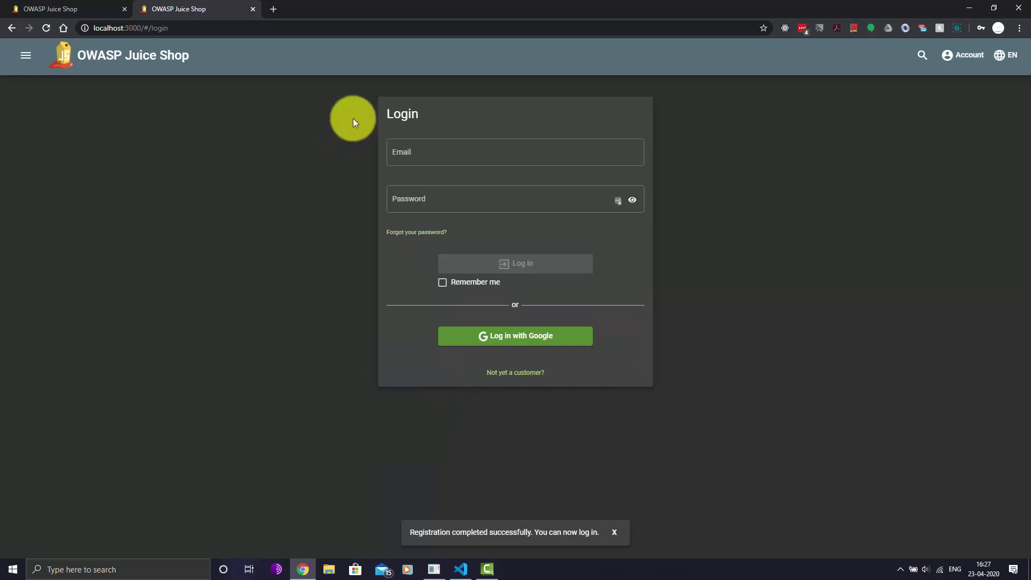
Log in to the shop with the newly registered account's email address and password
left_click(430, 152)
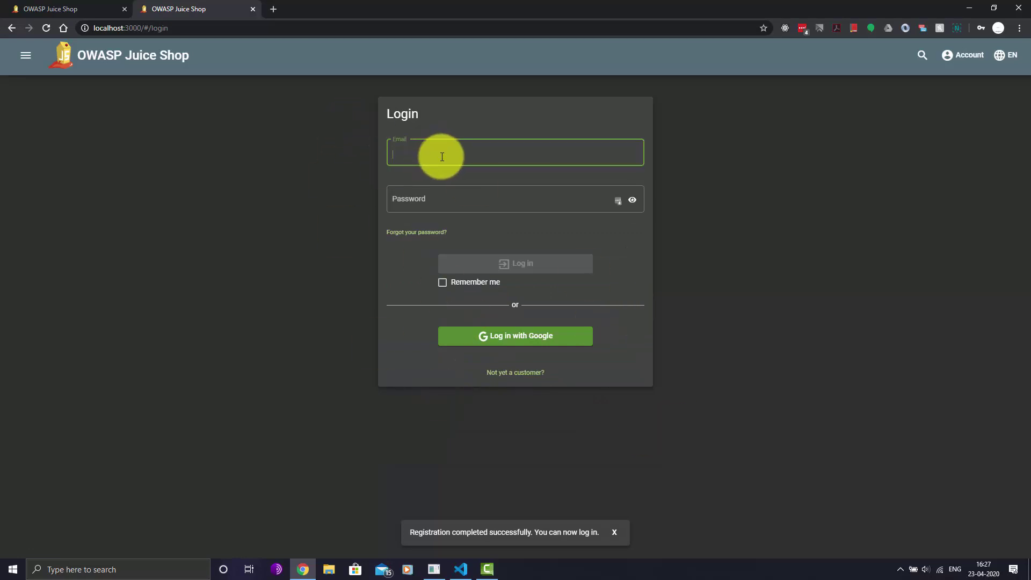
type("victo")
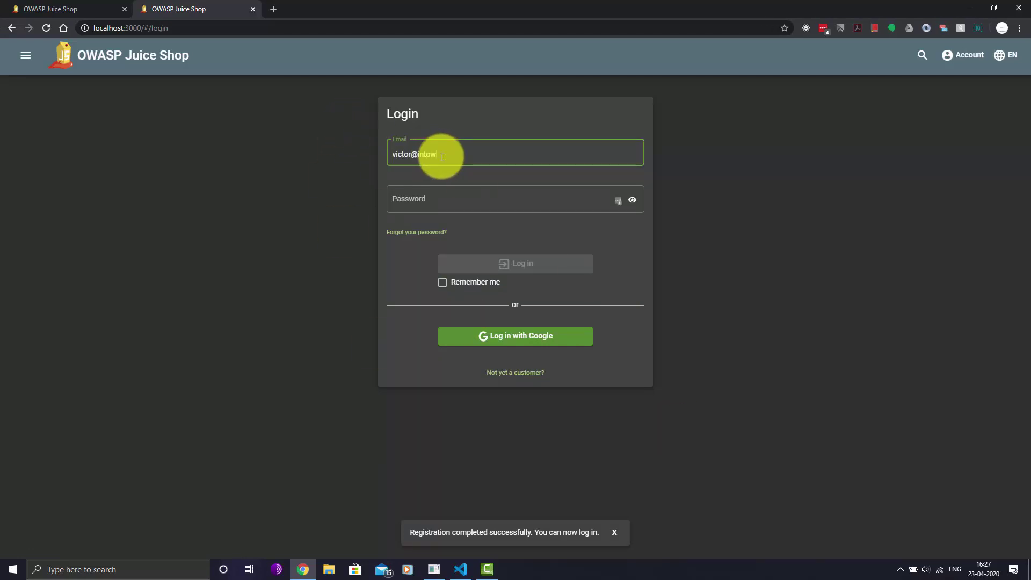
type("r@intow")
key("BackSpace")
key("BackSpace")
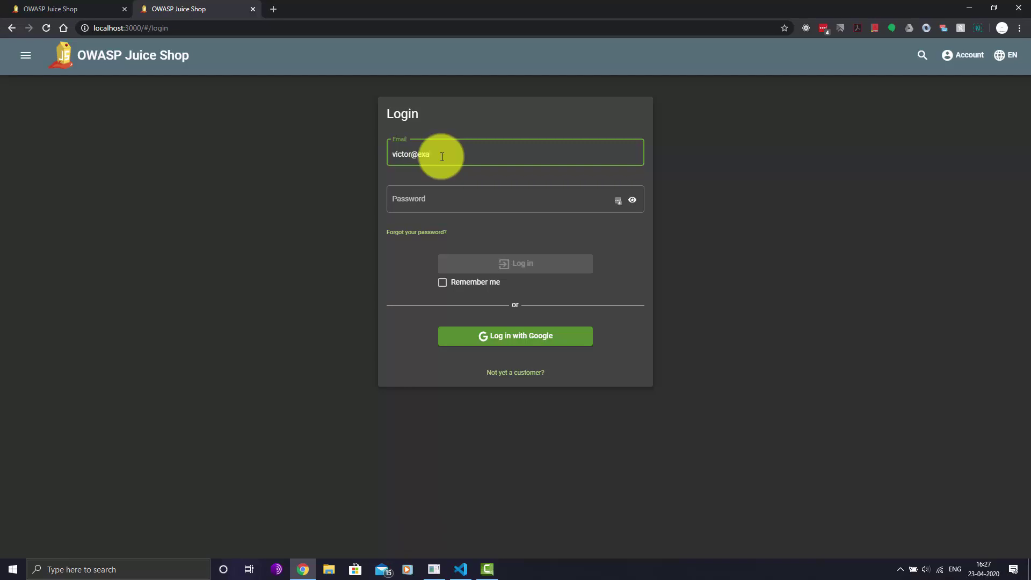
type("com")
key("Tab")
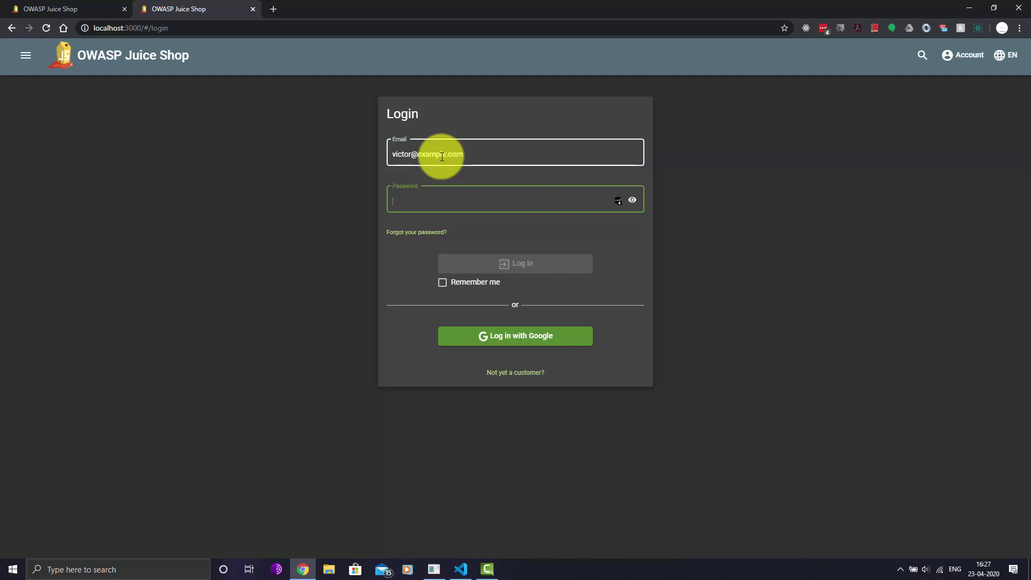
type("•••••••")
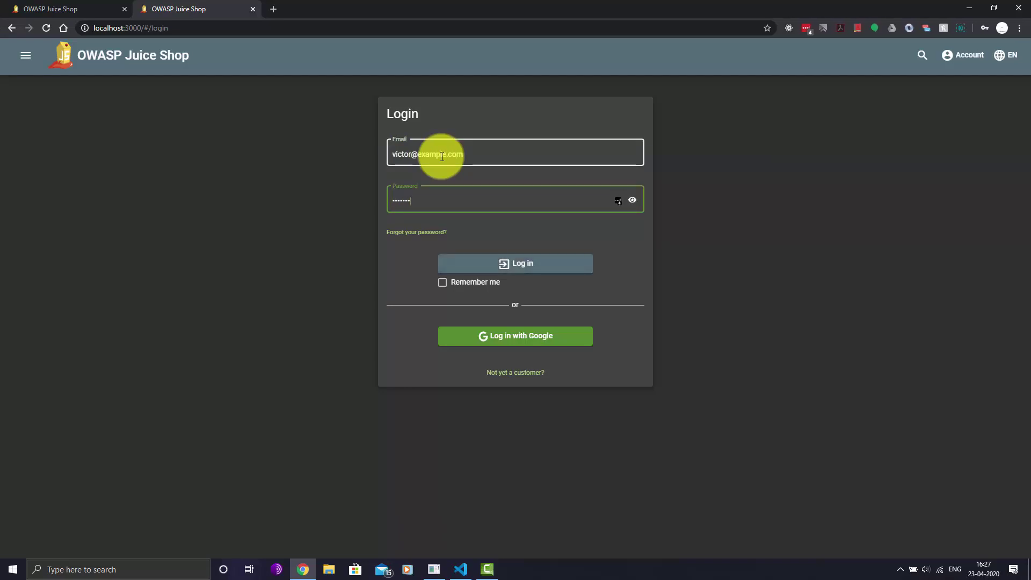
type("••")
left_click(533, 264)
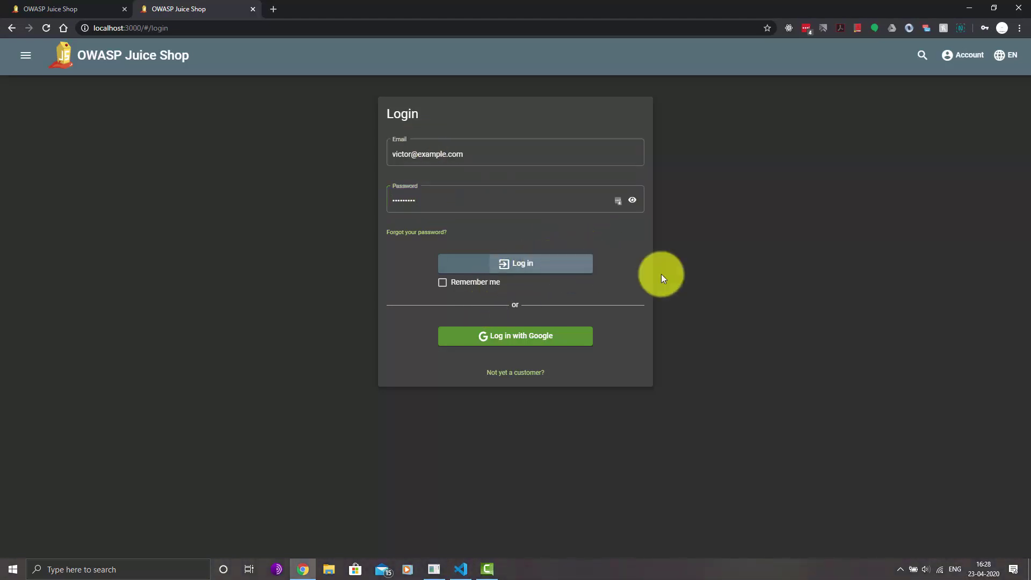
Submit the review "test" for Apple Juice (1000ml) and expand the product's reviews
scroll(999, 236, "down", 1)
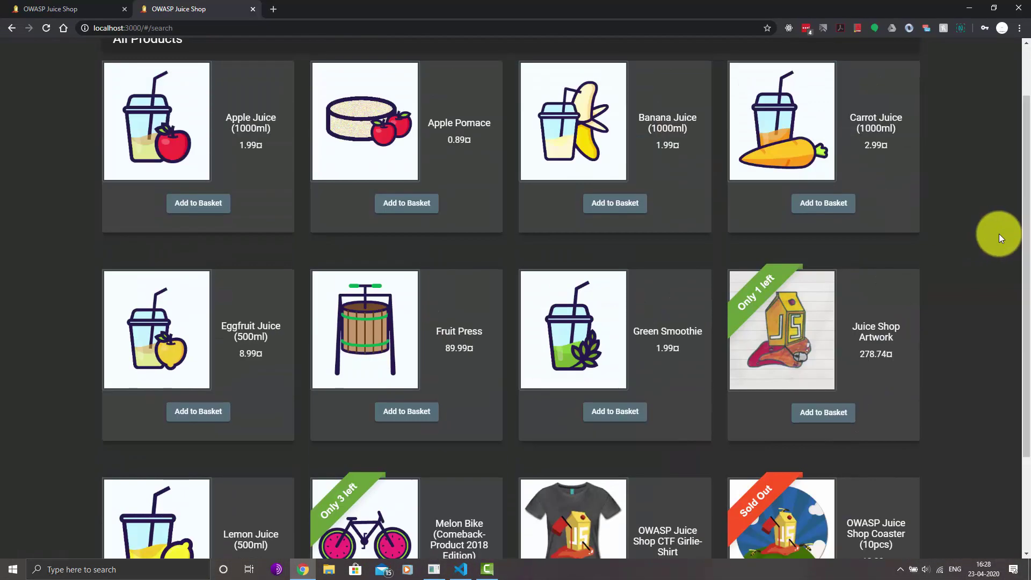
scroll(999, 238, "up", 1)
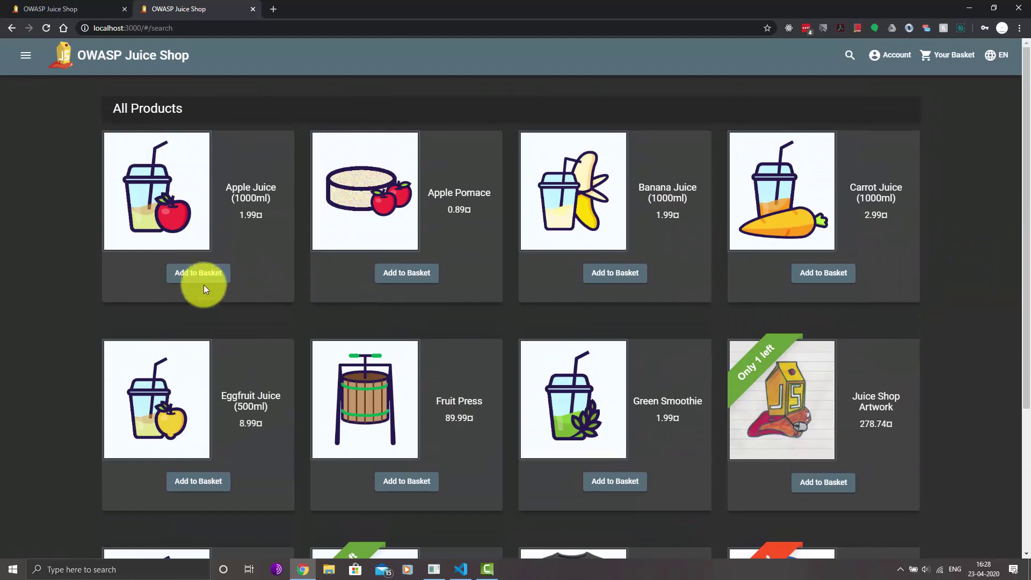
left_click(187, 221)
left_click(449, 377)
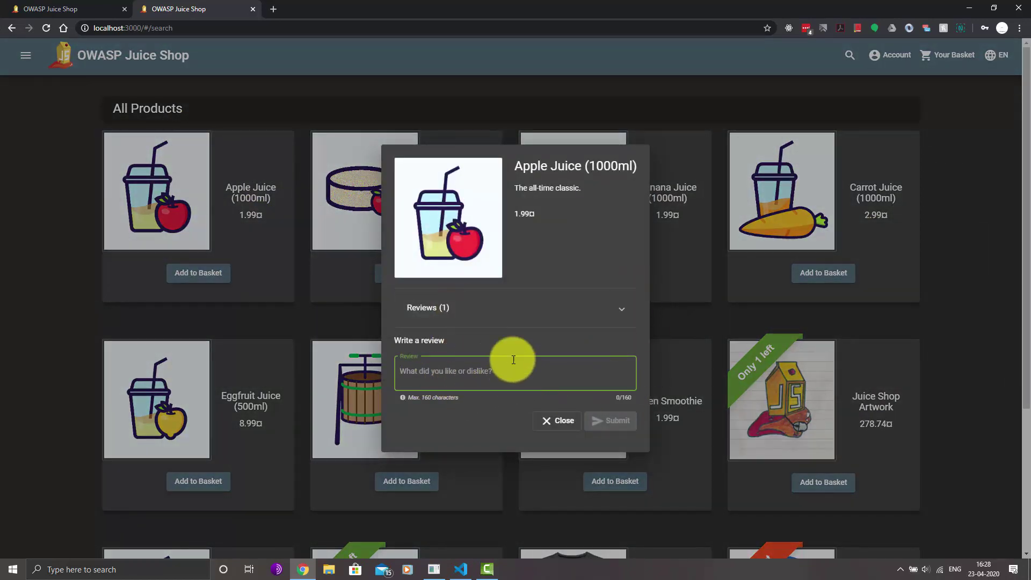
left_click(547, 317)
left_click(536, 289)
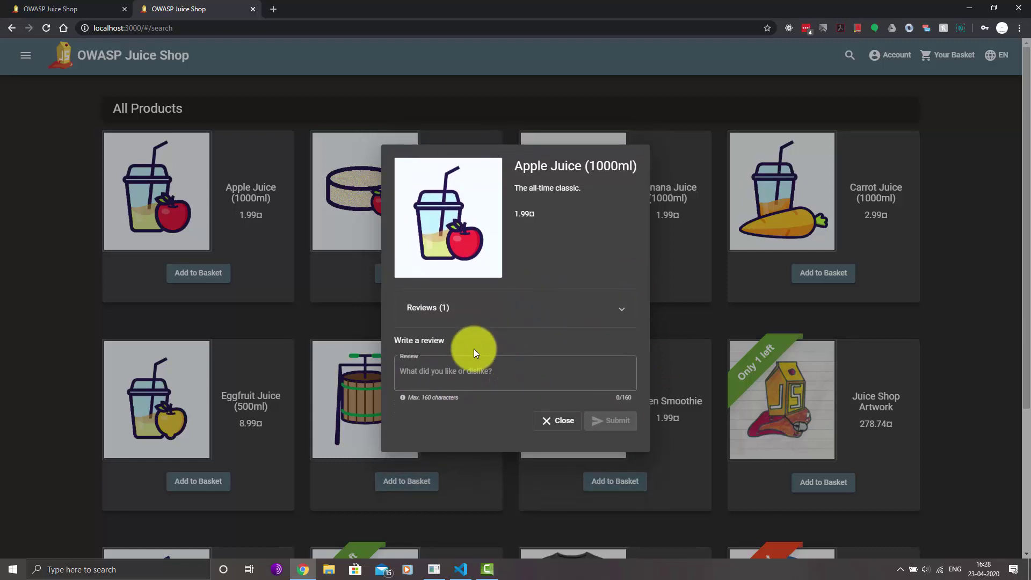
left_click(485, 383)
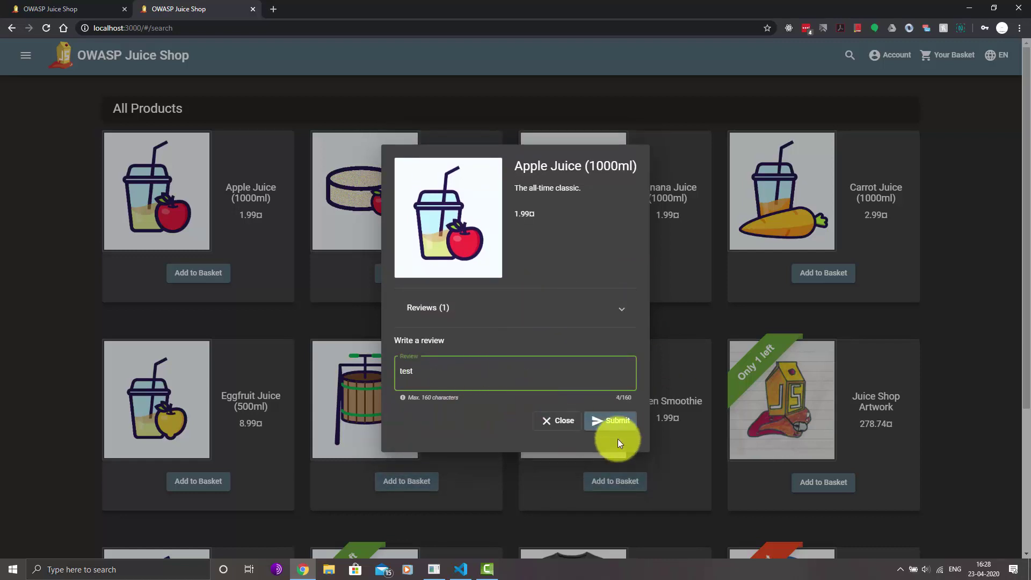
left_click(617, 439)
left_click(504, 315)
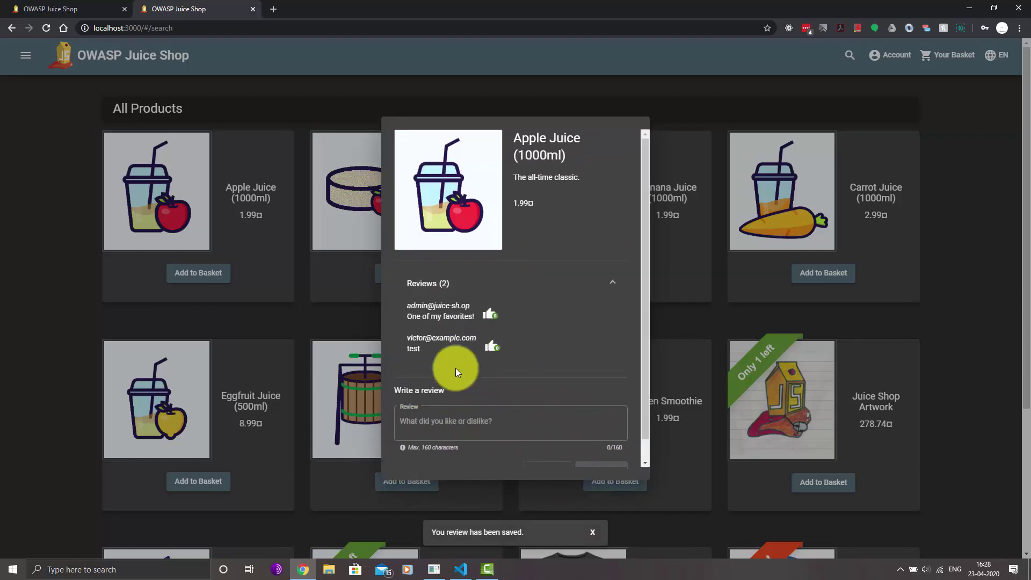
Submit a second Apple Juice review reading "test <b>html</b>" and expand the reviews to check its rendering
left_click(577, 290)
left_click(456, 374)
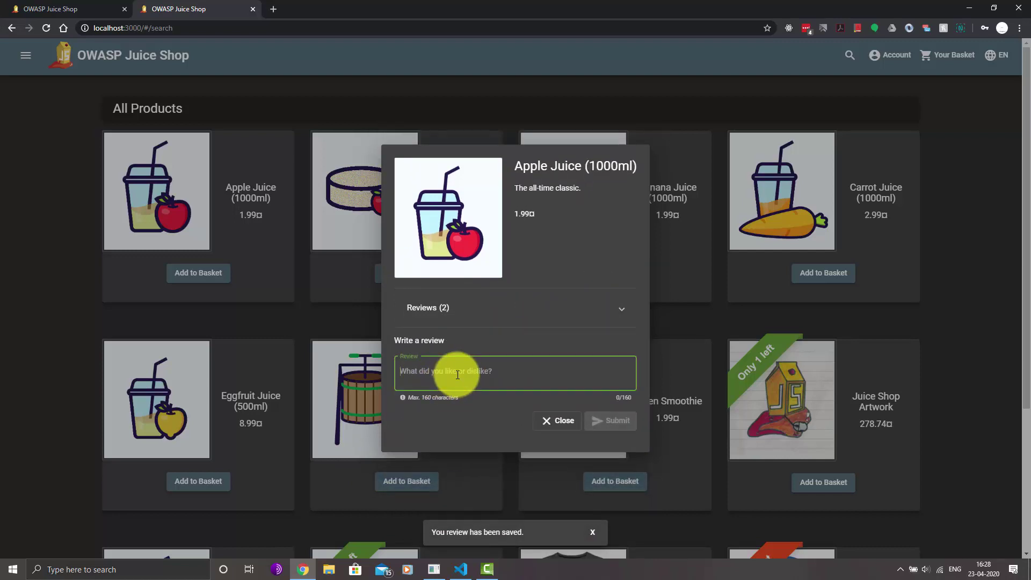
type("test <b")
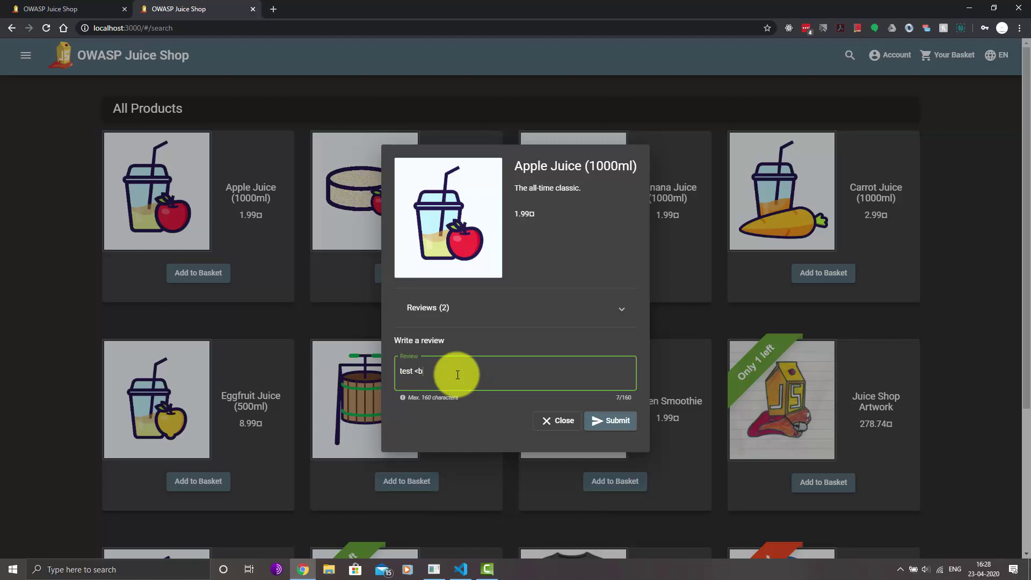
type(">html</b>")
left_click(614, 421)
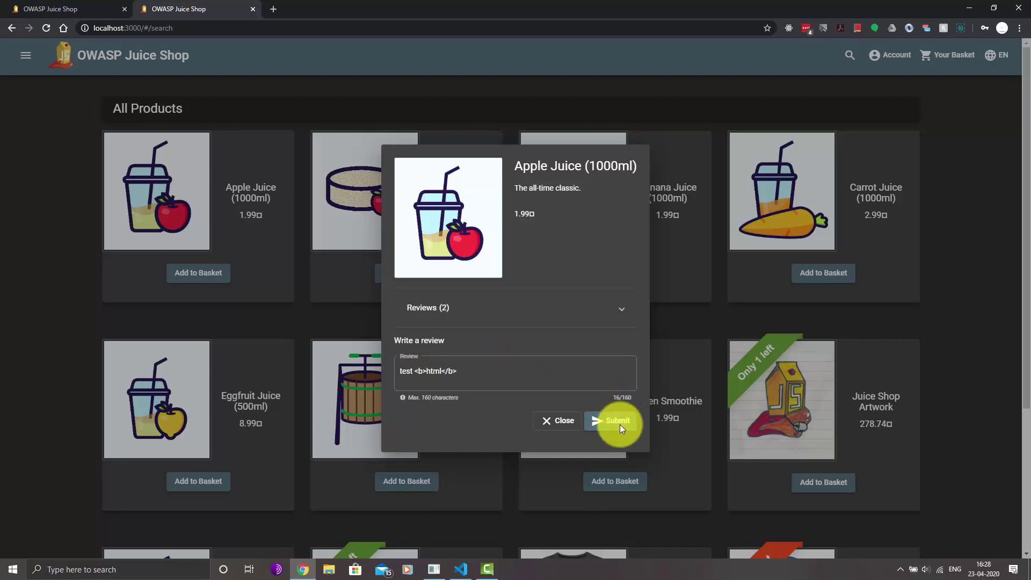
left_click(512, 310)
Open the "test <b>html</b>" review in the editor, leave it as is, check the reviews list, and close the product details
left_click(455, 381)
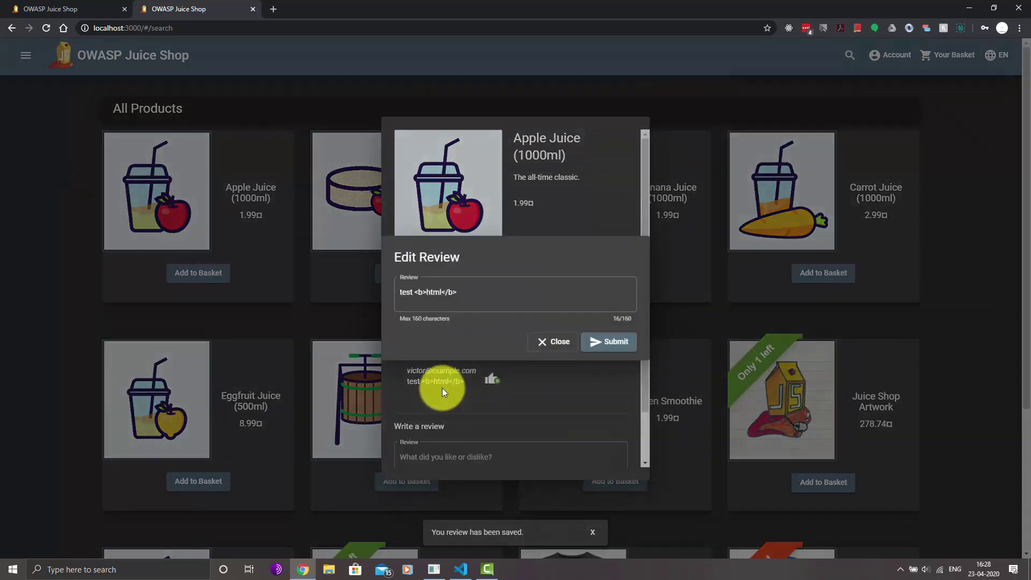
left_click(435, 387)
left_click(457, 379)
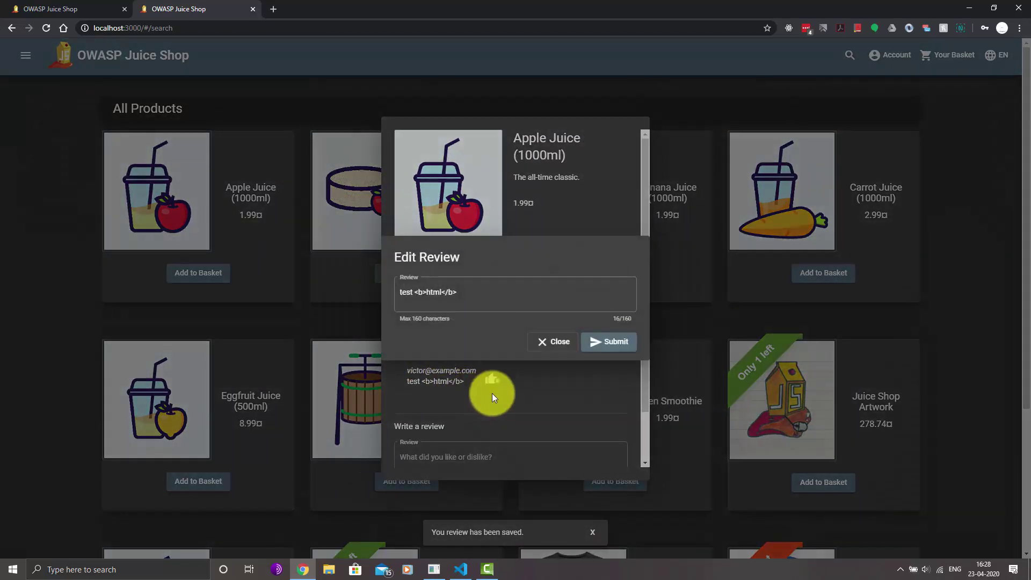
left_click(594, 344)
scroll(491, 276, "down", 3)
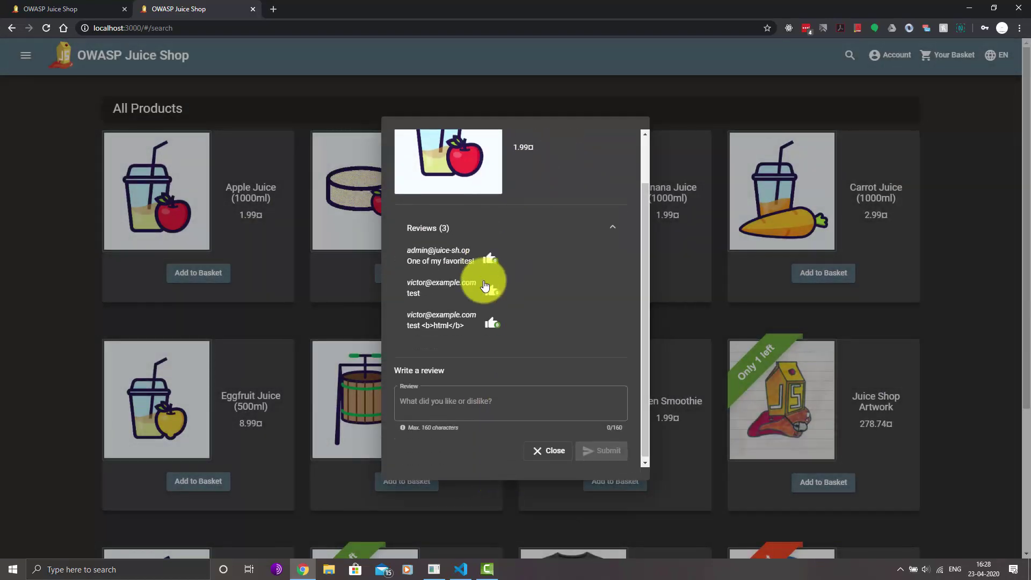
left_click(549, 449)
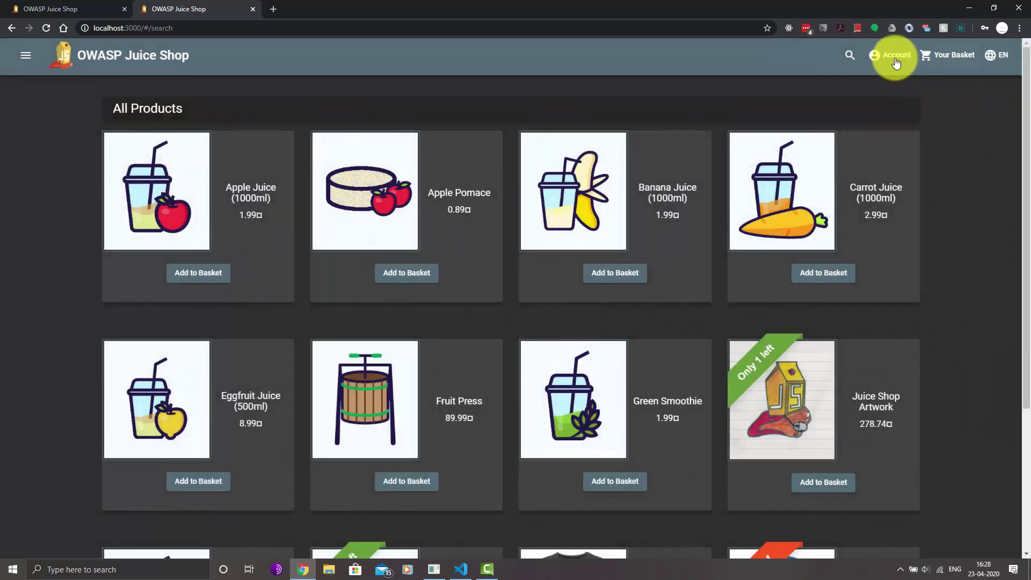
Set the username to the account holder's first name in the user profile and return to the product list
left_click(896, 60)
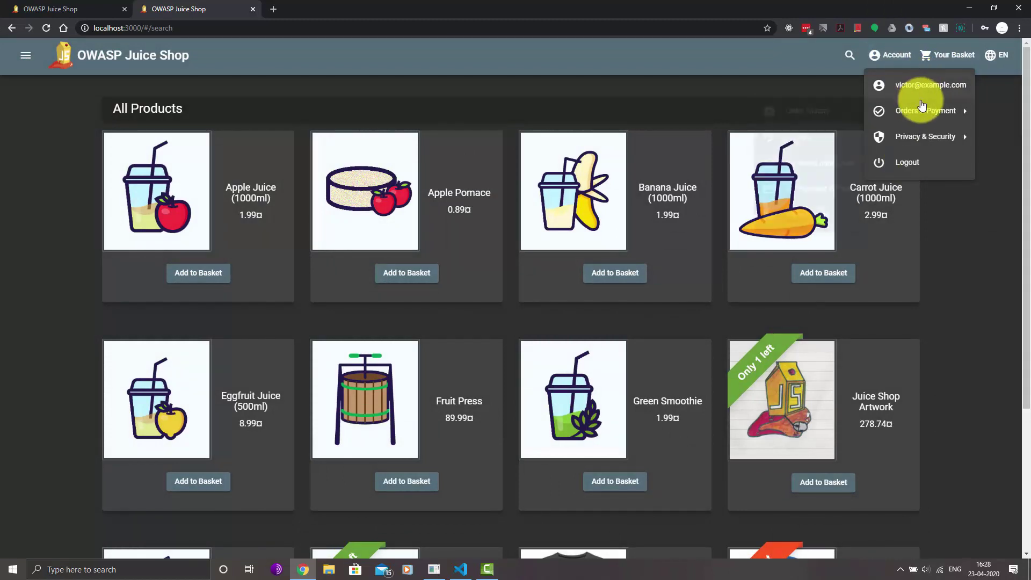
mouse_move(924, 139)
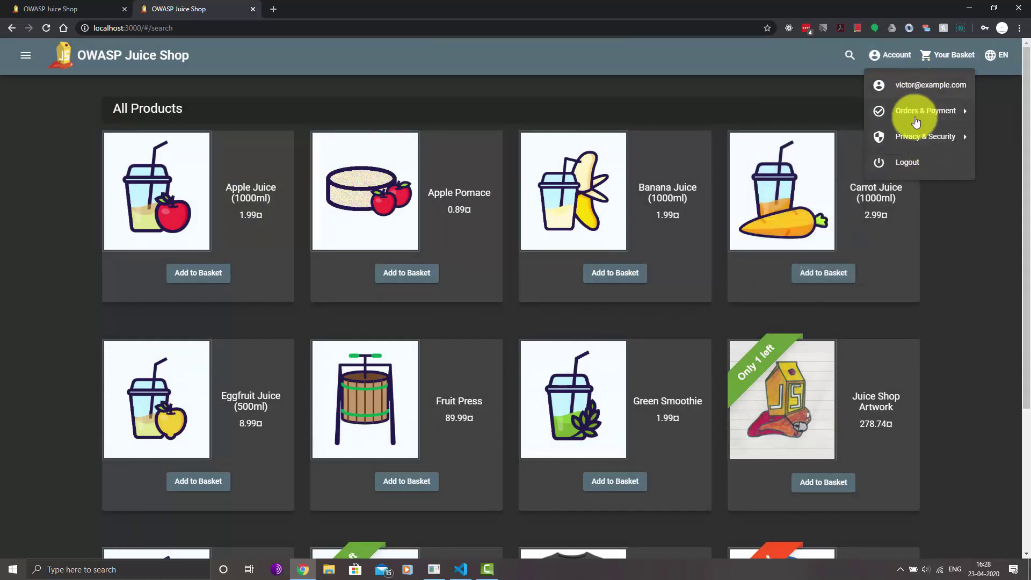
left_click(902, 85)
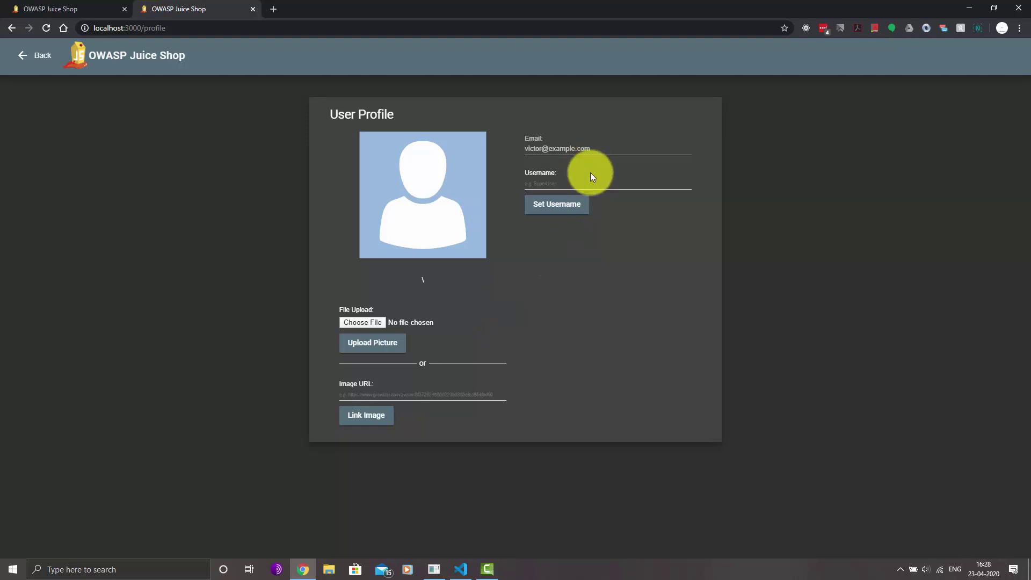
left_click(569, 179)
type("vic")
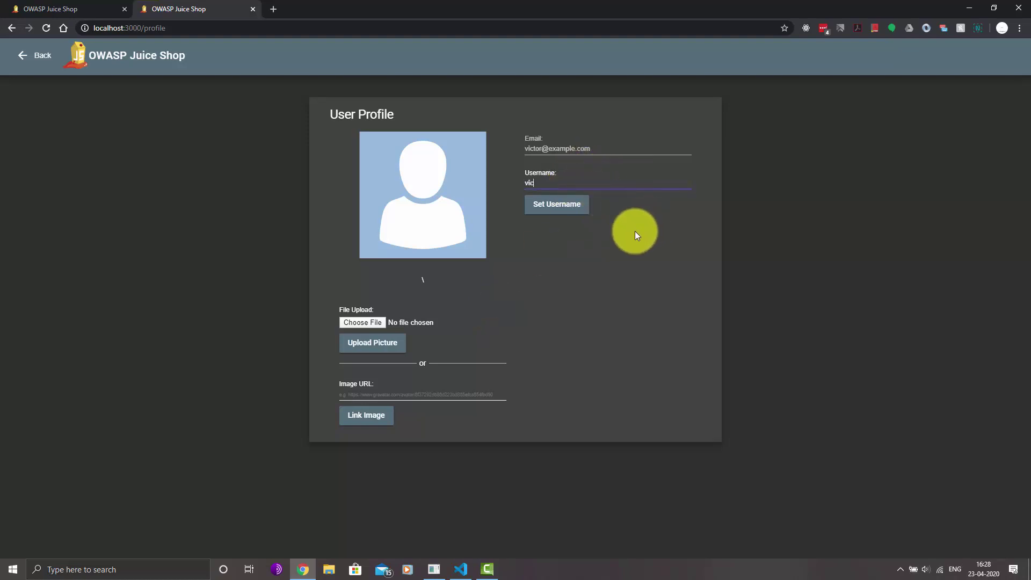
type("tor")
left_click(561, 204)
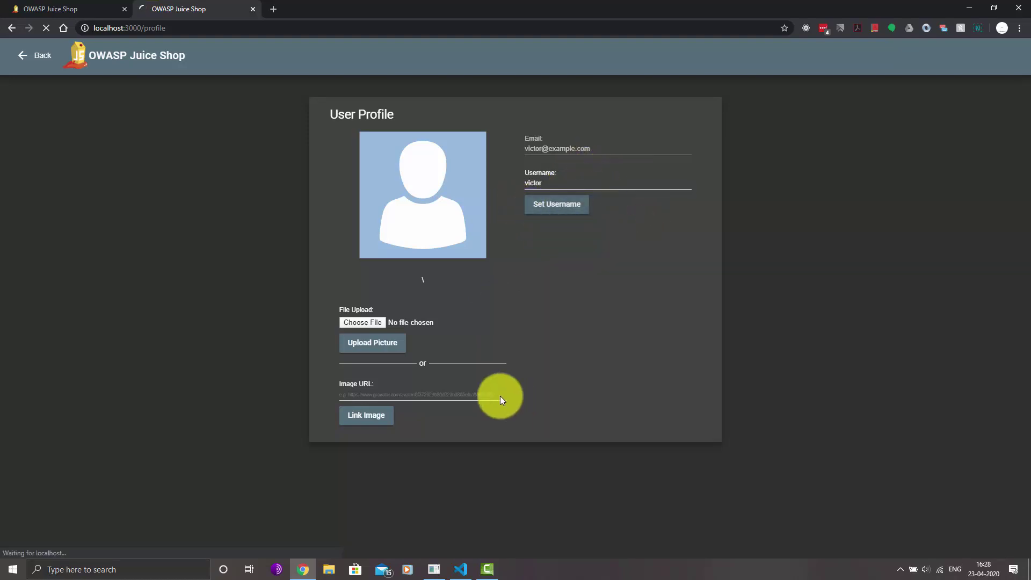
left_click(414, 402)
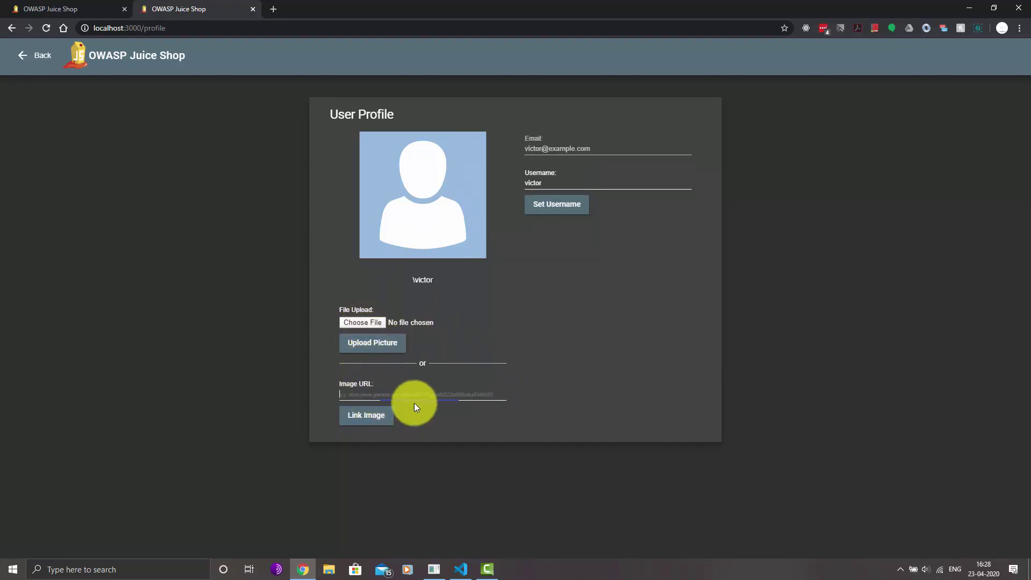
left_click(655, 389)
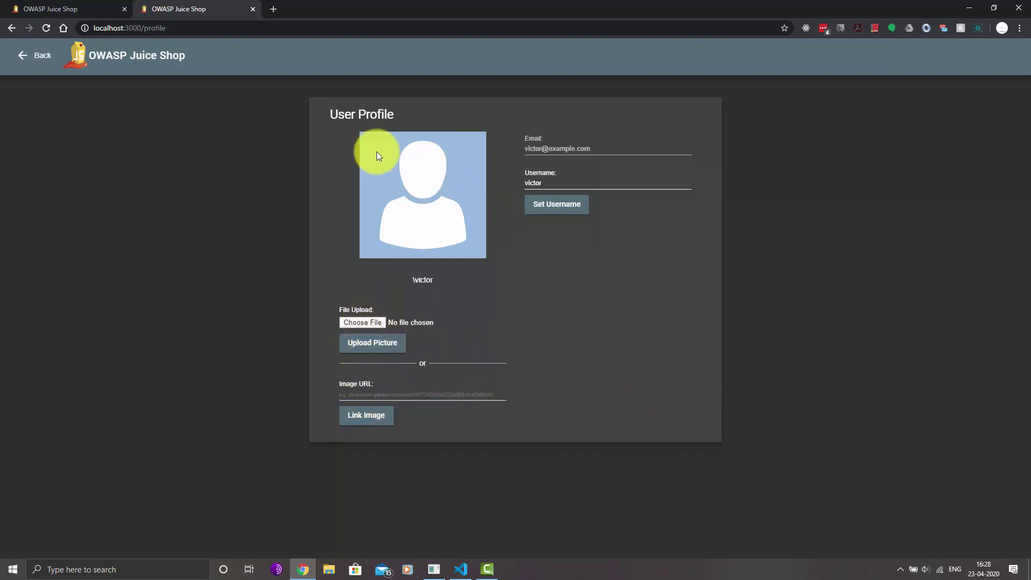
left_click(39, 55)
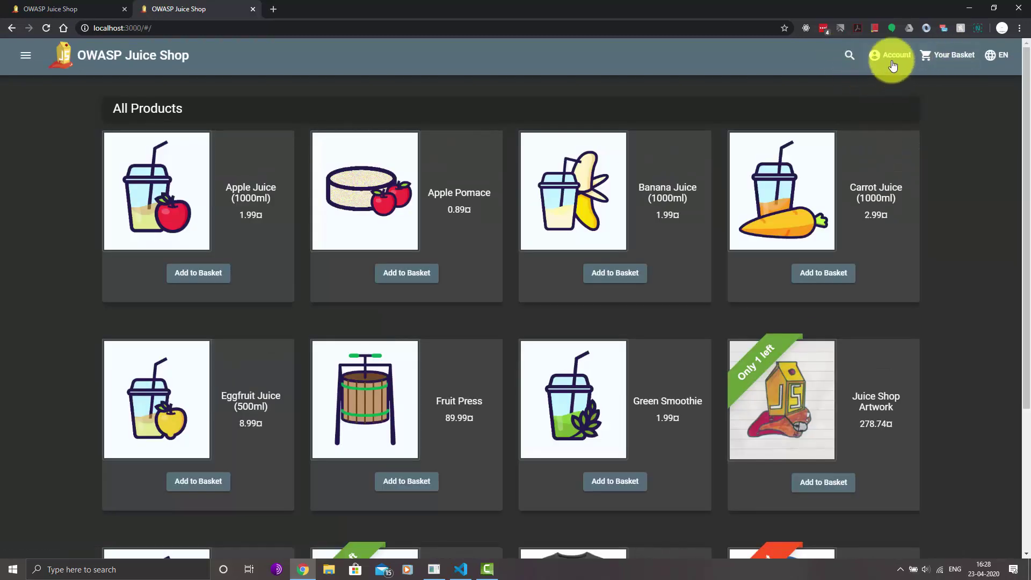
Reopen the user profile, save the username as the plain first name, and return to the product list
left_click(890, 55)
left_click(405, 198)
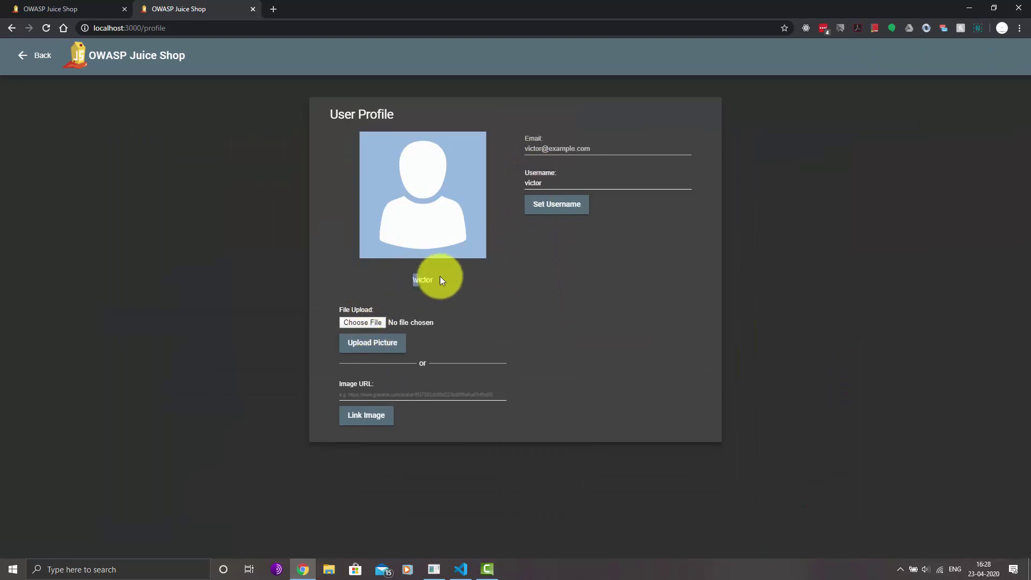
left_click(558, 183)
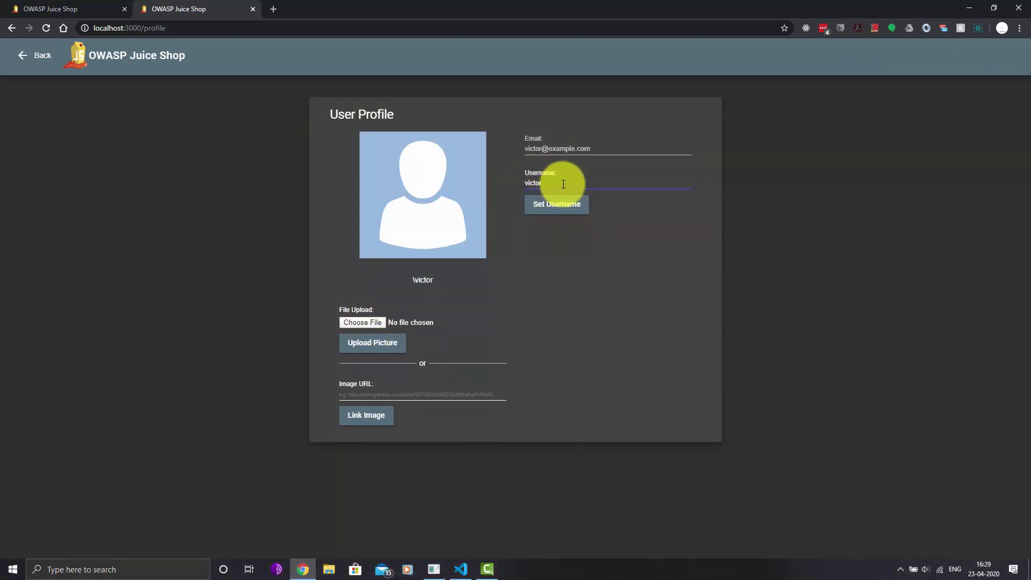
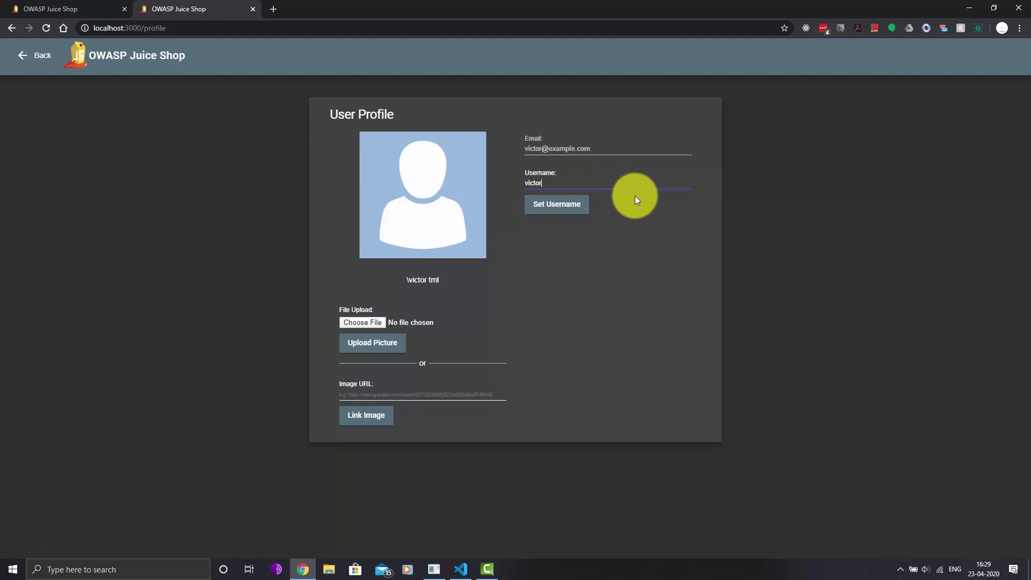
left_click(548, 203)
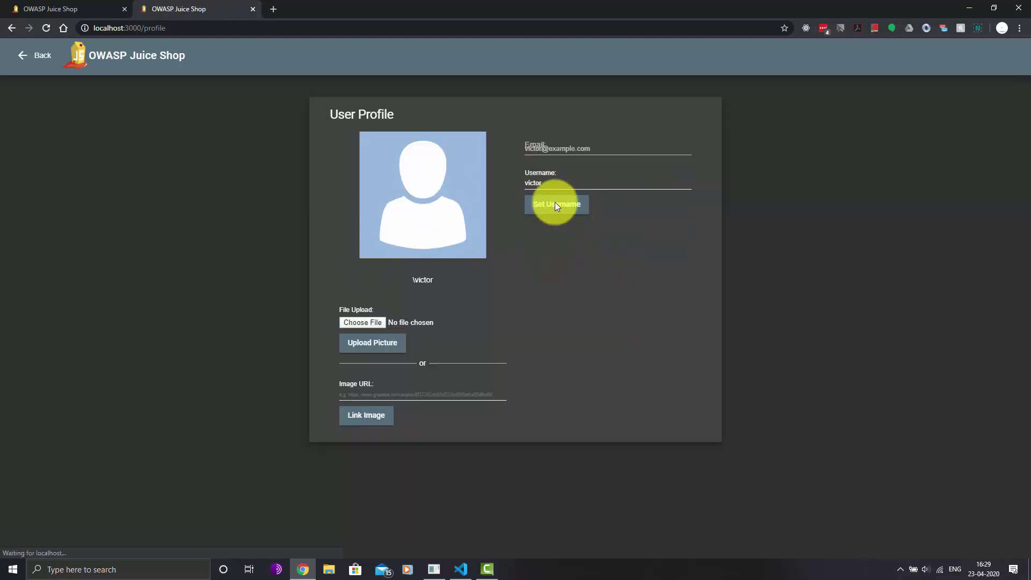
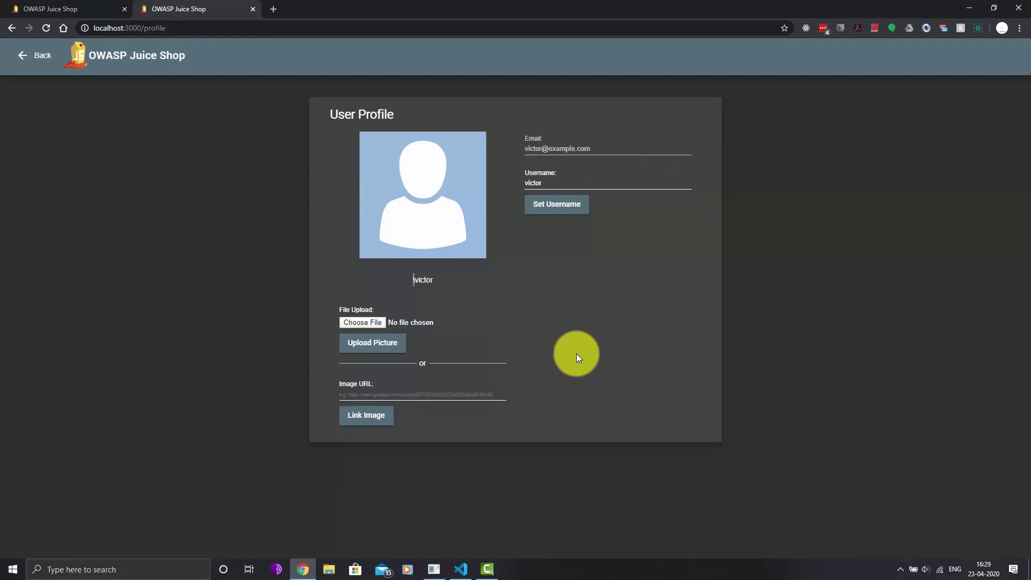
left_click(34, 56)
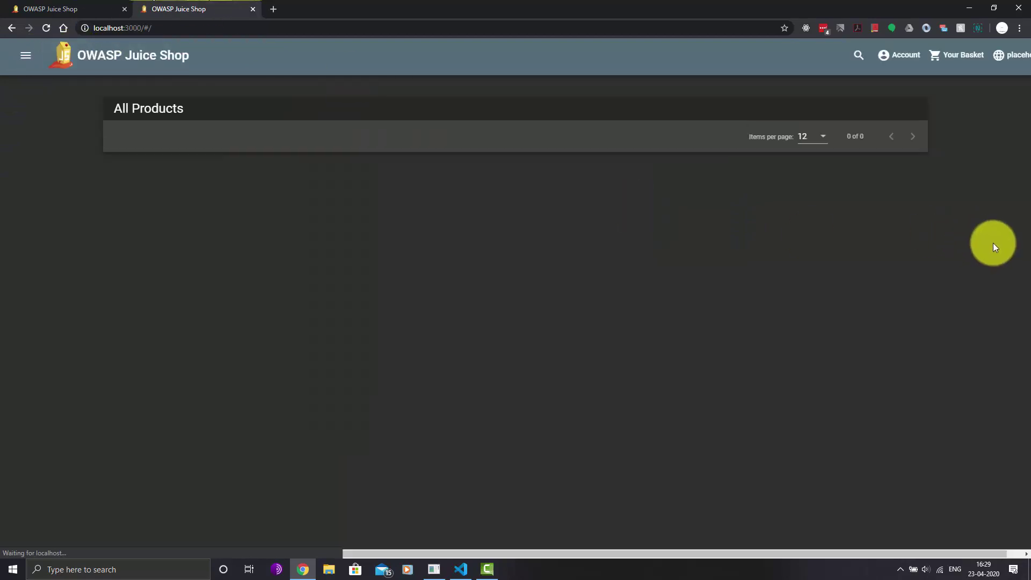
View the Apple Pomace product details and close them
scroll(776, 348, "down", 4)
scroll(776, 348, "up", 4)
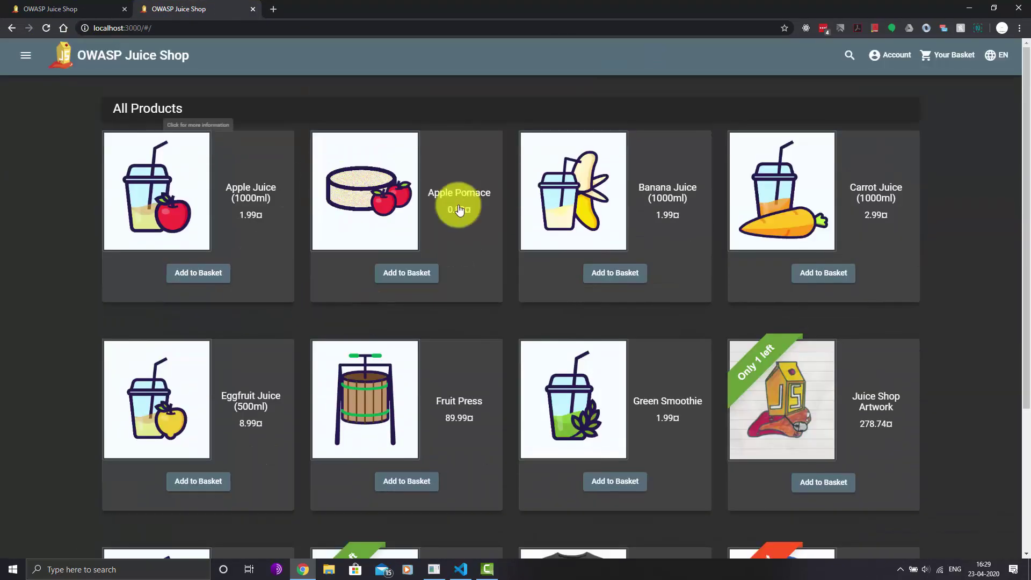
left_click(405, 287)
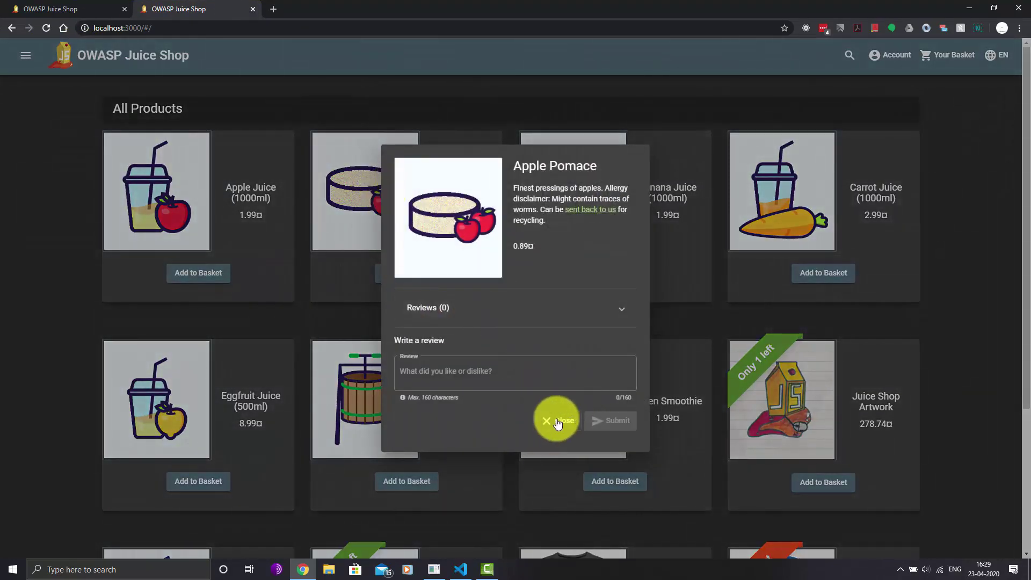
left_click(555, 418)
Add Apple Juice (1000ml) to the basket and raise its quantity to 2 there
left_click(199, 275)
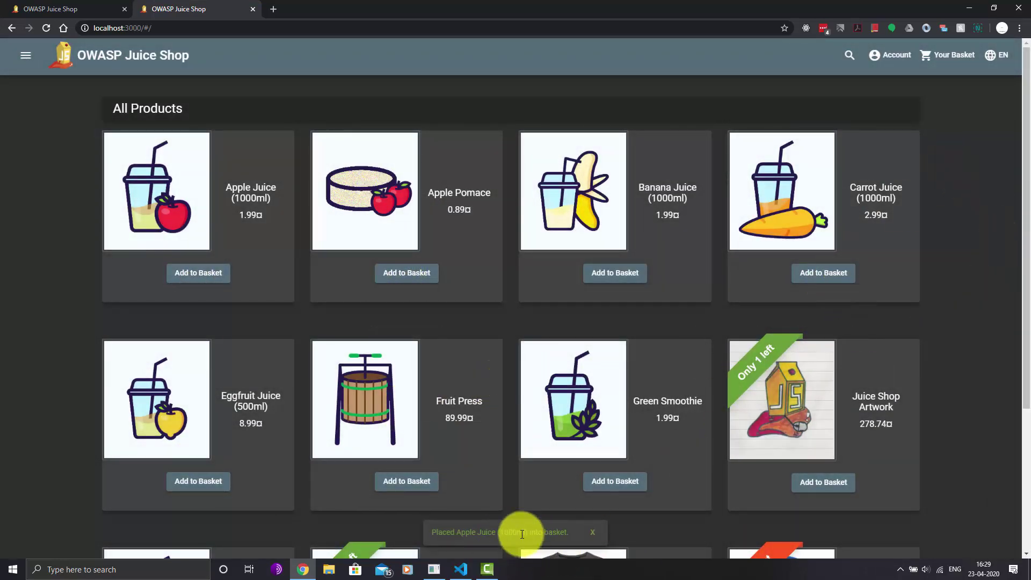
left_click(948, 54)
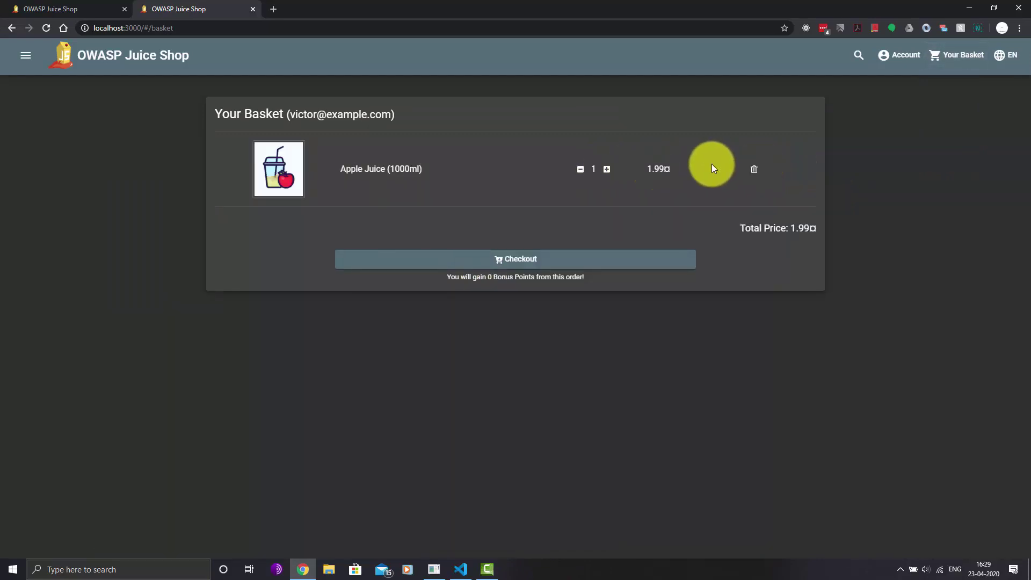
left_click(607, 169)
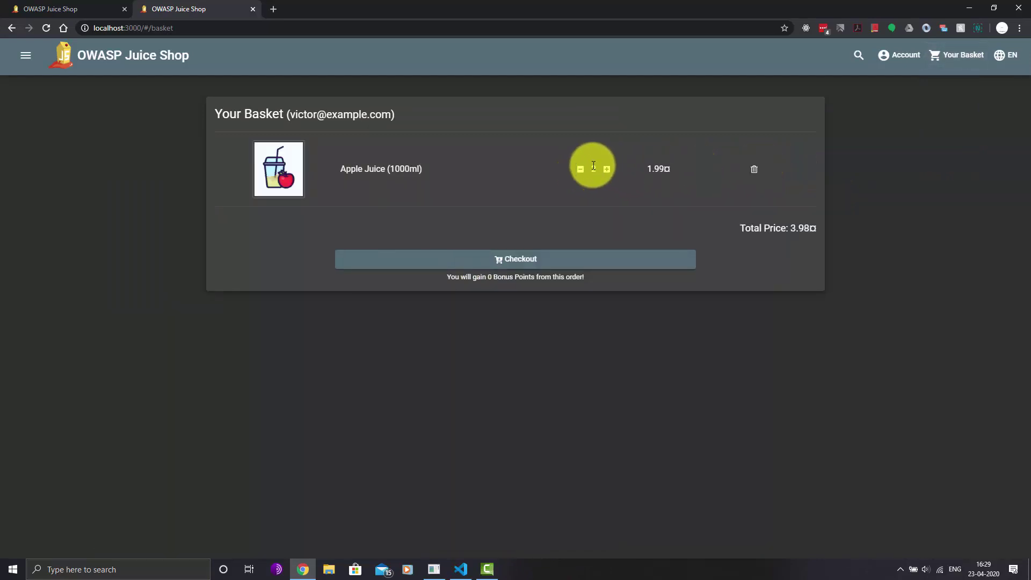
Start the checkout and begin a new address with country "Test", name "test" and a ten-digit mobile number
left_click(544, 261)
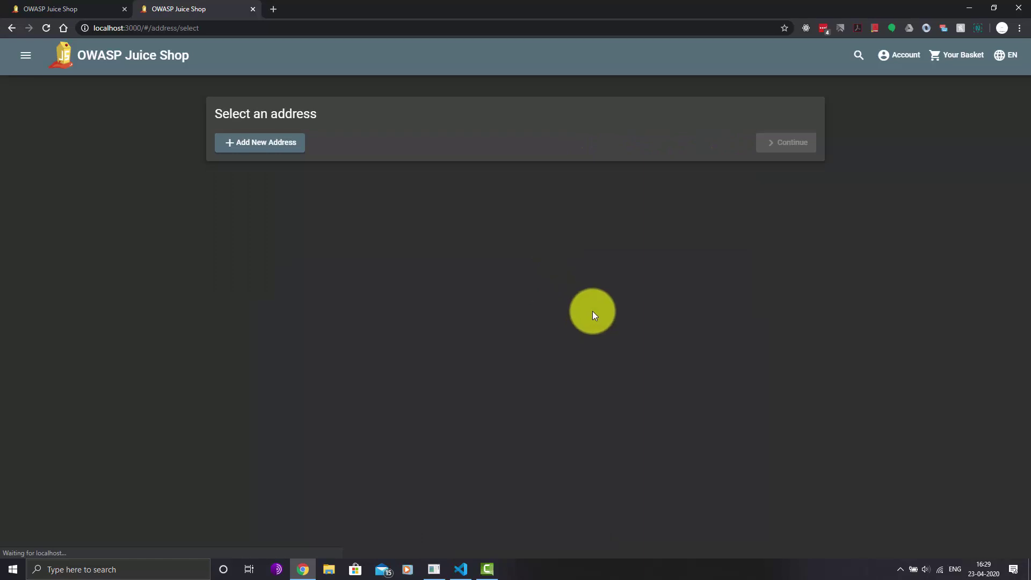
left_click(255, 144)
left_click(425, 146)
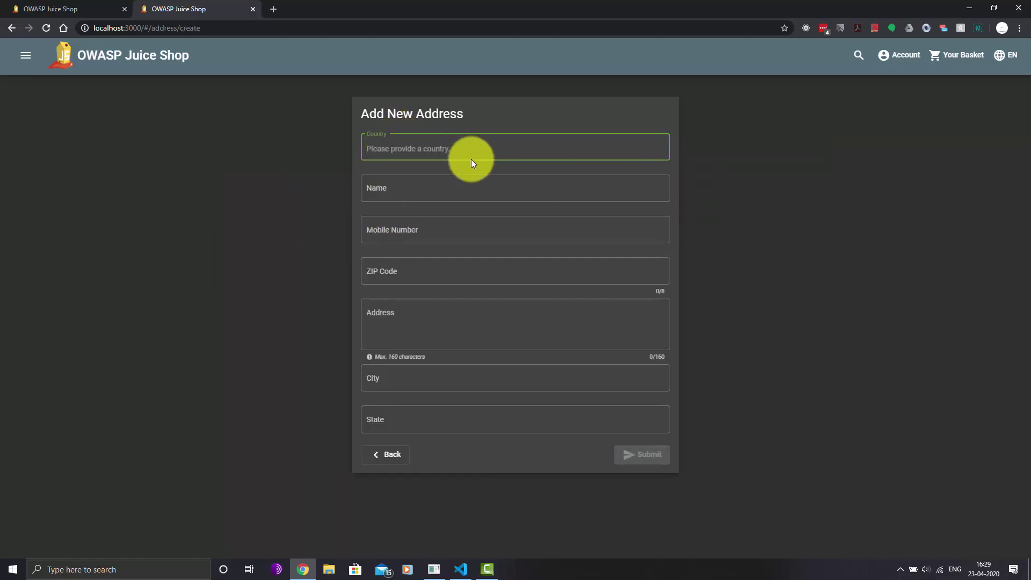
type("Test")
key("Tab")
type("test")
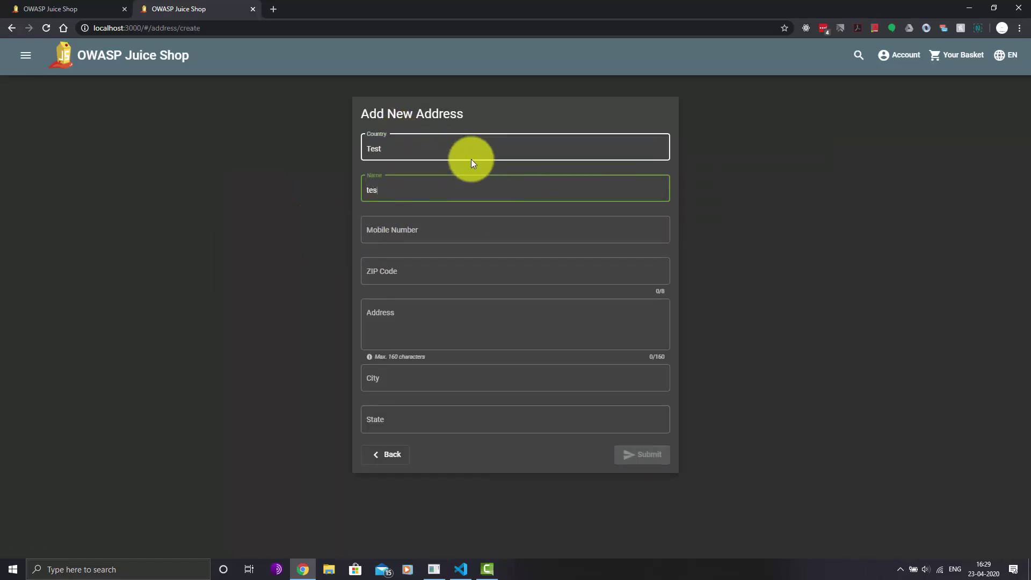
key("Tab")
type("123456")
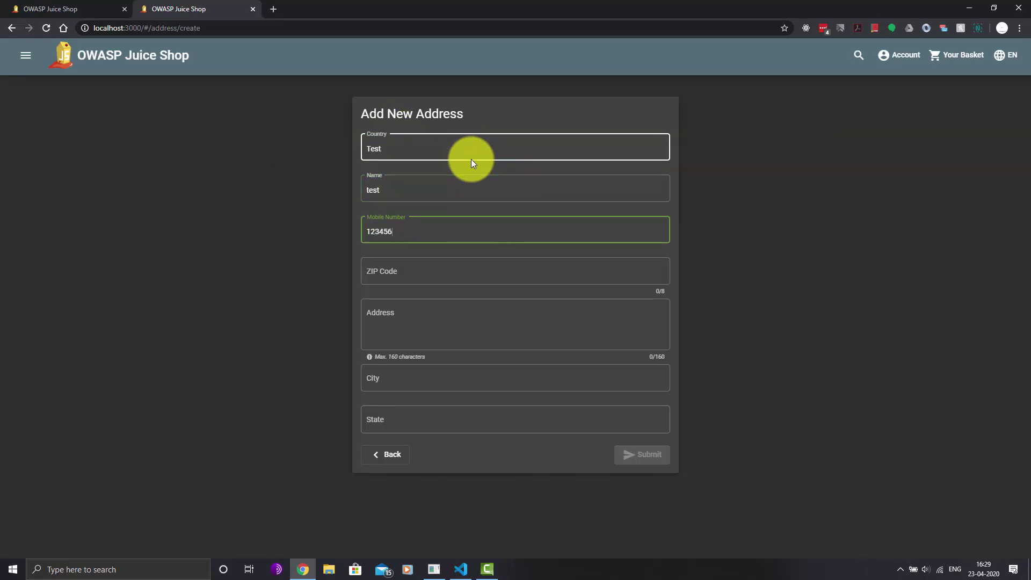
key("ctrl+a")
key("BackSpace")
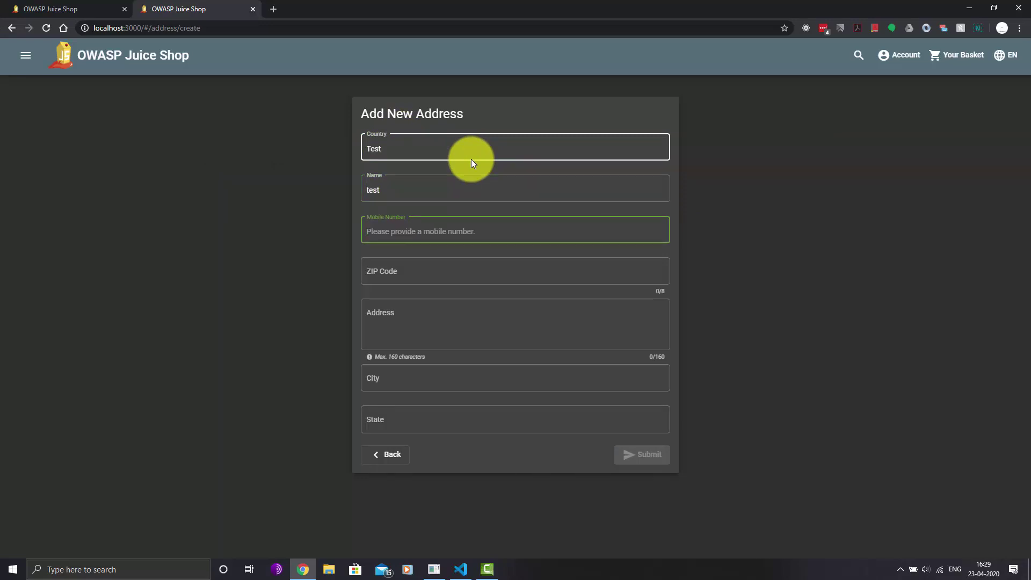
type("9876543210")
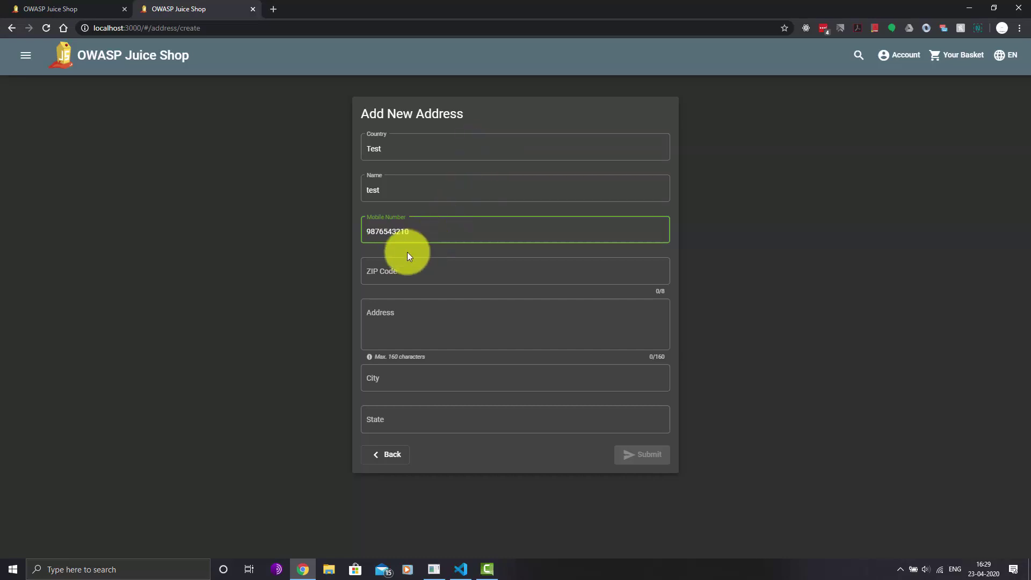
Complete the new address with a six-digit ZIP code and "test" as address, city and state, and submit it
left_click(427, 277)
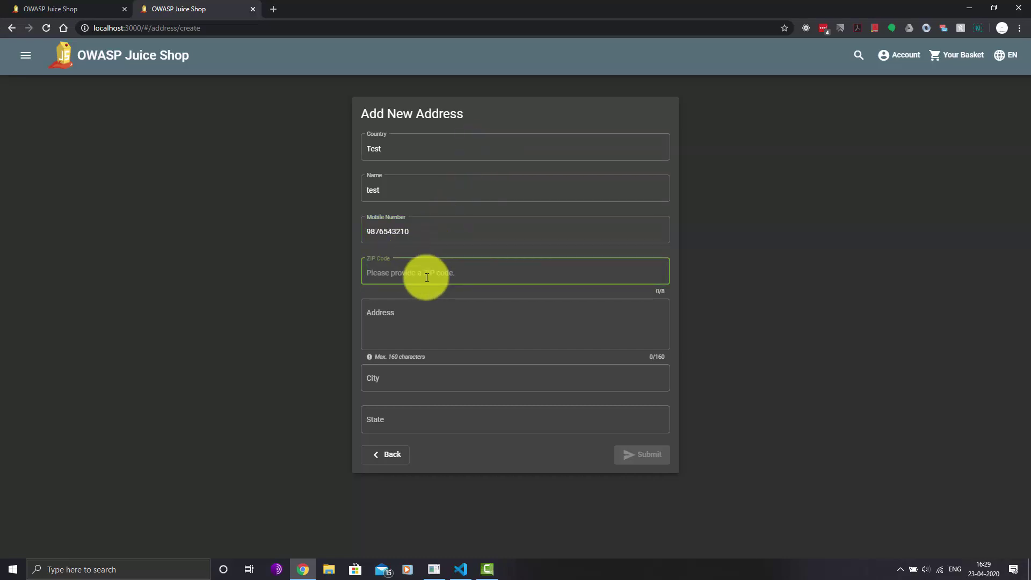
type("987654")
left_click(610, 343)
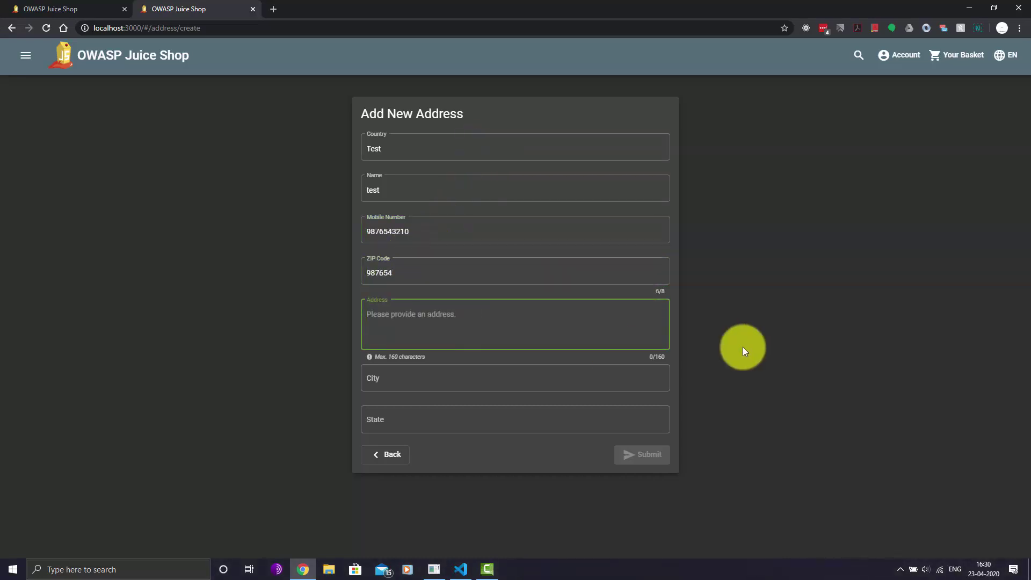
type("test")
left_click(462, 378)
type("test")
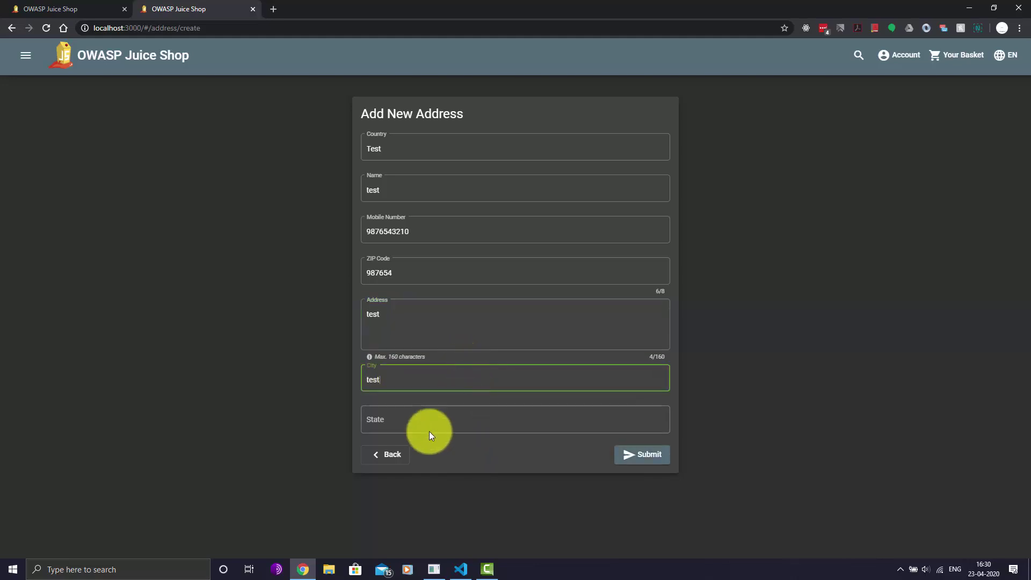
left_click(430, 432)
type("test")
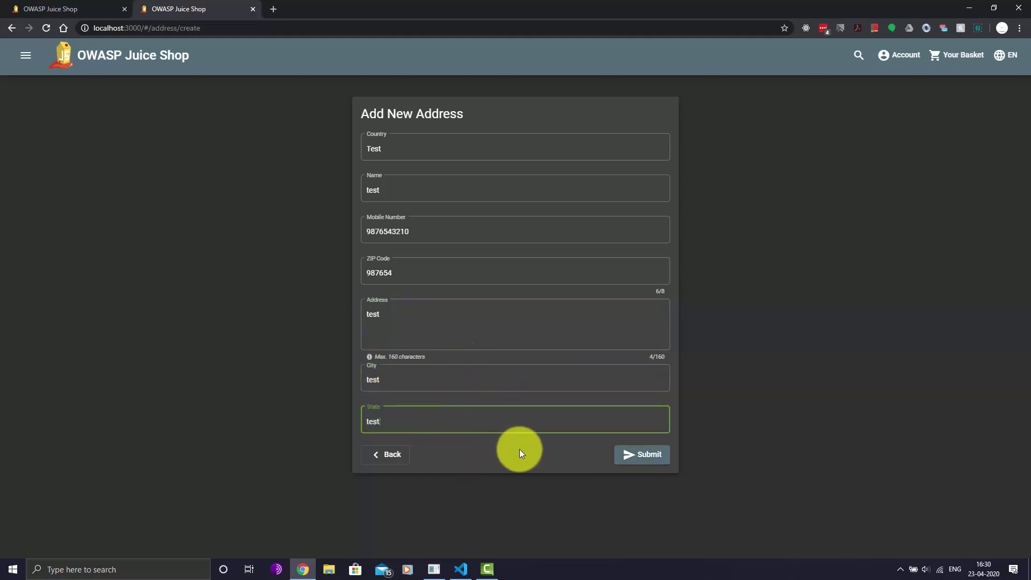
left_click(653, 460)
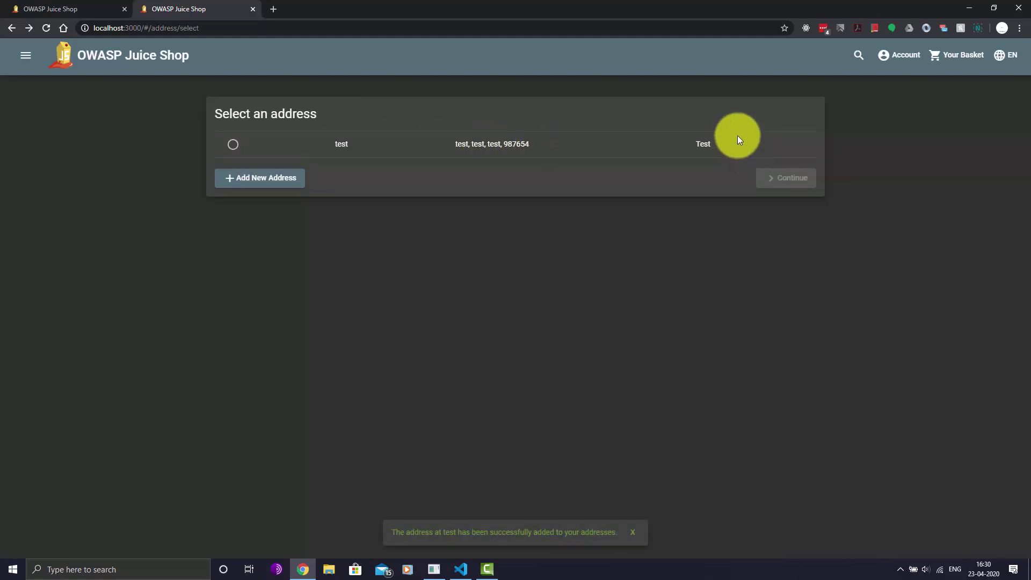
Select the saved test address and Standard Delivery for the order and continue to the payment options
left_click(232, 144)
left_click(762, 183)
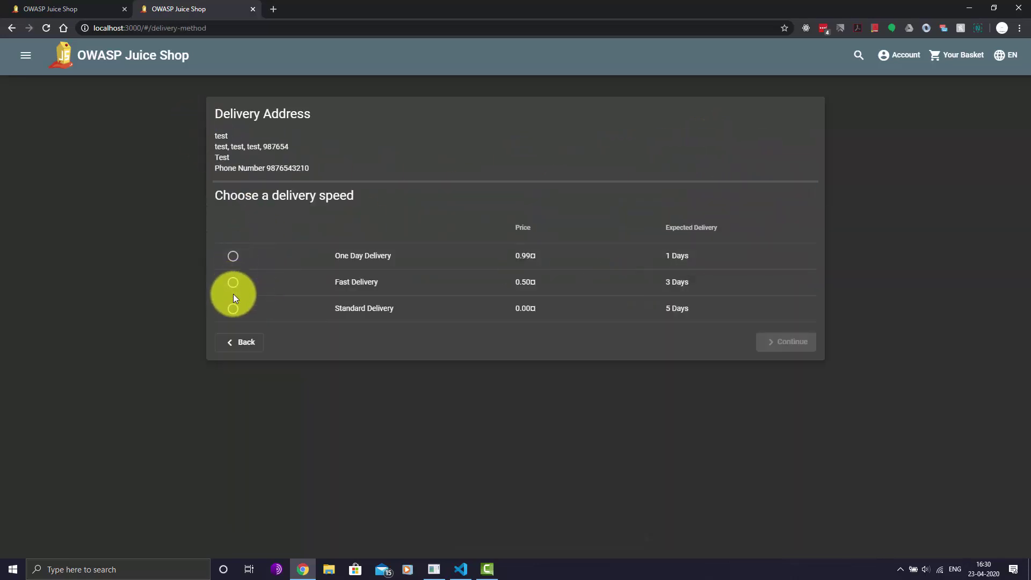
left_click(233, 309)
left_click(784, 342)
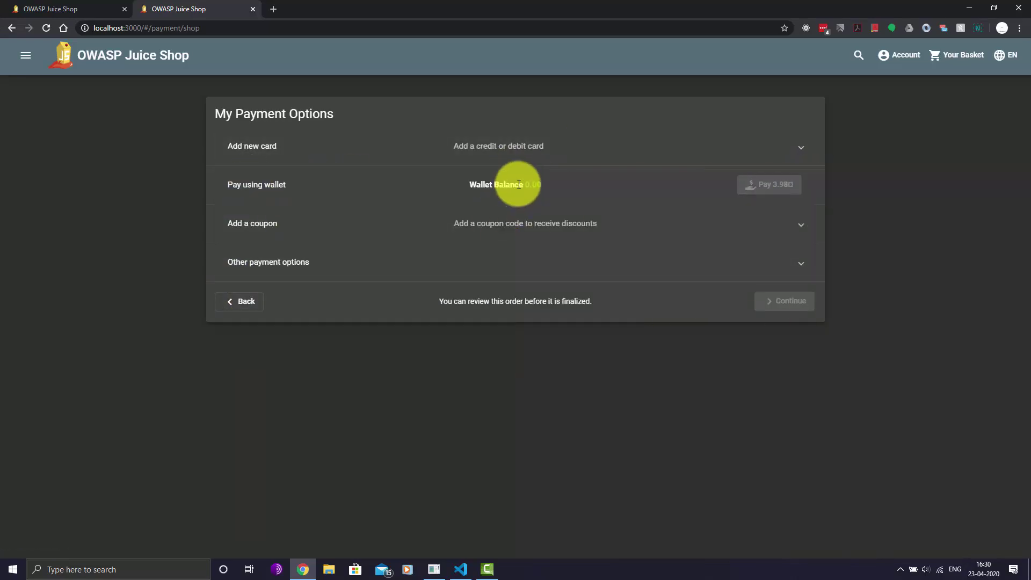
View the Spreadshirt merchandise store linked under the other payment options and return to the payment page
left_click(392, 269)
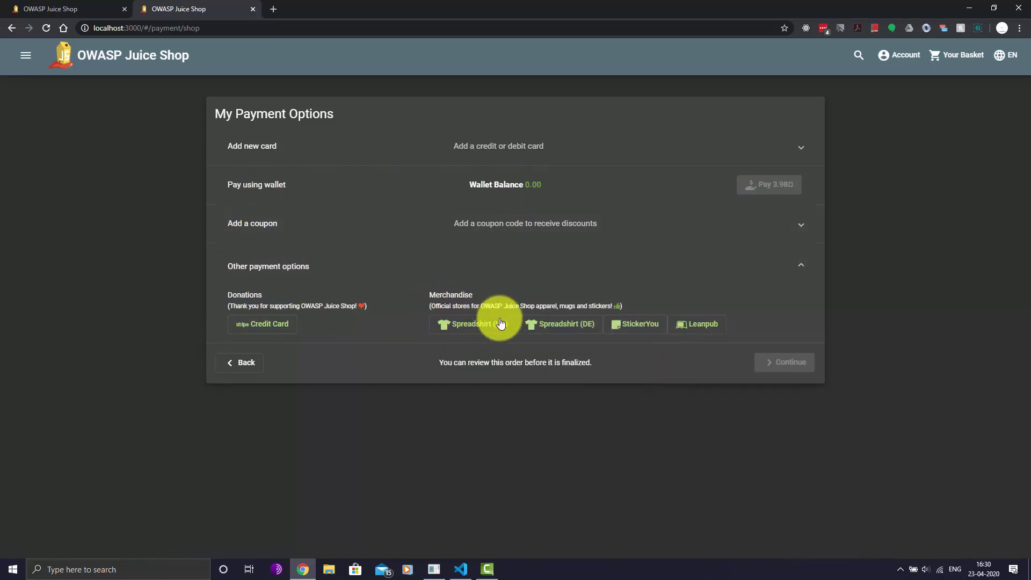
left_click(456, 324)
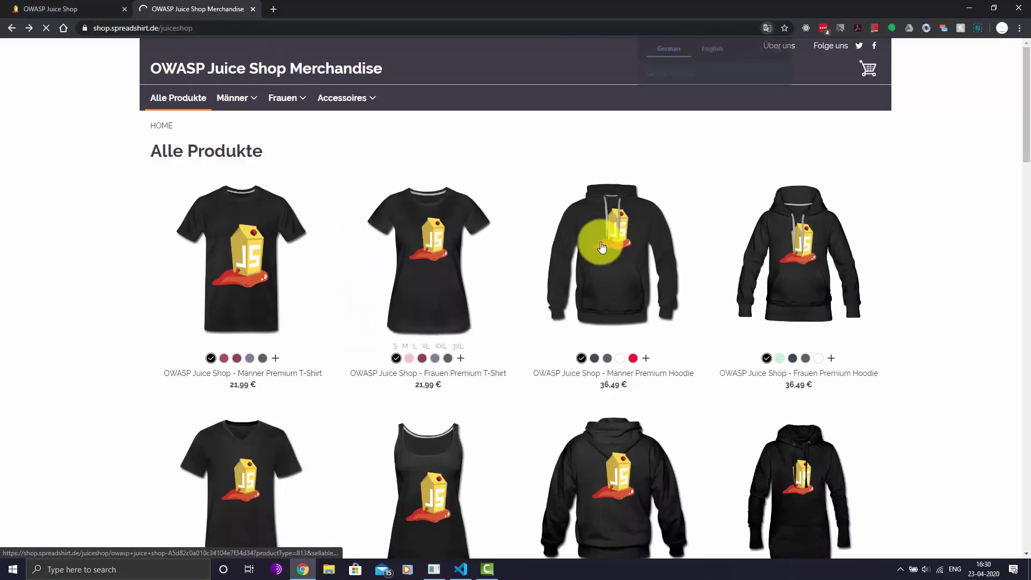
key("alt+Left")
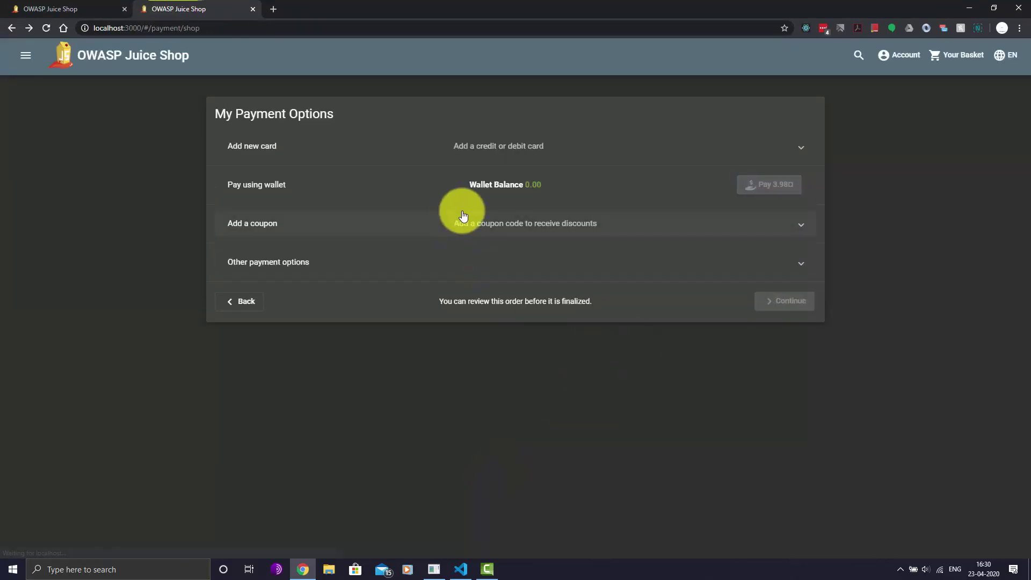
Begin a new payment card with the name "test" and enter the first digits of the card number
left_click(673, 148)
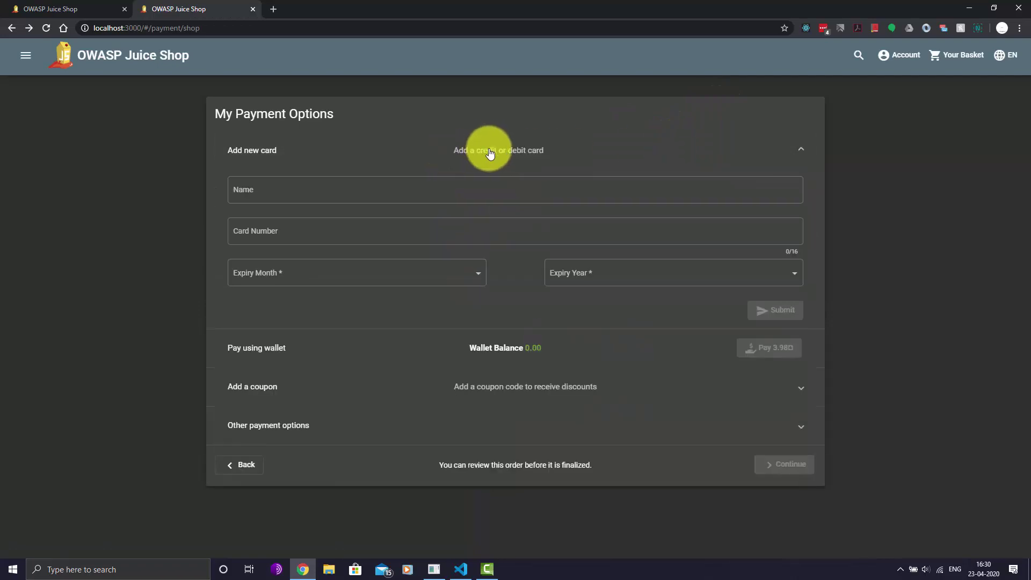
left_click(313, 184)
type("test")
left_click(319, 240)
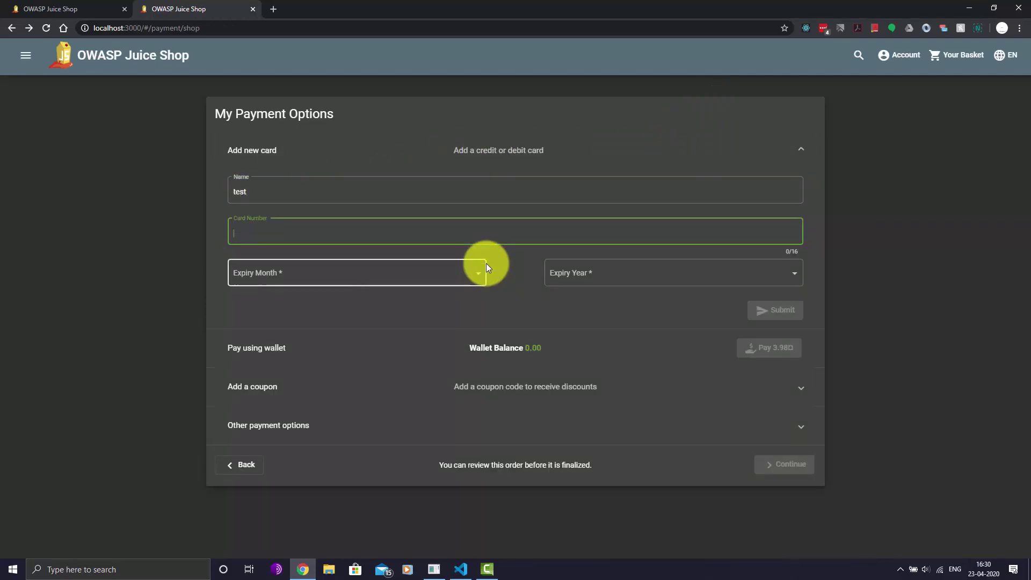
type("987654321987654")
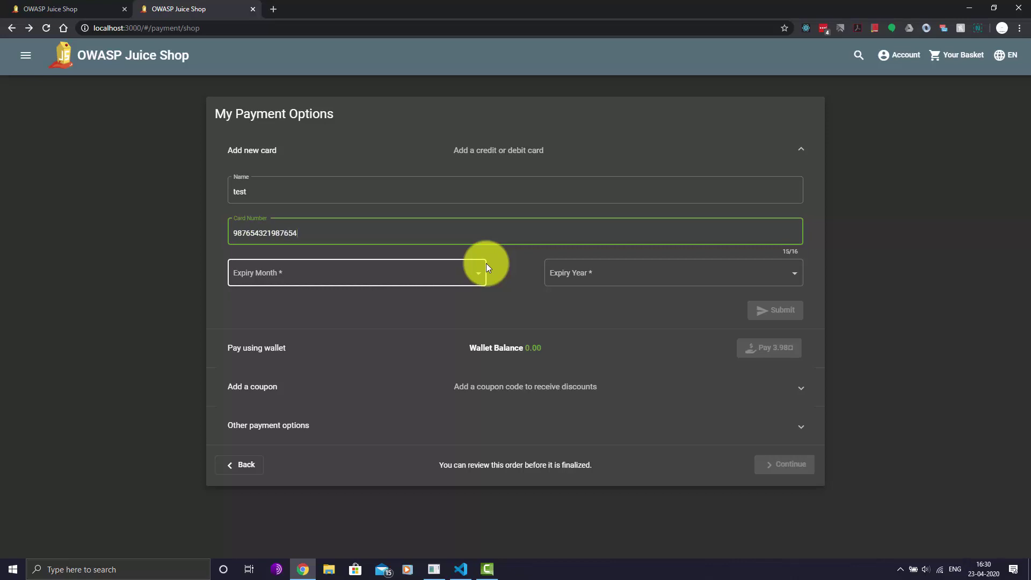
double_click(442, 243)
key("BackSpace")
type("987")
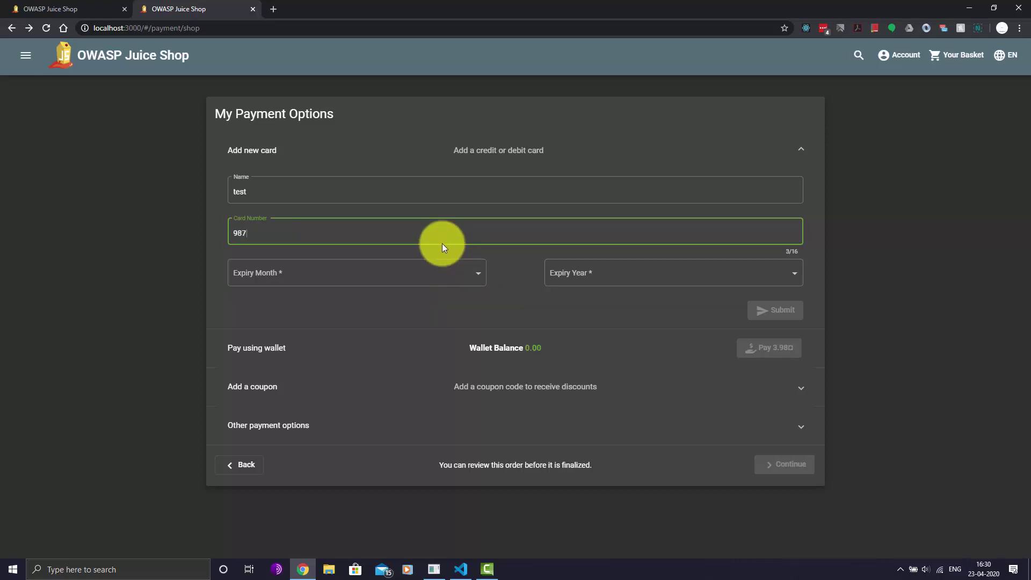
Set the card's expiry to month 4 and year 2084, complete the sixteen-digit card number and submit the card
left_click(476, 270)
left_click(346, 313)
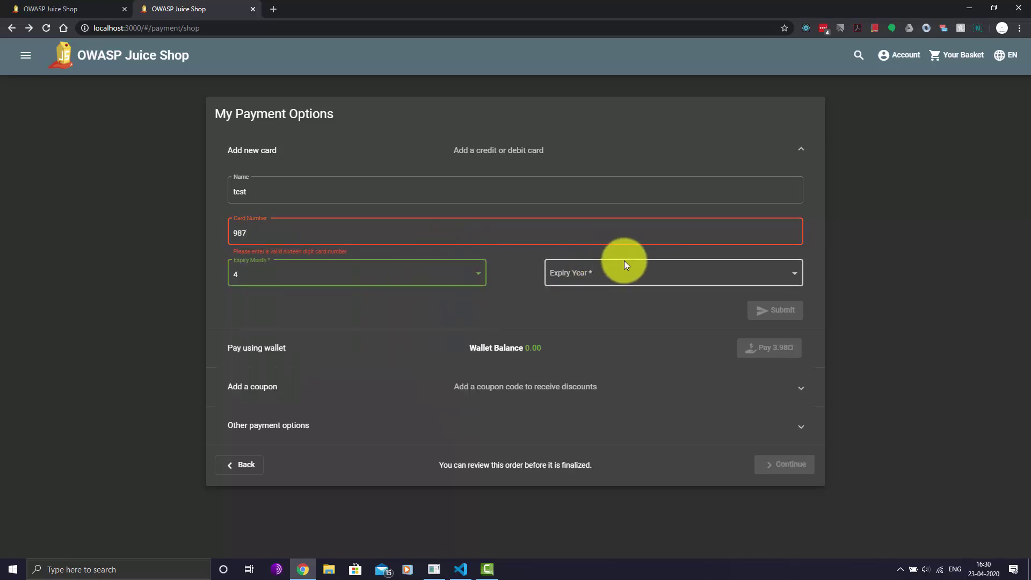
left_click(621, 271)
left_click(617, 322)
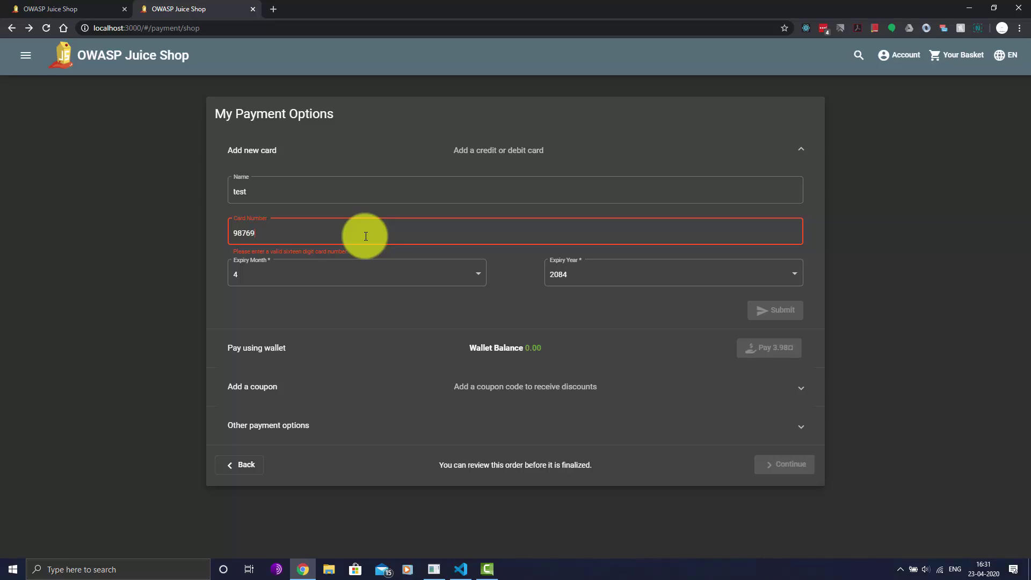
type("876987698769876")
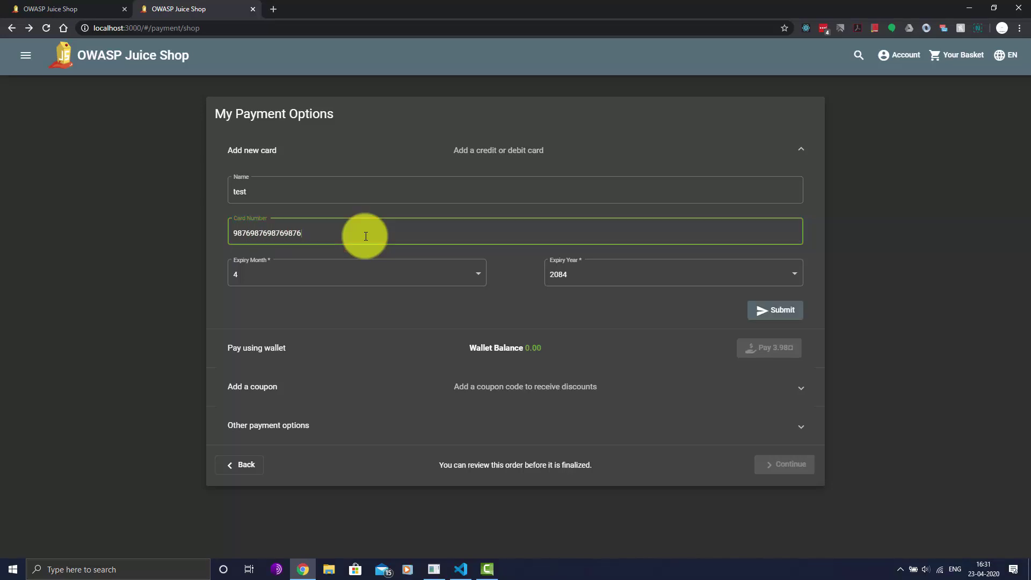
left_click(778, 312)
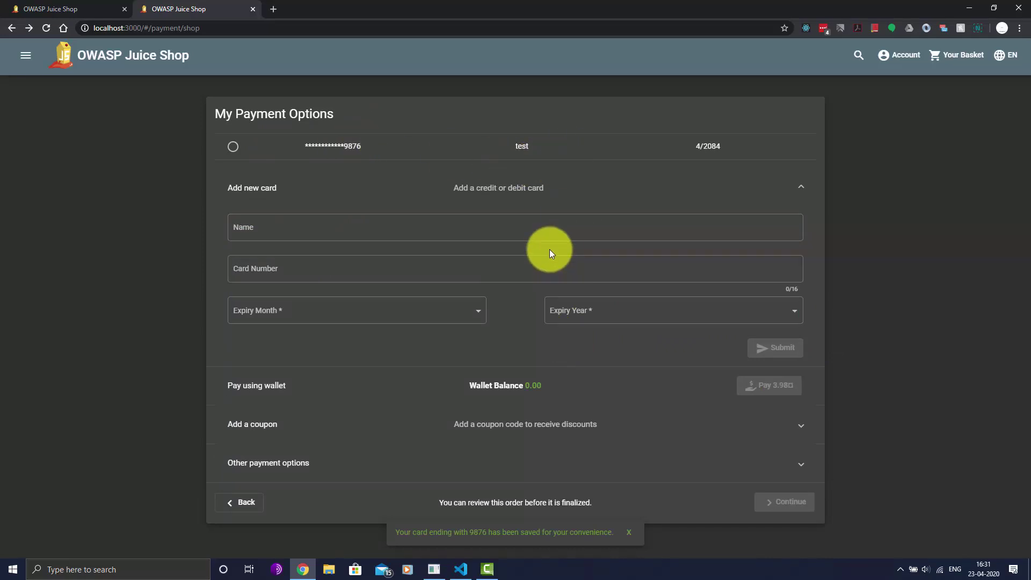
Pay for the order with the saved test card, place it and review the confirmation's order summary
left_click(231, 146)
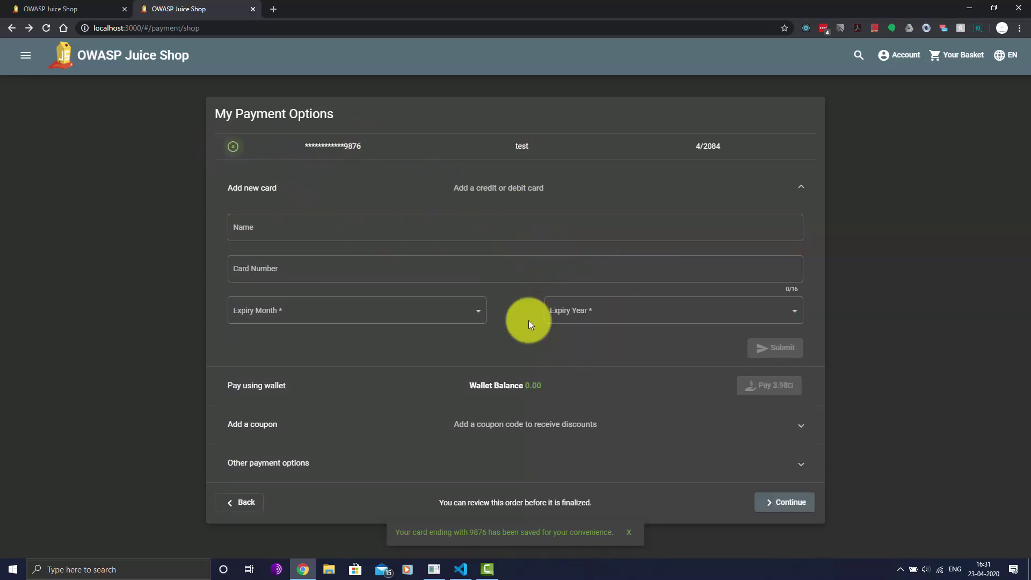
left_click(774, 502)
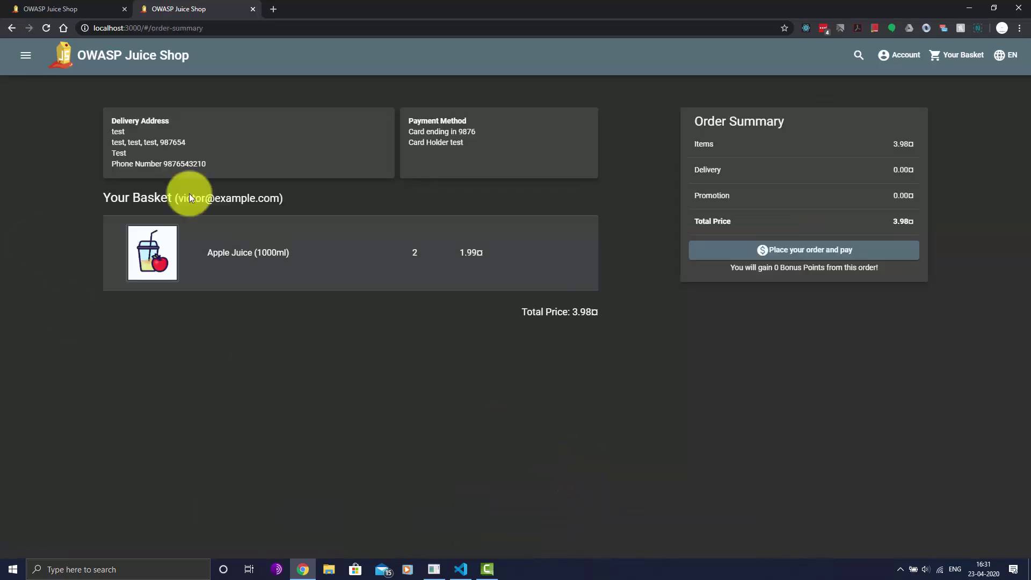
left_click(807, 255)
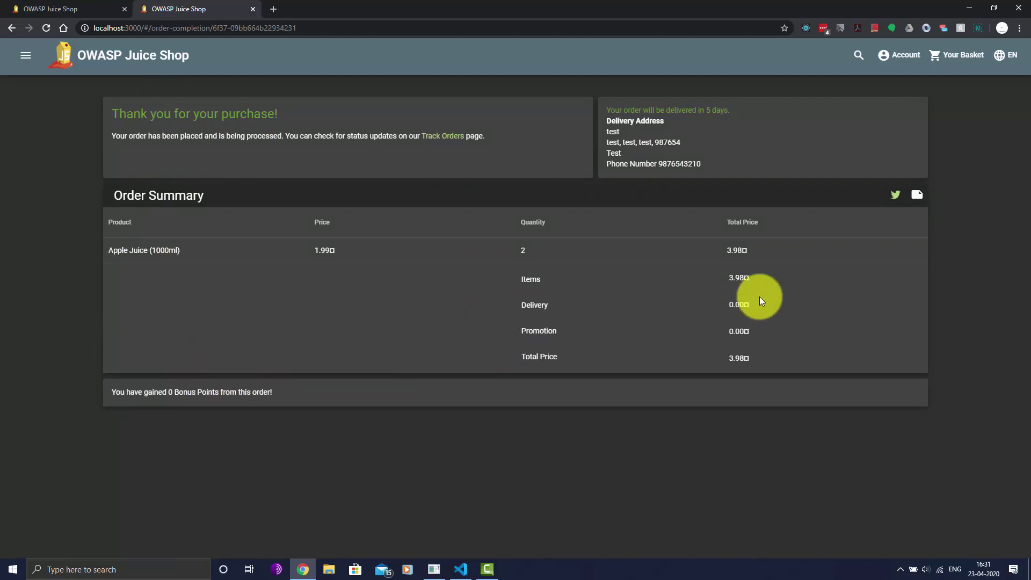
left_click_drag(514, 271, 533, 365)
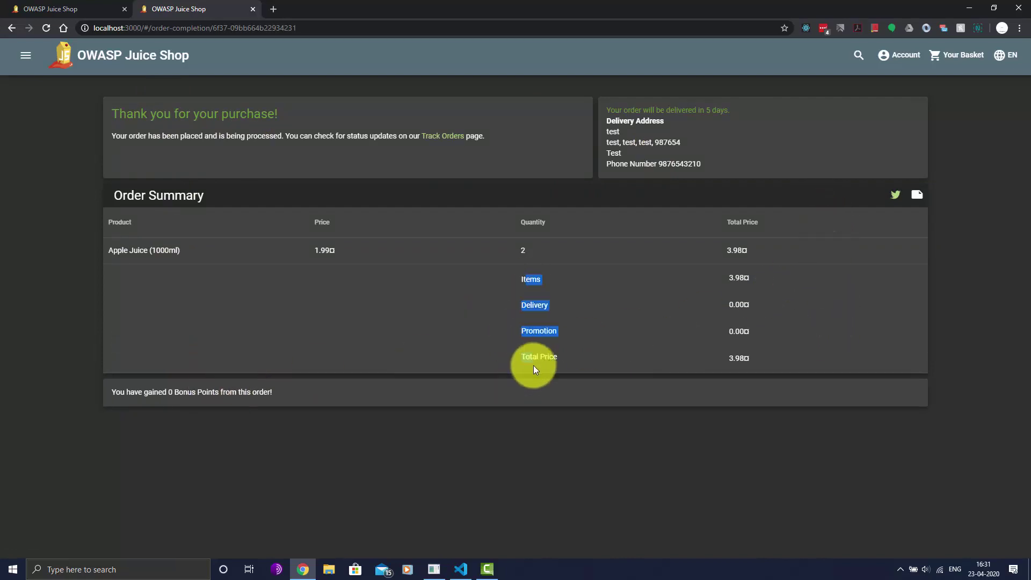
left_click(533, 366)
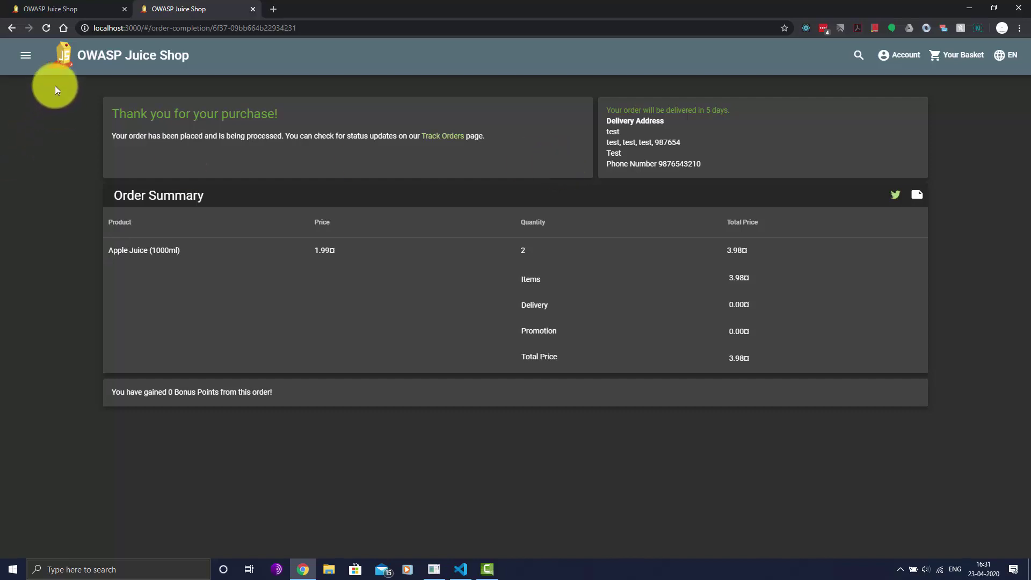
Buy the Deluxe Membership, paying with the saved test card
left_click(25, 55)
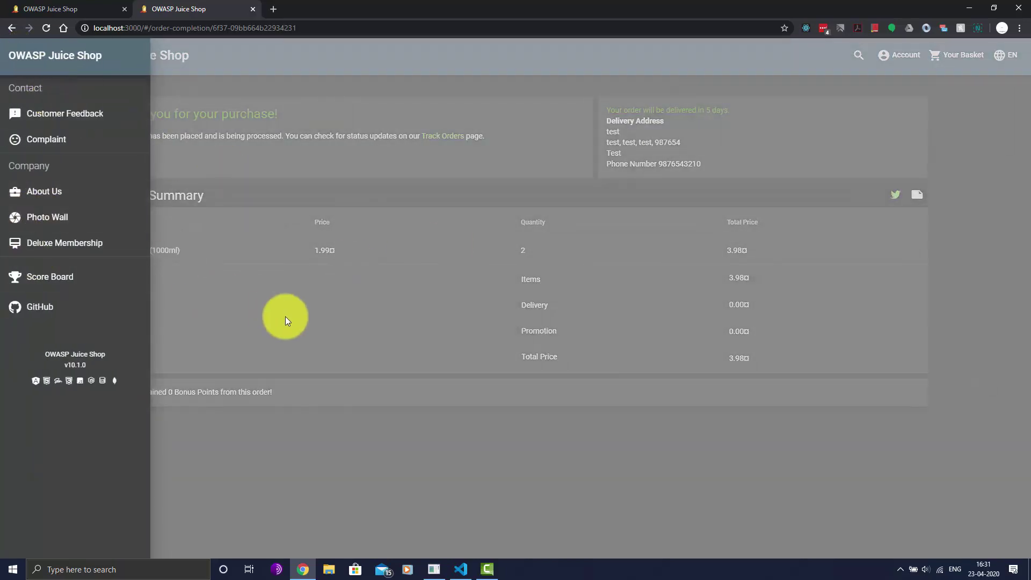
left_click(67, 250)
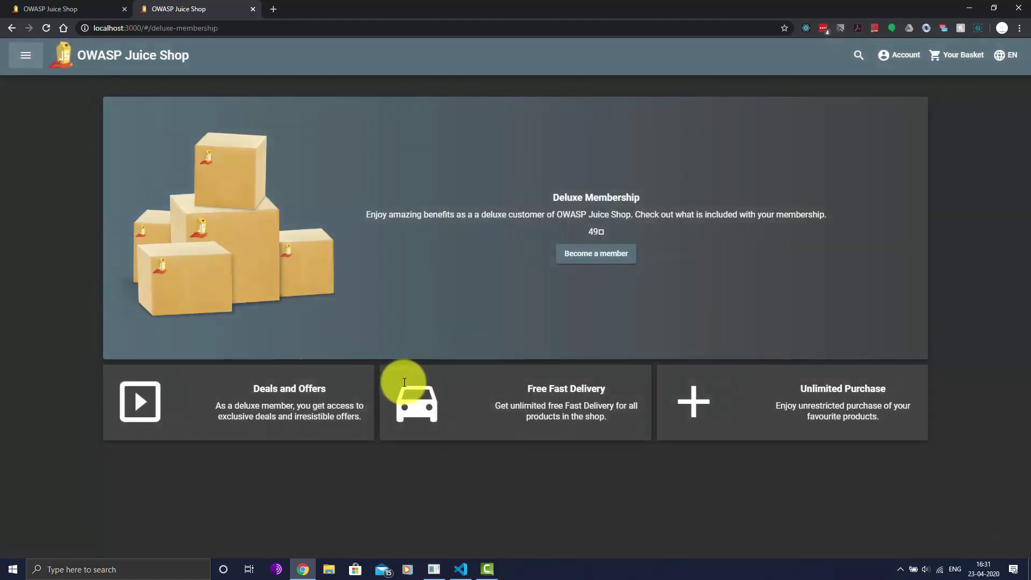
left_click(602, 253)
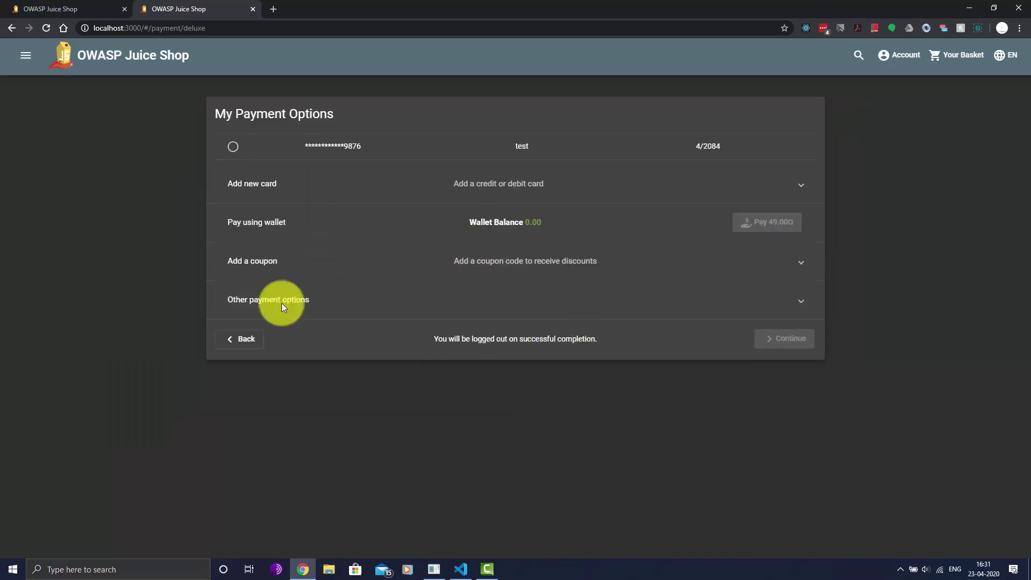
left_click(232, 146)
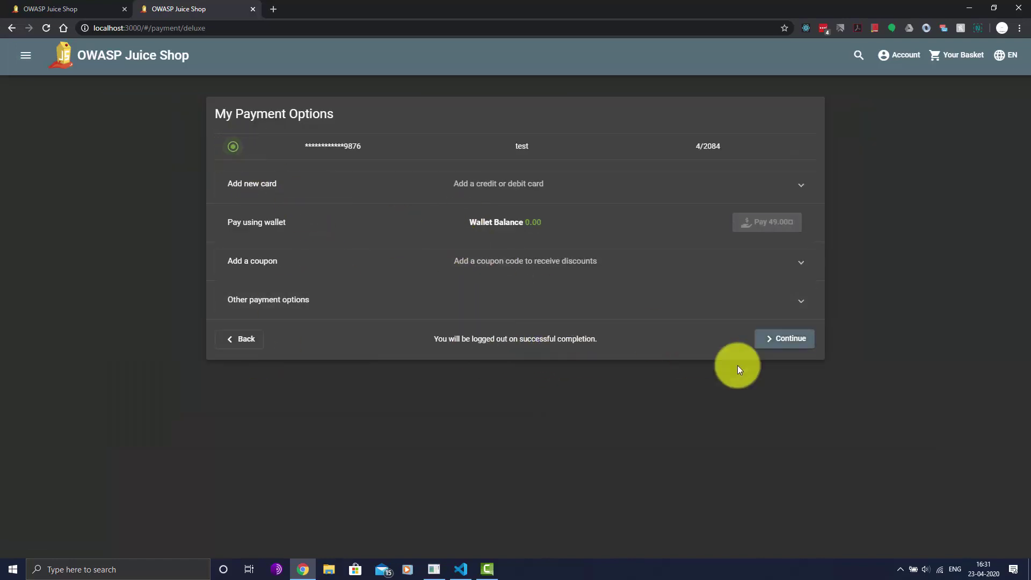
left_click(773, 341)
Log back in with the account's e-mail address and password
left_click(411, 153)
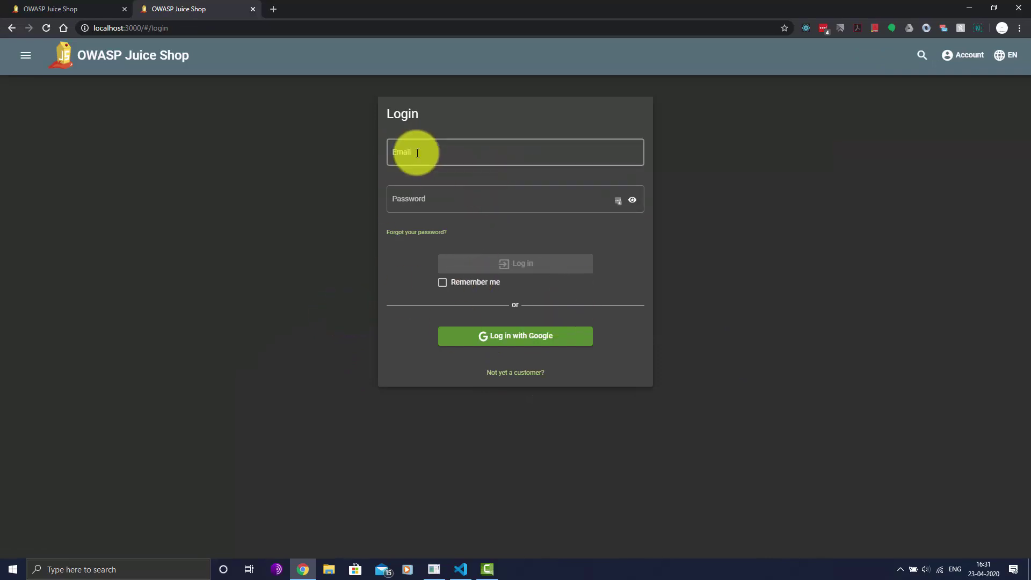
type("victor")
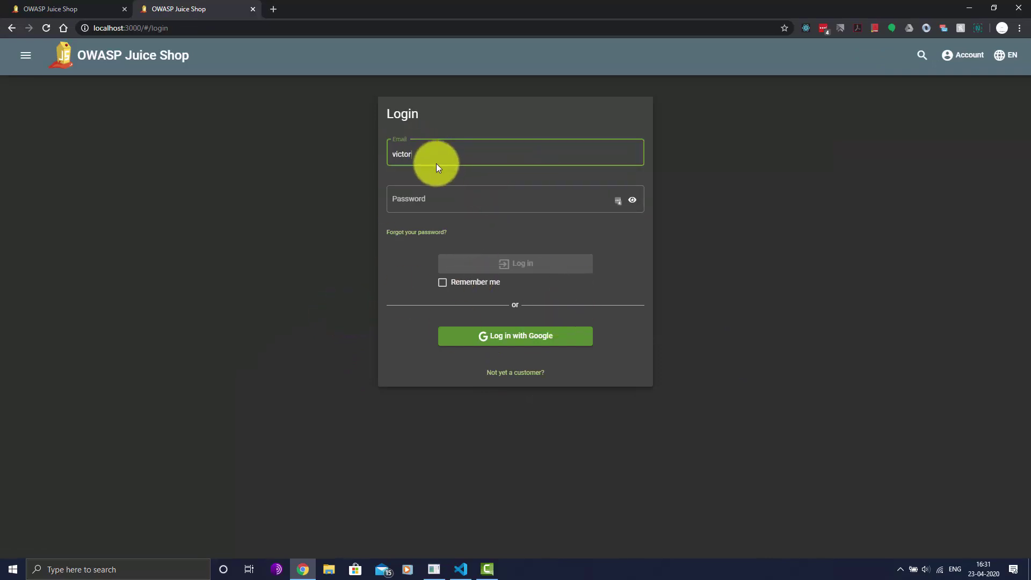
type("@example.com")
key("Tab")
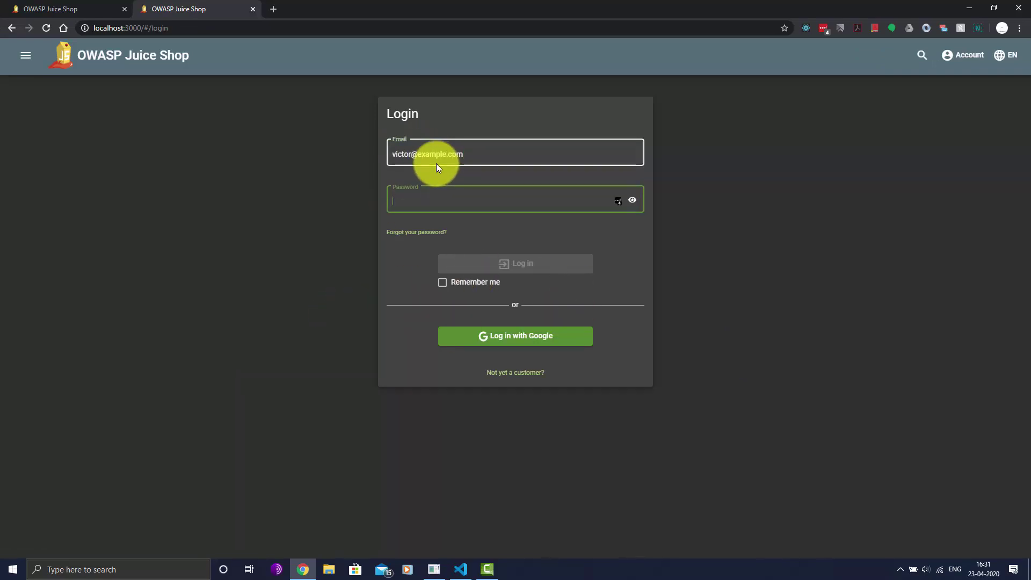
type("*******")
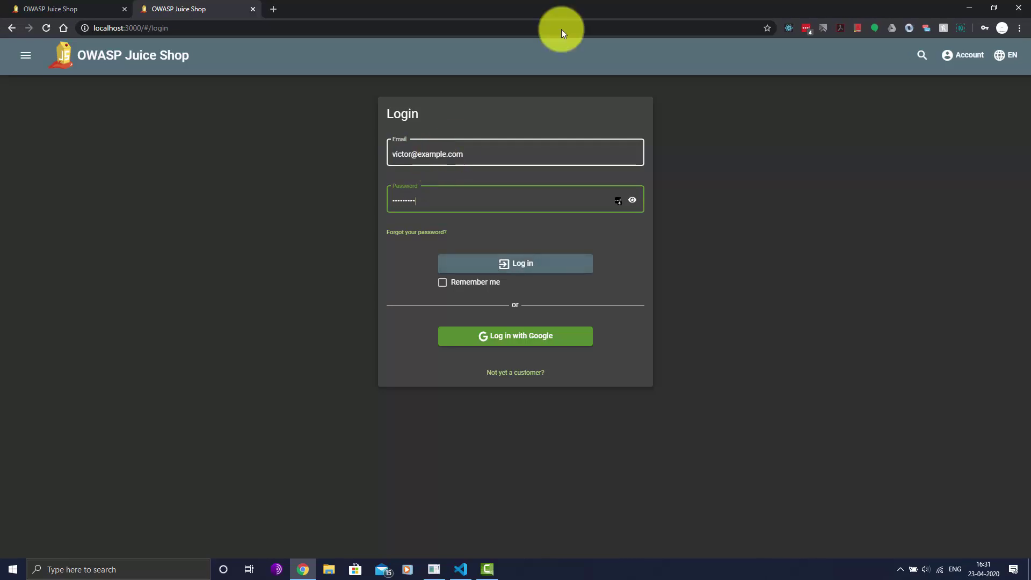
left_click(556, 259)
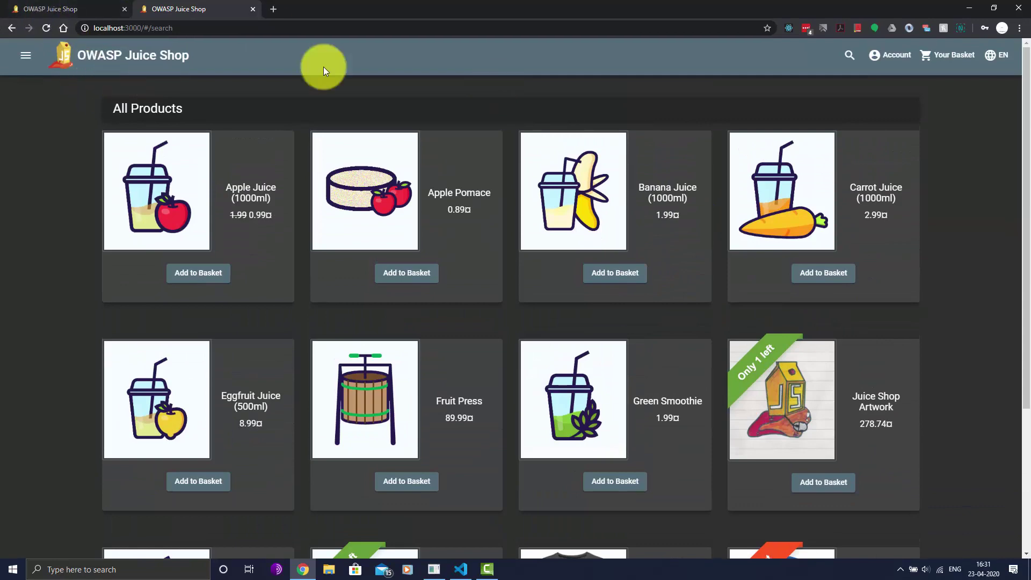
Check the account's membership status on the Deluxe Membership page
left_click(25, 55)
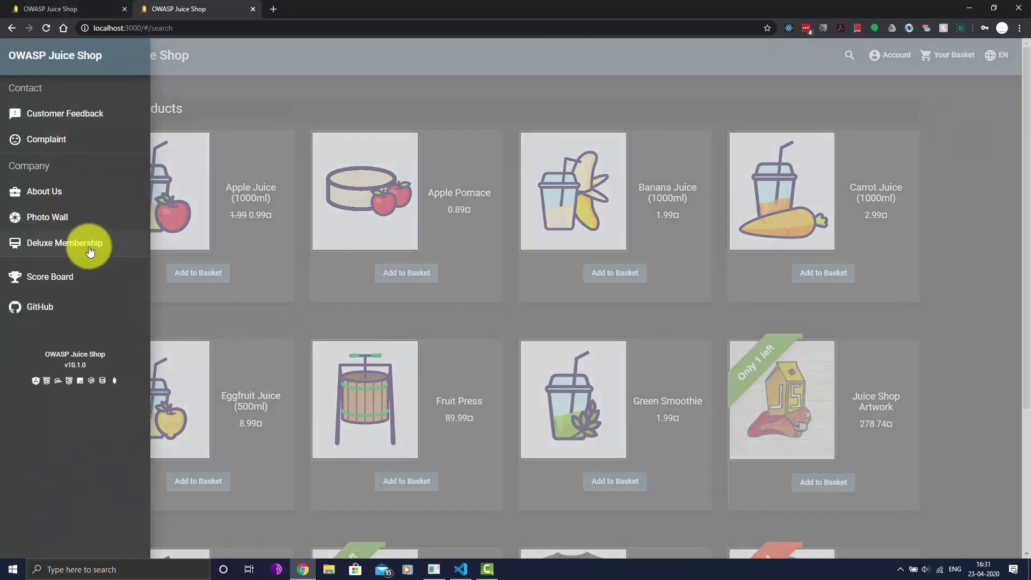
left_click(22, 242)
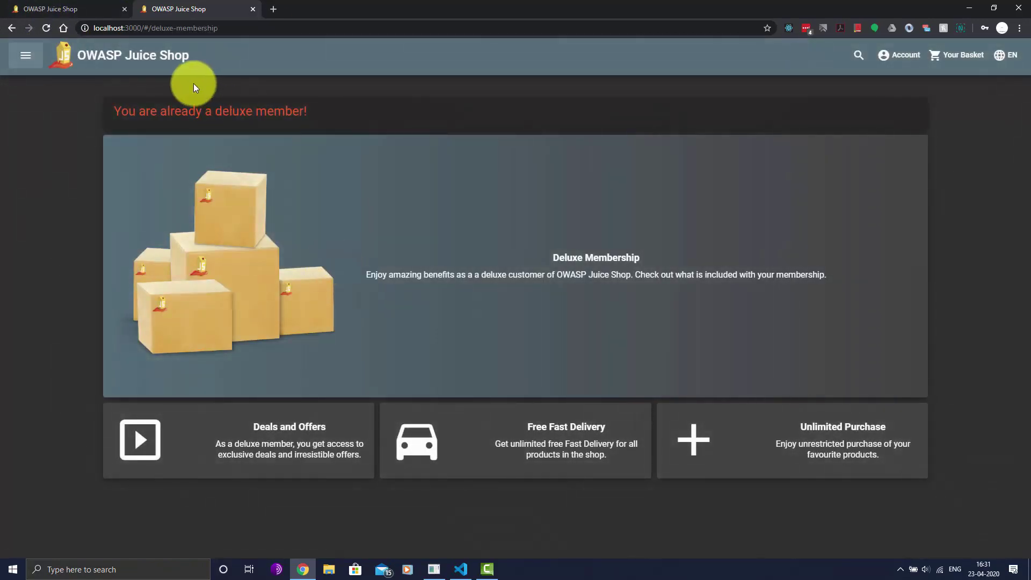
left_click_drag(128, 111, 379, 147)
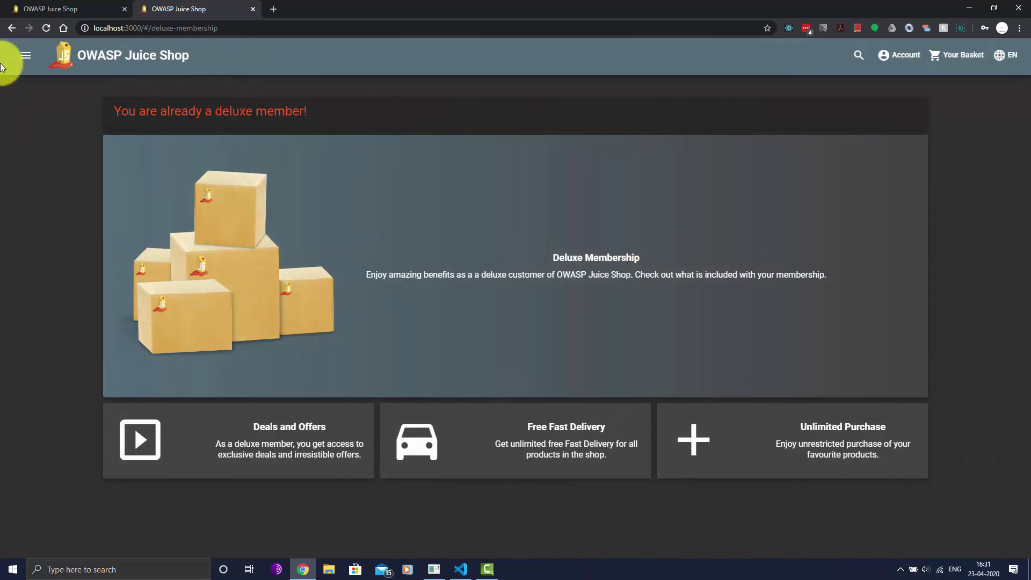
Examine the input fields of the Customer Feedback and Complaint forms as possible injection points
left_click(25, 56)
left_click(70, 115)
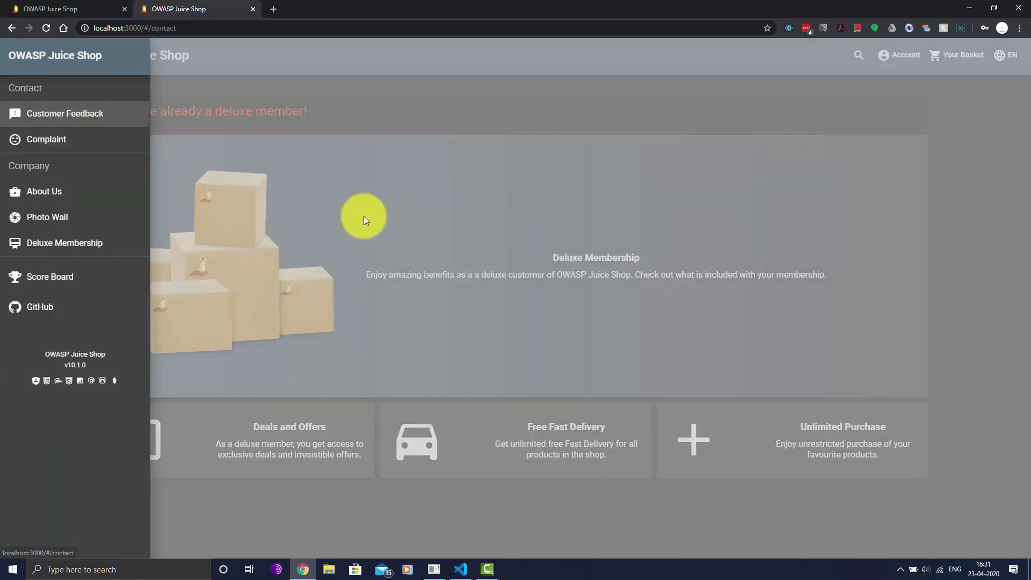
left_click(19, 55)
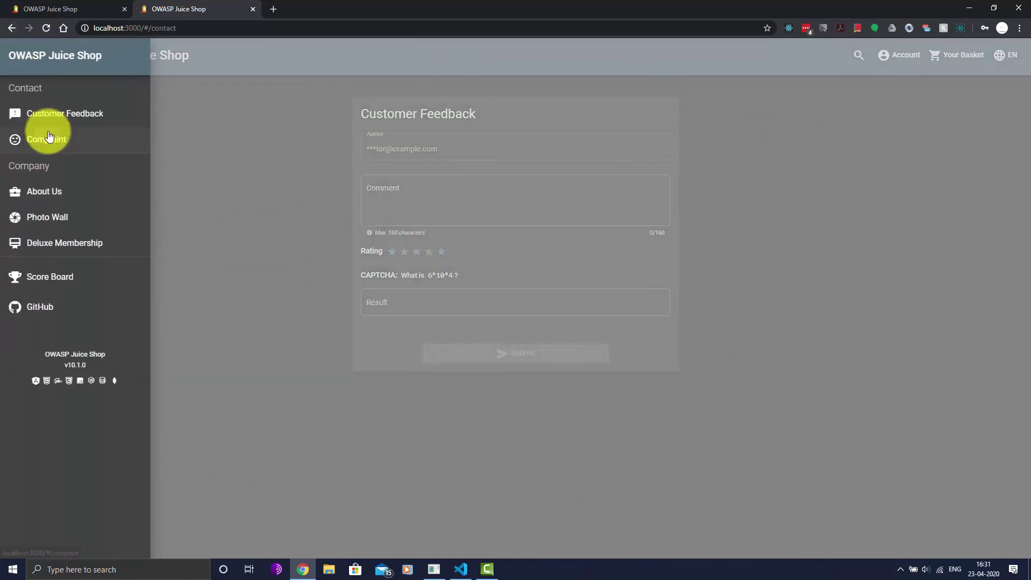
left_click(46, 137)
left_click(585, 212)
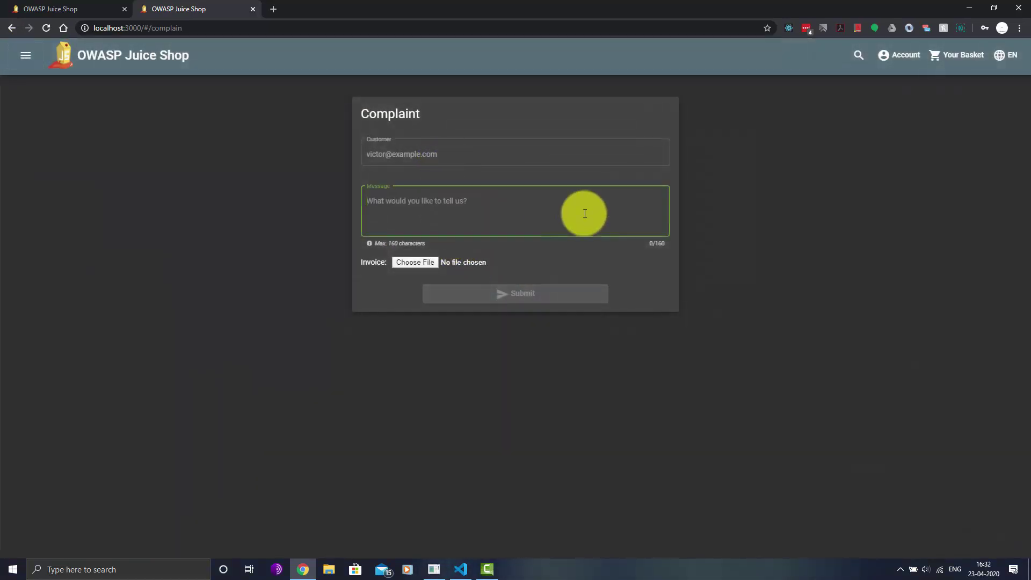
left_click(23, 56)
left_click(33, 122)
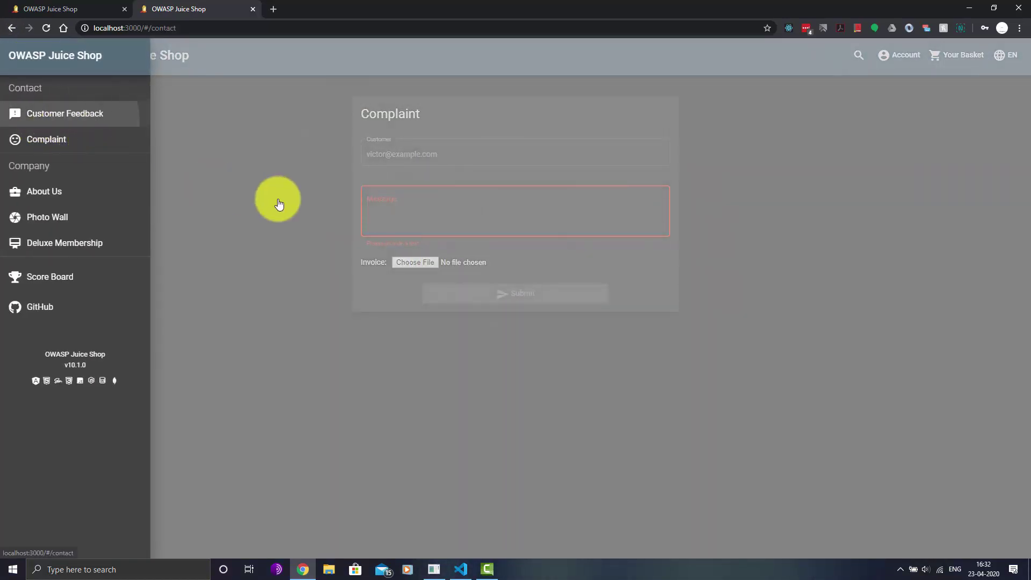
left_click(550, 206)
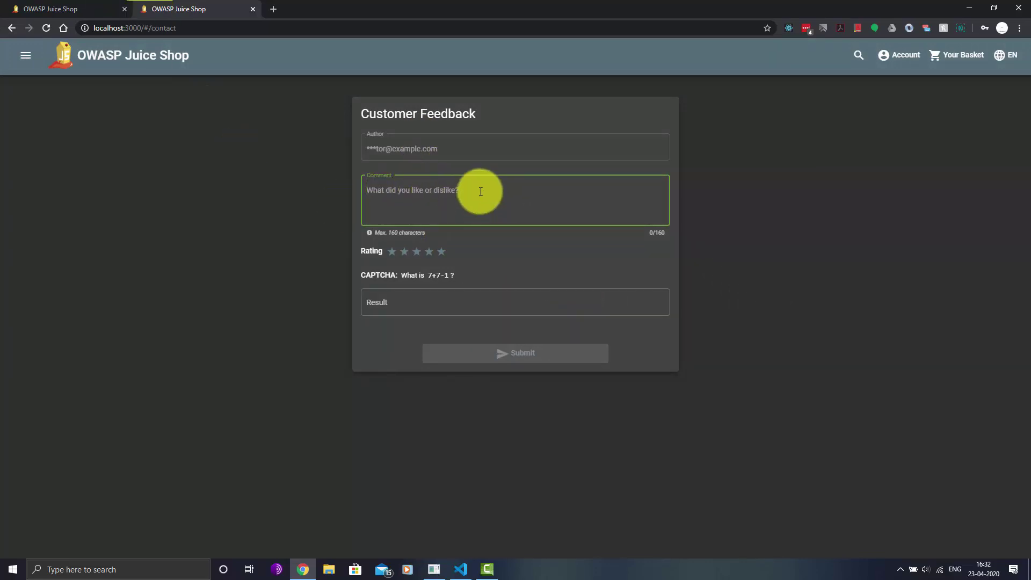
left_click_drag(356, 111, 519, 239)
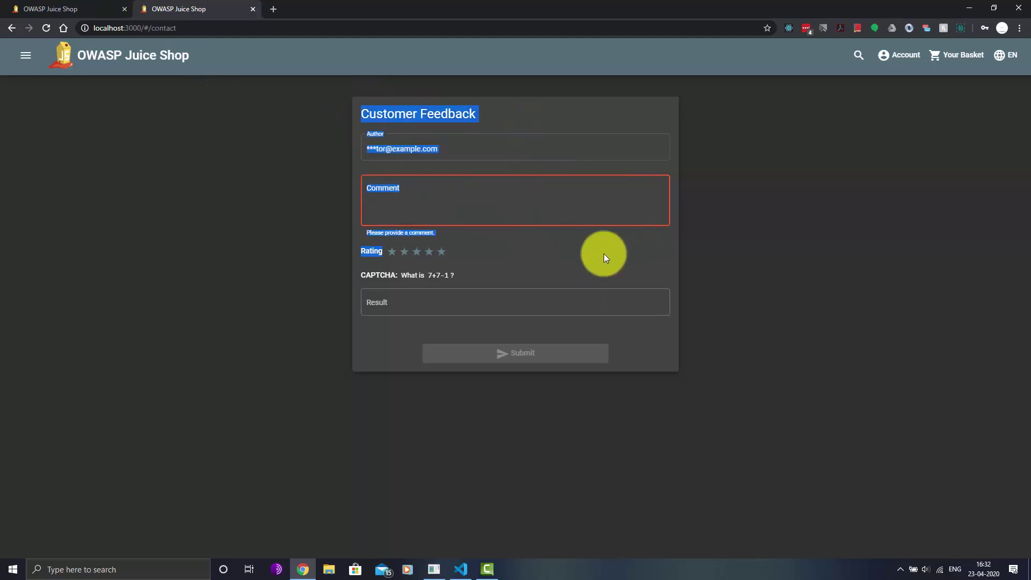
left_click(398, 128)
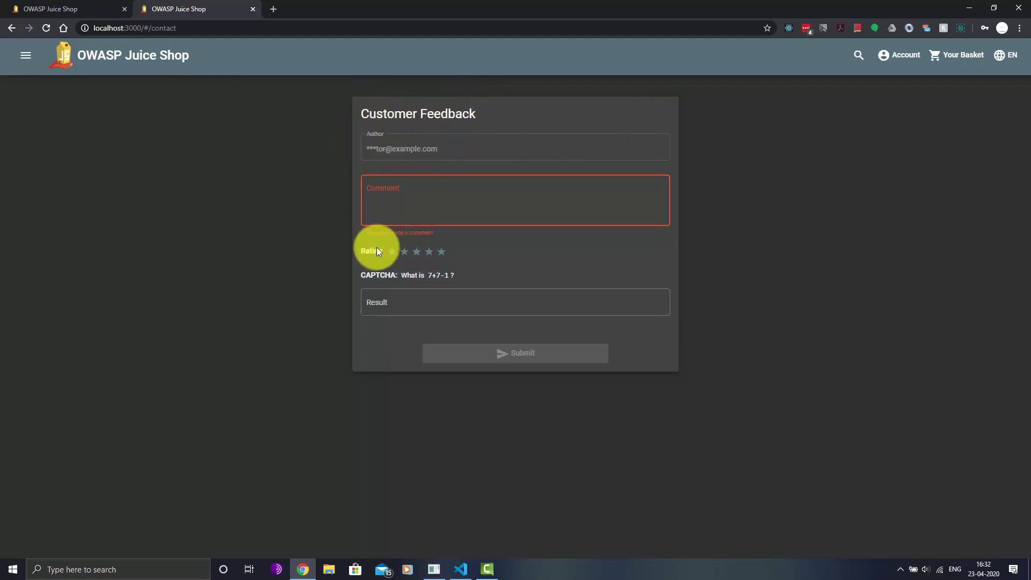
Review the one-star challenges on the Score Board, including the DOM XSS description
key("ctrl+Tab")
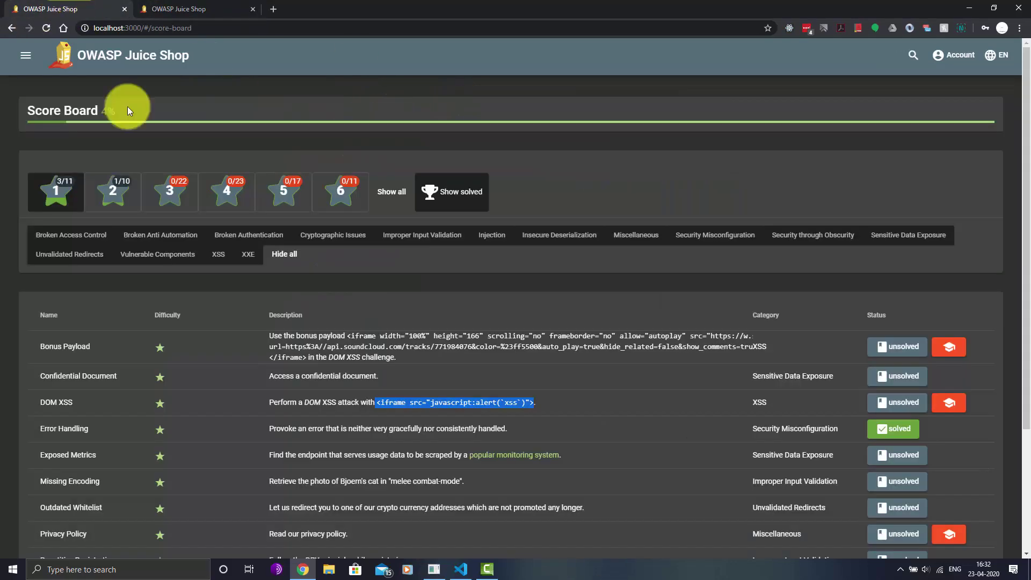
scroll(723, 365, "down", 3)
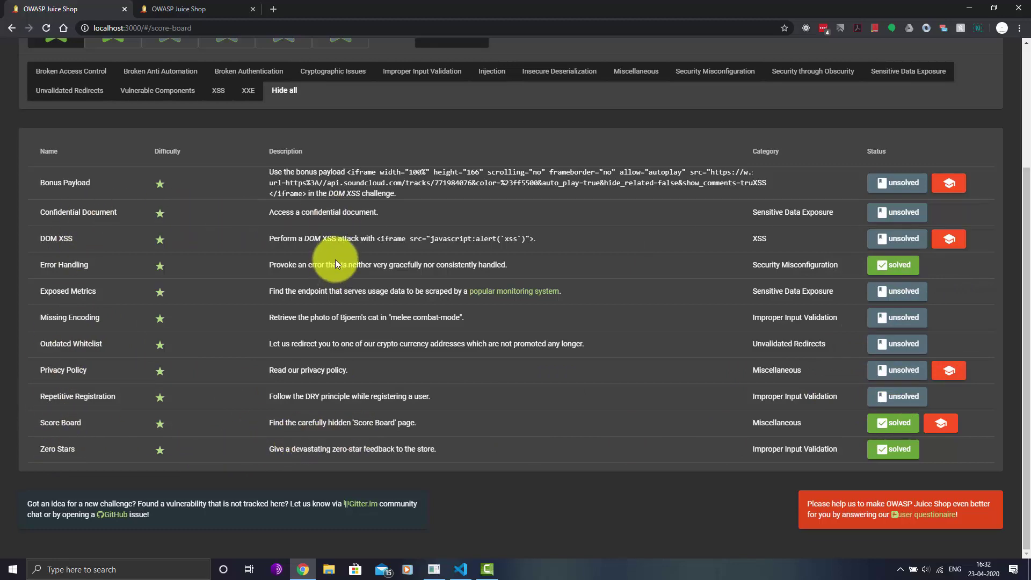
scroll(365, 360, "up", 4)
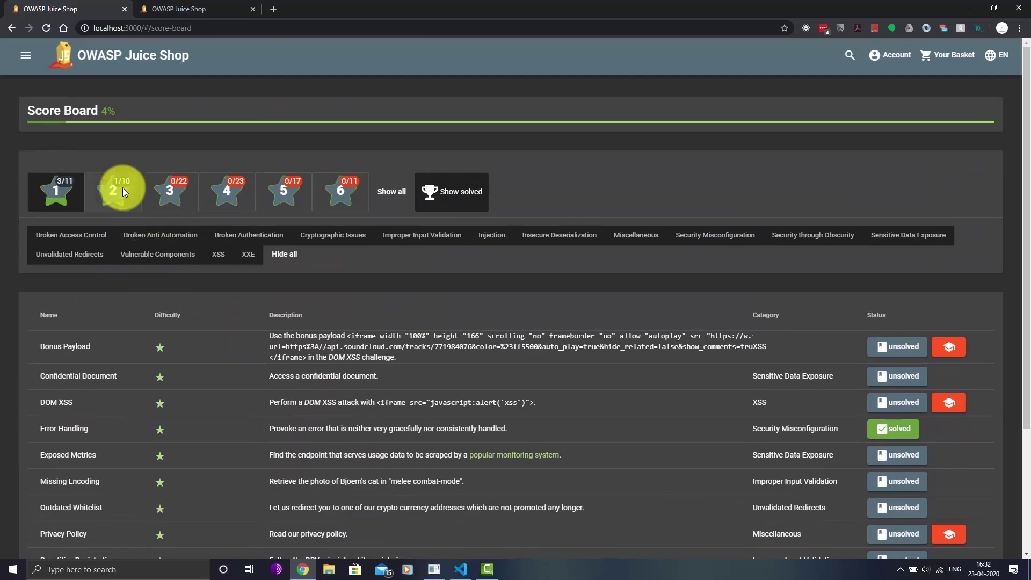
Show the two-star challenges alongside the one-star ones on the Score Board, review their descriptions, and hide them again
left_click(102, 199)
left_click(103, 200)
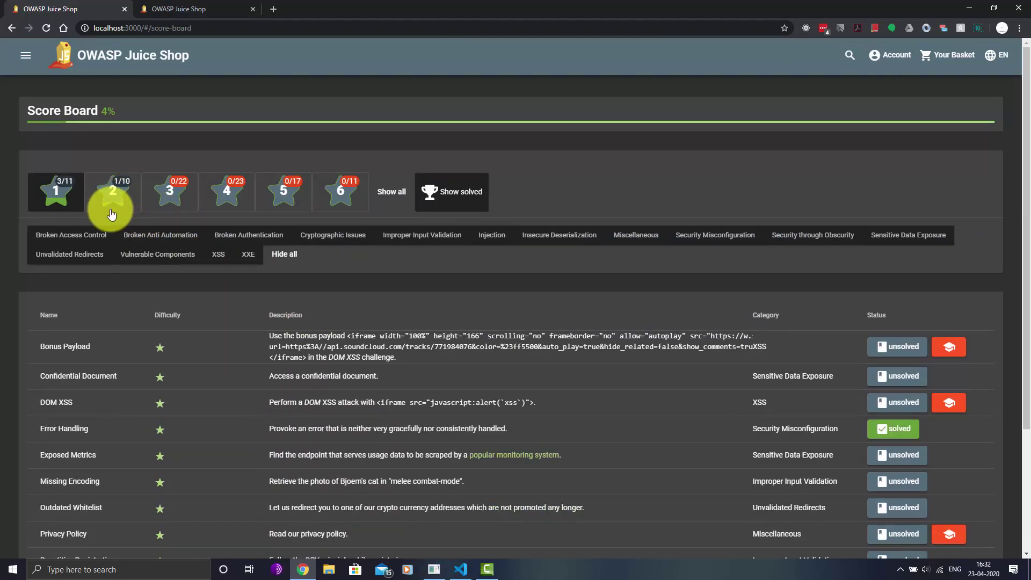
left_click(115, 203)
scroll(236, 330, "down", 5)
scroll(237, 327, "up", 2)
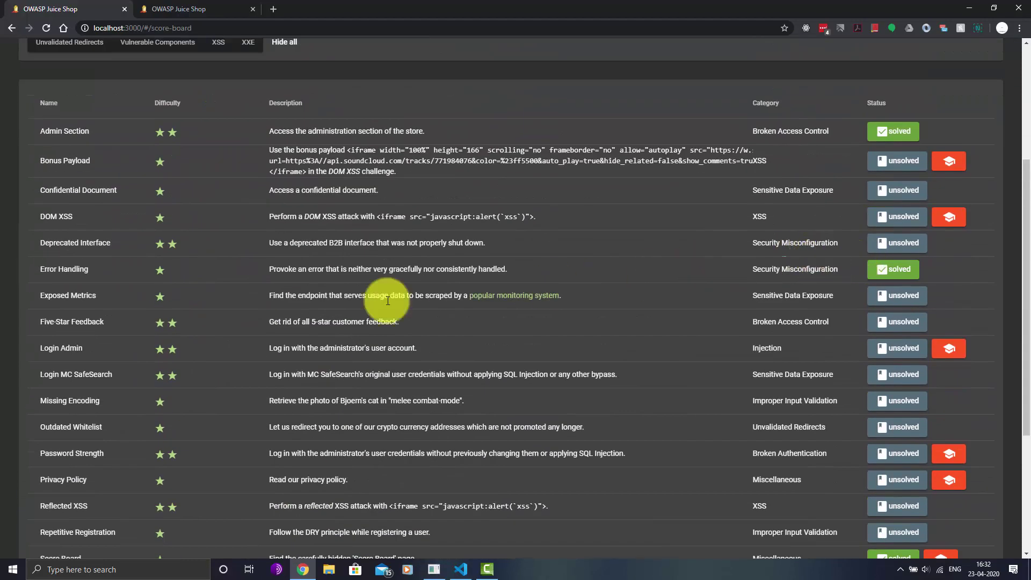
scroll(376, 306, "down", 1)
scroll(421, 317, "down", 4)
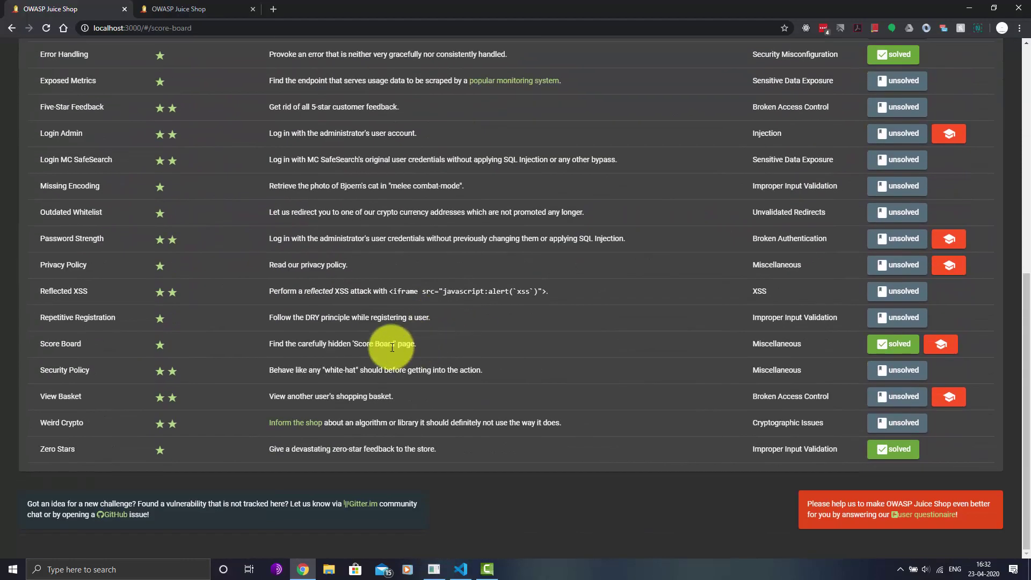
scroll(437, 440, "up", 5)
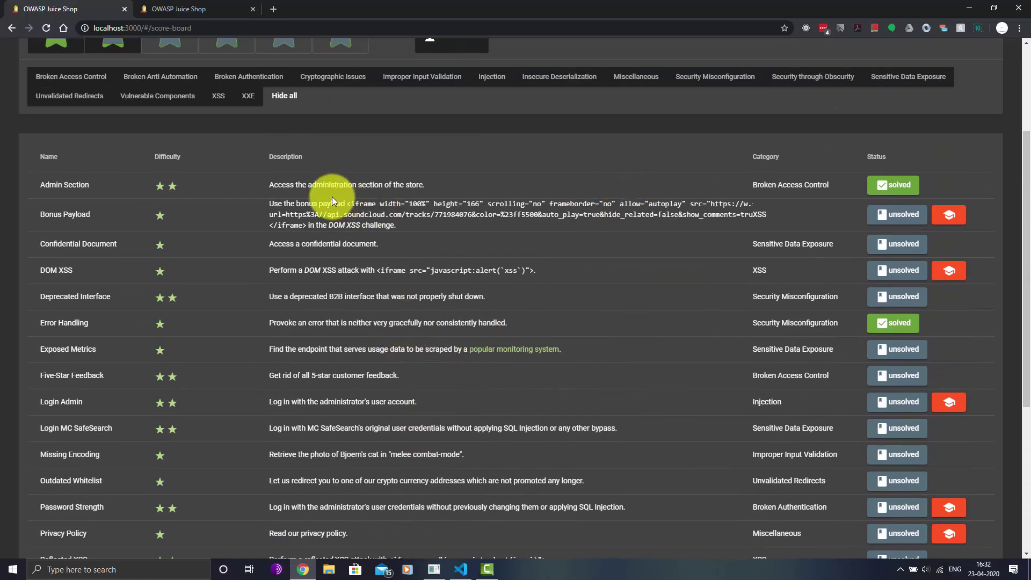
scroll(199, 227, "up", 2)
left_click(109, 144)
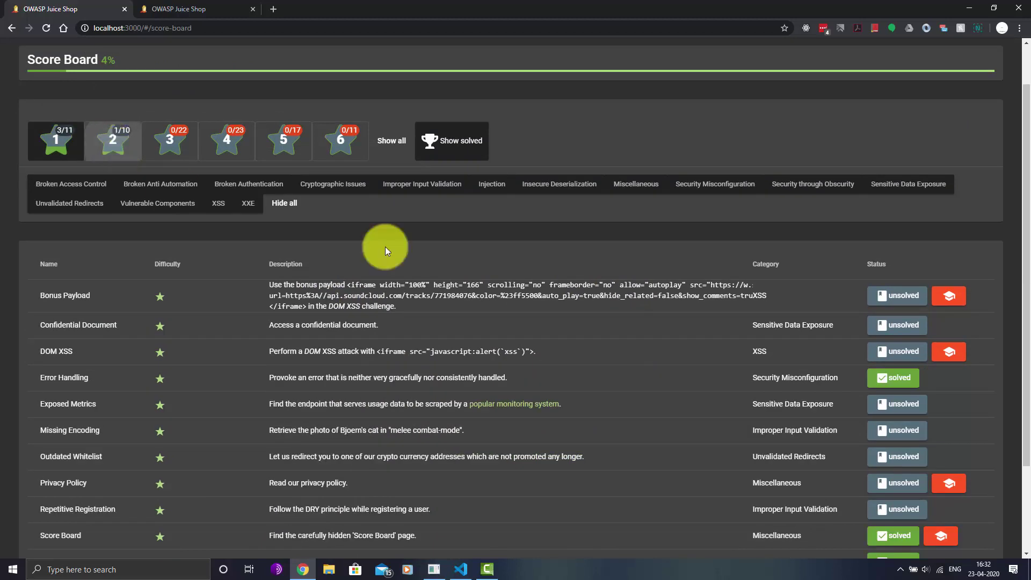
left_click(177, 9)
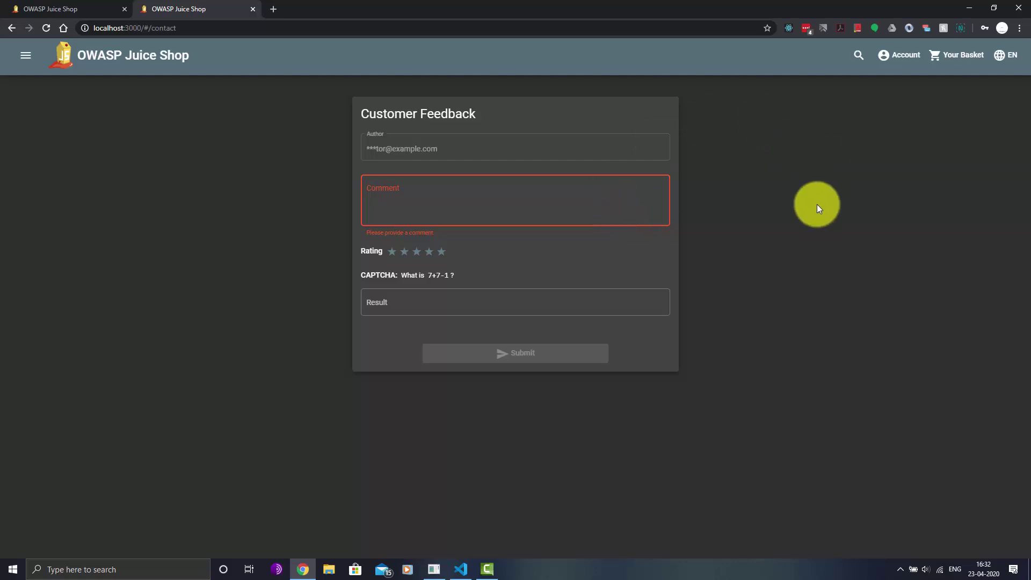
key("F12")
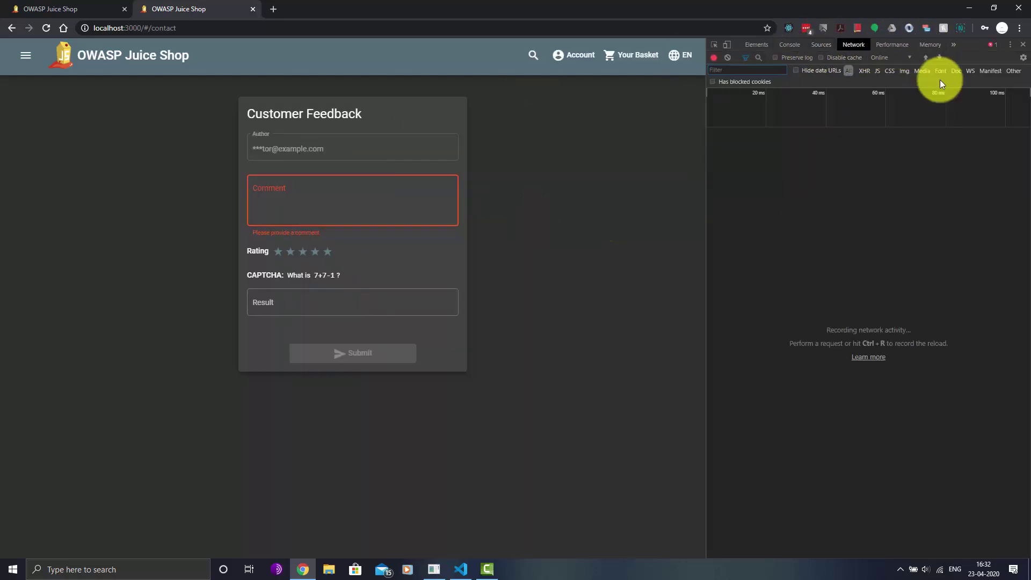
left_click(954, 45)
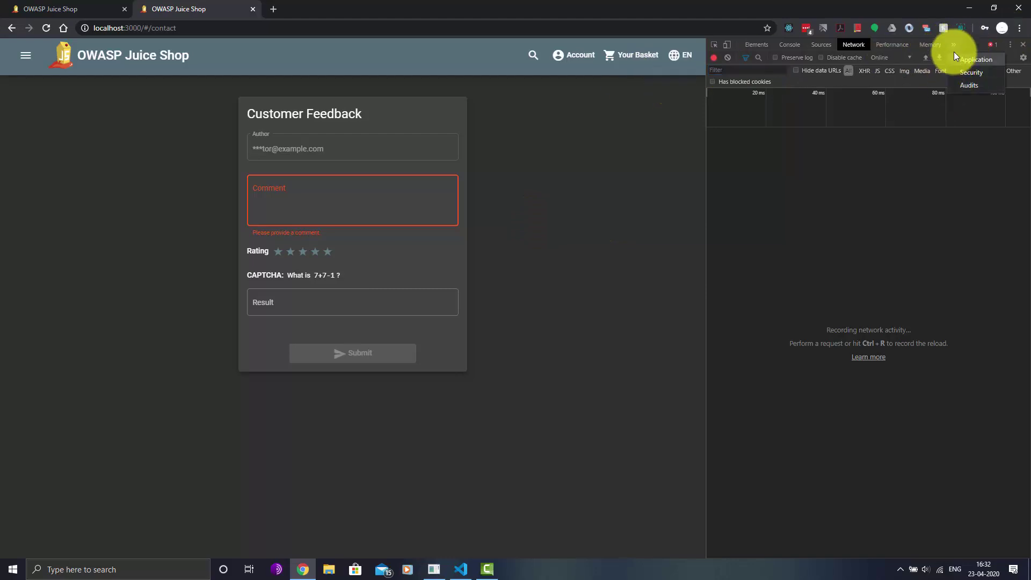
left_click(968, 62)
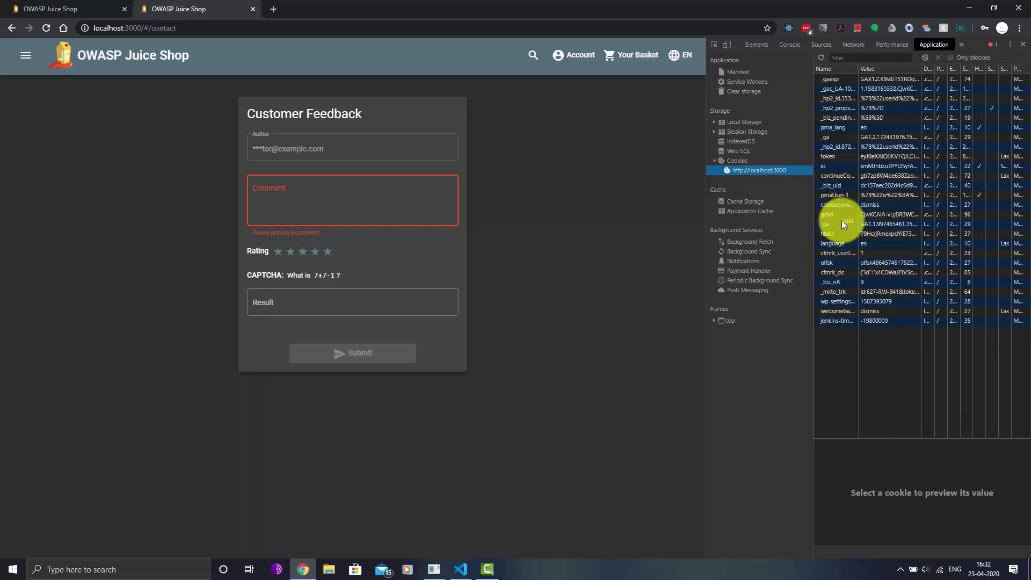
left_click(832, 157)
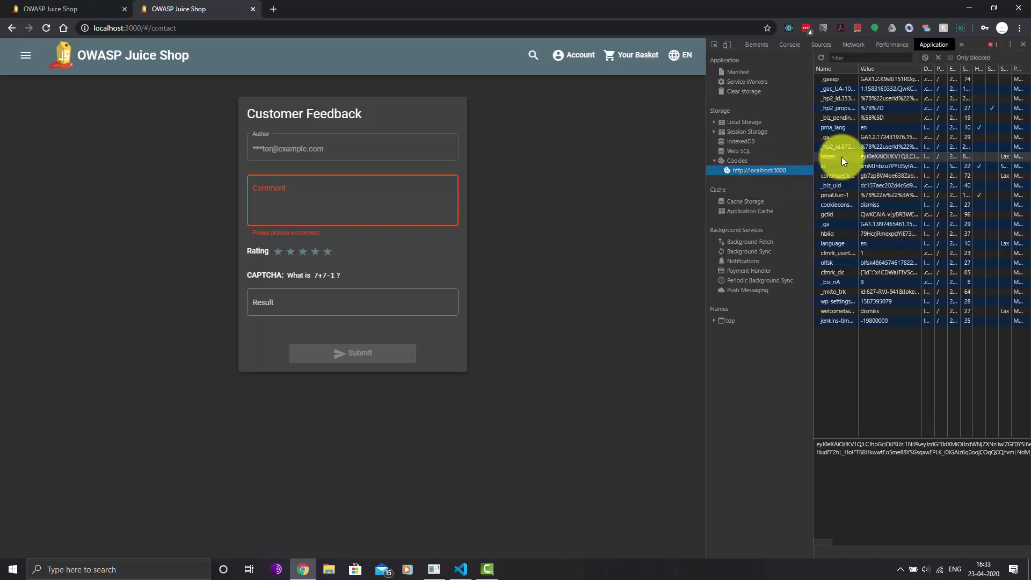
left_click(841, 158)
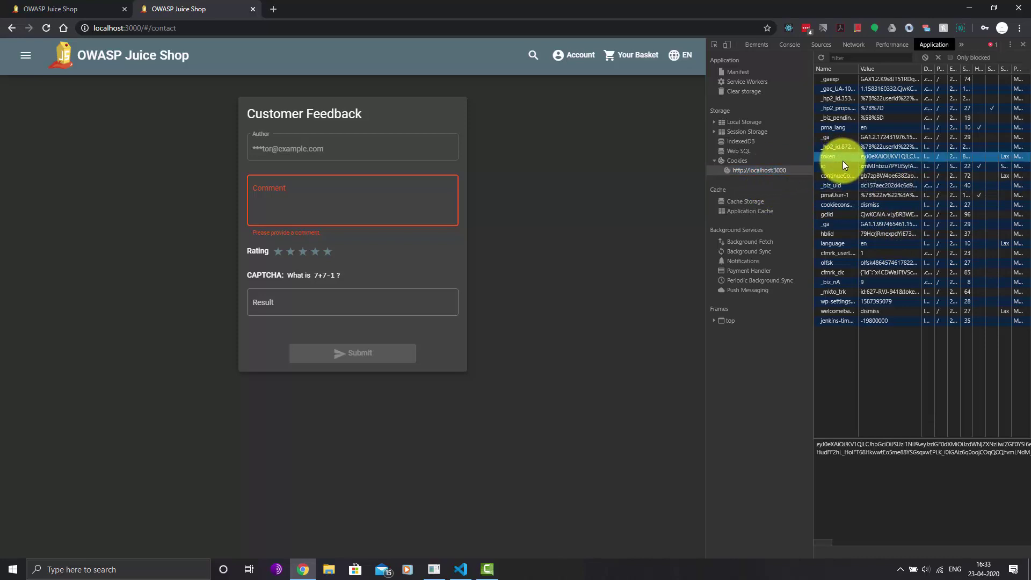
left_click(716, 123)
left_click(754, 132)
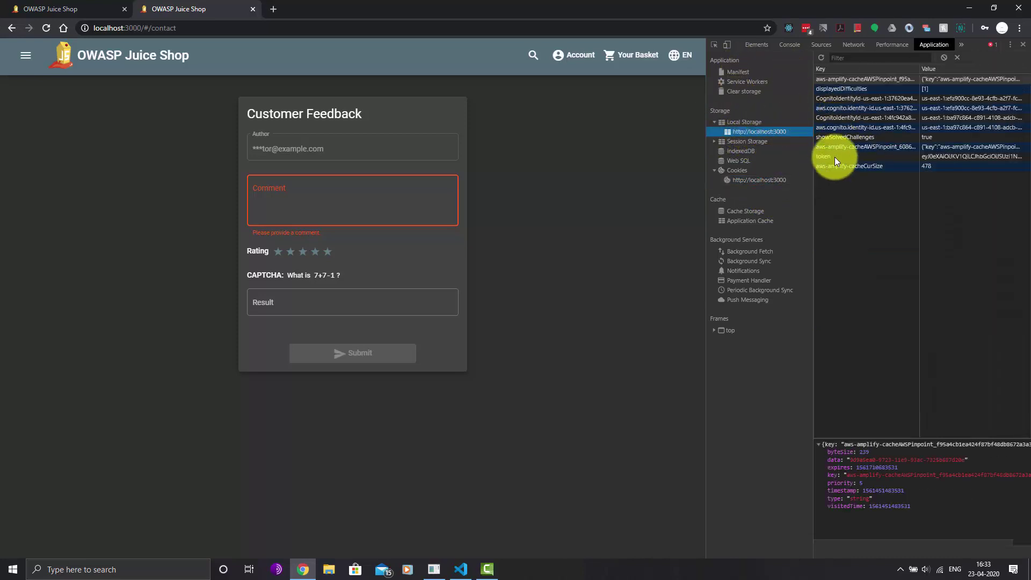
left_click(849, 156)
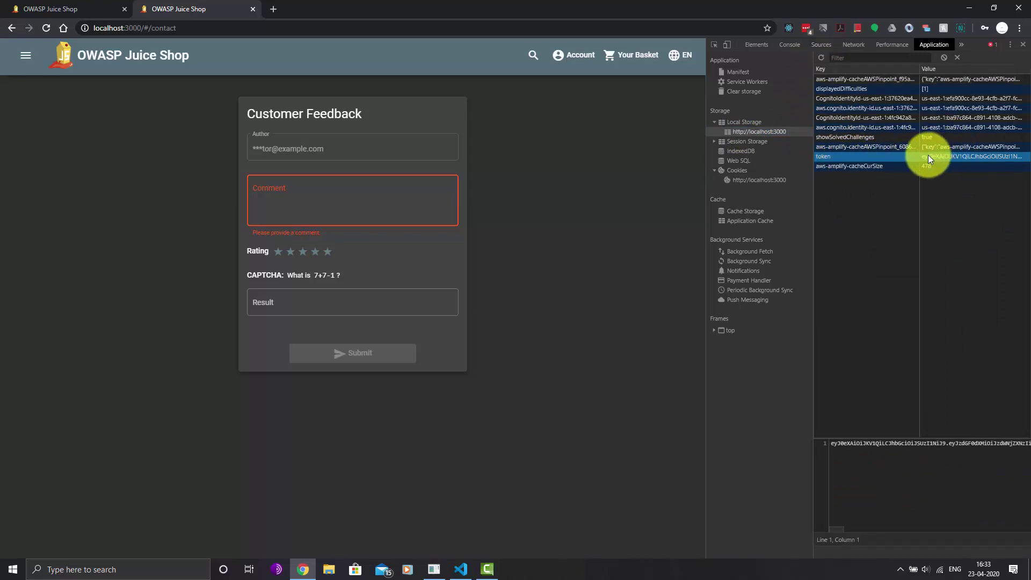
left_click_drag(833, 442, 1026, 445)
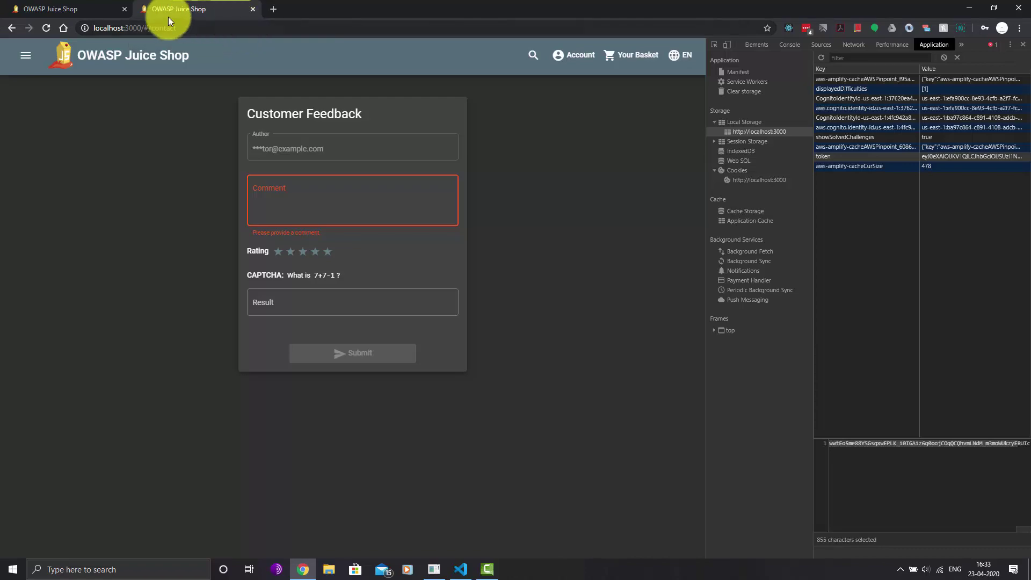
Open the jwt.io website in a new browser tab
left_click(273, 10)
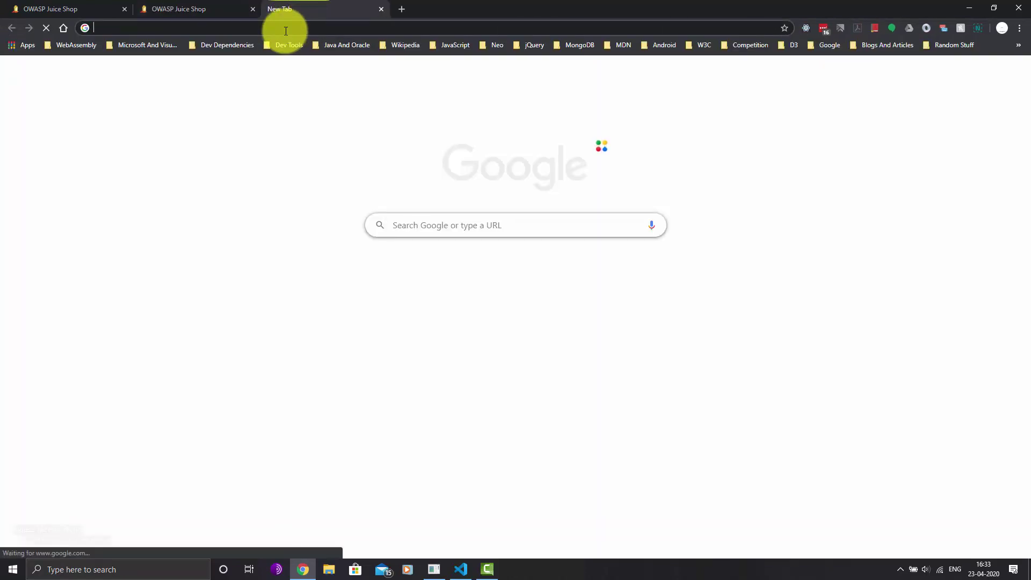
type("jwt")
key("Return")
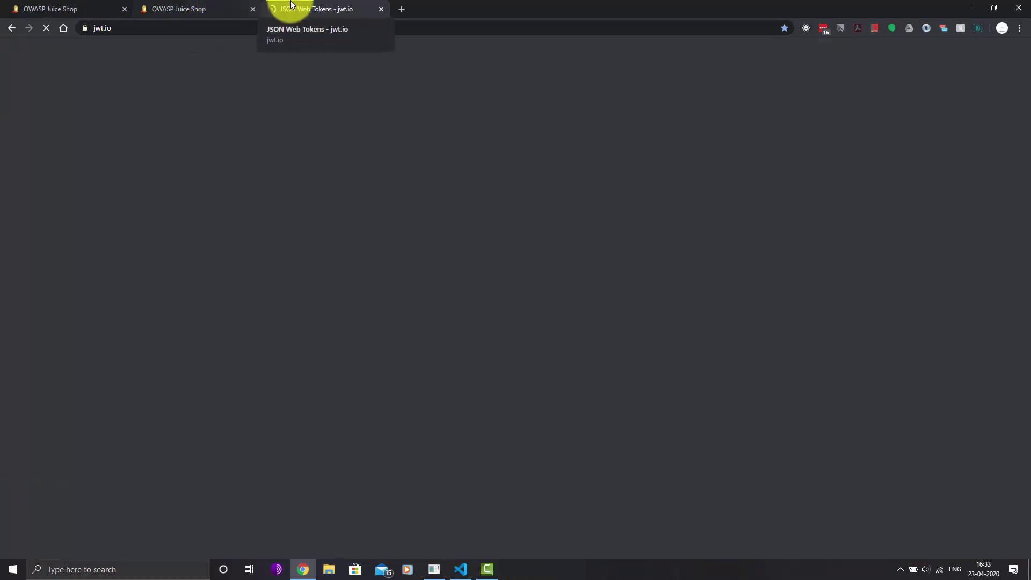
Switch to Visual Studio Code, open app.routing.ts from frontend/src/app, and examine the routes and URL matcher functions
left_click(461, 568)
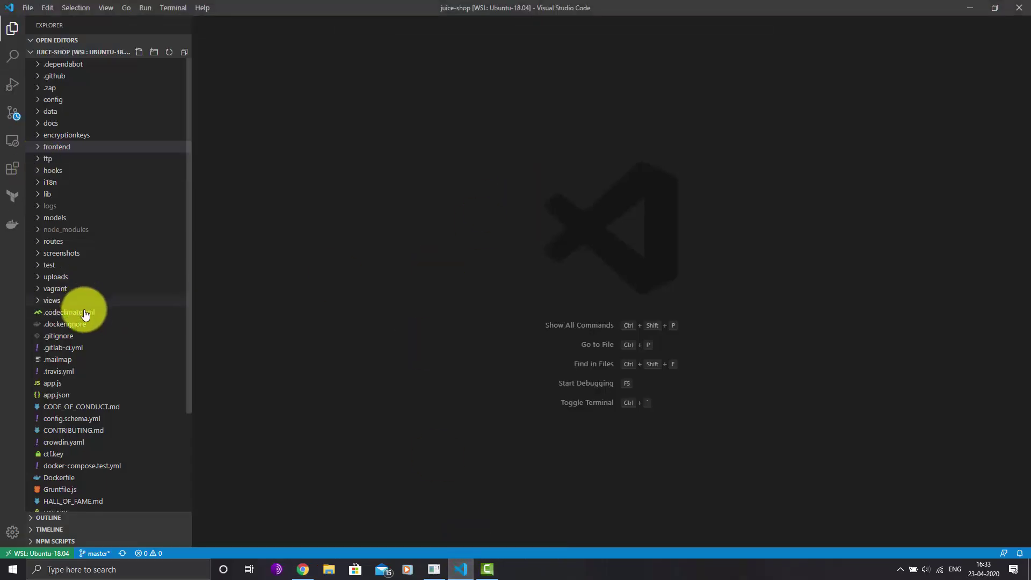
left_click(63, 151)
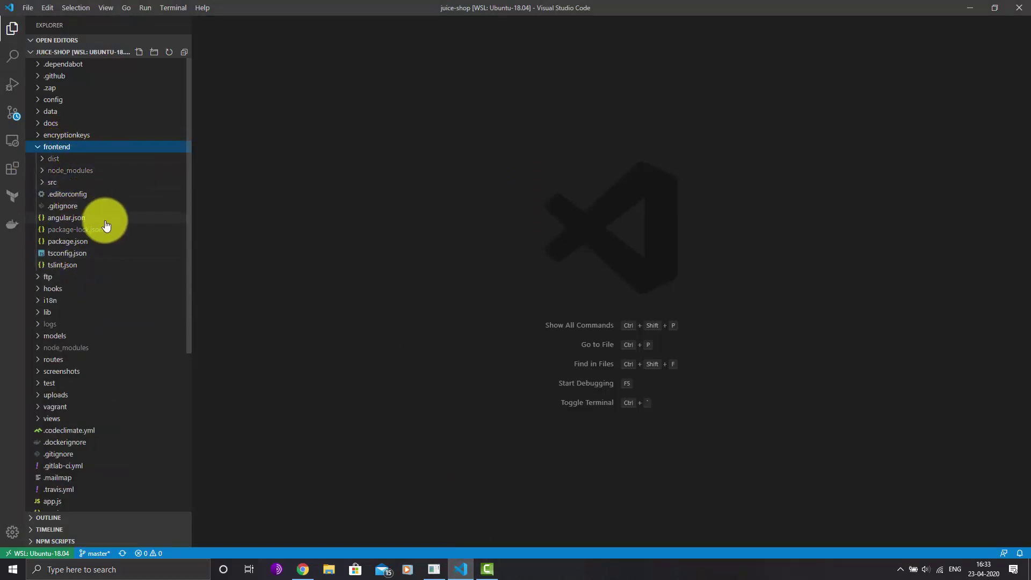
left_click(81, 183)
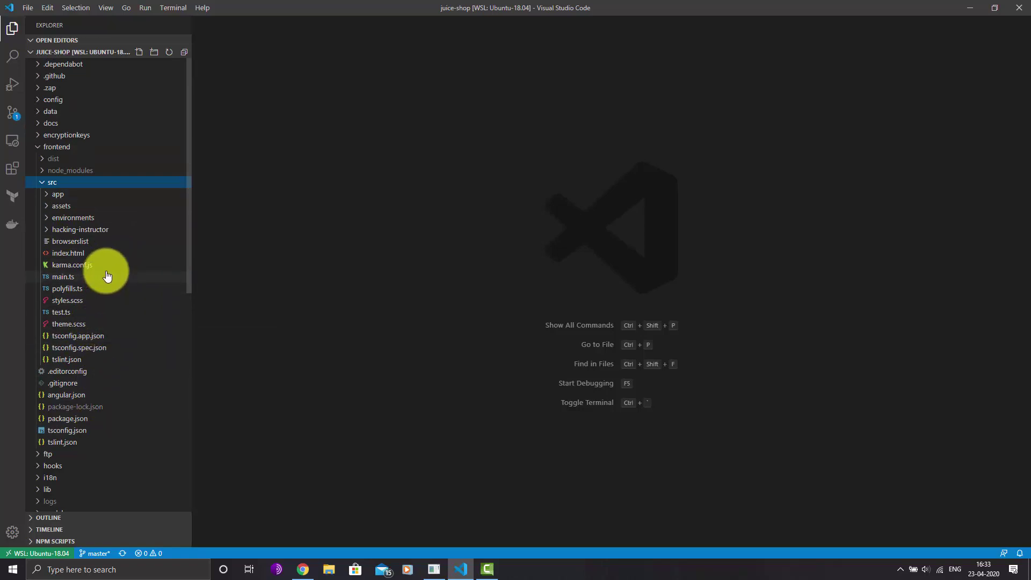
left_click(100, 196)
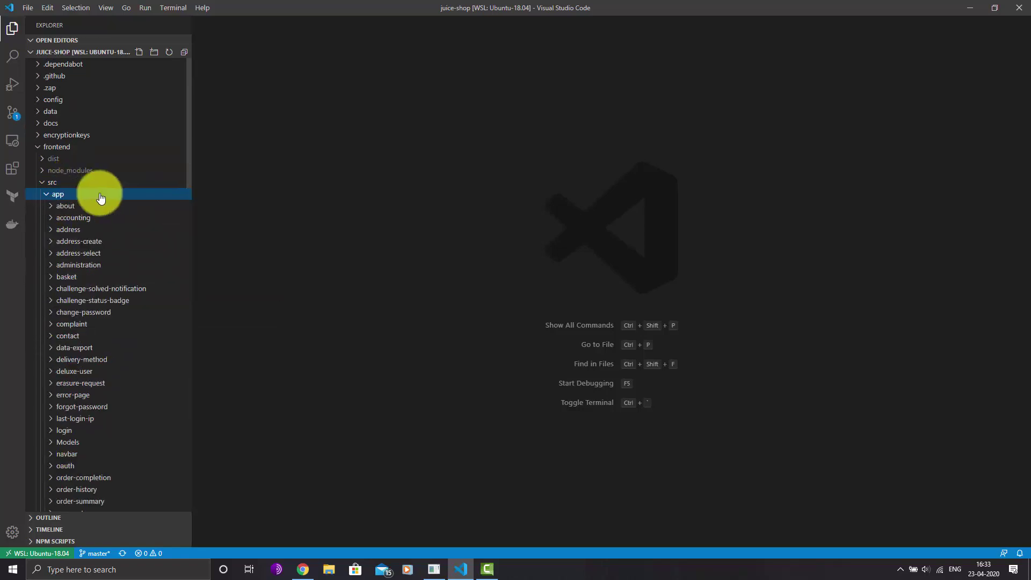
scroll(102, 344, "down", 15)
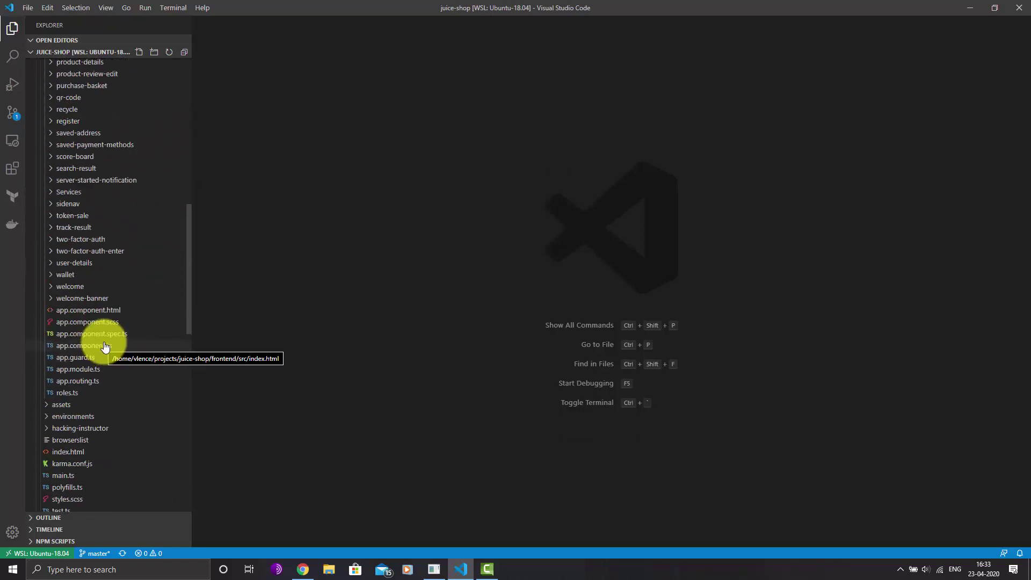
left_click(161, 381)
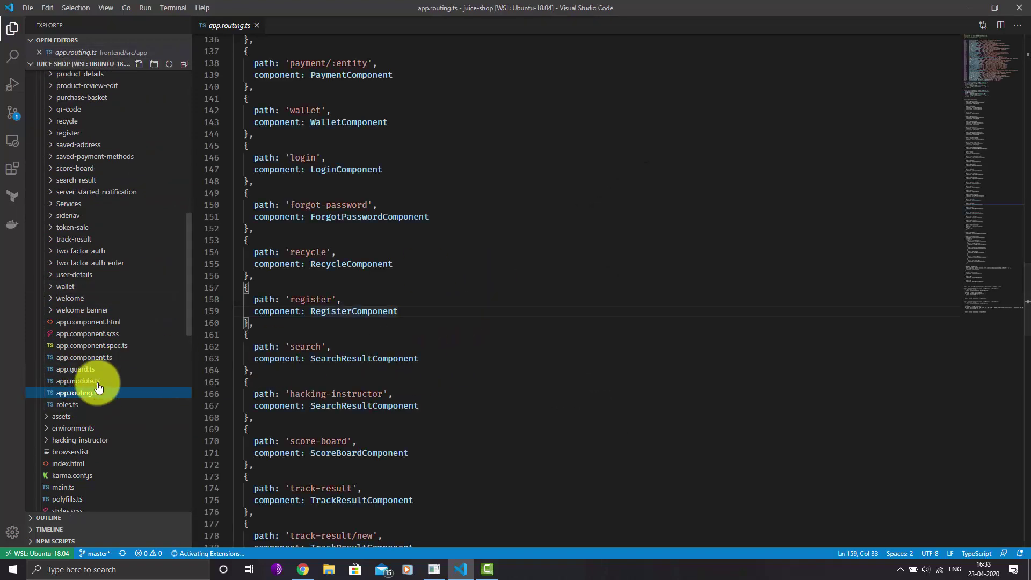
scroll(143, 314, "up", 5)
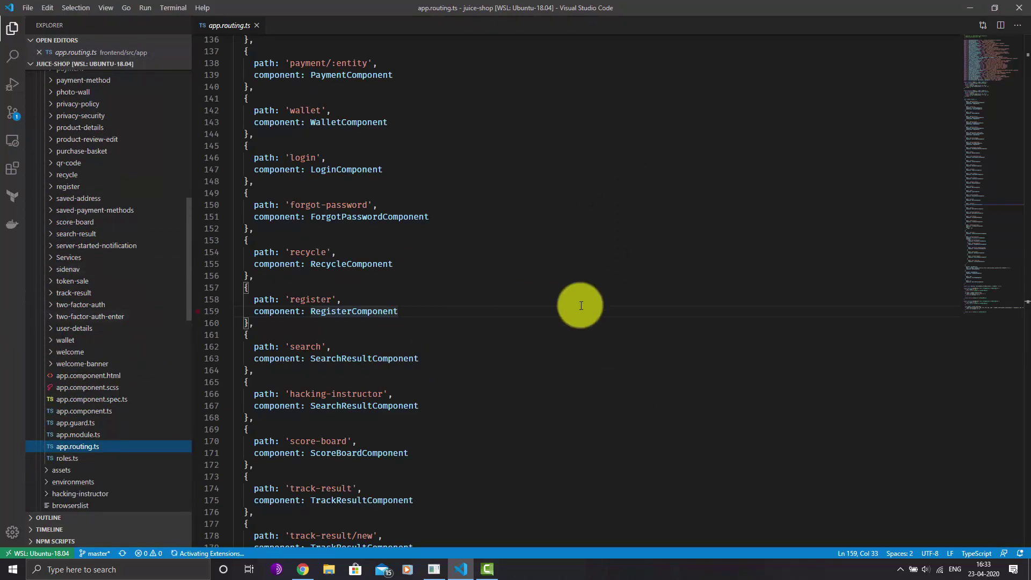
mouse_move(983, 201)
left_mouse_down()
mouse_move(980, 85)
mouse_move(982, 203)
left_mouse_up()
mouse_move(969, 285)
left_mouse_down()
mouse_move(977, 307)
mouse_move(981, 295)
left_mouse_up()
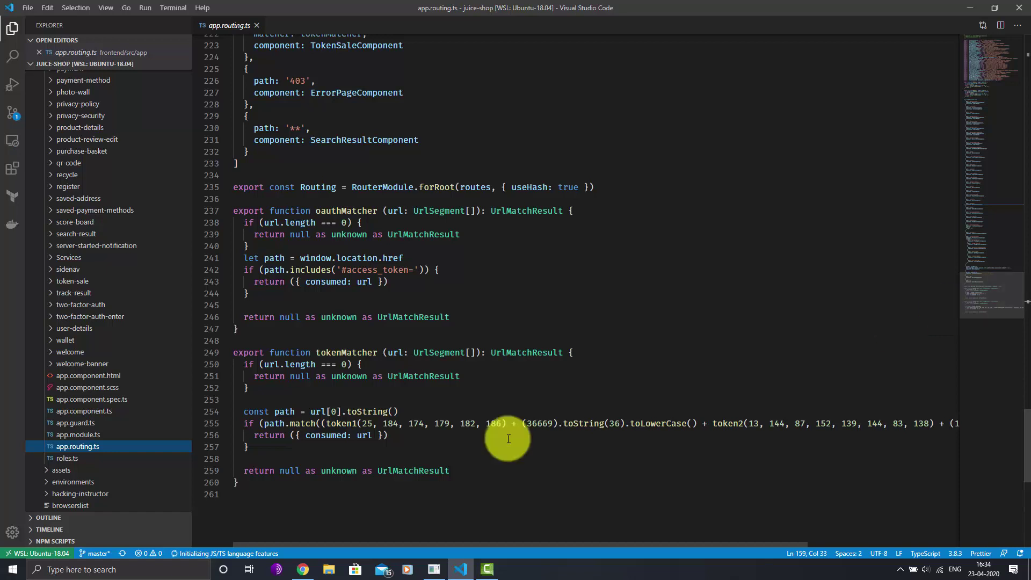
Open app.component.ts in frontend/src/app and read through the AppComponent class
left_click(114, 413)
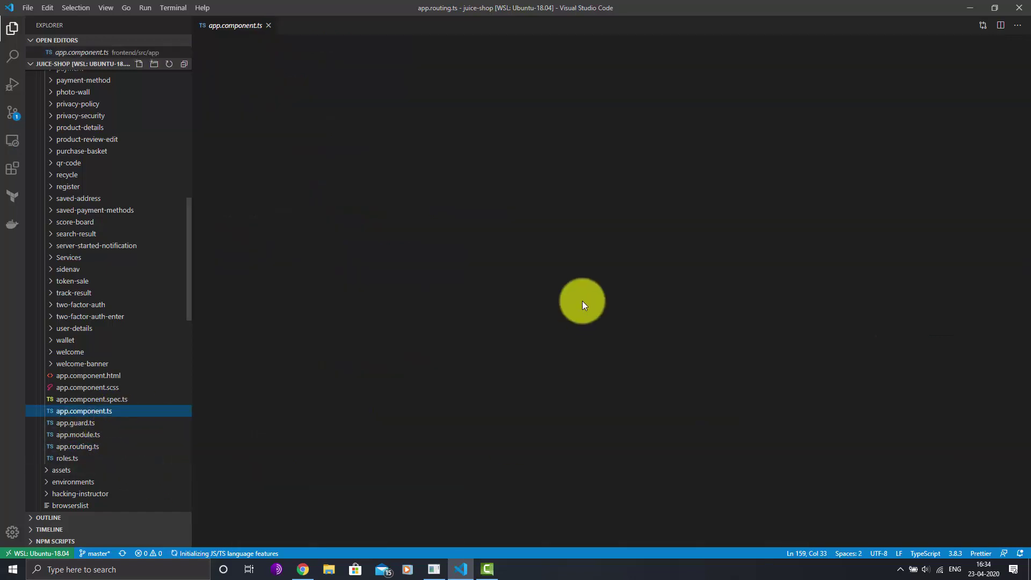
scroll(426, 260, "down", 1)
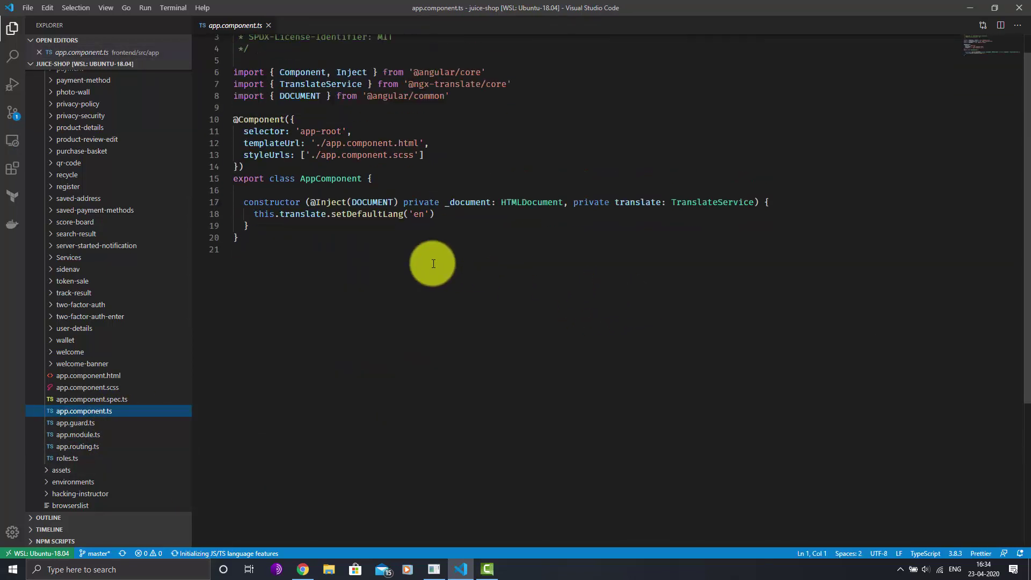
scroll(426, 260, "up", 1)
Open administration.component.ts in the administration folder and examine how it loads users and feedback and bypasses HTML sanitization
scroll(69, 403, "up", 5)
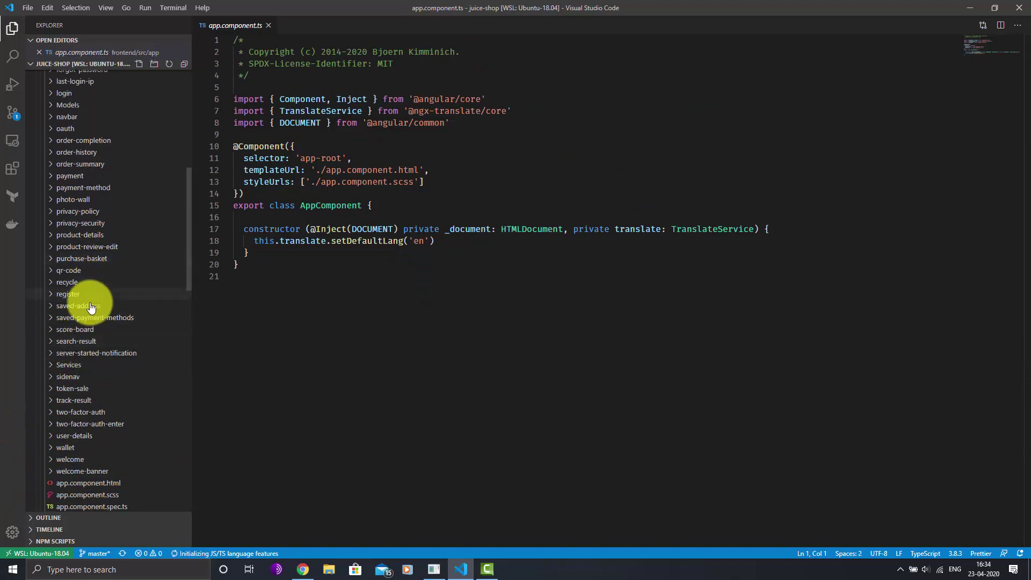
scroll(102, 231, "up", 7)
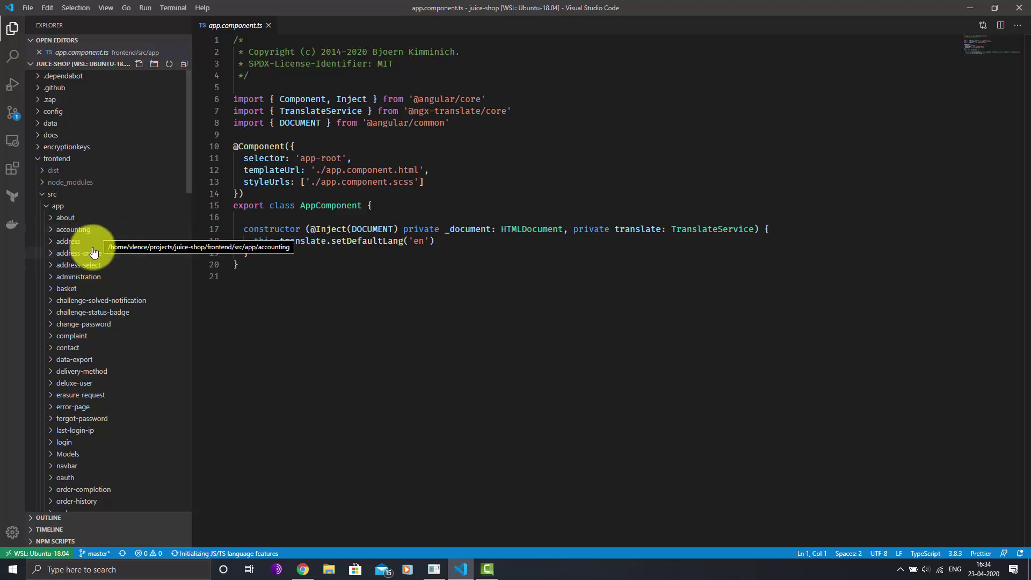
left_click(81, 277)
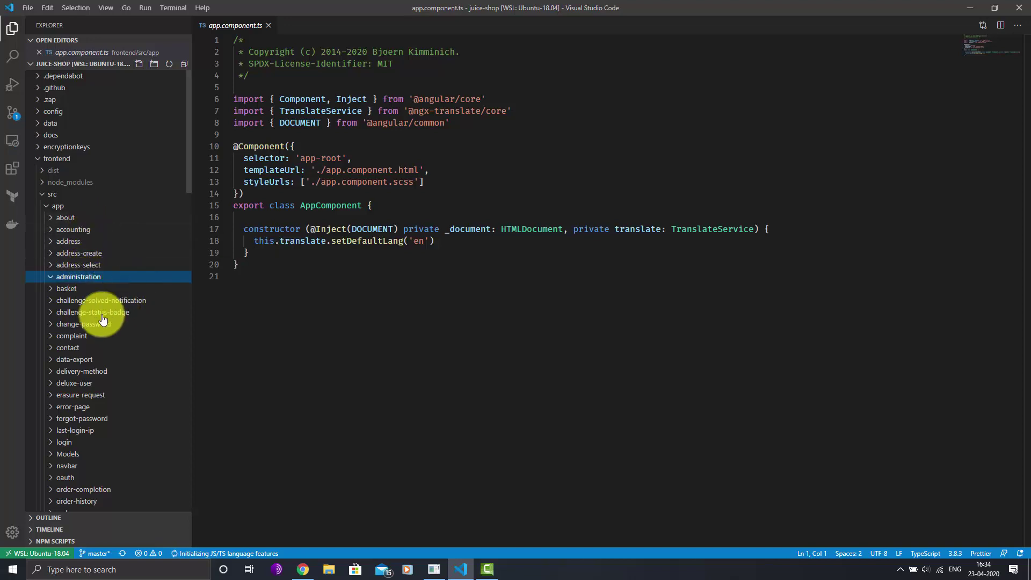
left_click(127, 325)
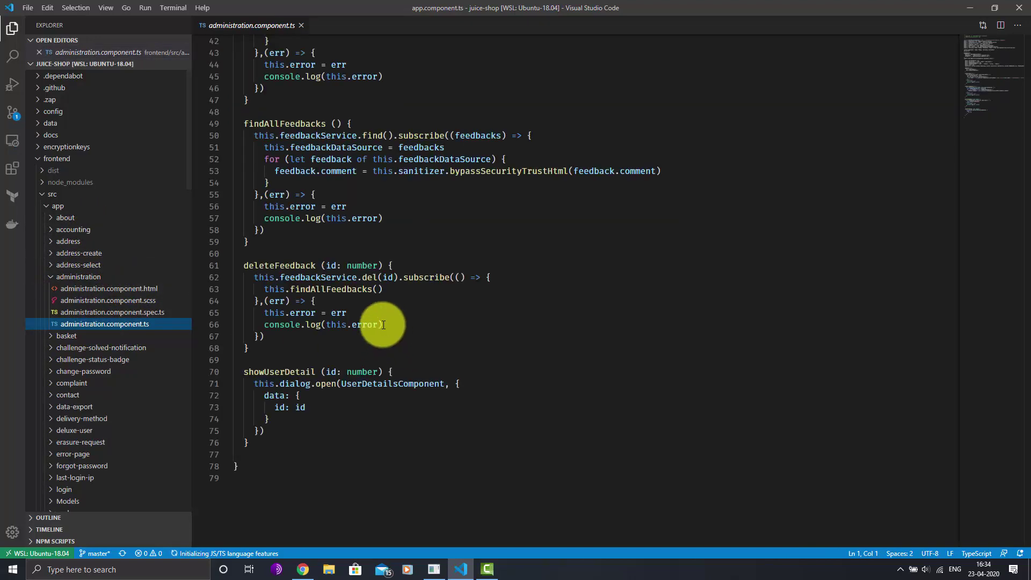
scroll(411, 327, "up", 8)
scroll(411, 327, "up", 5)
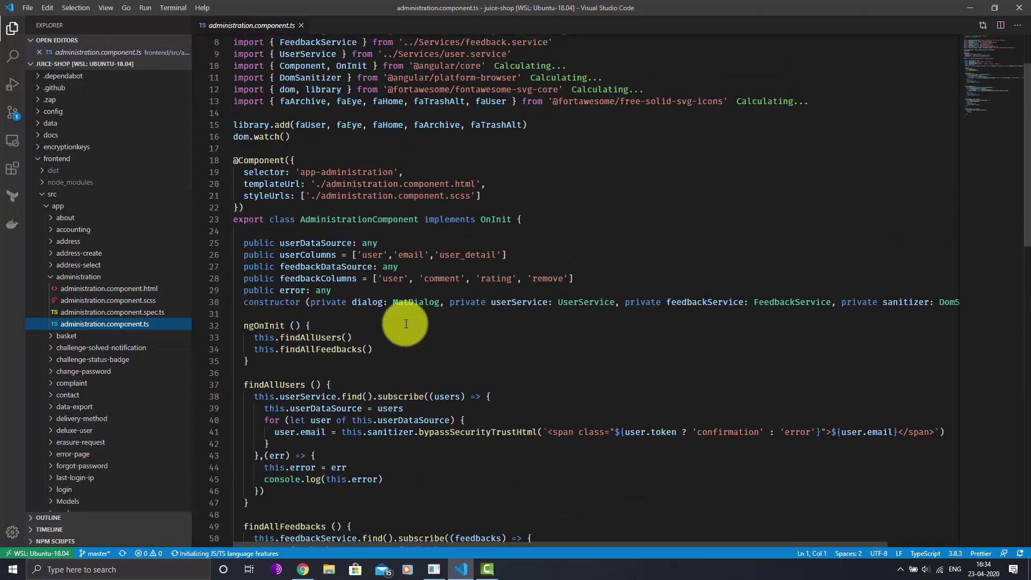
scroll(406, 324, "down", 4)
scroll(407, 324, "down", 2)
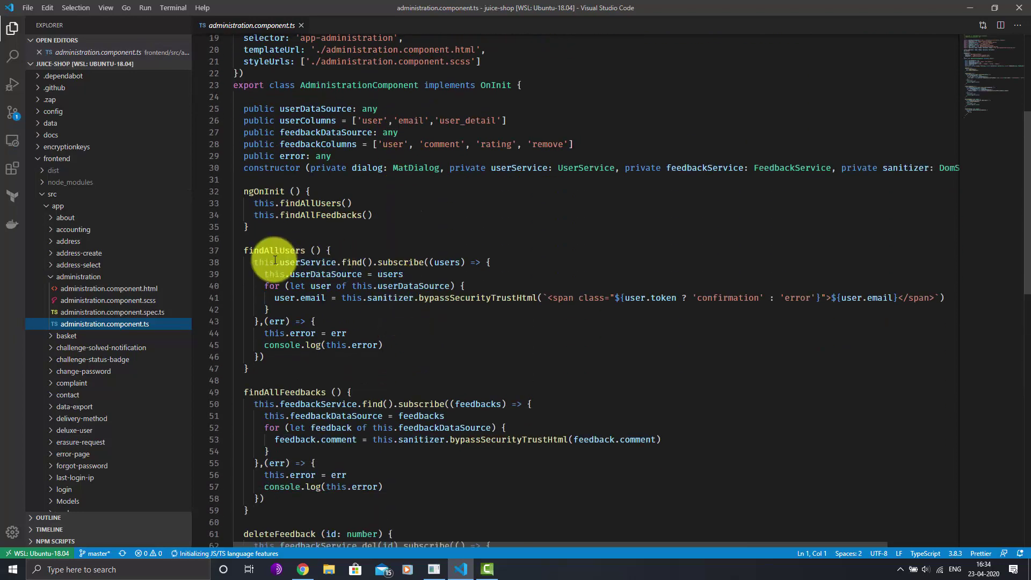
left_click(370, 333)
left_click(302, 382)
scroll(471, 397, "up", 6)
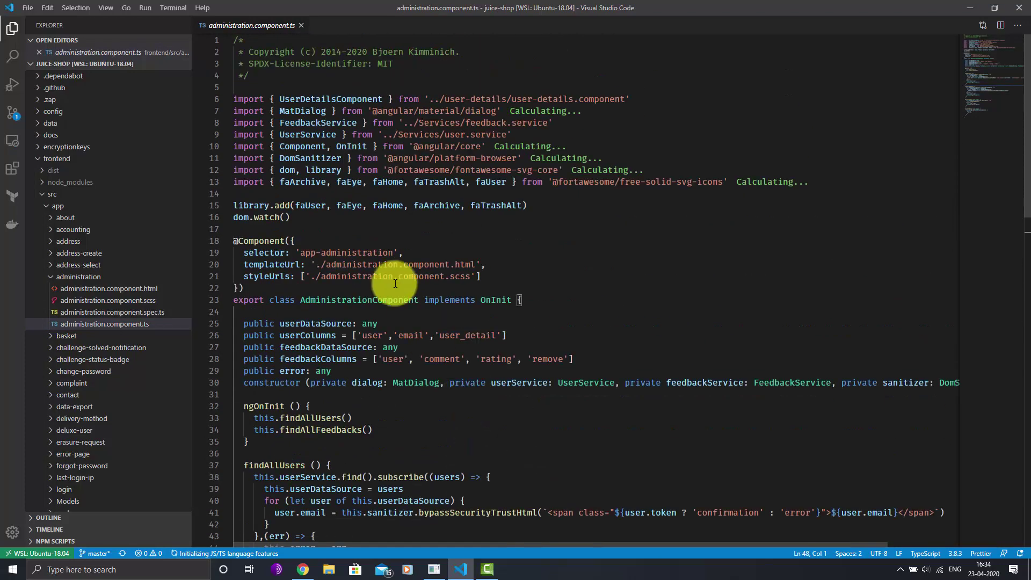
left_click_drag(265, 264, 270, 254)
scroll(59, 424, "down", 15)
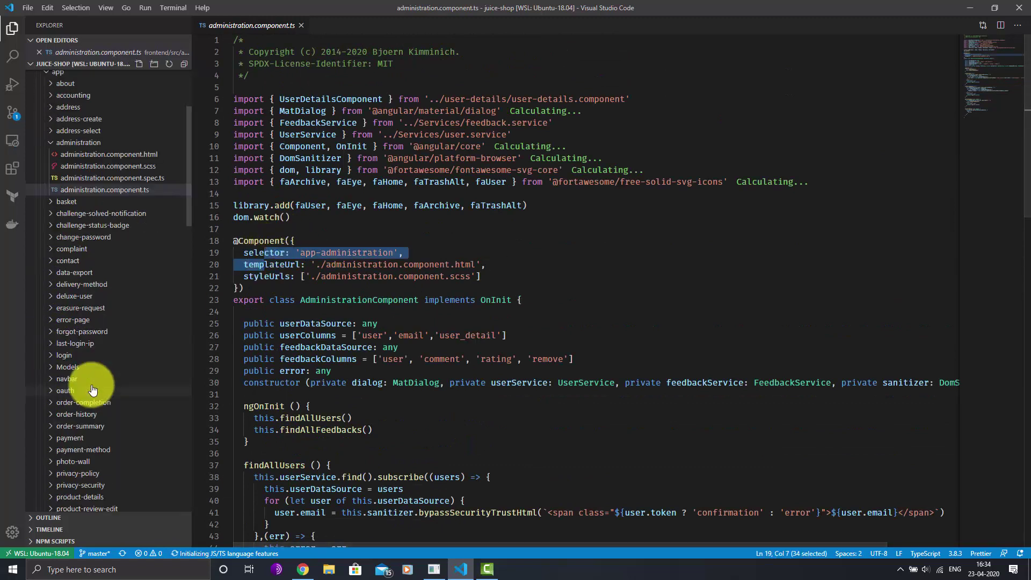
scroll(92, 386, "up", 3)
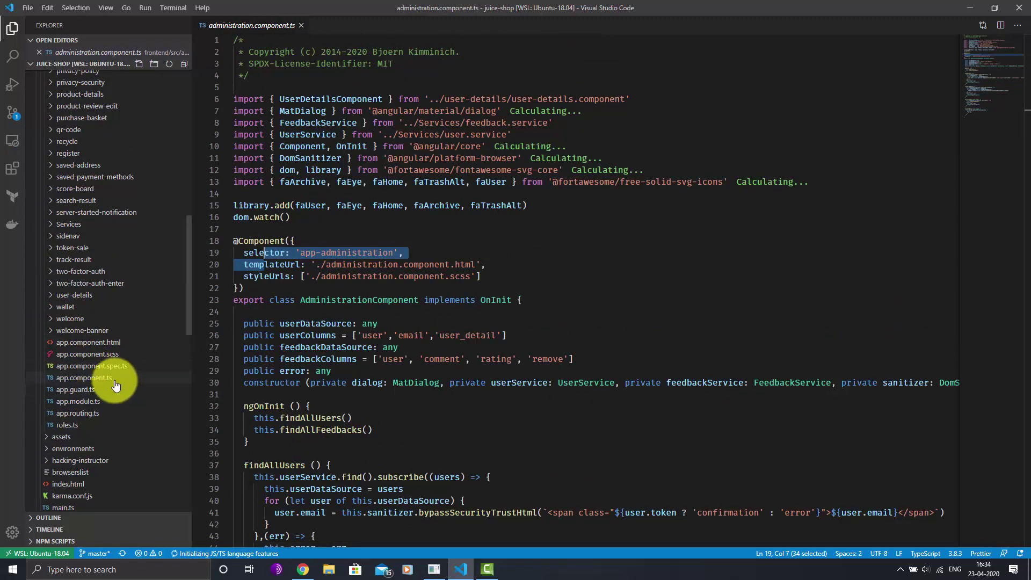
Open app.routing.ts again and examine the administration route's component and its AdminGuard entry
left_click(88, 413)
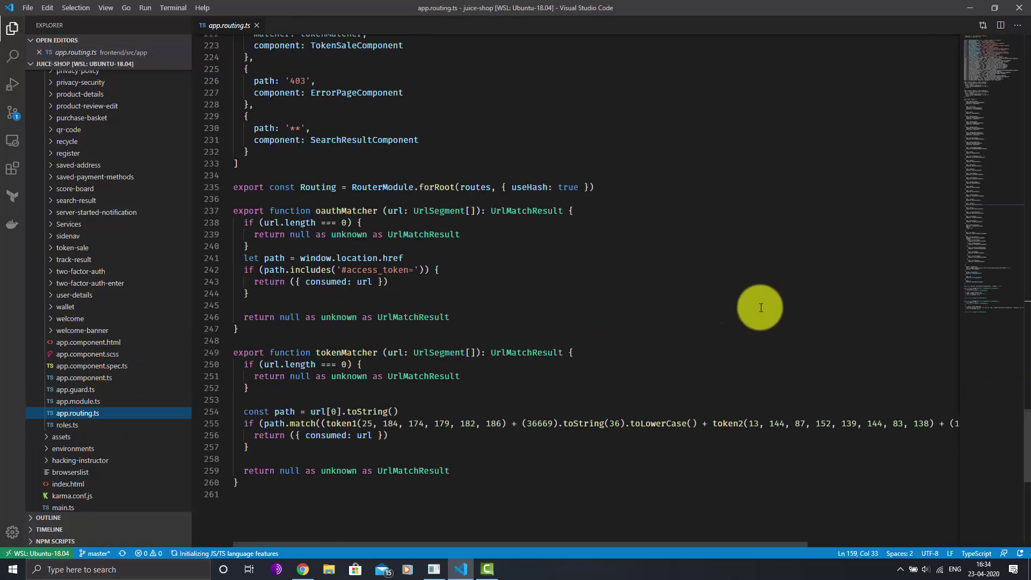
scroll(991, 251, "up", 1)
left_click(971, 98)
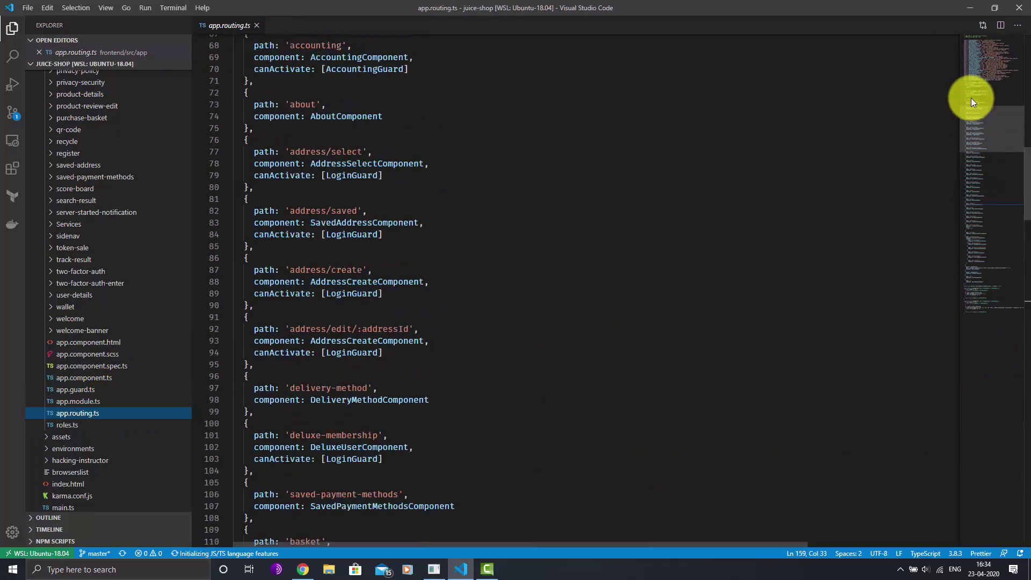
scroll(971, 102, "down", 3)
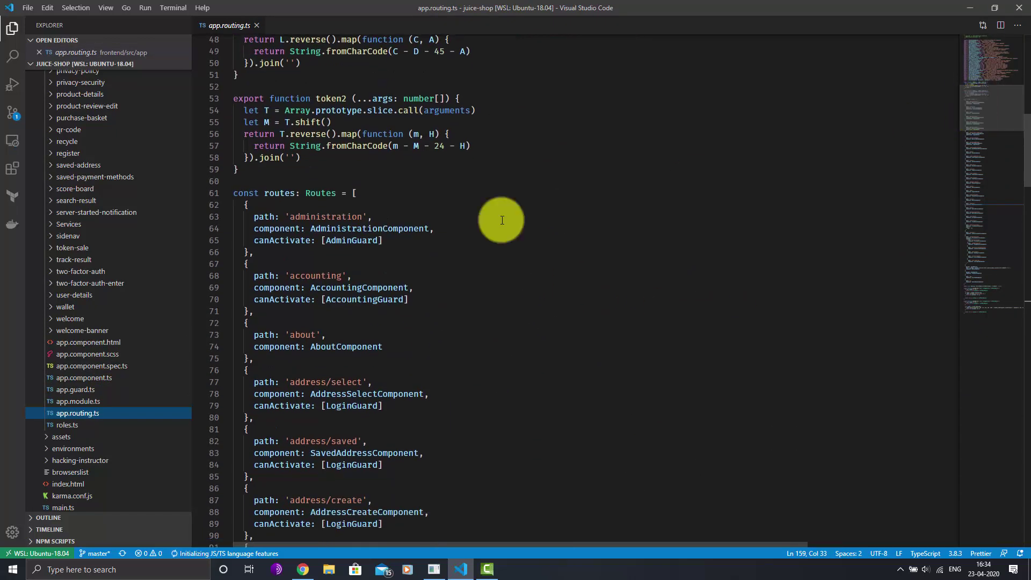
left_click(339, 235)
left_click(352, 234)
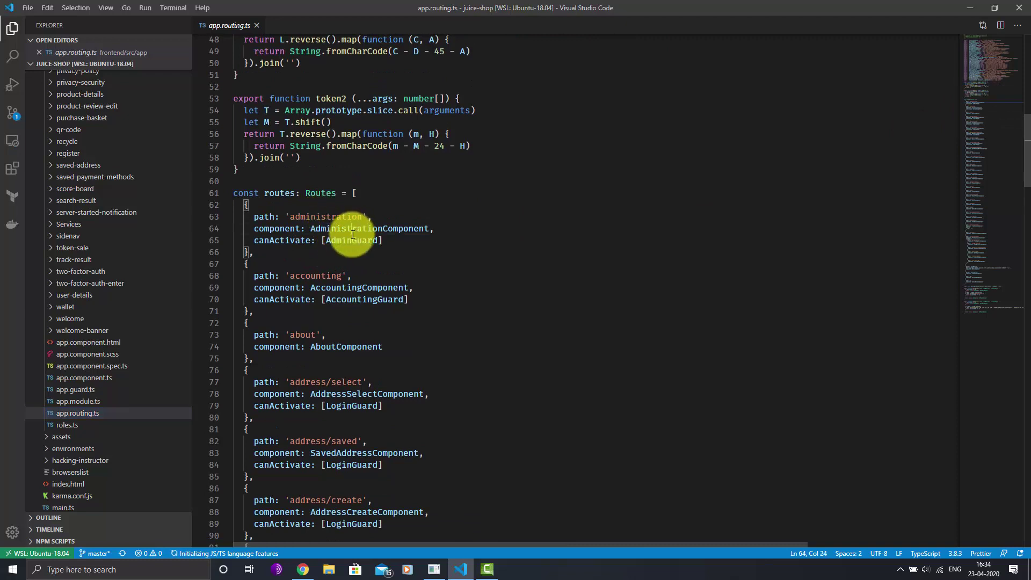
left_click_drag(347, 240, 358, 240)
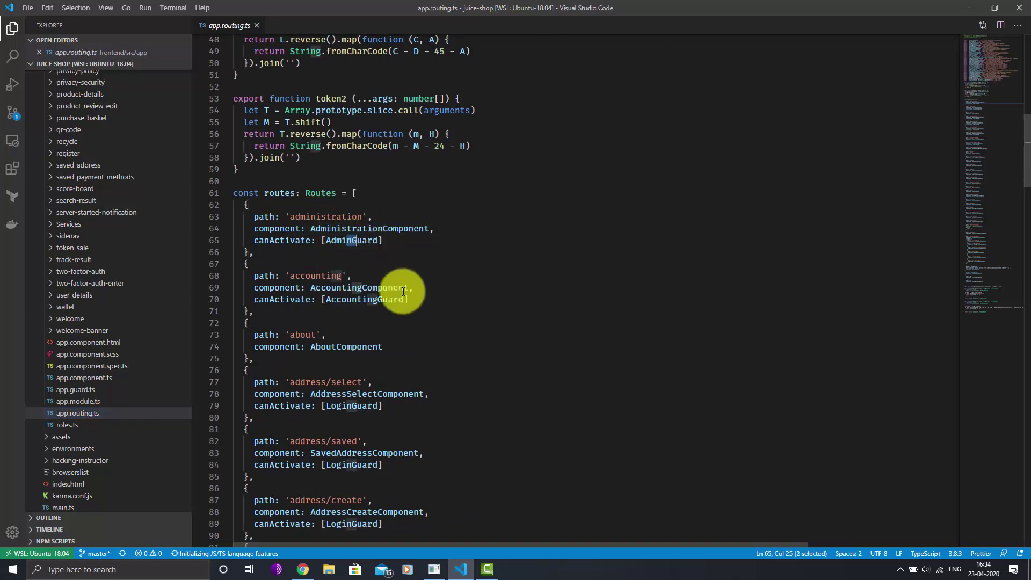
left_click(362, 241)
left_click(362, 242)
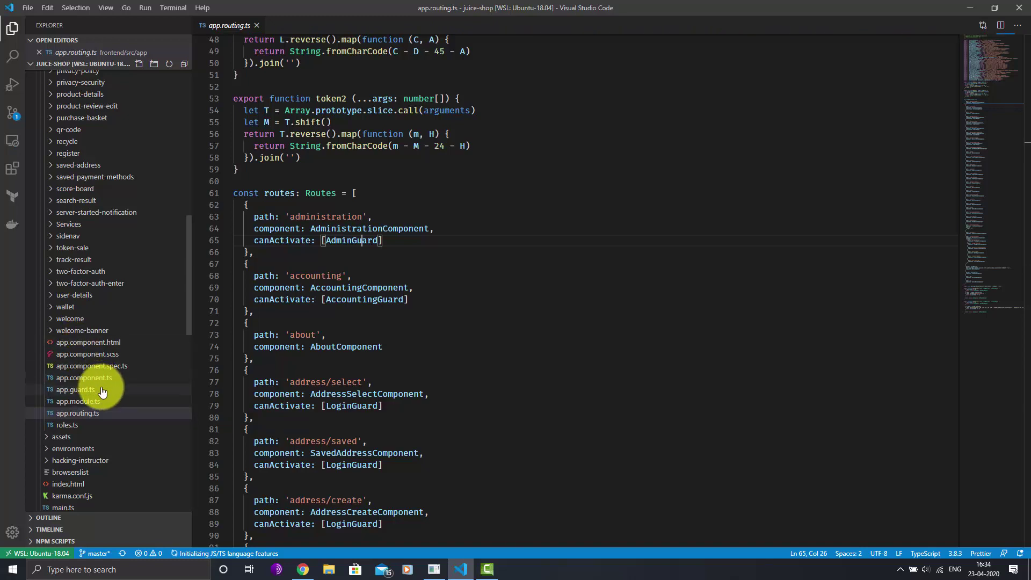
Open app.guard.ts and examine how tokenDecode reads the stored token and how AdminGuard checks for the admin role
left_click(79, 390)
scroll(344, 344, "up", 8)
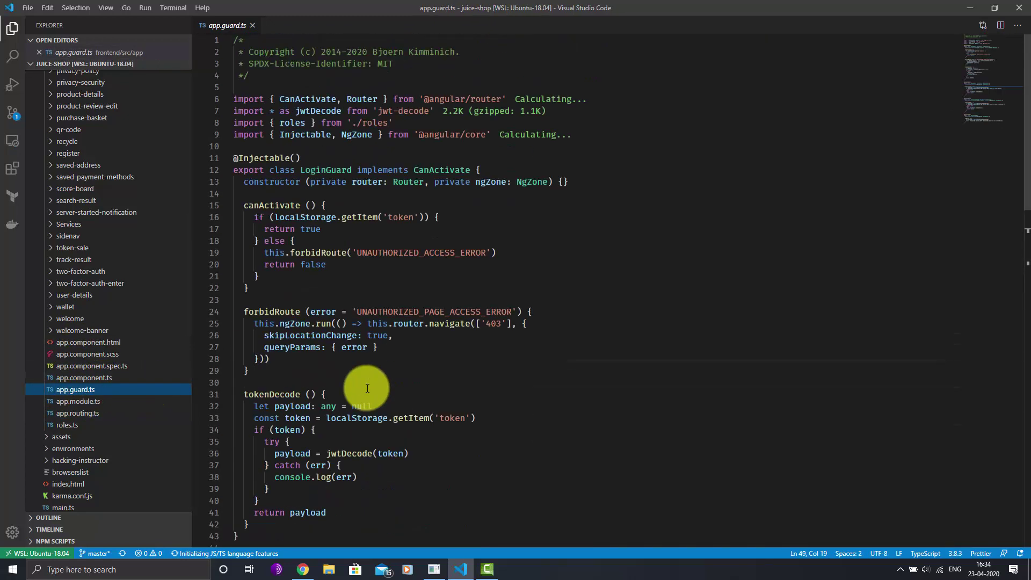
scroll(363, 391, "down", 4)
scroll(428, 276, "up", 2)
left_click(413, 364)
scroll(272, 391, "down", 7)
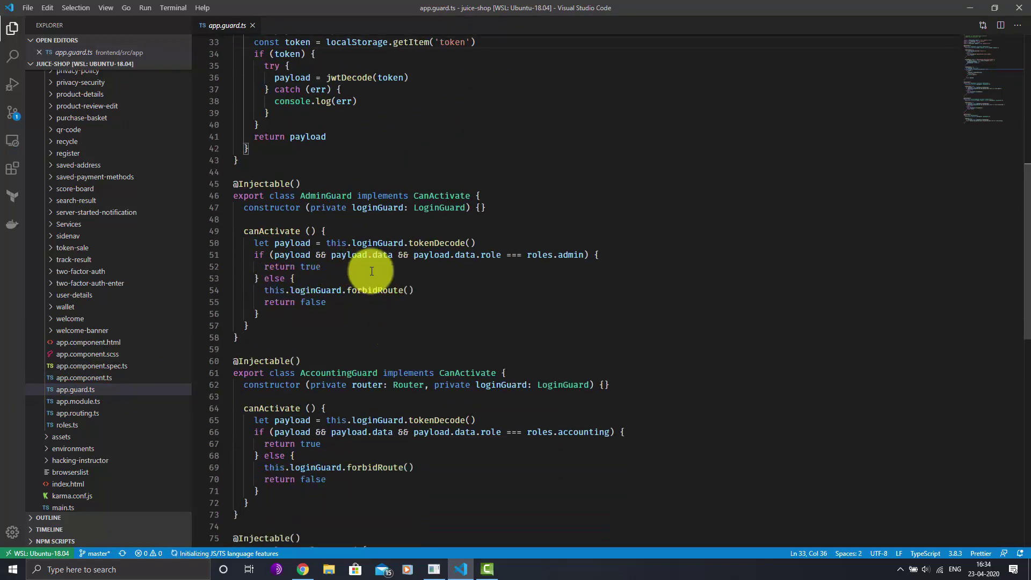
left_click(473, 255)
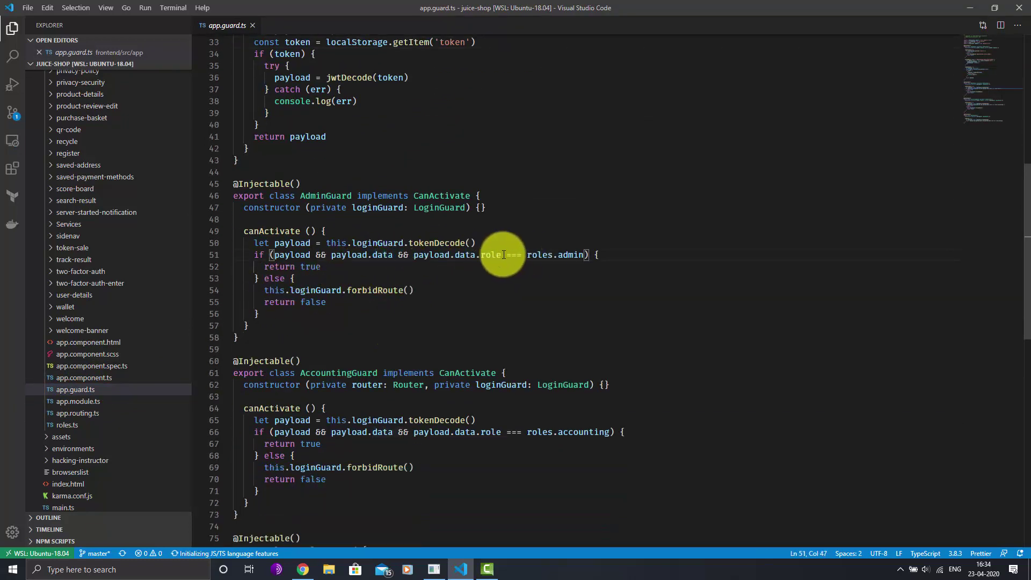
Switch to the jwt.io page in the browser and clear the sample claims from the debugger's decoded payload
key("alt+Tab")
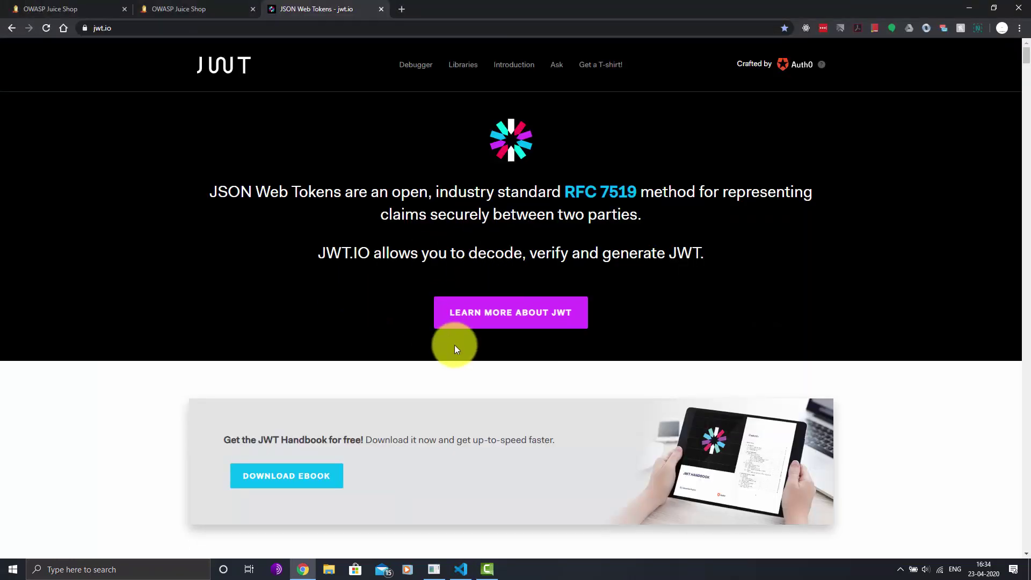
scroll(454, 345, "down", 12)
scroll(609, 311, "up", 4)
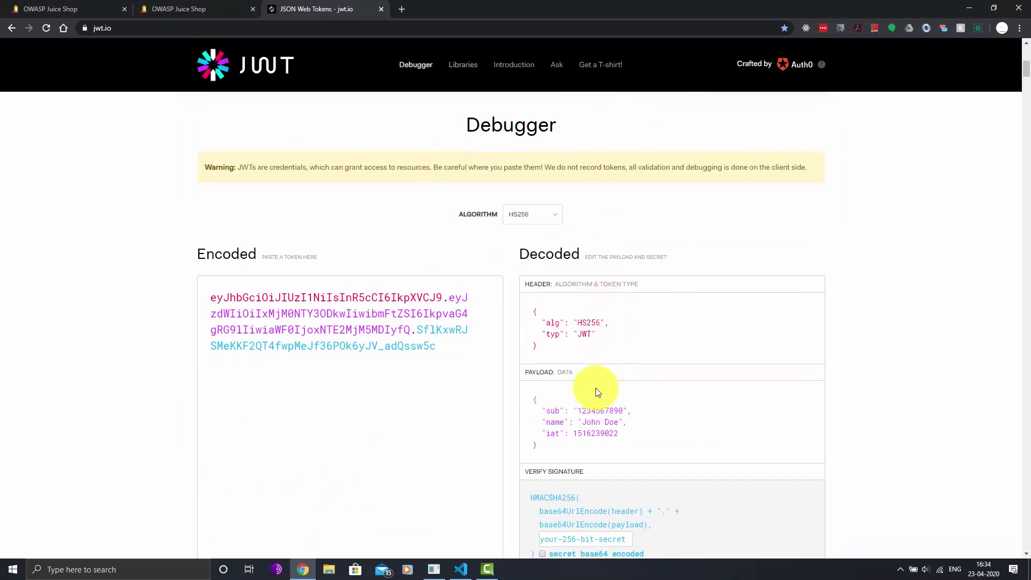
scroll(594, 391, "down", 2)
mouse_move(622, 339)
left_mouse_down()
mouse_move(603, 318)
mouse_move(630, 329)
left_mouse_up()
scroll(630, 329, "up", 1)
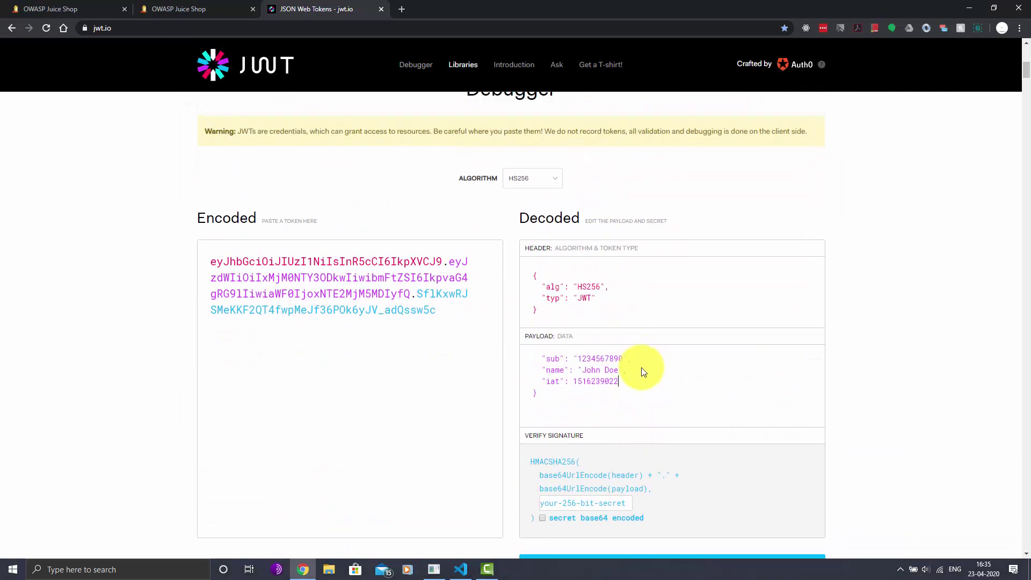
left_click(632, 378)
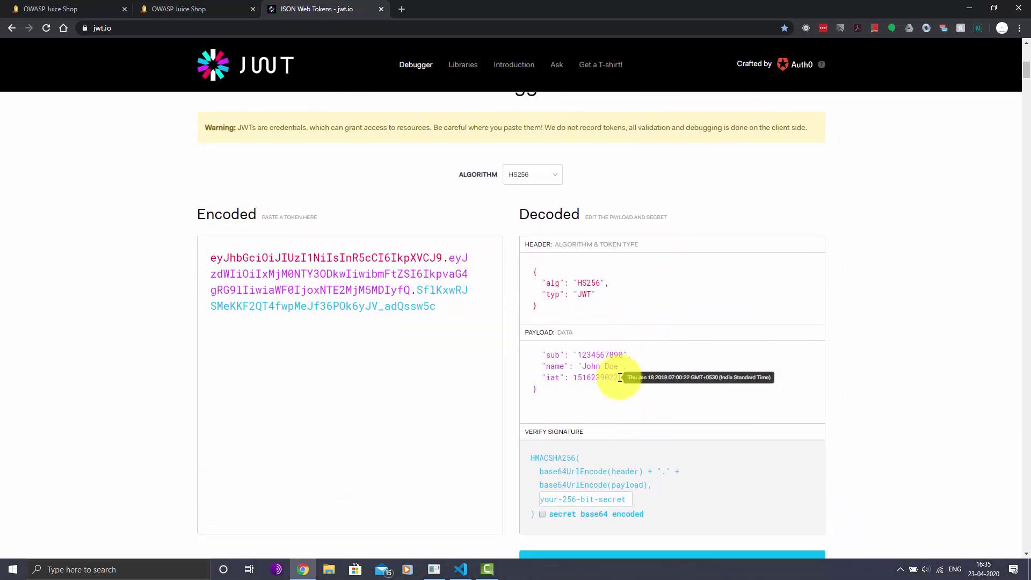
left_click_drag(631, 377, 545, 356)
key("BackSpace")
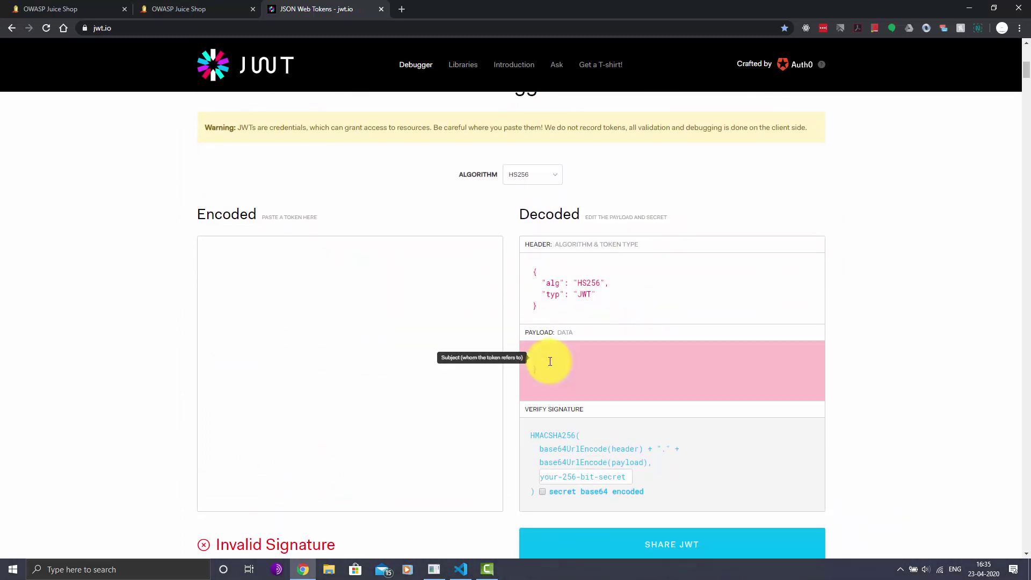
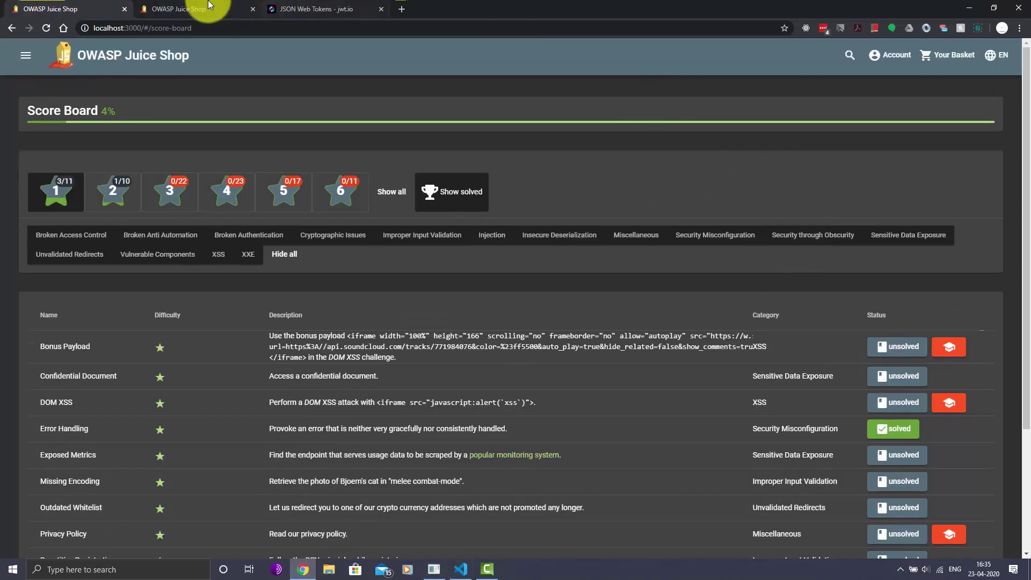
Switch to the second Juice Shop tab, open the account's profile page and examine the error stack trace
left_click(209, 6)
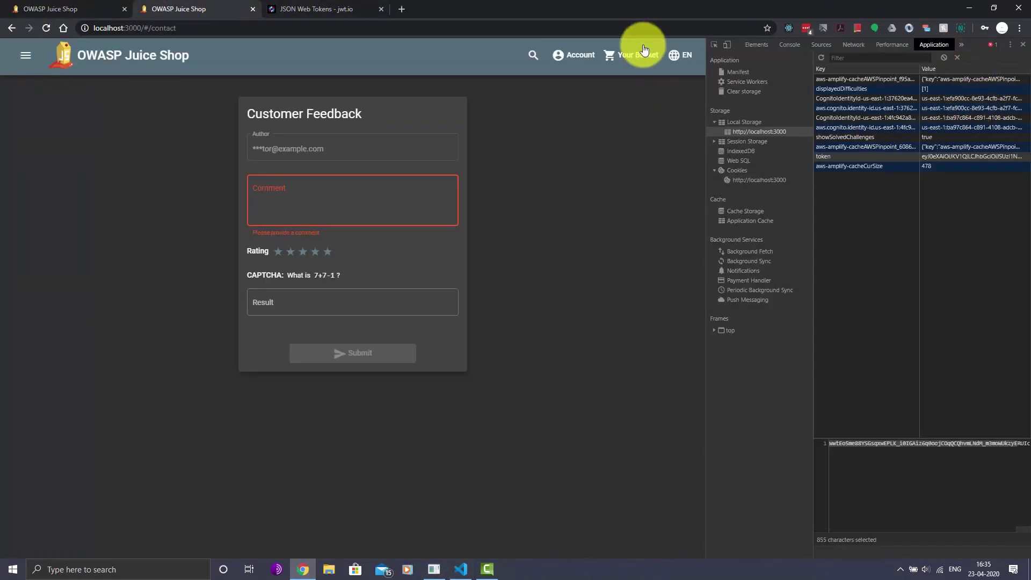
left_click(568, 56)
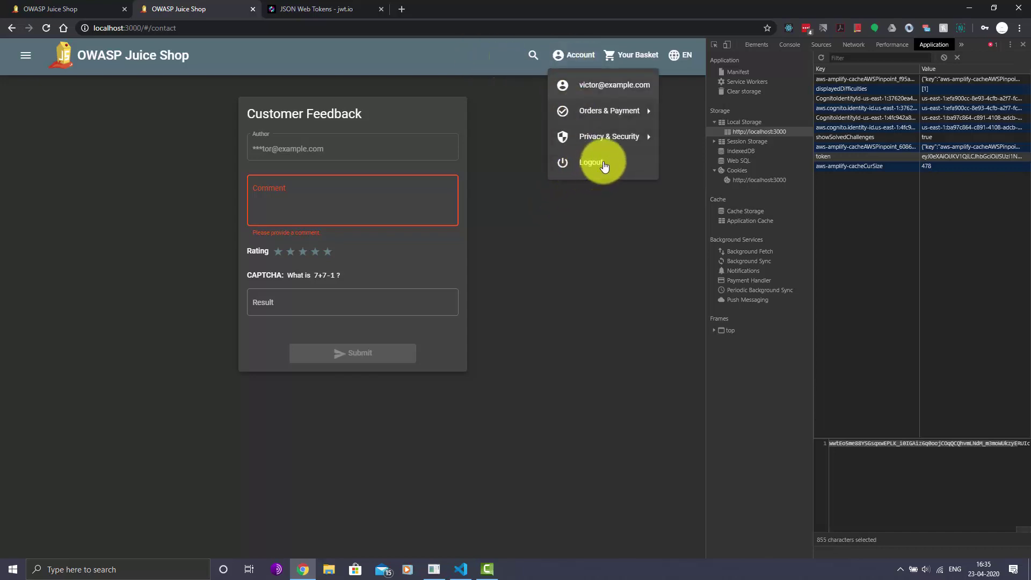
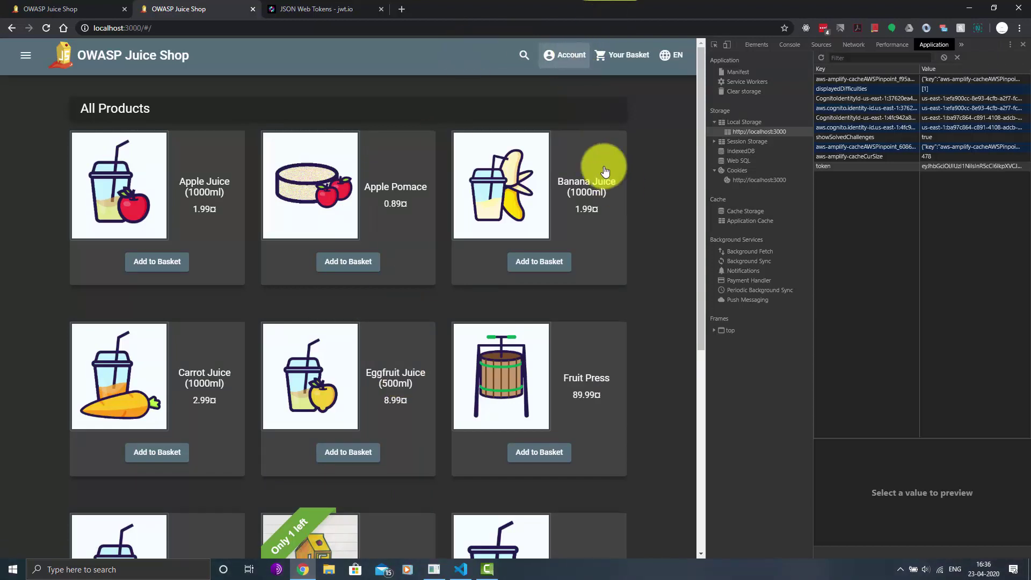
left_click(564, 56)
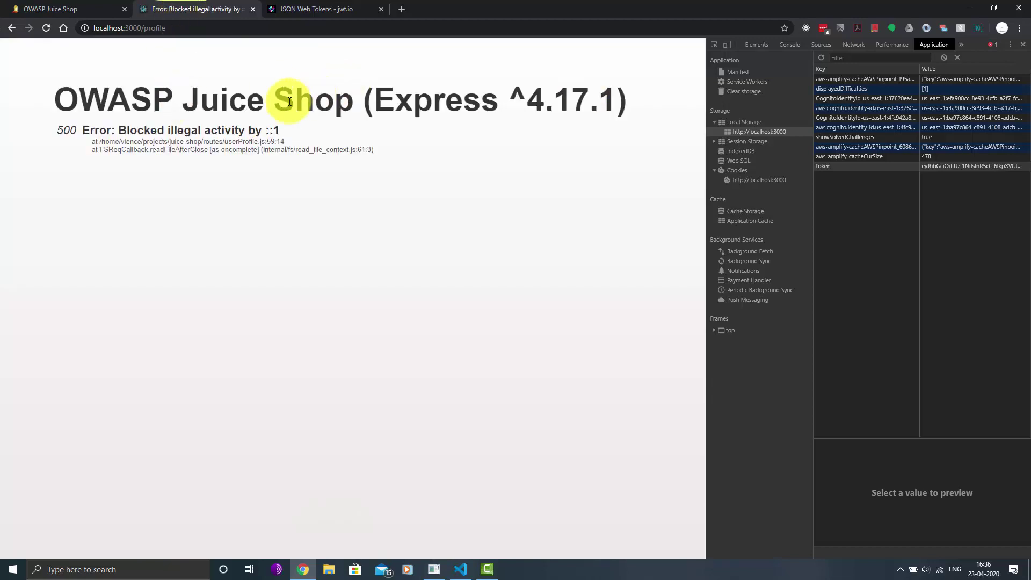
left_click_drag(395, 102, 545, 143)
left_click_drag(138, 132, 363, 176)
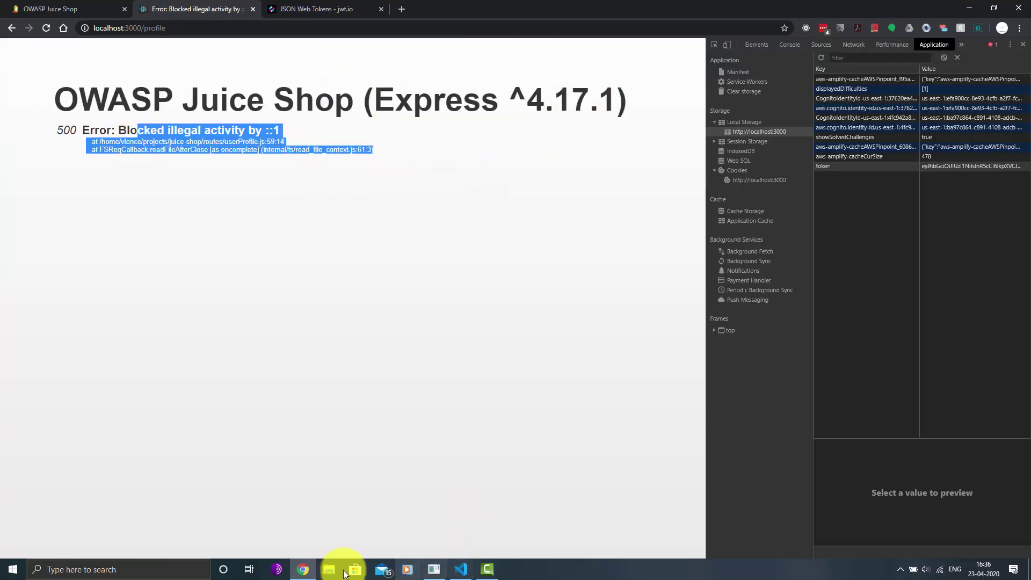
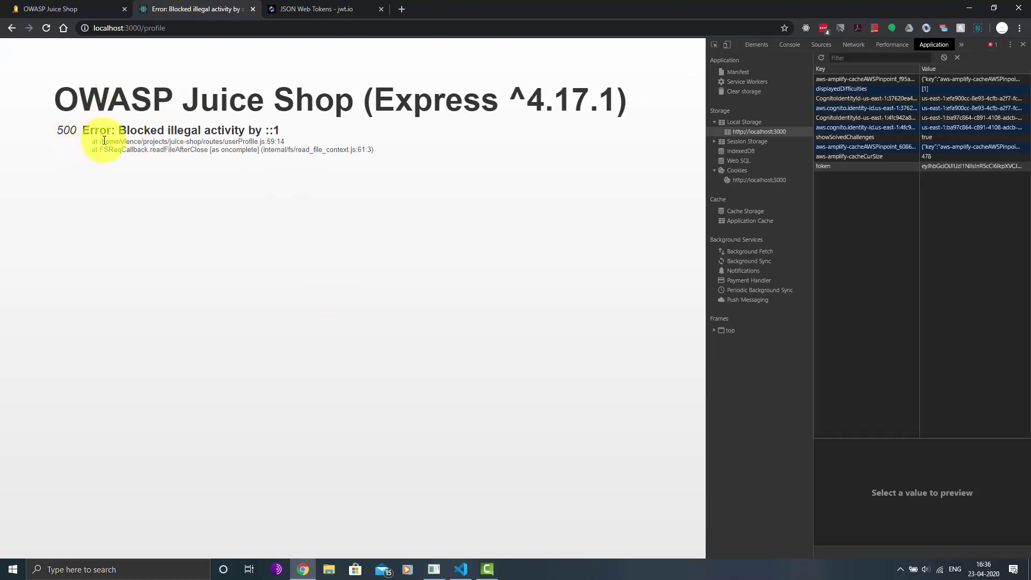
left_click_drag(93, 150, 379, 165)
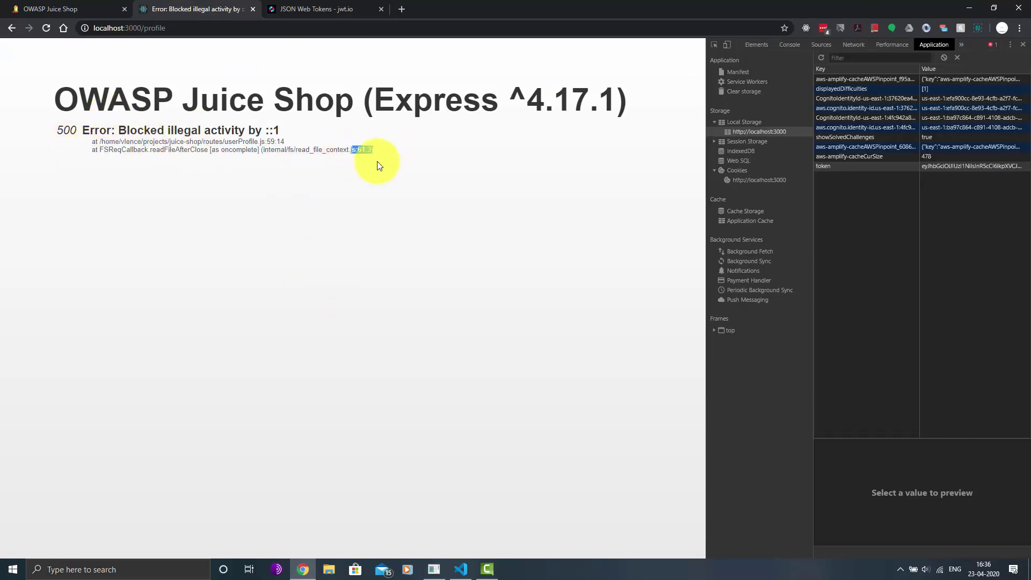
Switch to Visual Studio Code and review the guard classes in app.guard.ts, including where tokenDecode takes the token from localStorage
left_click(461, 568)
scroll(425, 306, "up", 2)
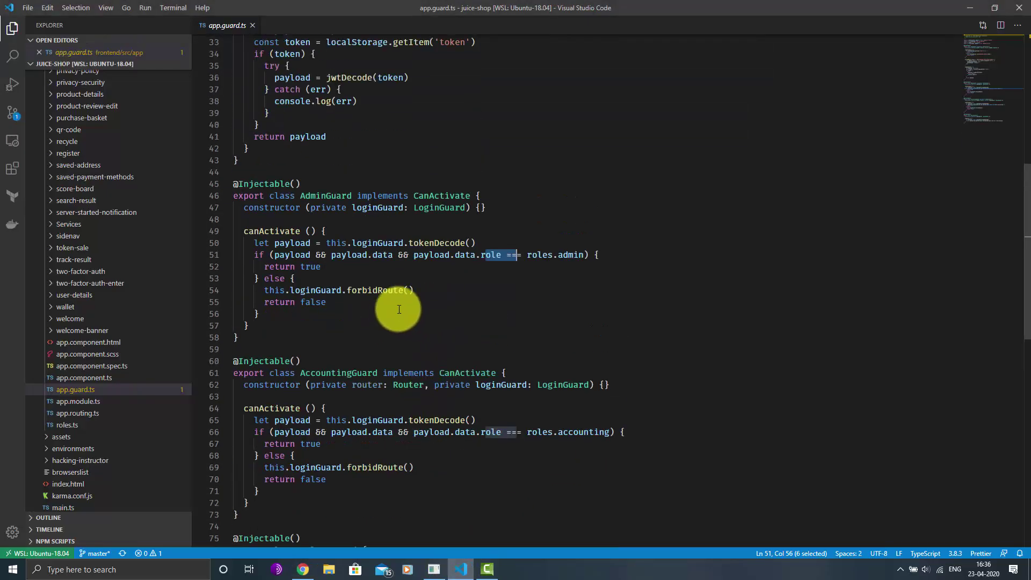
left_click(576, 288)
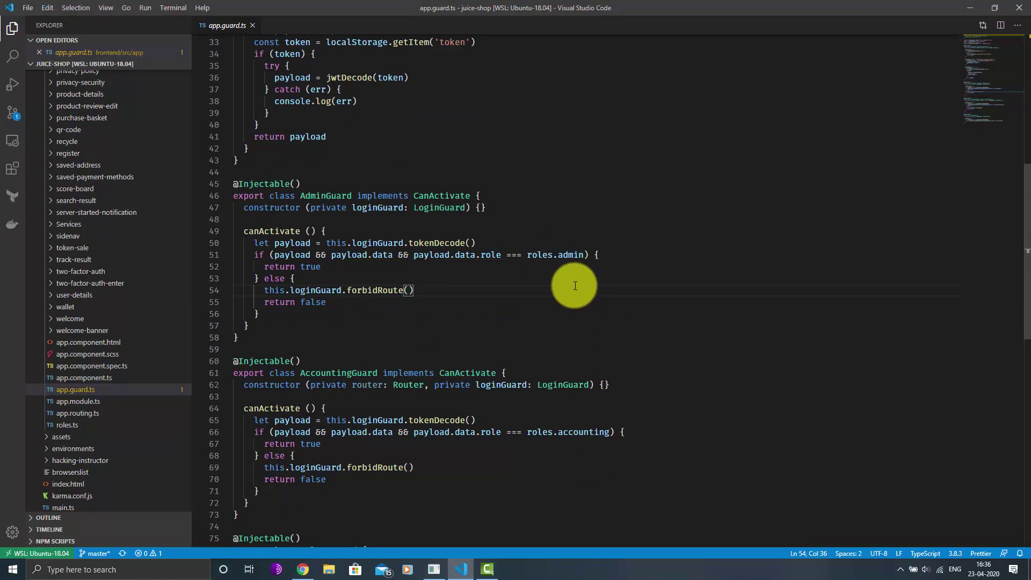
scroll(575, 286, "down", 3)
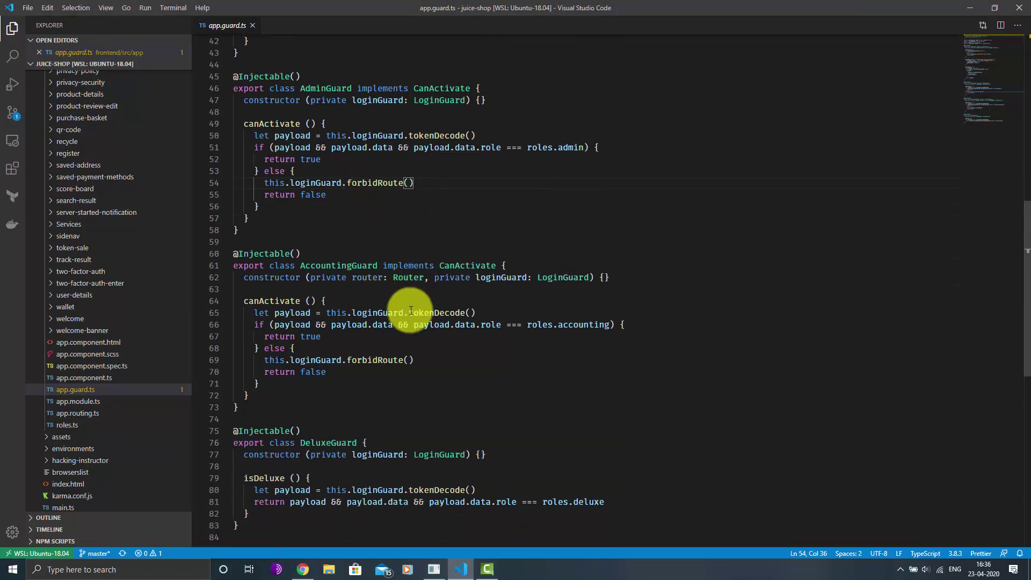
scroll(410, 310, "down", 2)
scroll(437, 323, "up", 5)
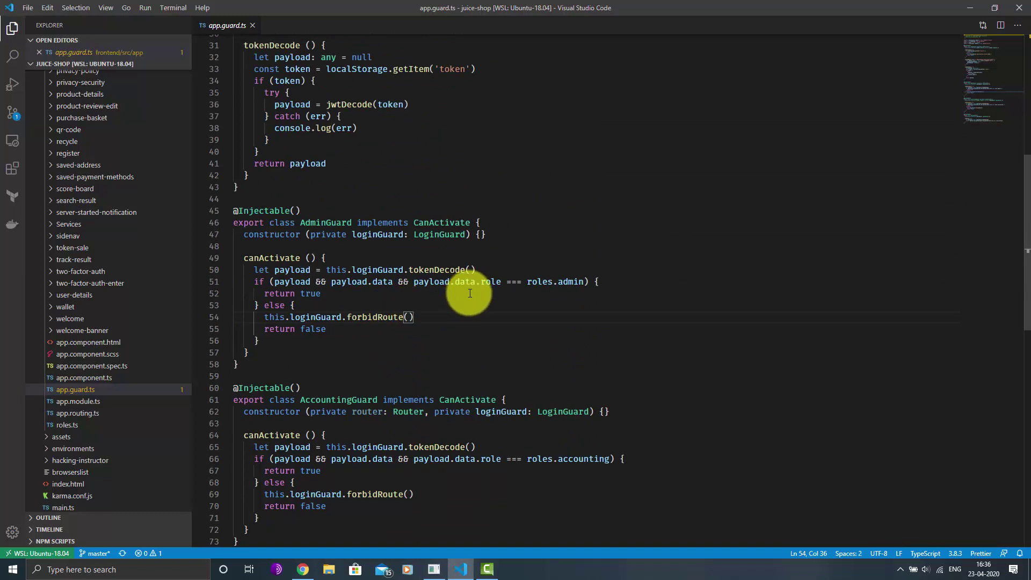
scroll(461, 296, "up", 2)
scroll(345, 220, "up", 3)
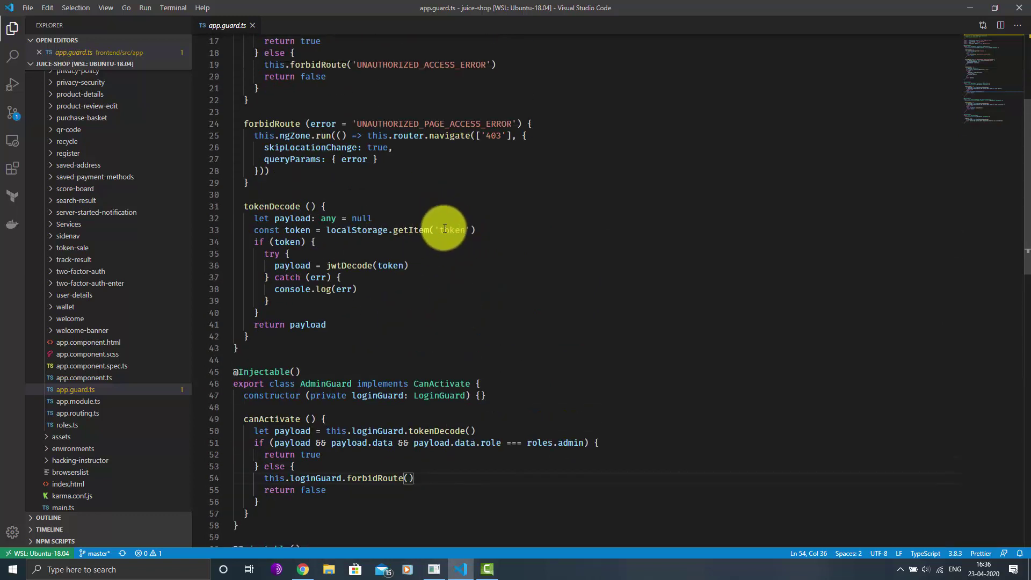
left_click_drag(429, 230, 438, 218)
scroll(466, 258, "up", 2)
Return to the browser, go back from the profile page to the Complaint page, and check the server log in the terminal
key("alt+Tab")
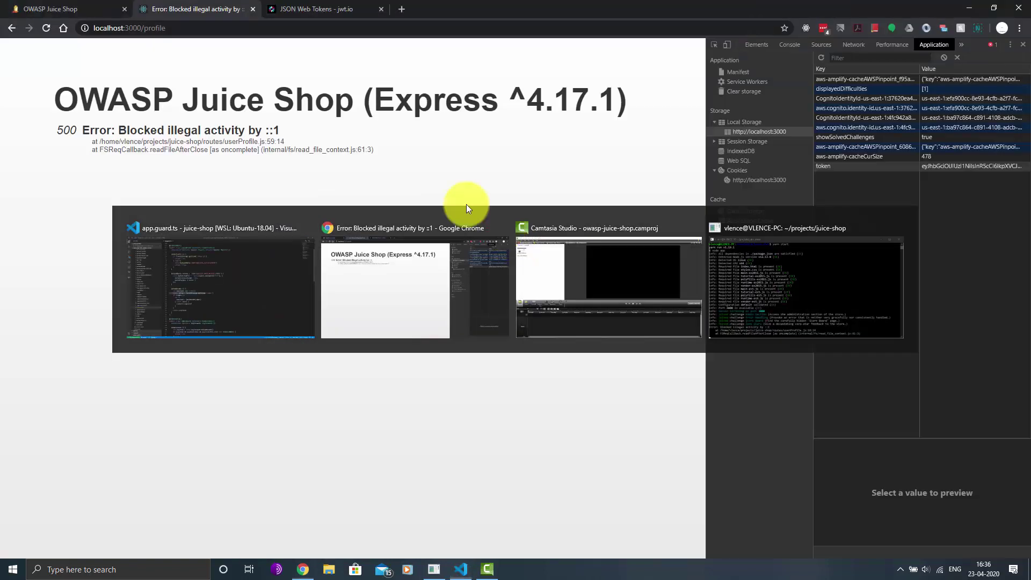
left_click(12, 29)
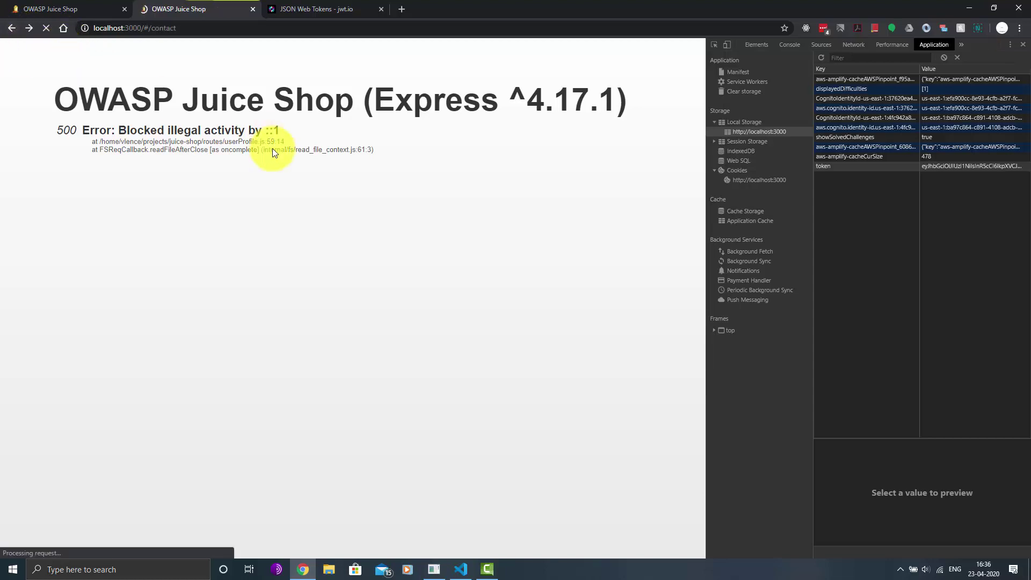
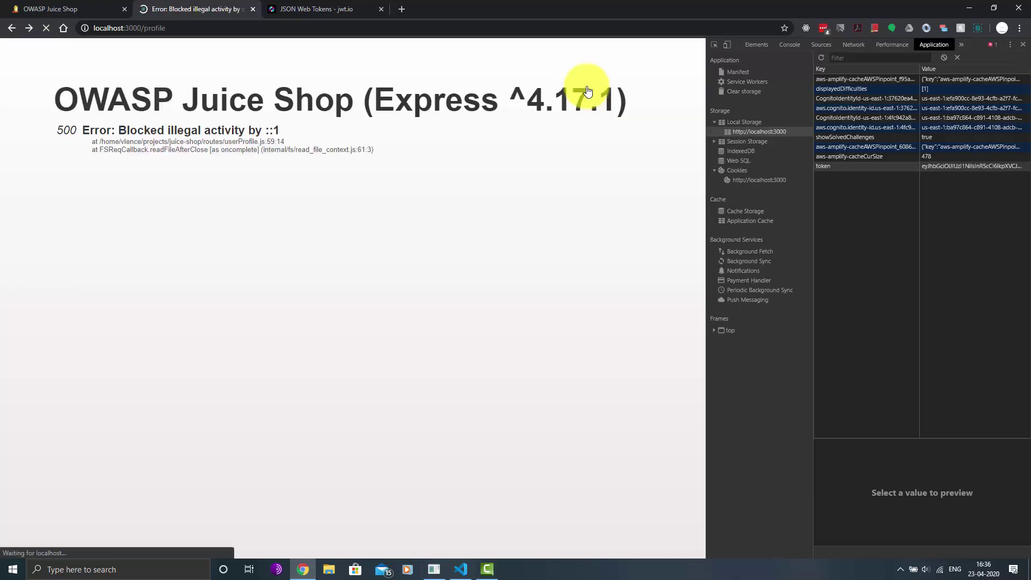
key("alt+Left")
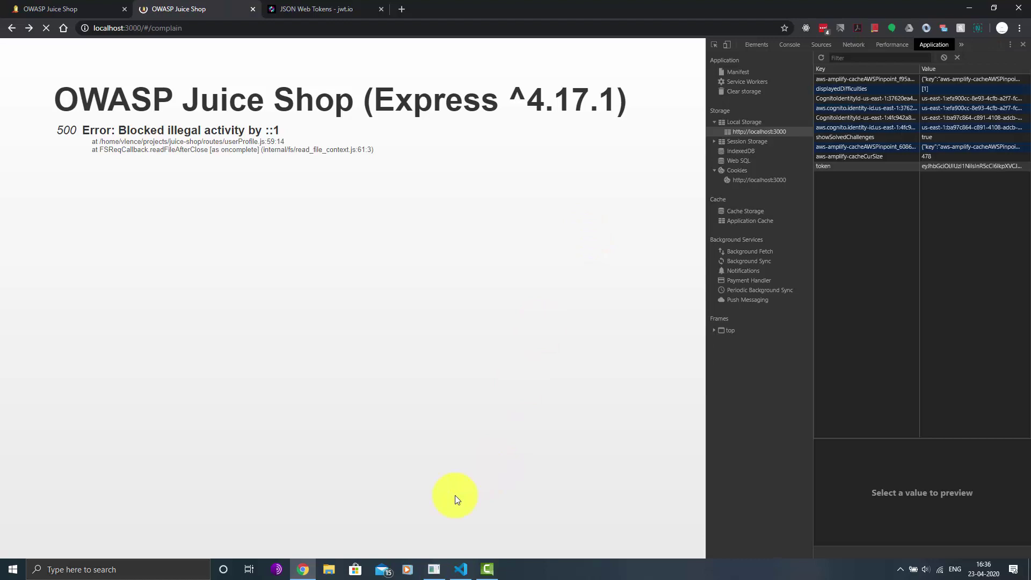
left_click(436, 570)
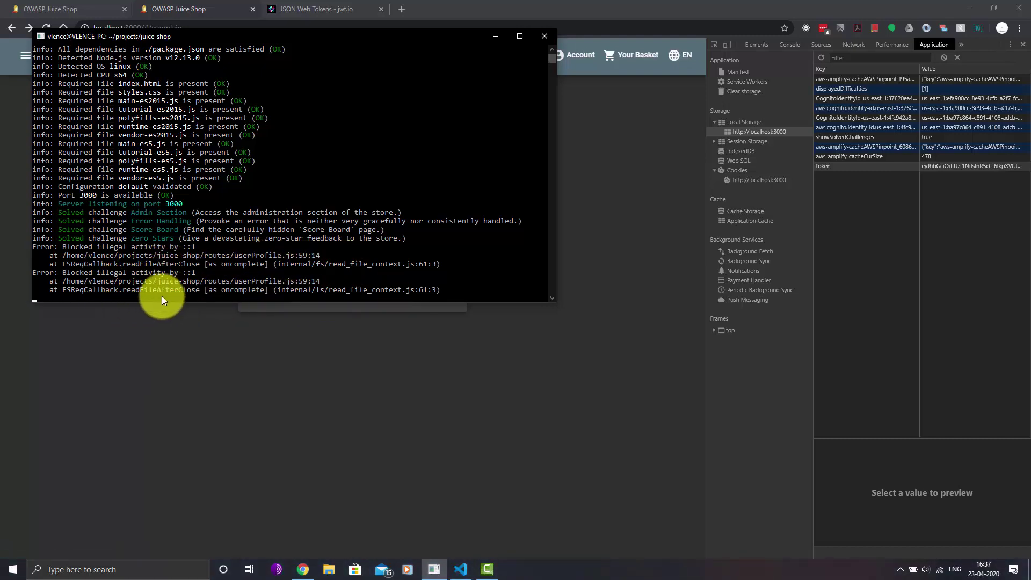
left_click(547, 352)
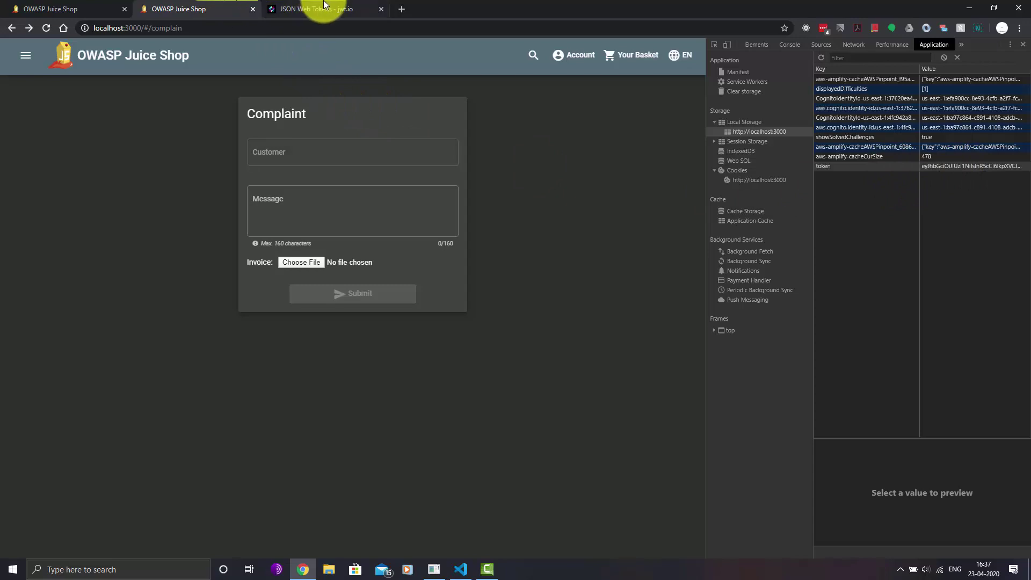
Switch to the Score Board tab and filter the challenge list to two-star difficulty
left_click(25, 55)
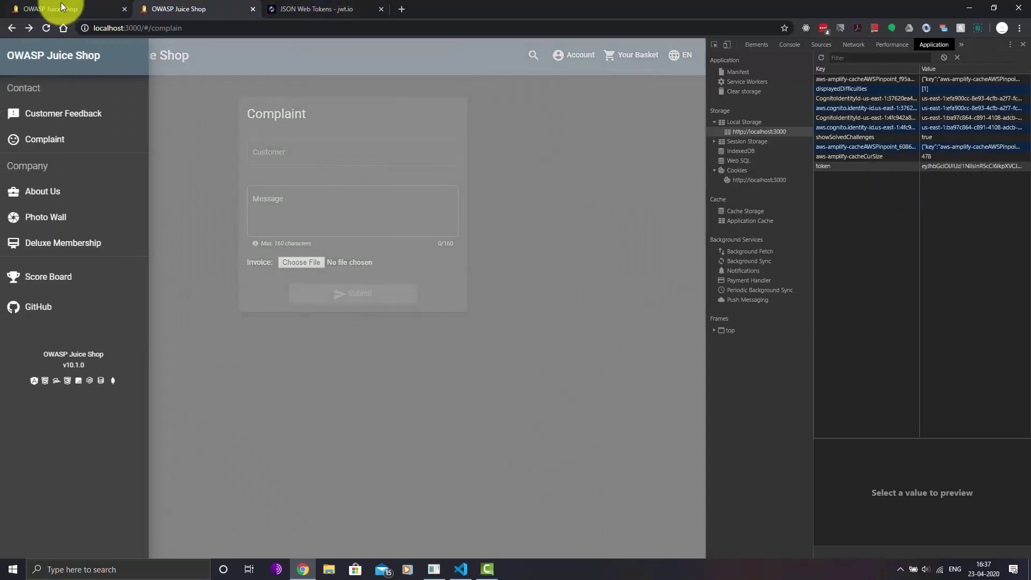
left_click(59, 8)
left_click(115, 194)
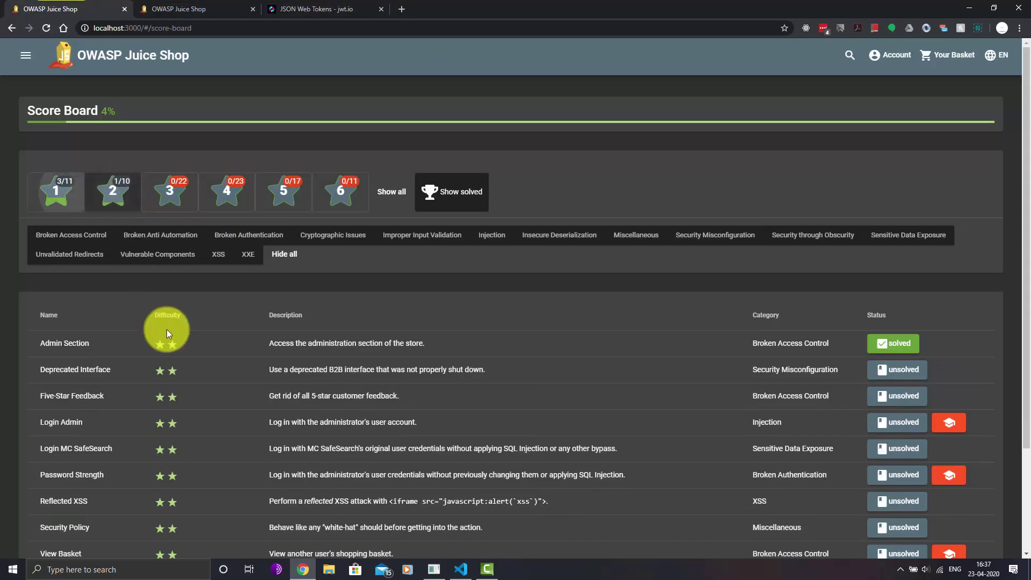
Review the two-star challenges on the Score Board, then load localhost:3000/#/administration in the second Juice Shop tab
scroll(191, 333, "down", 1)
scroll(810, 384, "down", 1)
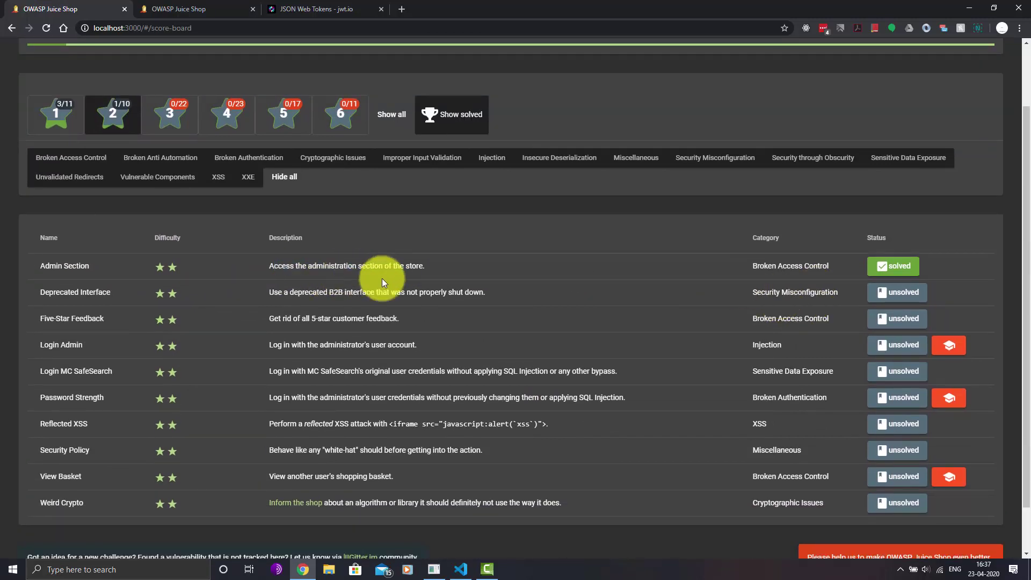
left_click(175, 9)
left_click(192, 24)
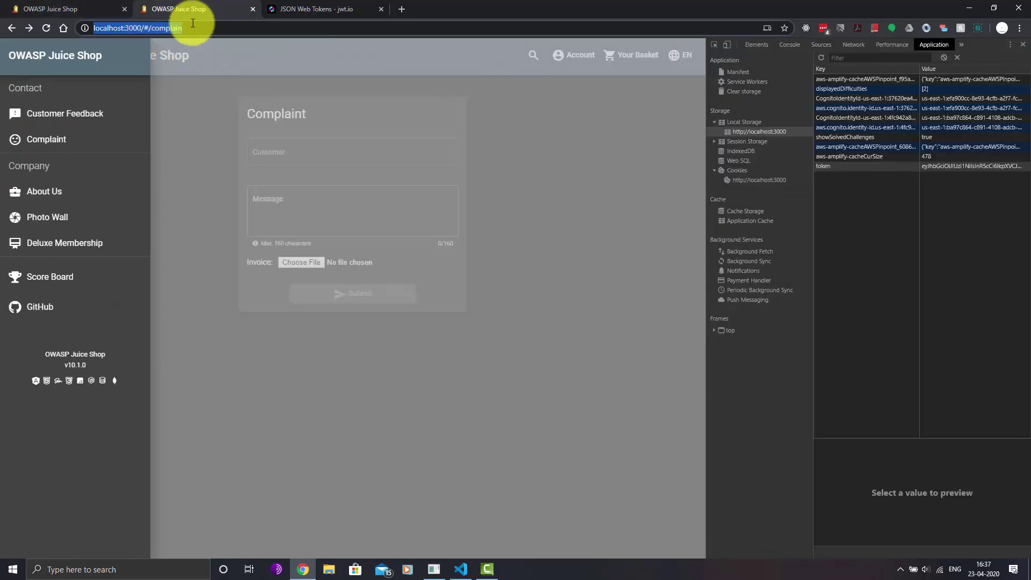
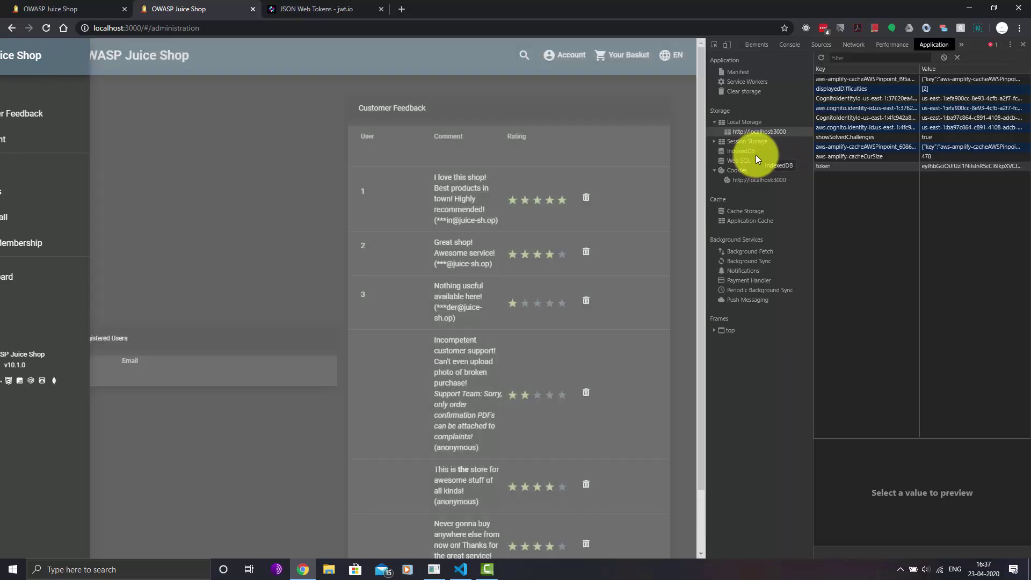
Examine the Registered Users table and the Customer Feedback entries with their ratings on the administration page
scroll(628, 274, "down", 2)
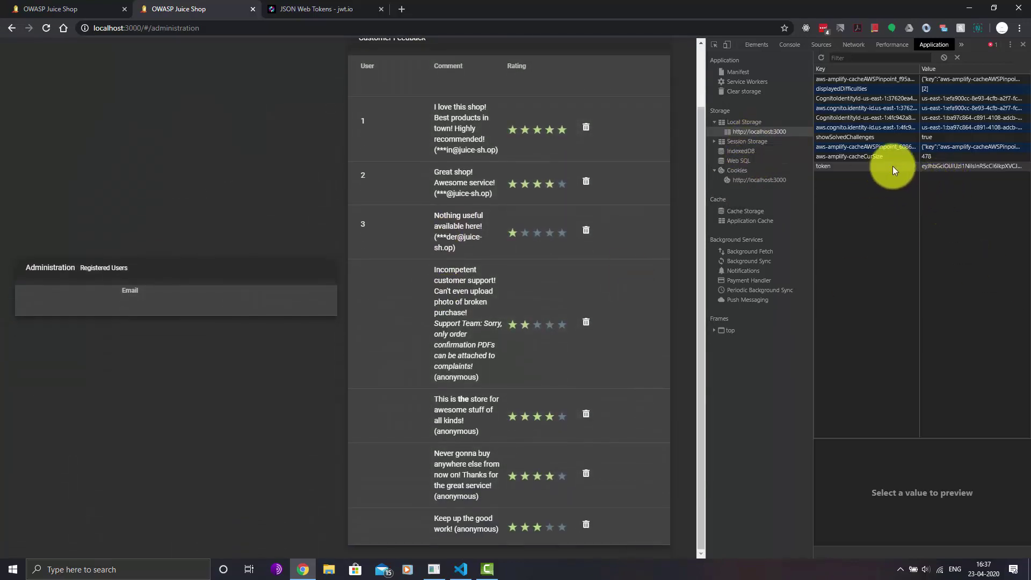
scroll(410, 385, "up", 2)
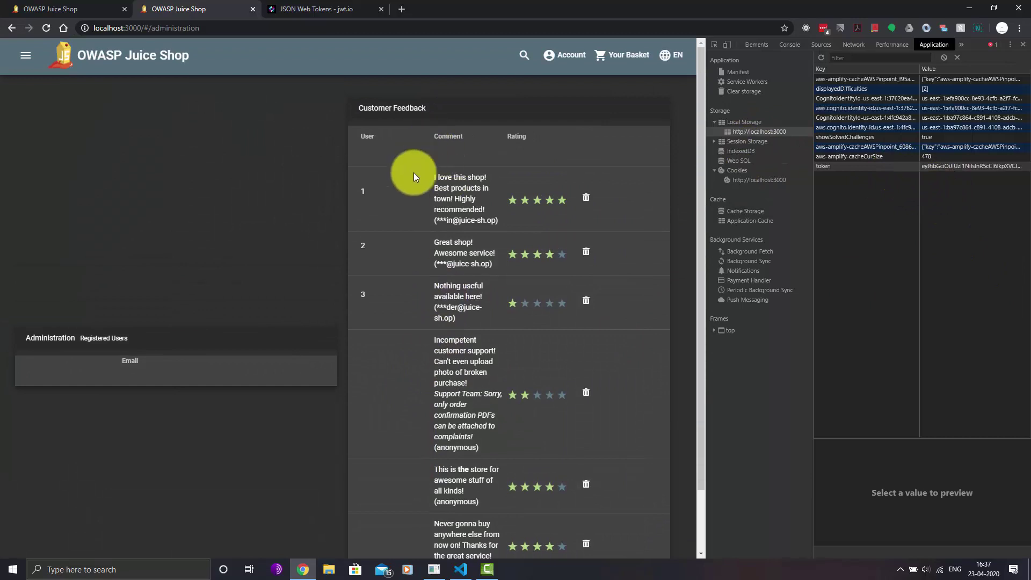
scroll(399, 287, "down", 2)
scroll(398, 288, "up", 2)
scroll(421, 256, "down", 2)
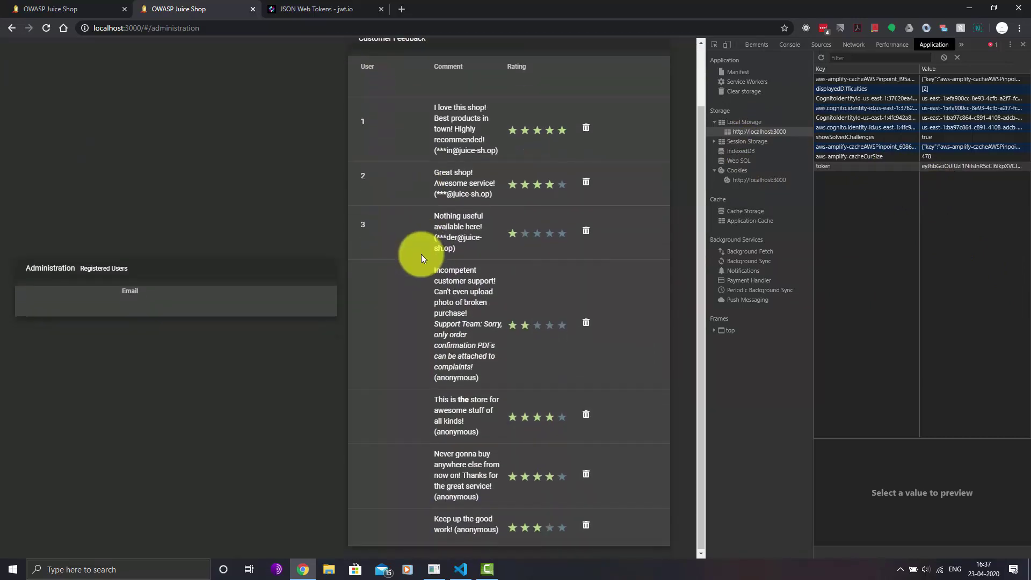
scroll(120, 327, "up", 2)
scroll(419, 348, "down", 2)
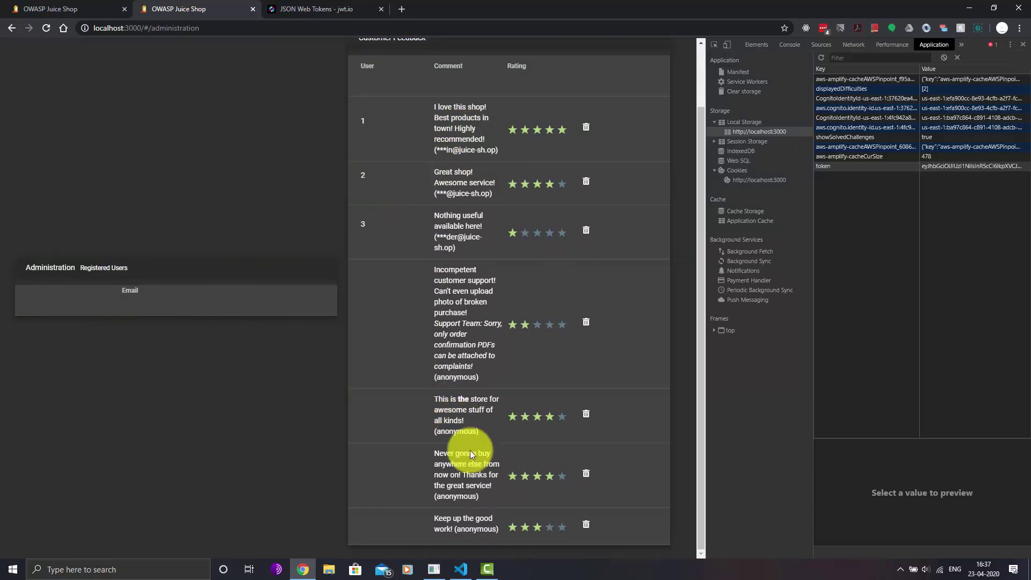
Review the customer feedback entries and the registered users section on the administration page
scroll(456, 494, "up", 1)
scroll(153, 383, "up", 1)
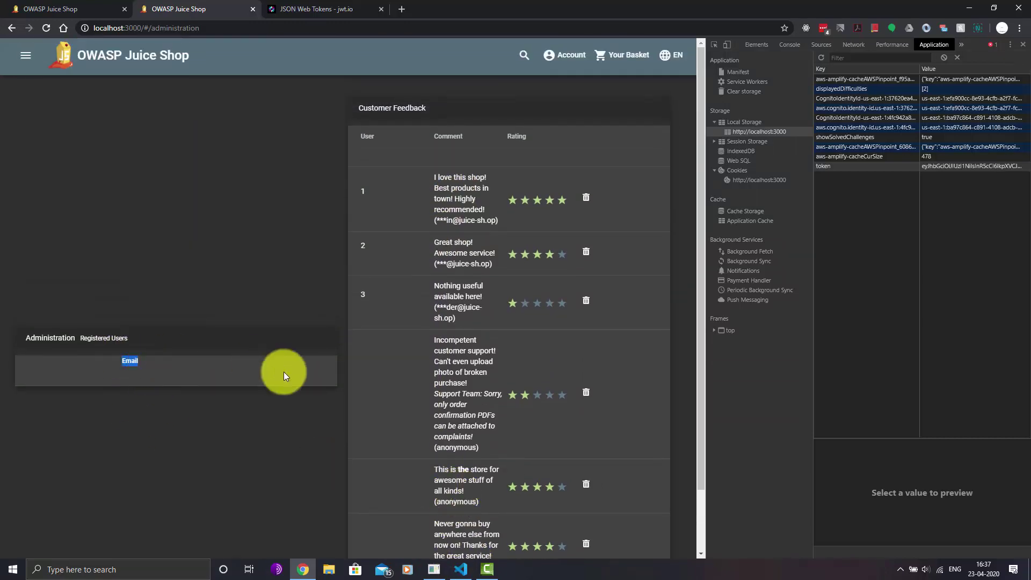
scroll(460, 363, "down", 2)
scroll(451, 449, "up", 2)
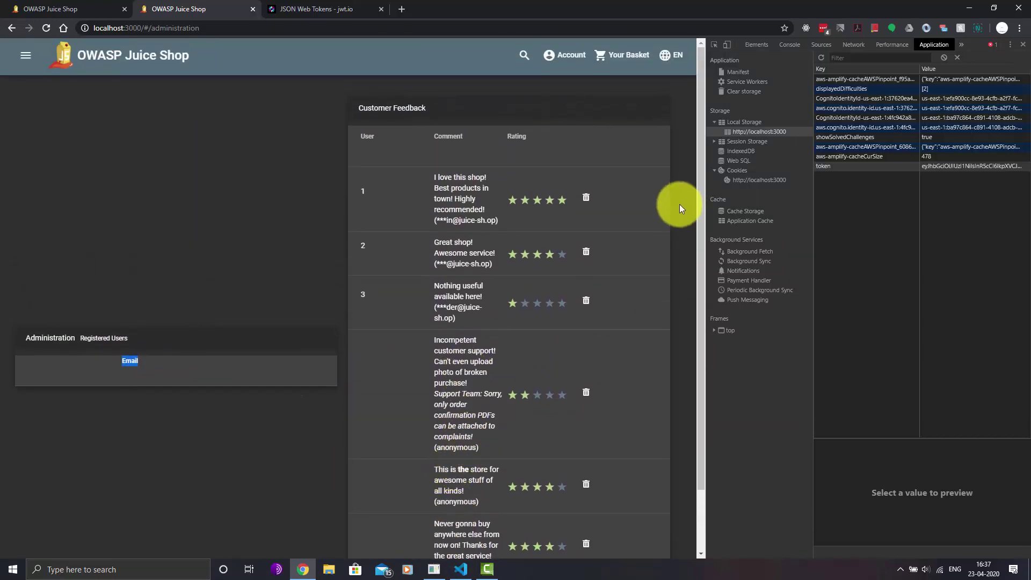
scroll(567, 251, "down", 2)
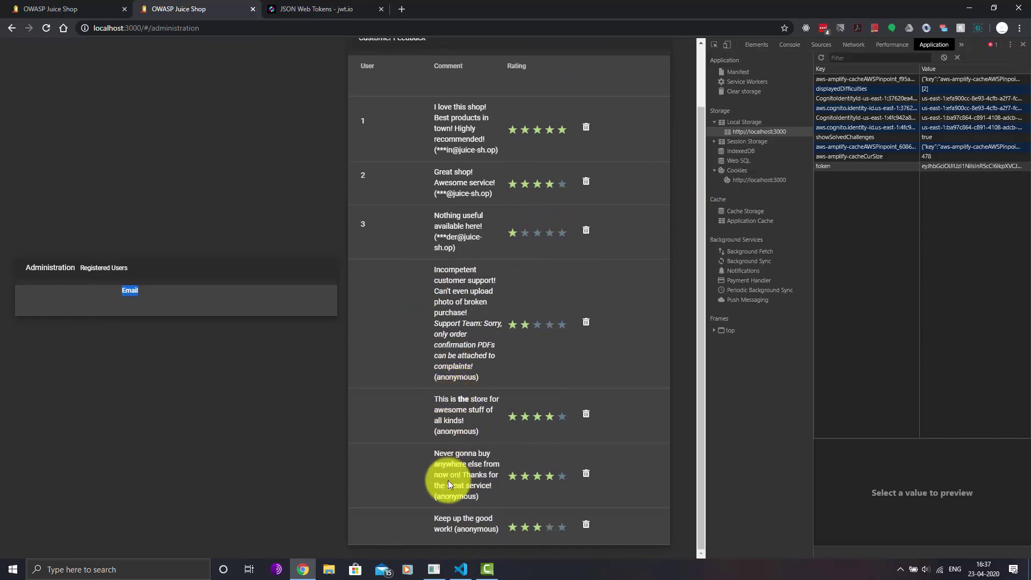
scroll(450, 483, "up", 2)
left_click(218, 414)
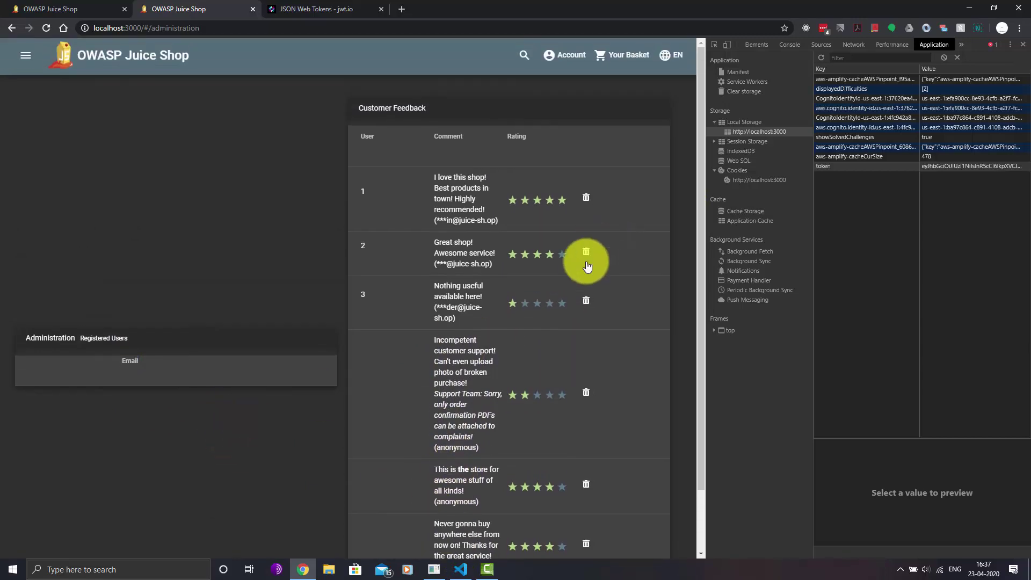
scroll(581, 288, "down", 2)
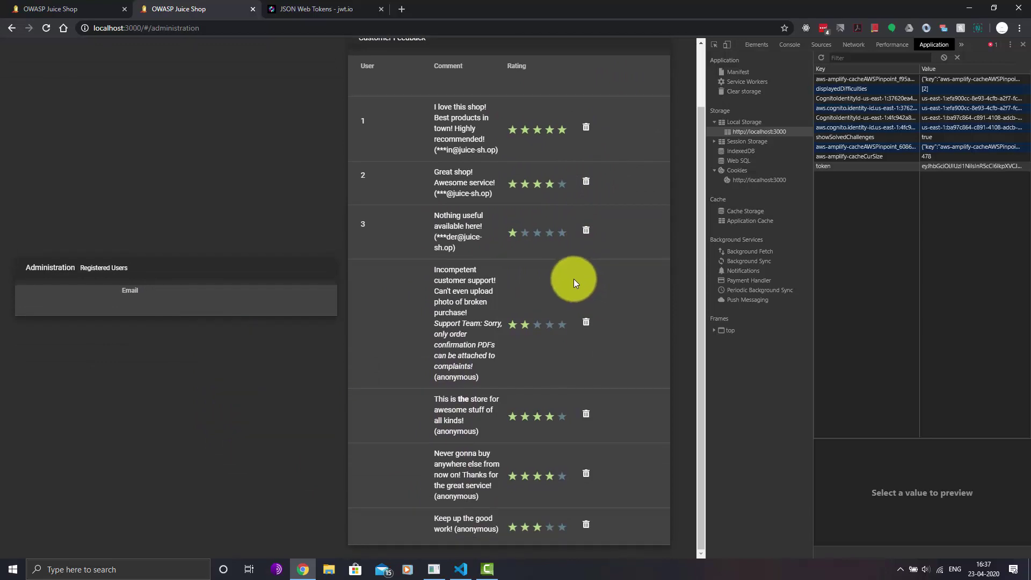
scroll(573, 279, "up", 2)
scroll(253, 110, "down", 1)
Open the Juice Shop at localhost:3000 in a new incognito window
key("ctrl+shift+n")
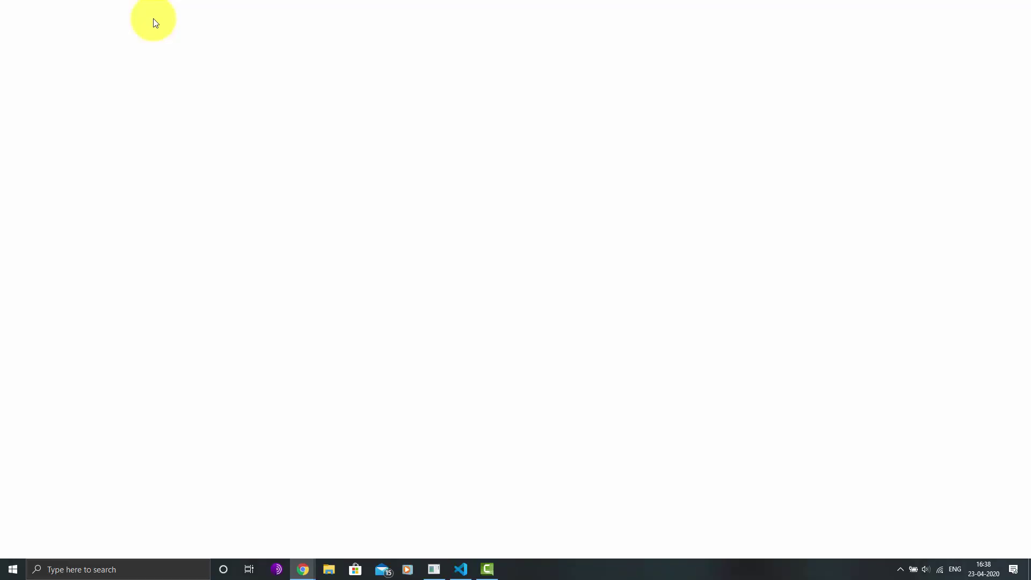
type("locao")
key("BackSpace")
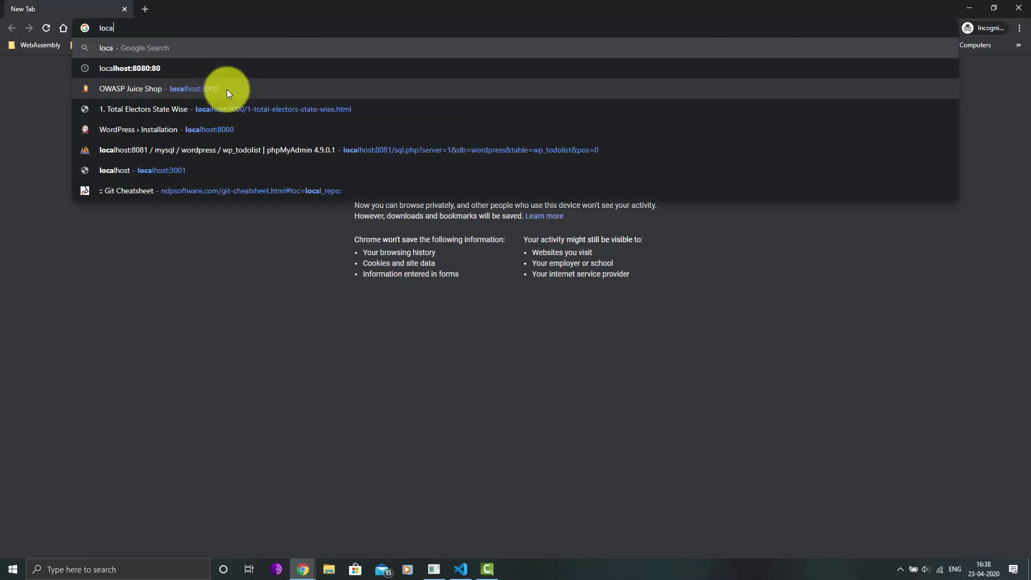
type("lhost:3000")
key("Return")
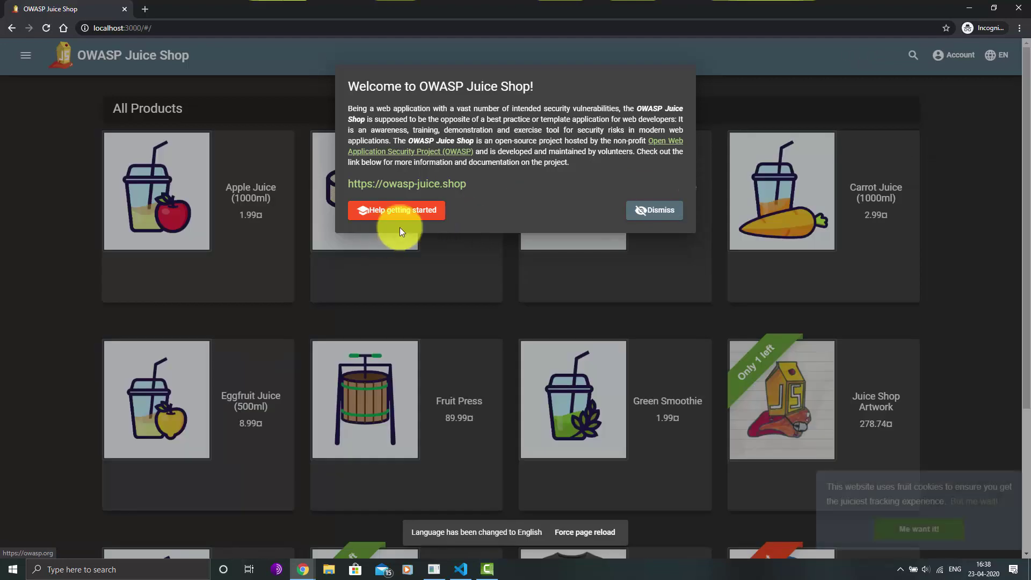
left_click(409, 211)
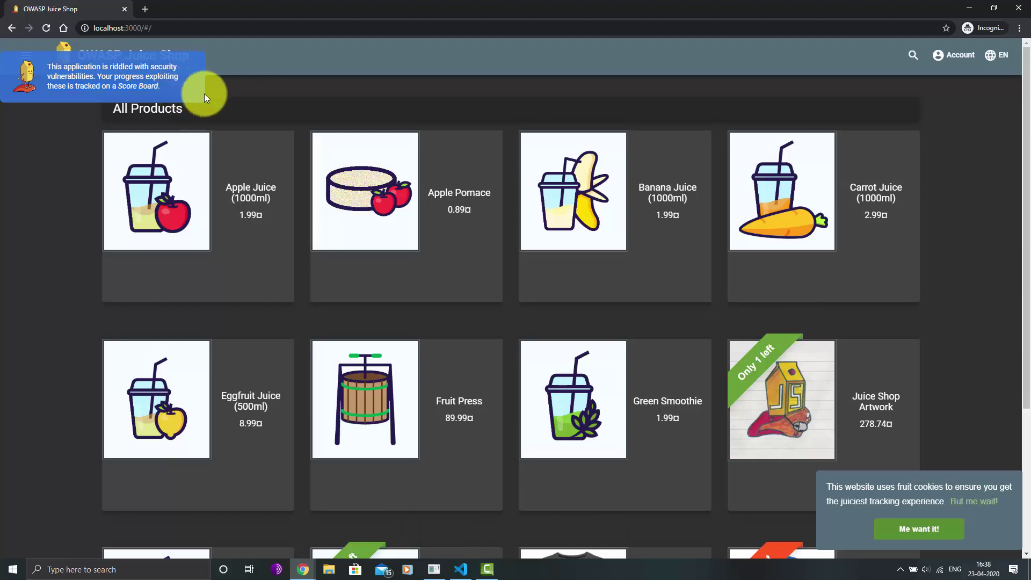
scroll(525, 252, "down", 4)
scroll(537, 241, "up", 4)
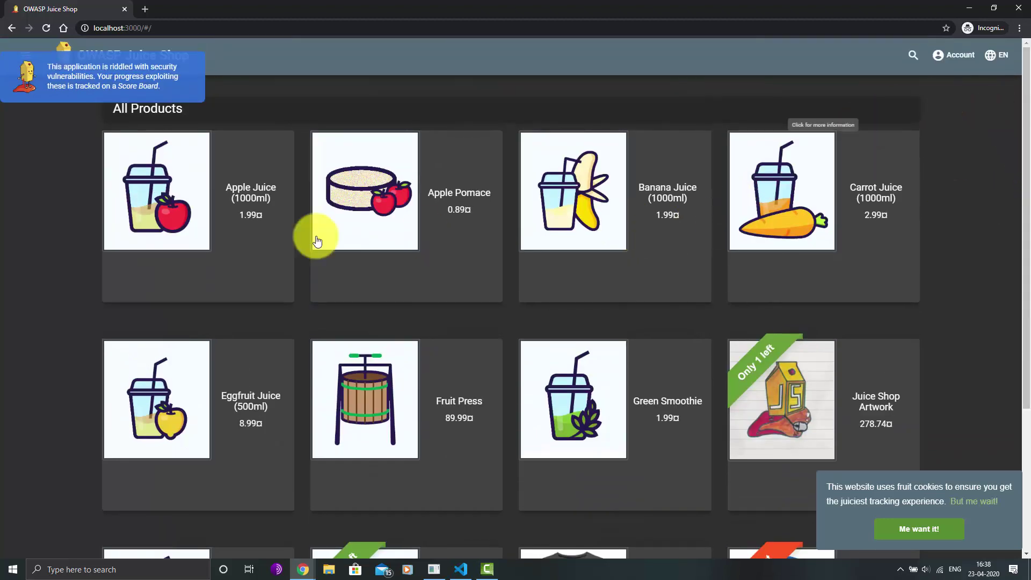
left_click(26, 54)
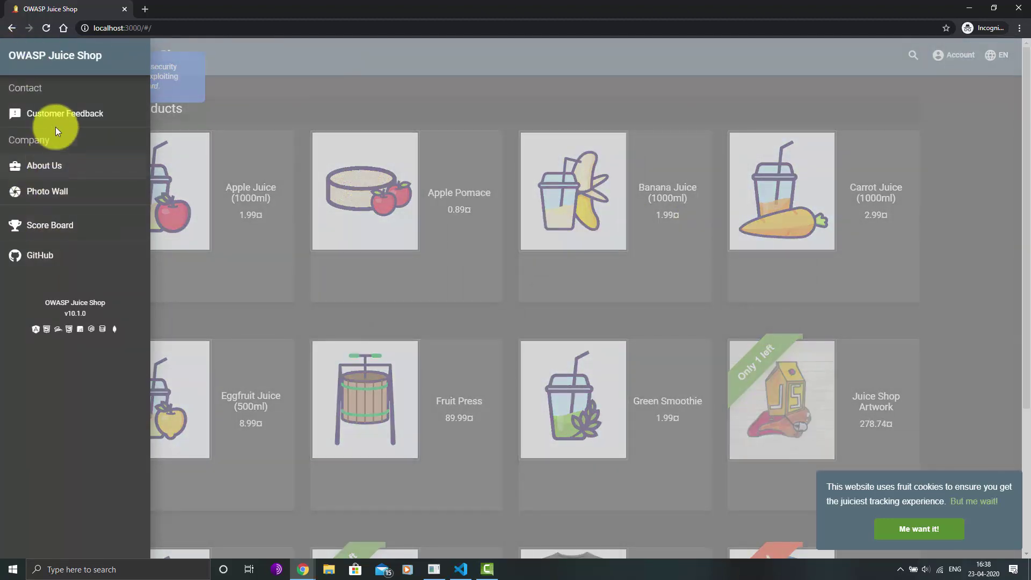
left_click(324, 131)
key("F5")
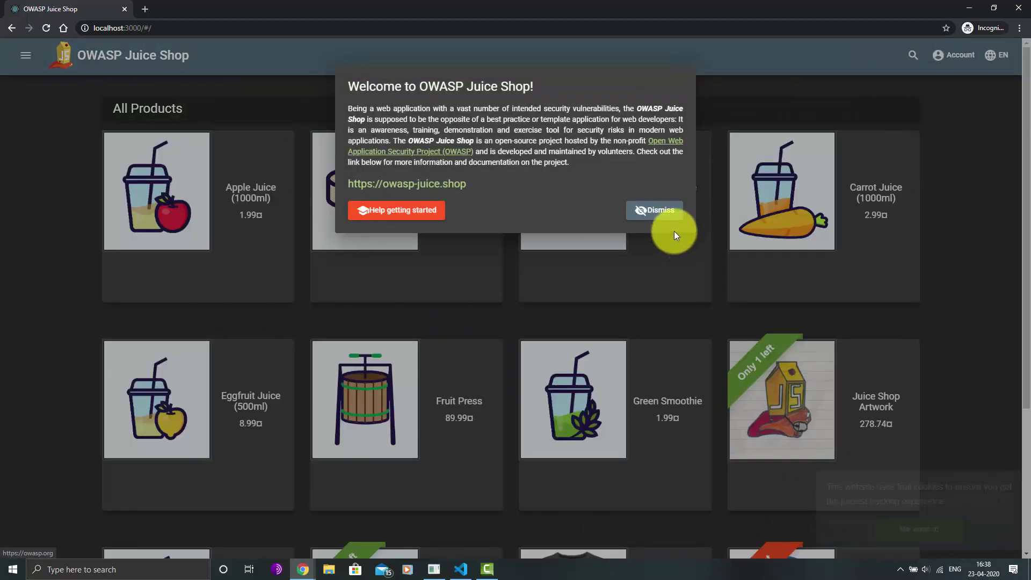
Dismiss the welcome message and open the Customer Feedback form
left_click(657, 210)
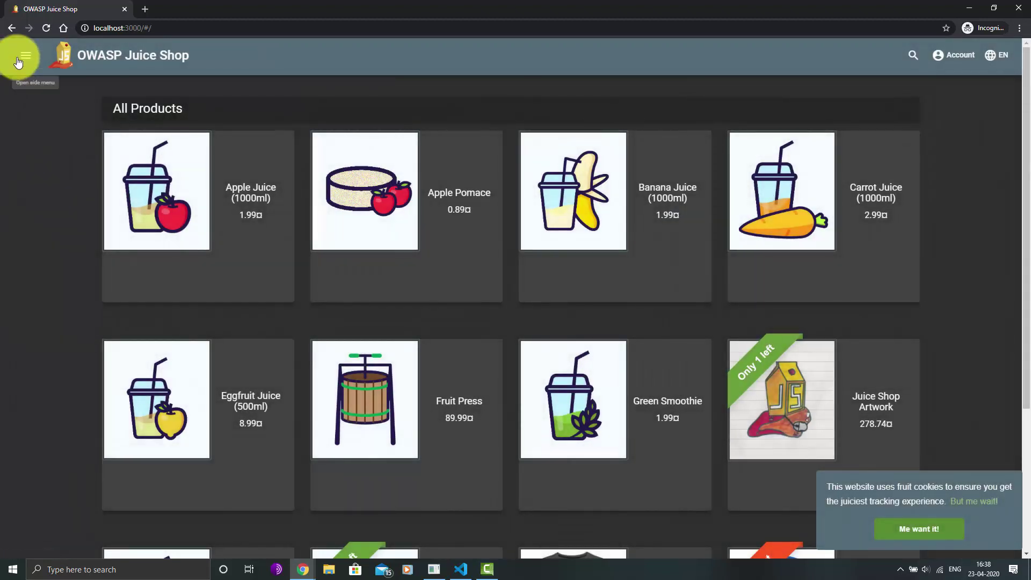
left_click(18, 60)
left_click(43, 112)
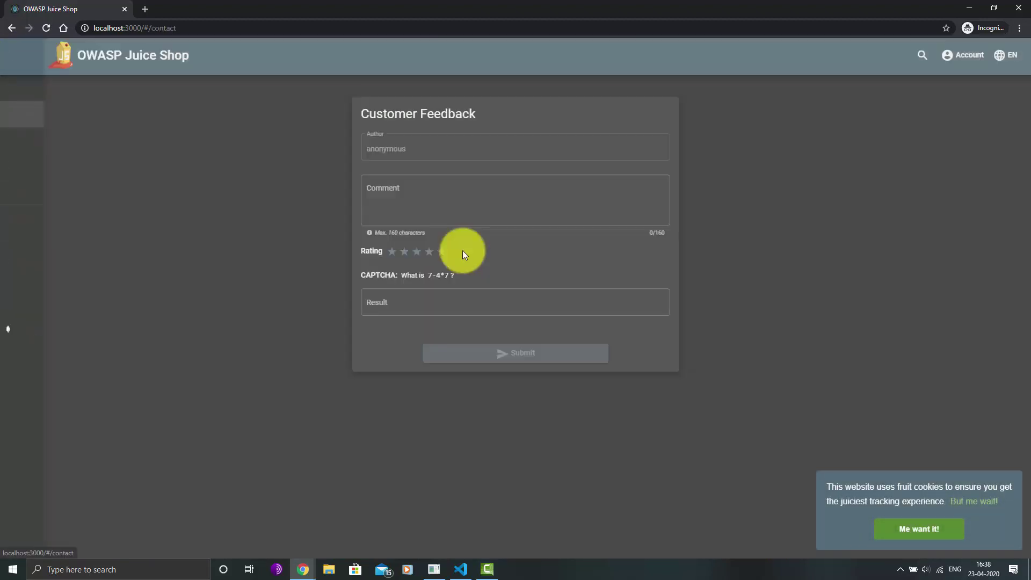
Fill in the feedback form with the comment "test", a five-star rating and the CAPTCHA result -21
left_click(434, 184)
type("test")
left_click(456, 303)
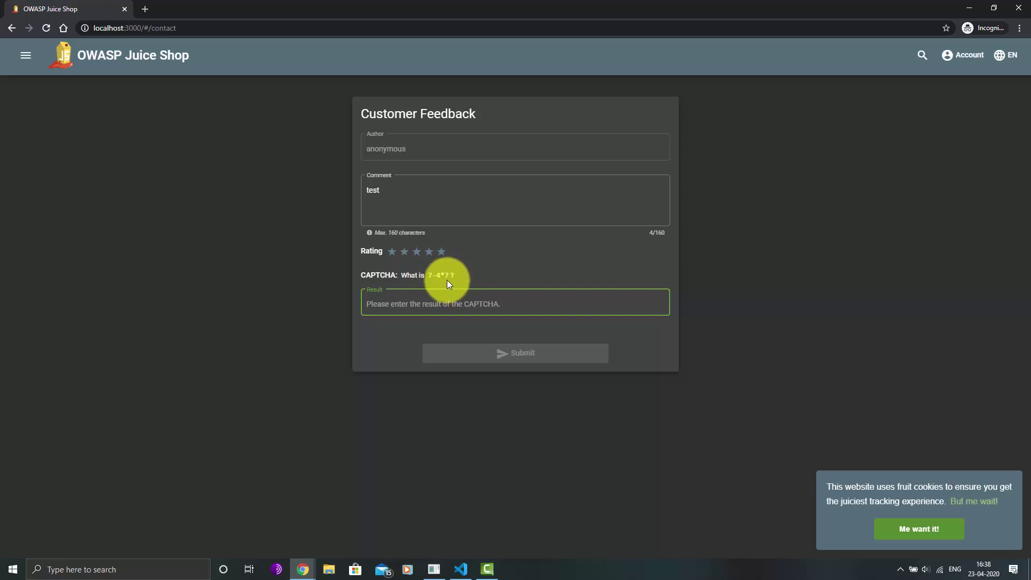
type("-21")
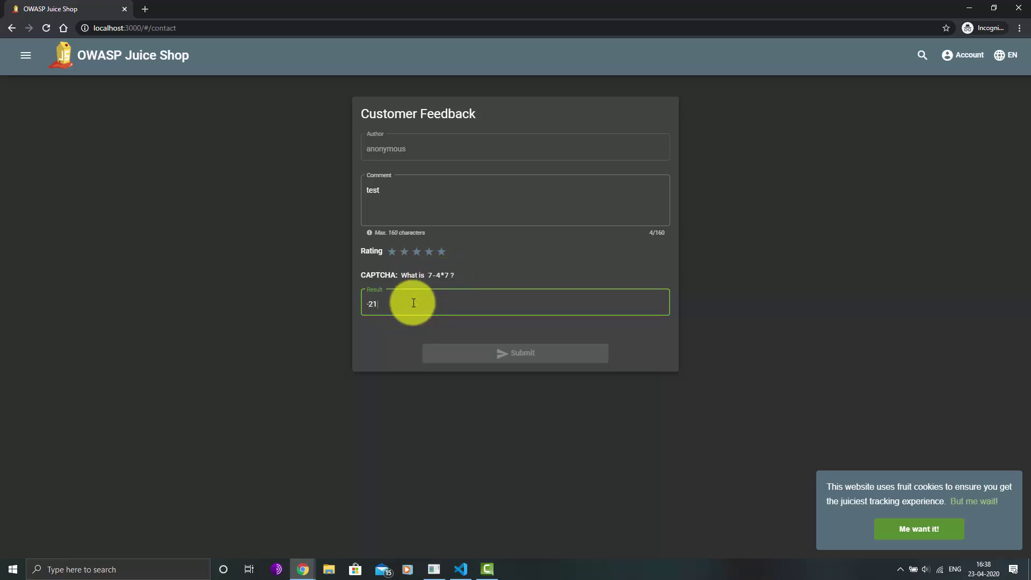
left_click(435, 223)
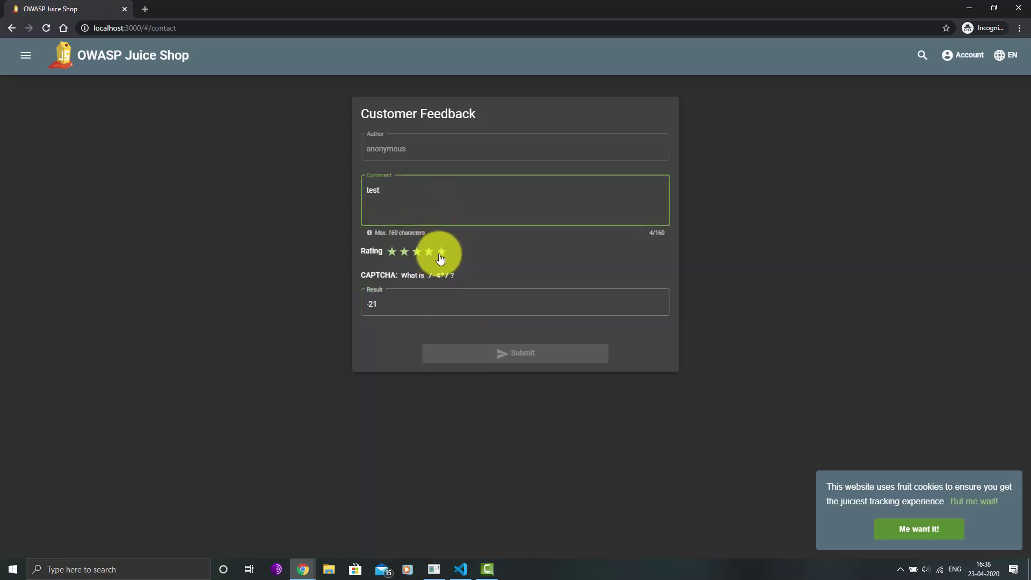
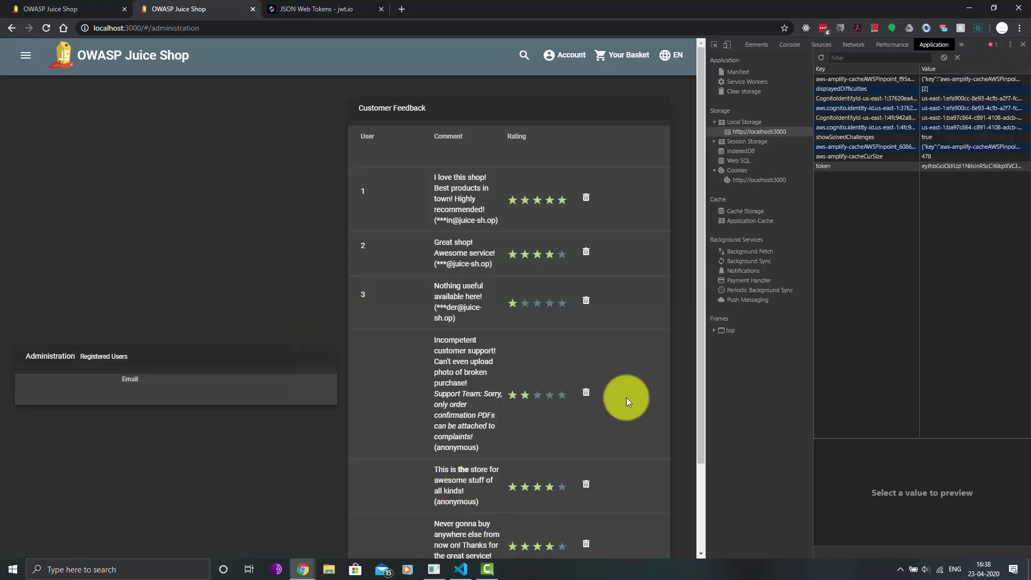
Check the anonymous "test" comment at the end of the administration page's feedback list
scroll(628, 394, "down", 2)
left_click_drag(435, 518, 508, 520)
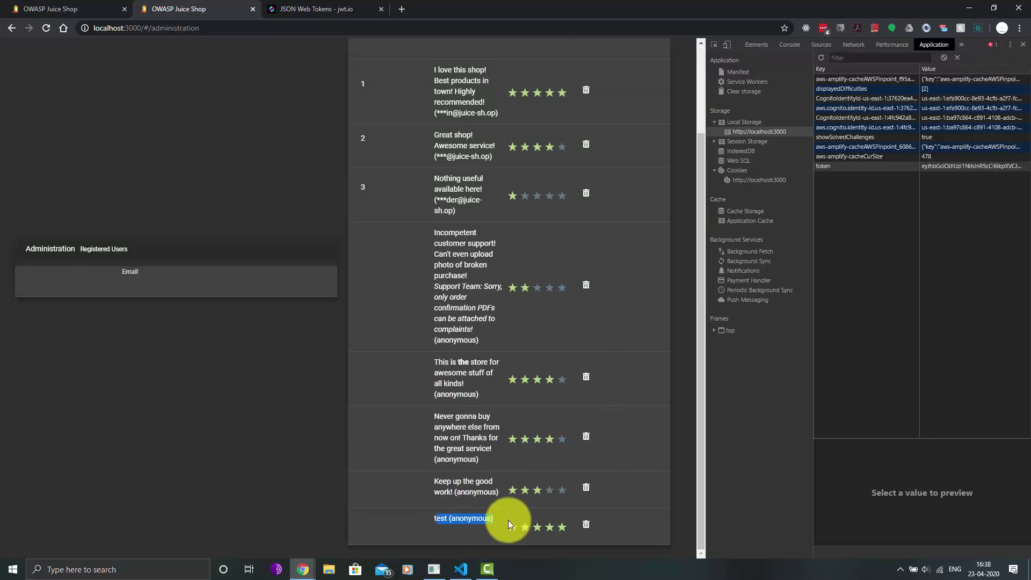
Fill in new feedback in the incognito window with the comment "escape <b>this</b>", a five-star rating and the CAPTCHA result 84
key("alt+Tab")
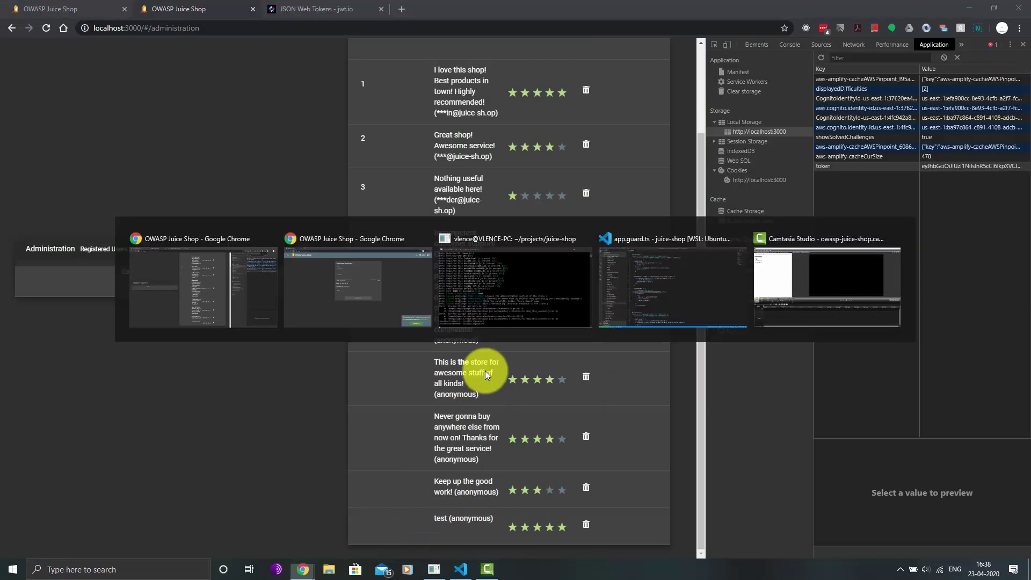
left_click(400, 207)
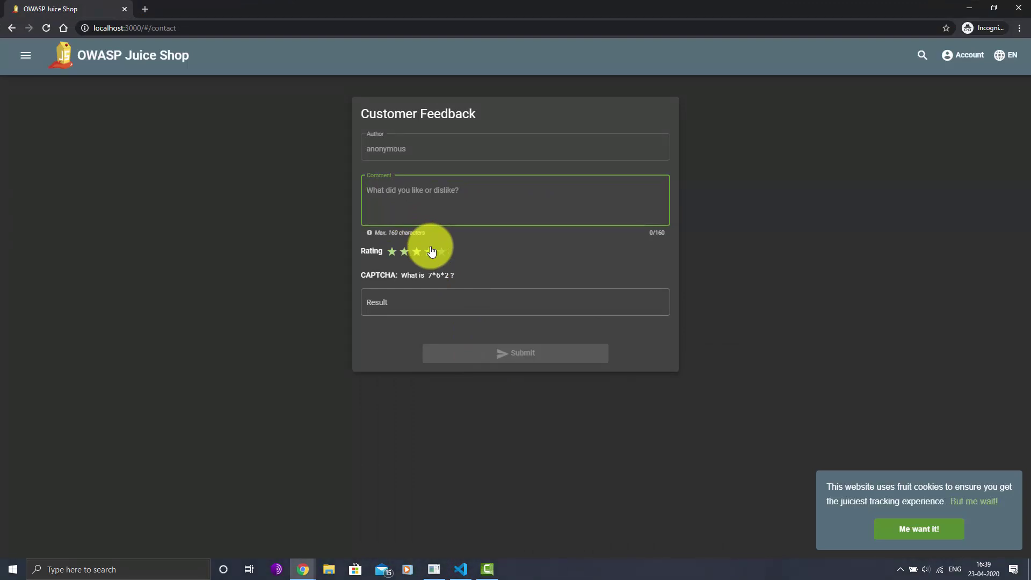
type("escape <b>this</b>")
left_click(432, 300)
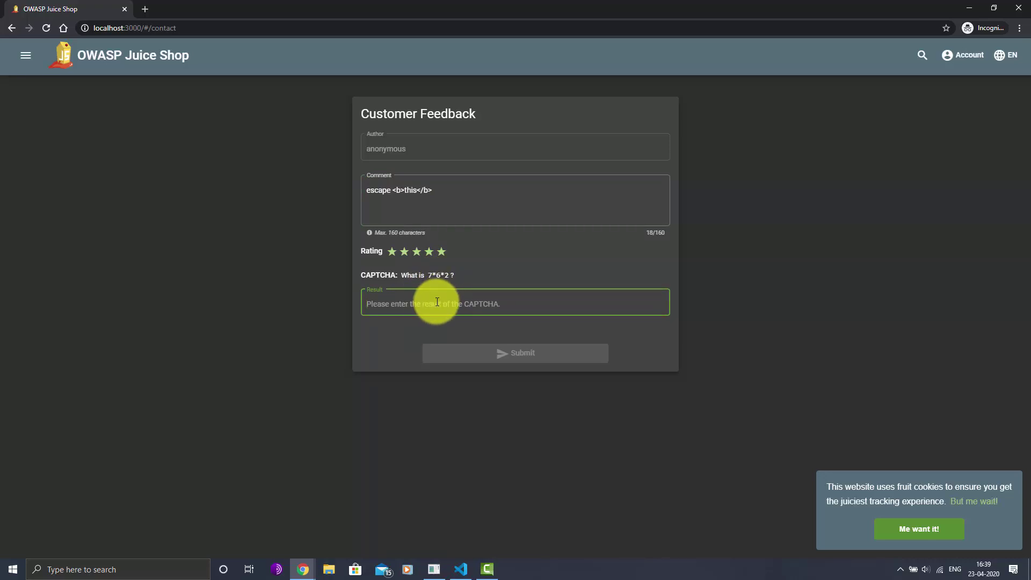
type("84")
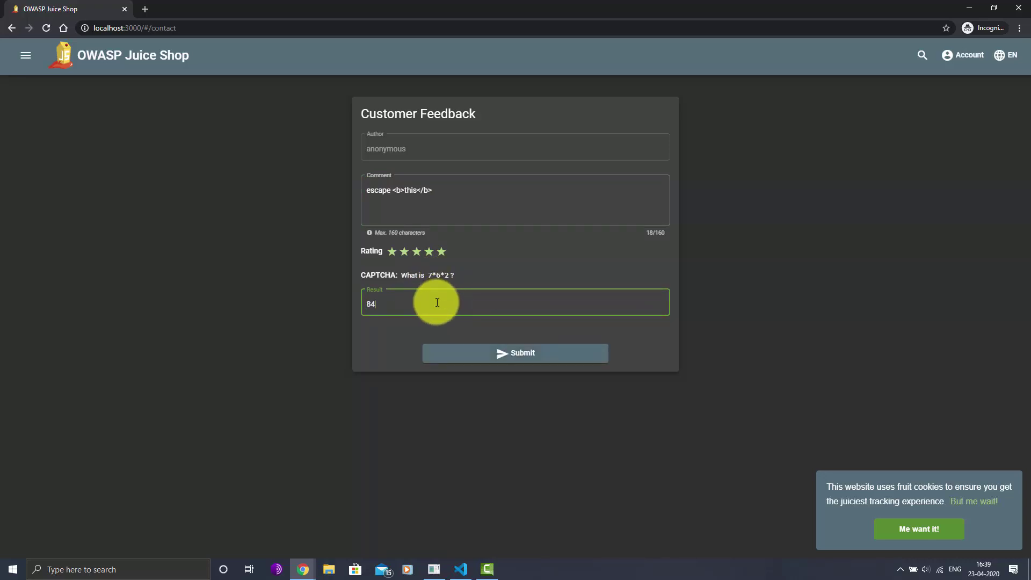
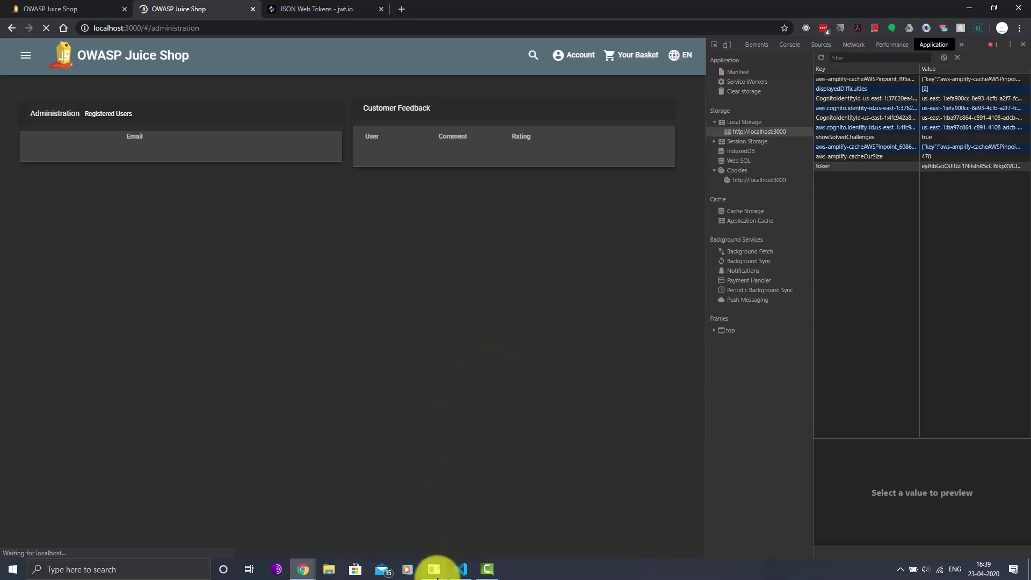
Check the server log in the terminal and the newest comment in the administration page's feedback list
left_click(433, 569)
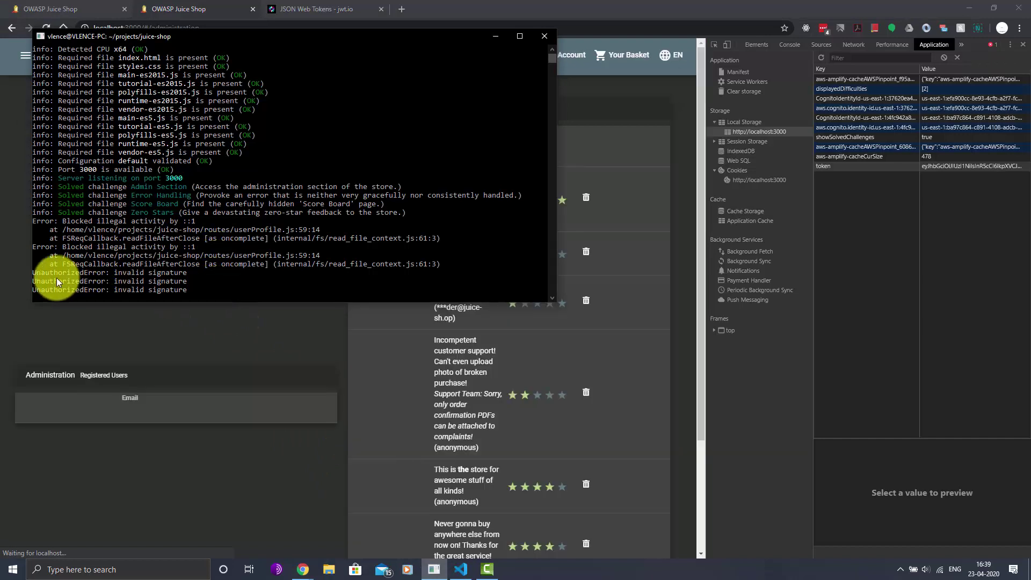
left_click(393, 455)
scroll(393, 456, "down", 3)
left_click(473, 519)
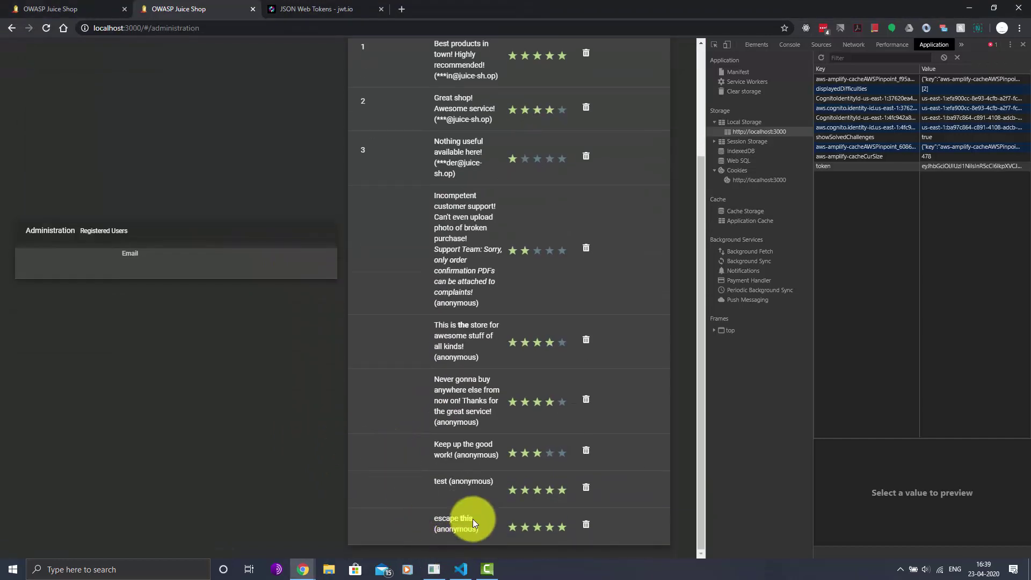
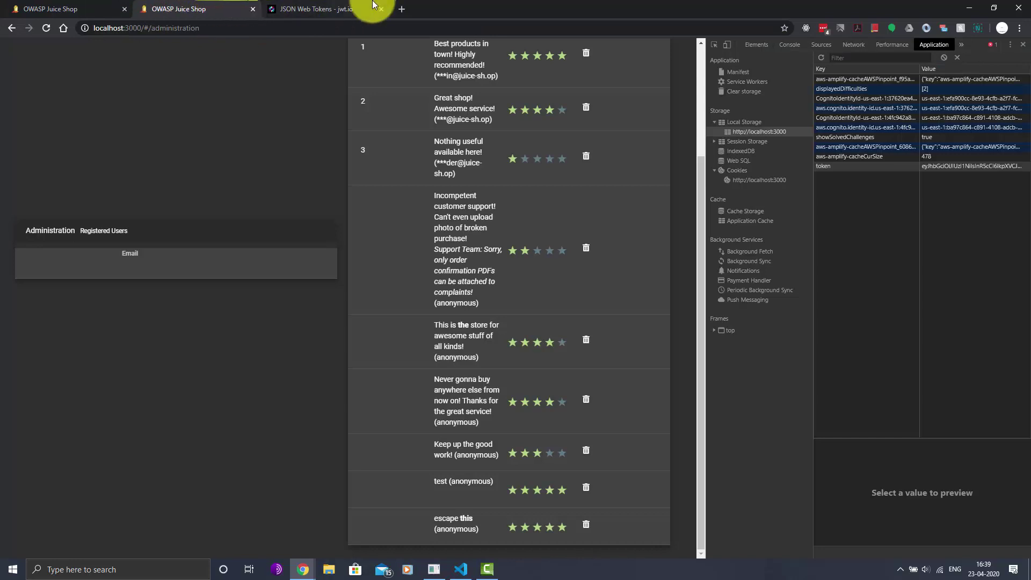
Show the one-star challenges on the score board and select the DOM XSS payload <iframe src="javascript:alert(`xss`)">
left_click(64, 8)
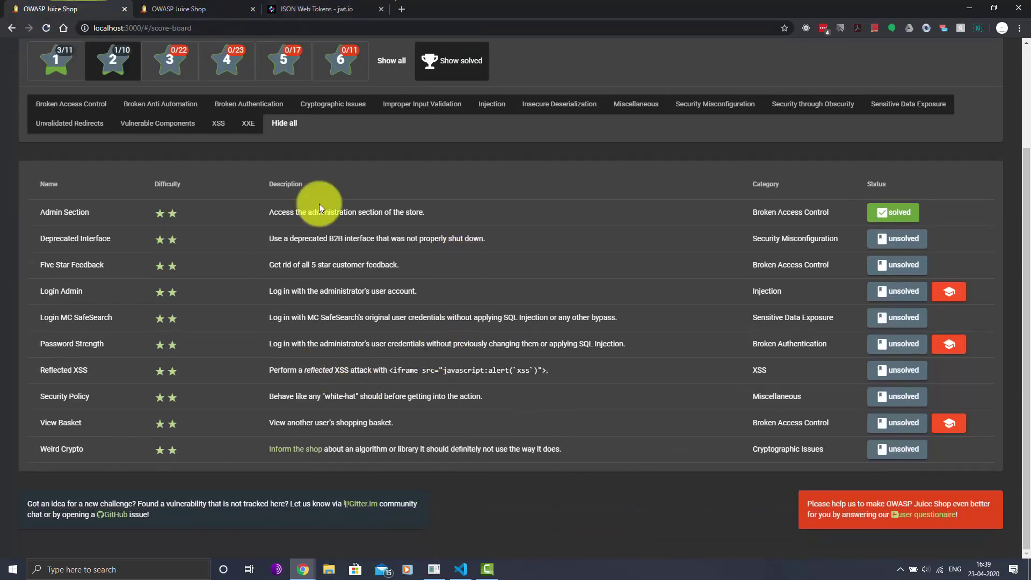
scroll(328, 304, "up", 3)
left_click(80, 191)
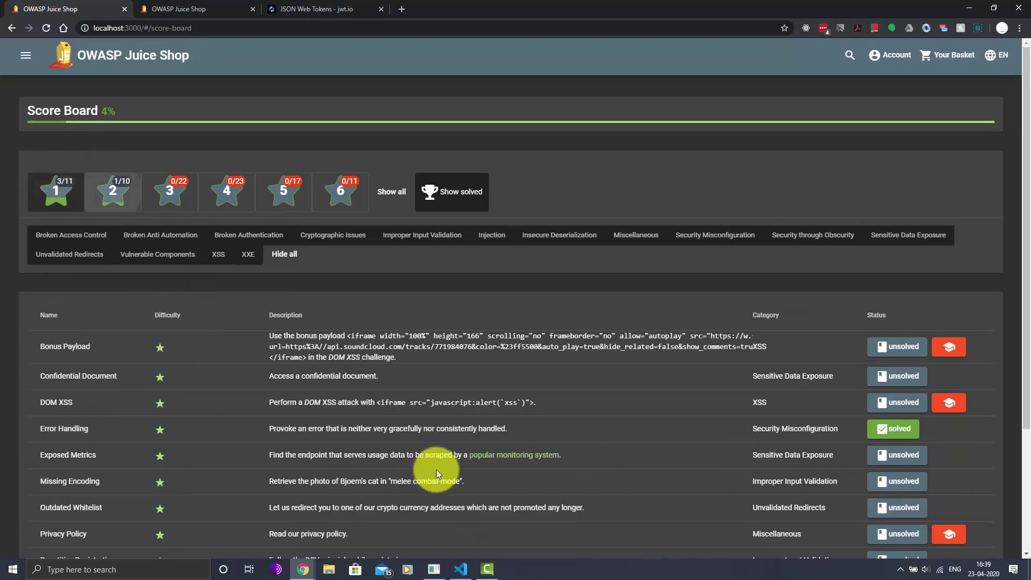
scroll(436, 469, "down", 3)
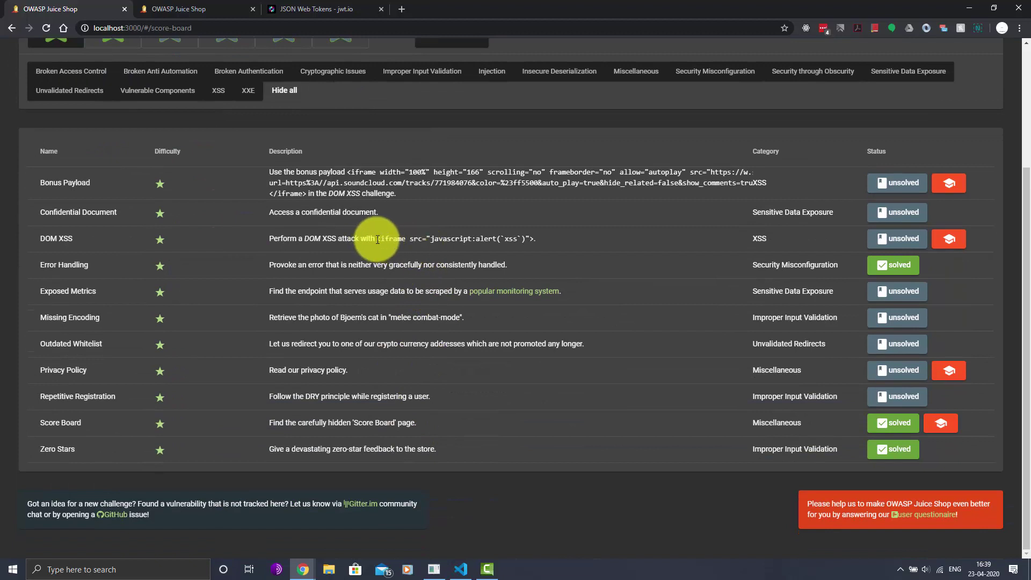
left_click_drag(377, 239, 534, 239)
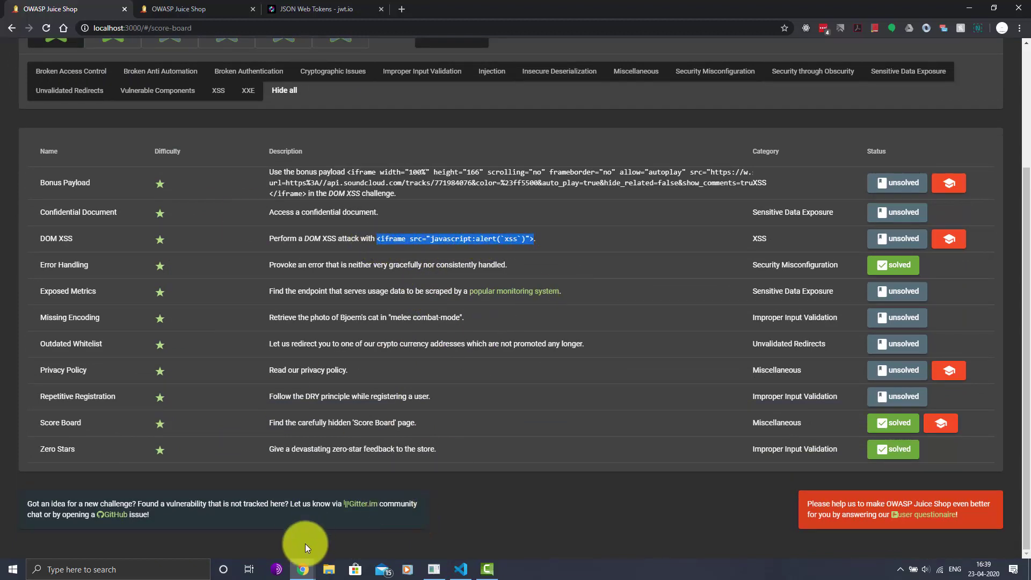
Start a new comment in the customer feedback form of the incognito window
left_click(302, 568)
left_click(361, 524)
left_click(421, 202)
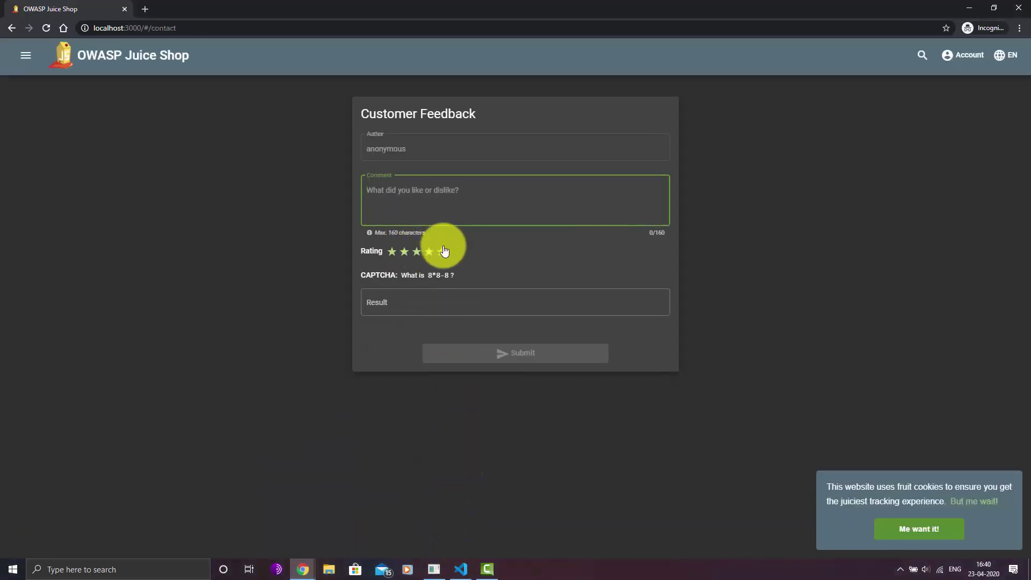
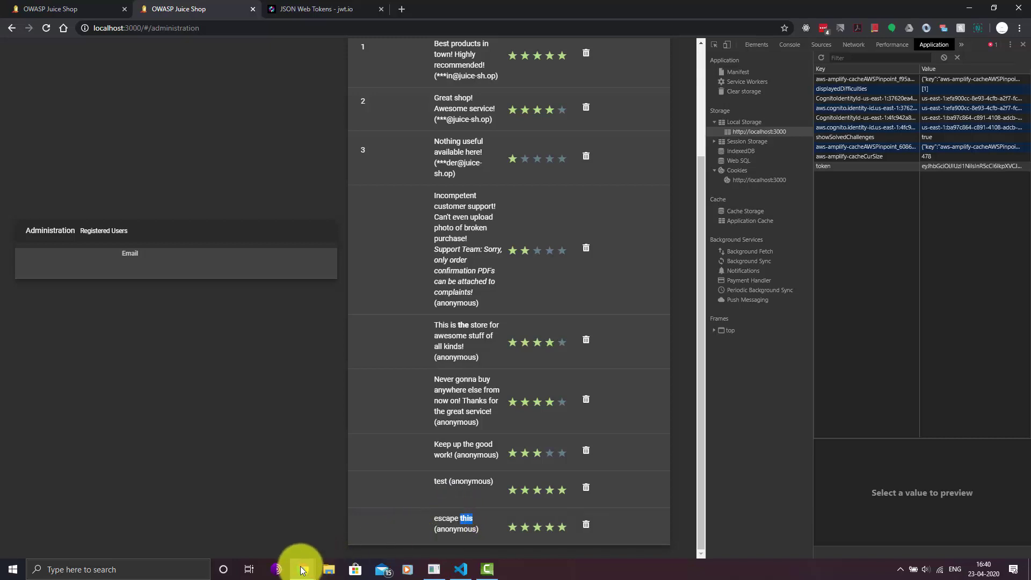
mouse_move(301, 565)
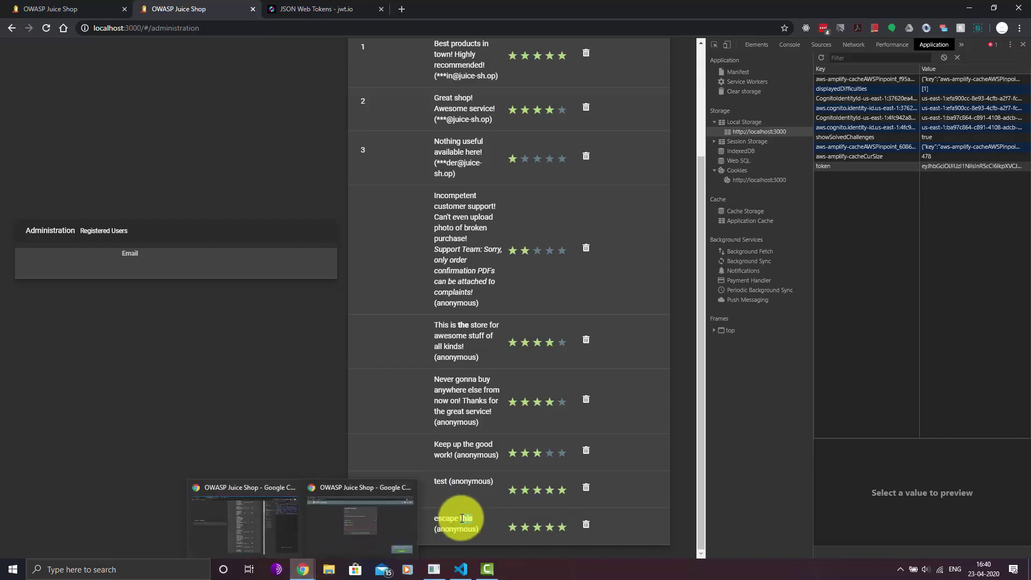
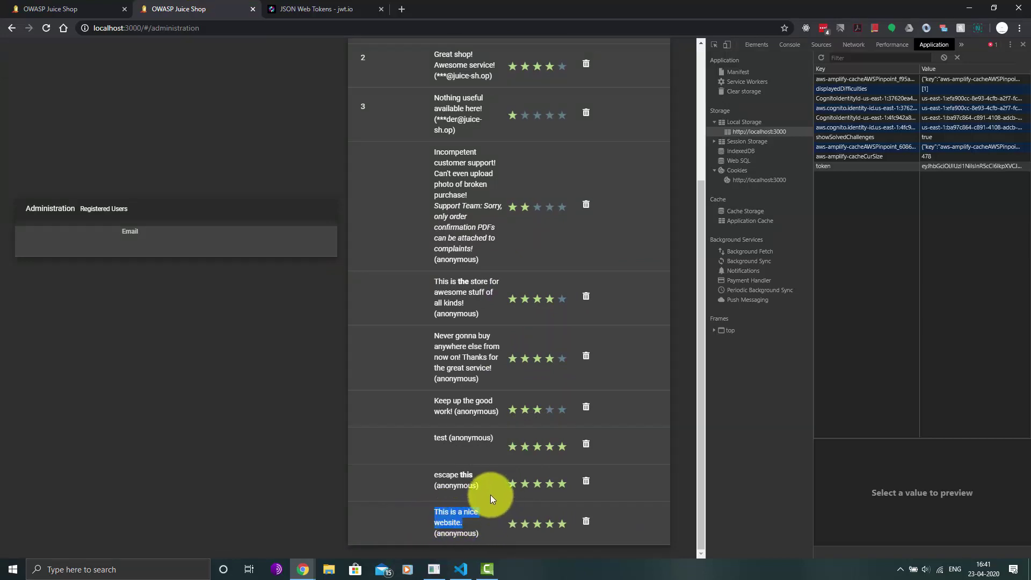
Inspect the markup of the "This is a nice website." and "escape this" comment cells, expanding the latter's node
key("ctrl+shift+c")
left_click(454, 514)
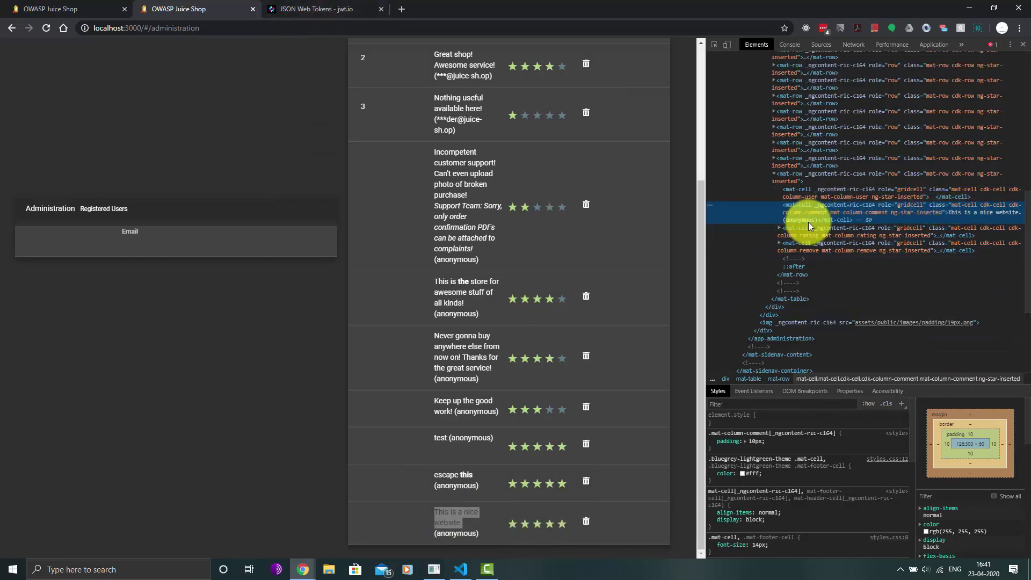
key("ctrl+shift+c")
left_click(456, 478)
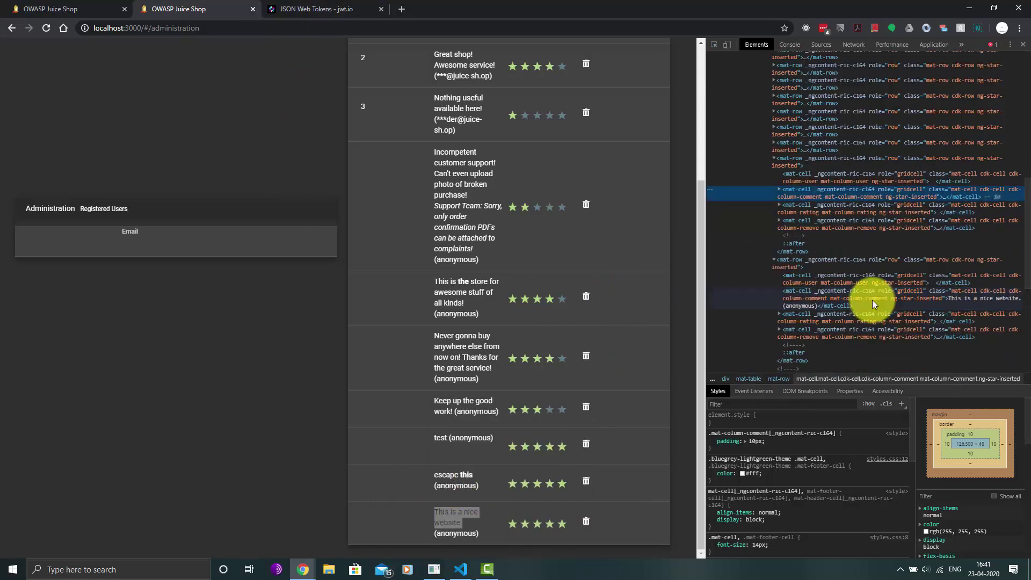
left_click(780, 189)
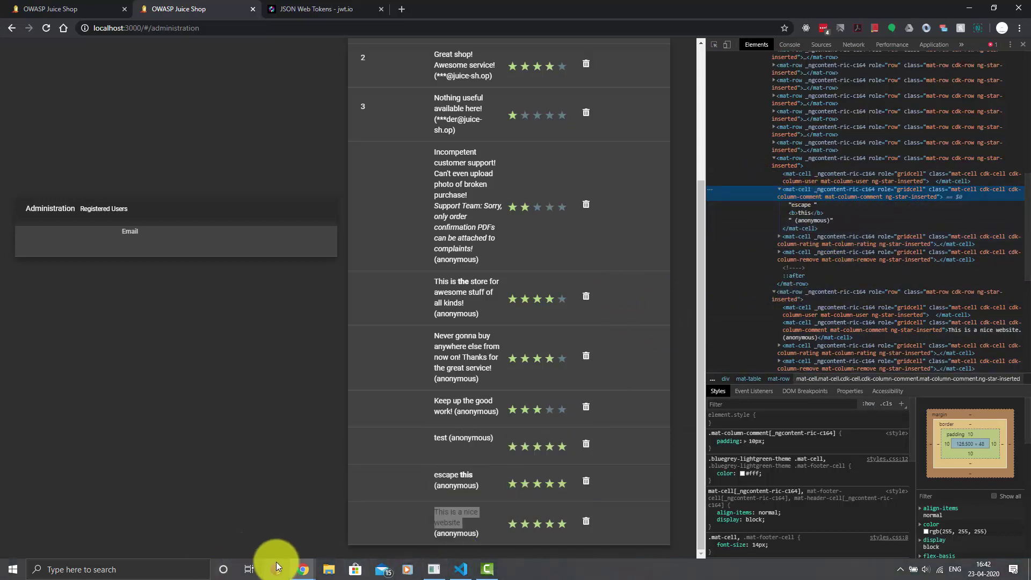
Activate the comment field of the incognito feedback form, then enter "mdn" as the query in a new tab of the main browser window
mouse_move(303, 568)
left_click(357, 546)
left_click(486, 201)
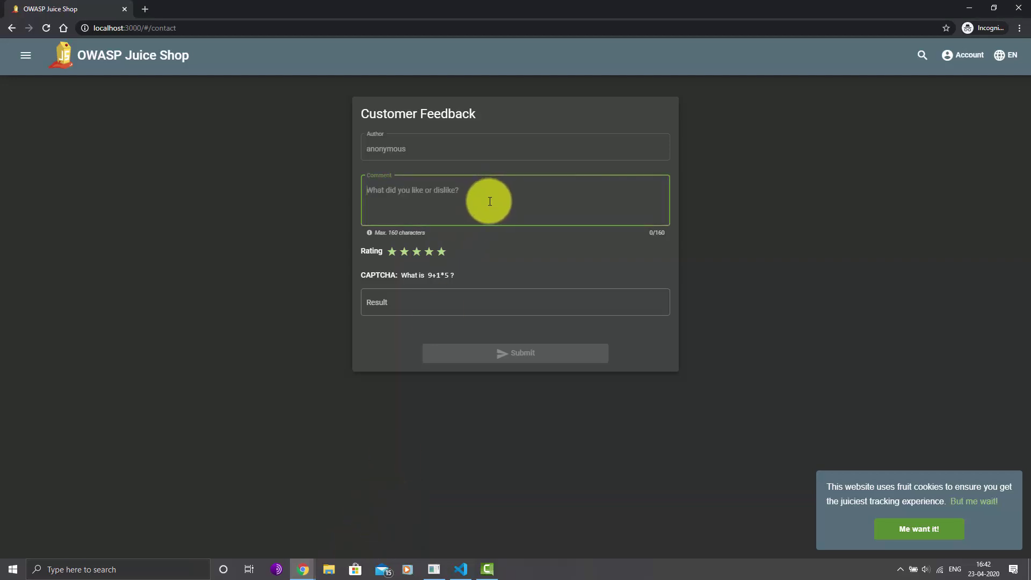
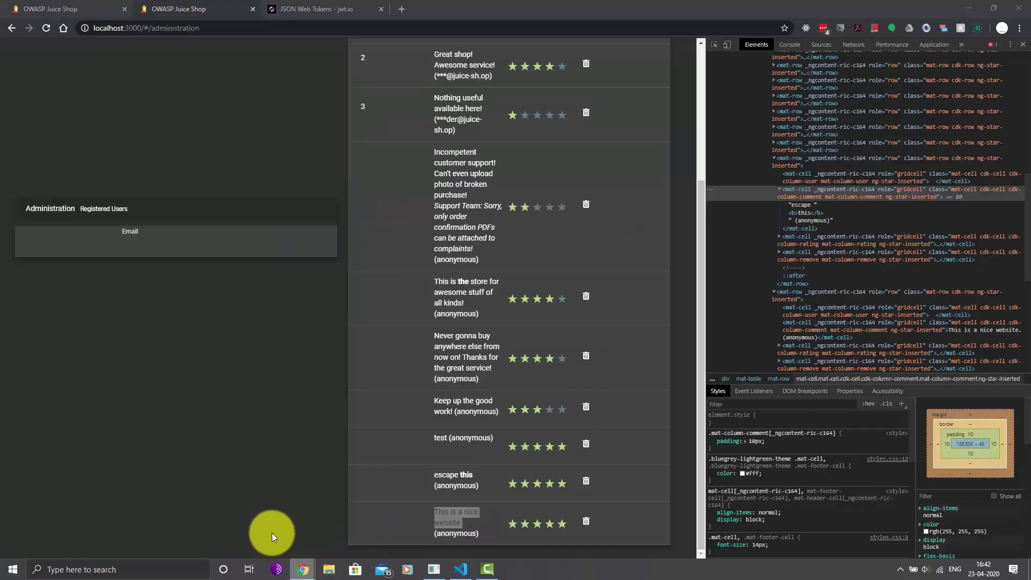
key("ctrl+t")
type("mdn")
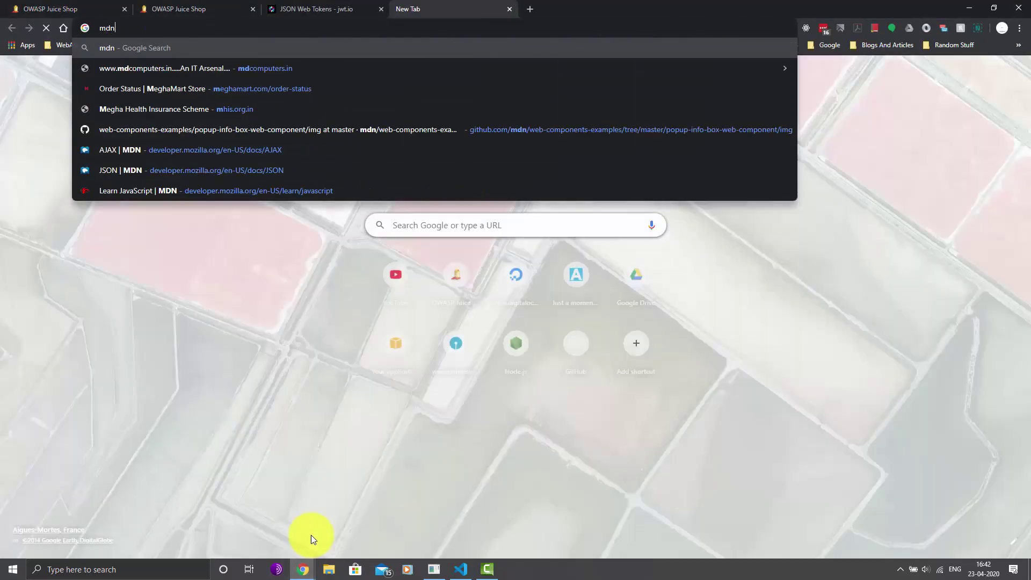
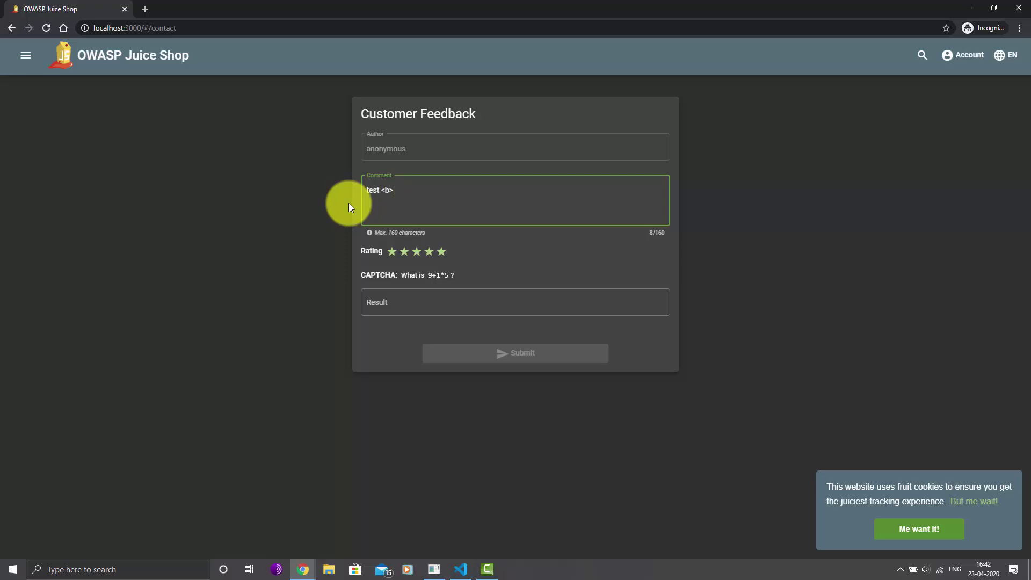
Complete the feedback comment as "test <b>this" with an unclosed bold tag and enter 14 as the CAPTCHA result
type("ths")
key("Left")
type("i")
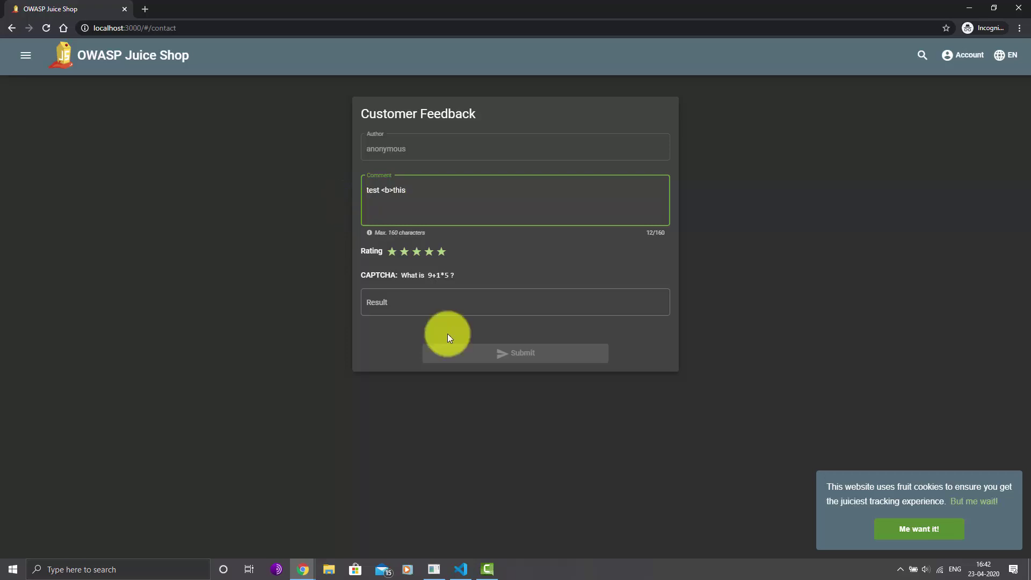
left_click(467, 295)
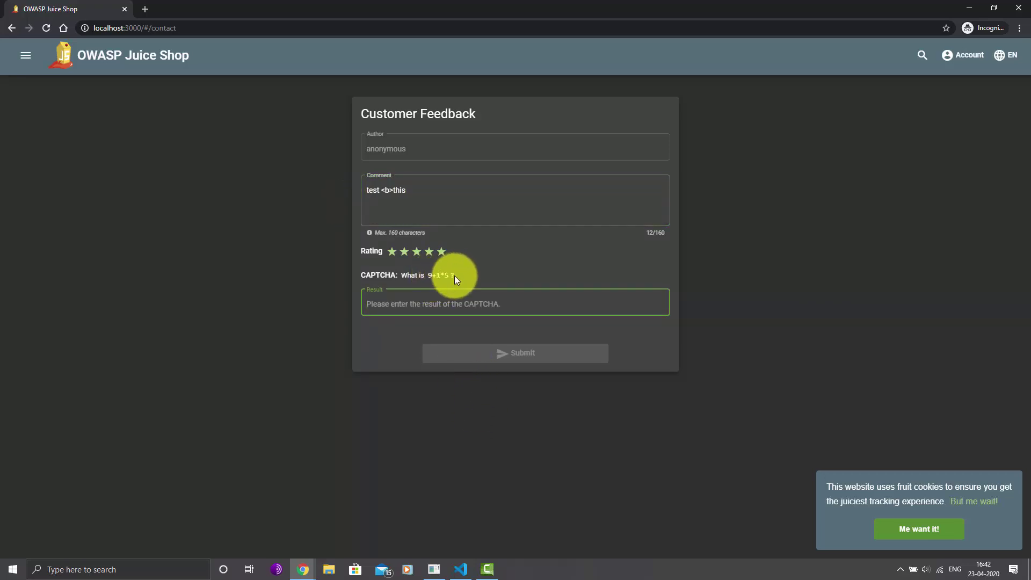
type("14")
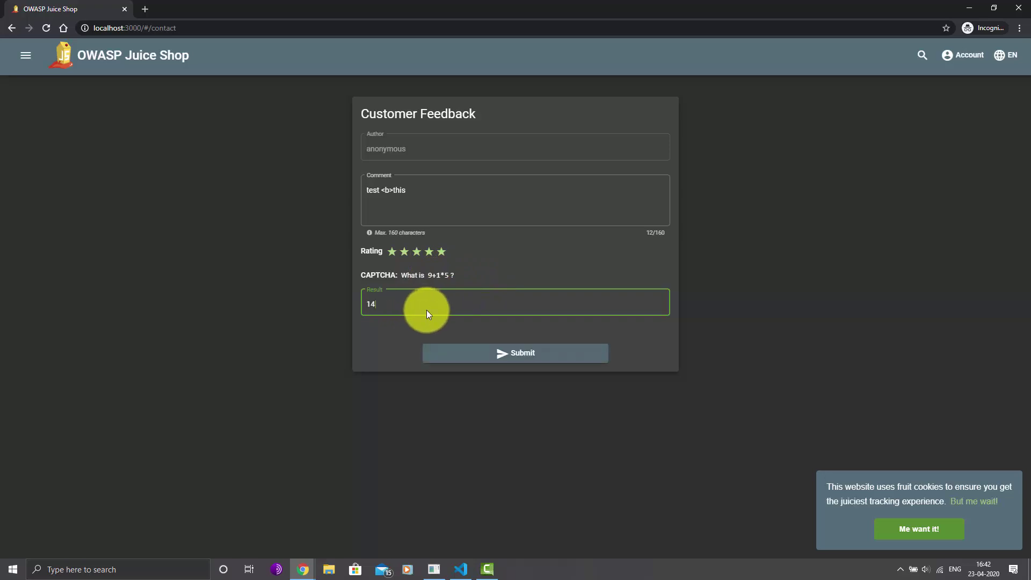
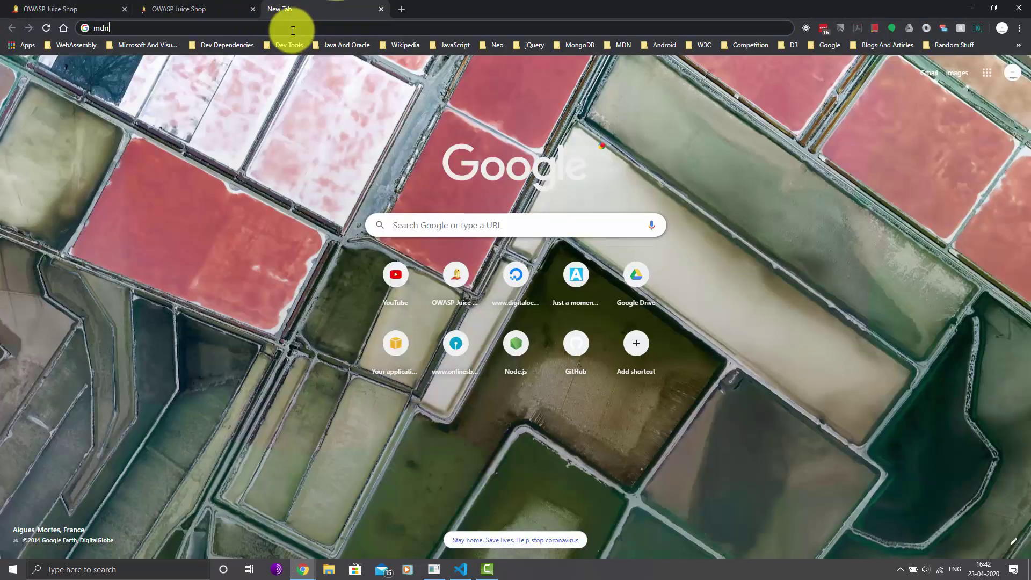
Search Google for "mdn iframe"
type(" iframe")
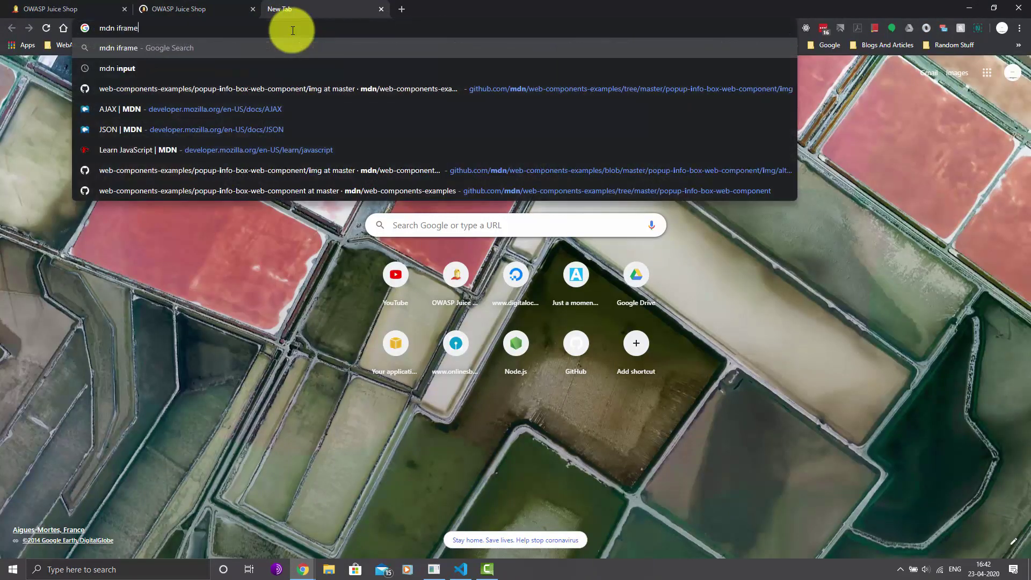
key("Return")
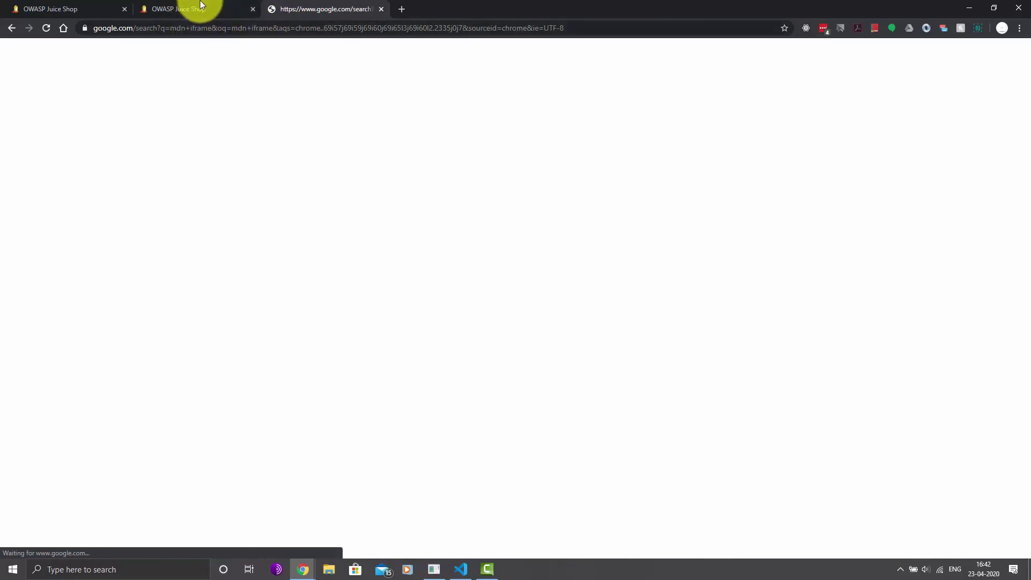
Check how the newest anonymous comment is rendered at the end of the administration page's feedback list
left_click(200, 7)
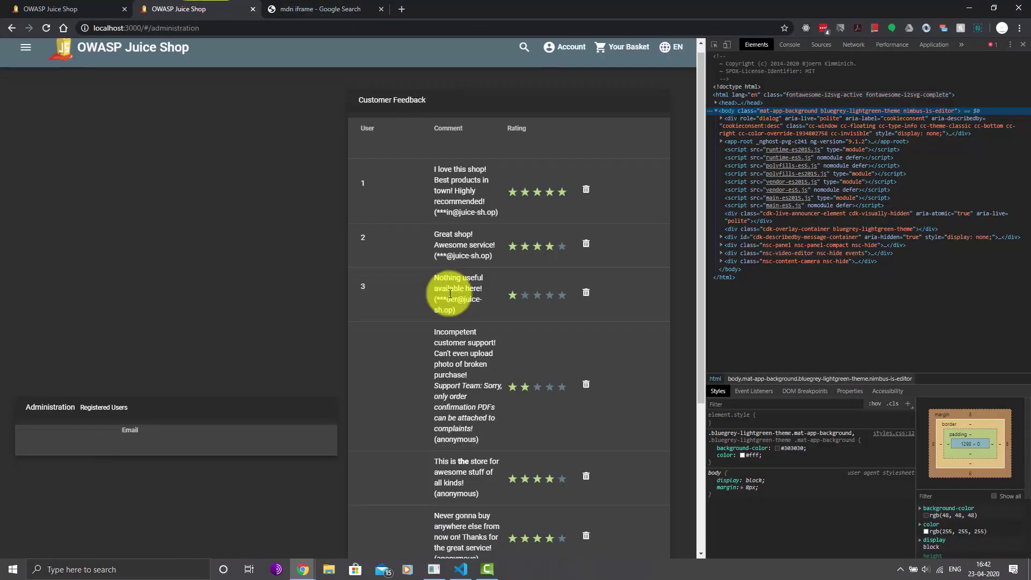
scroll(450, 288, "down", 4)
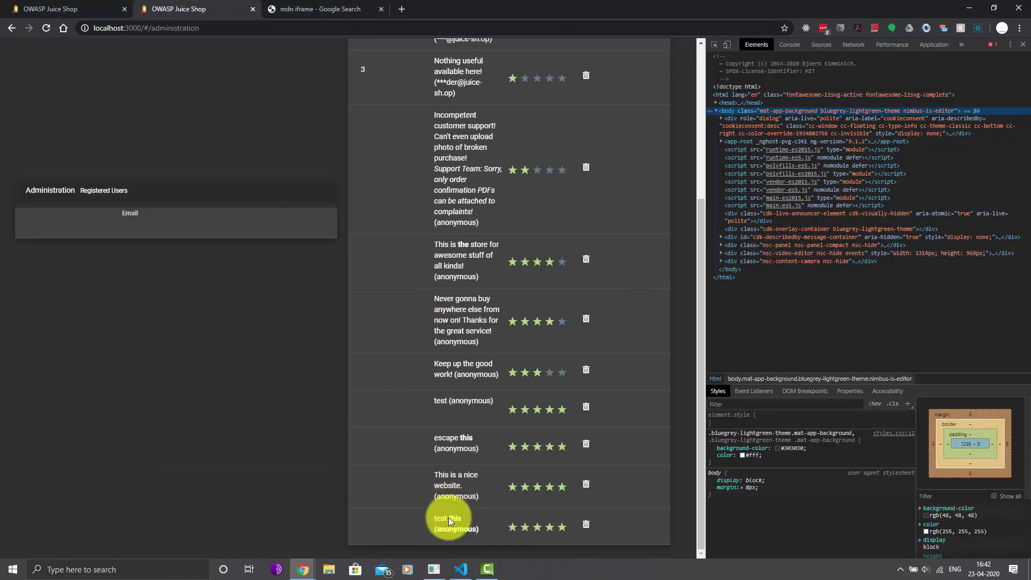
left_click_drag(448, 518, 469, 534)
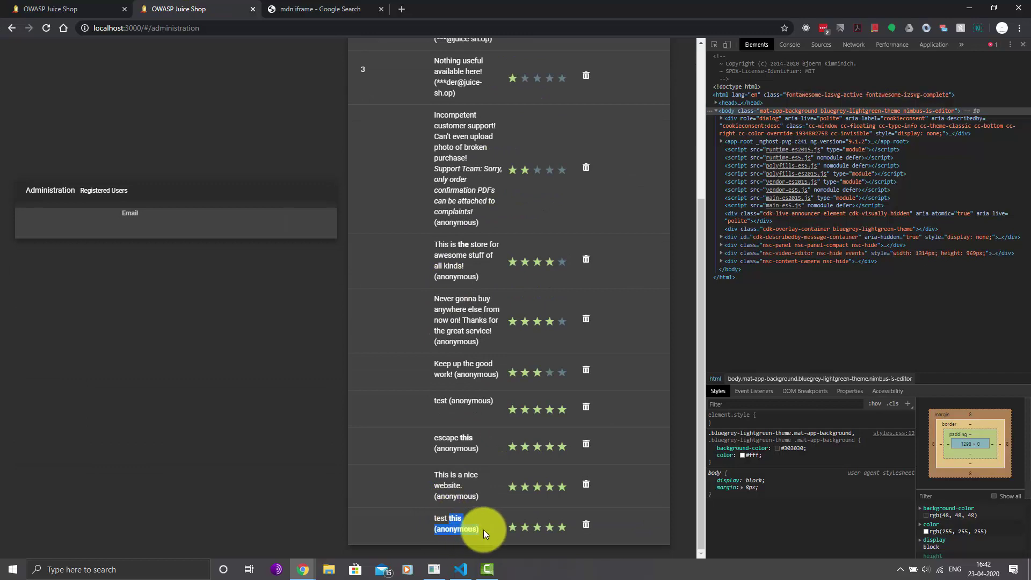
Open the MDN reference page for the <iframe> element from the search results
left_click(319, 9)
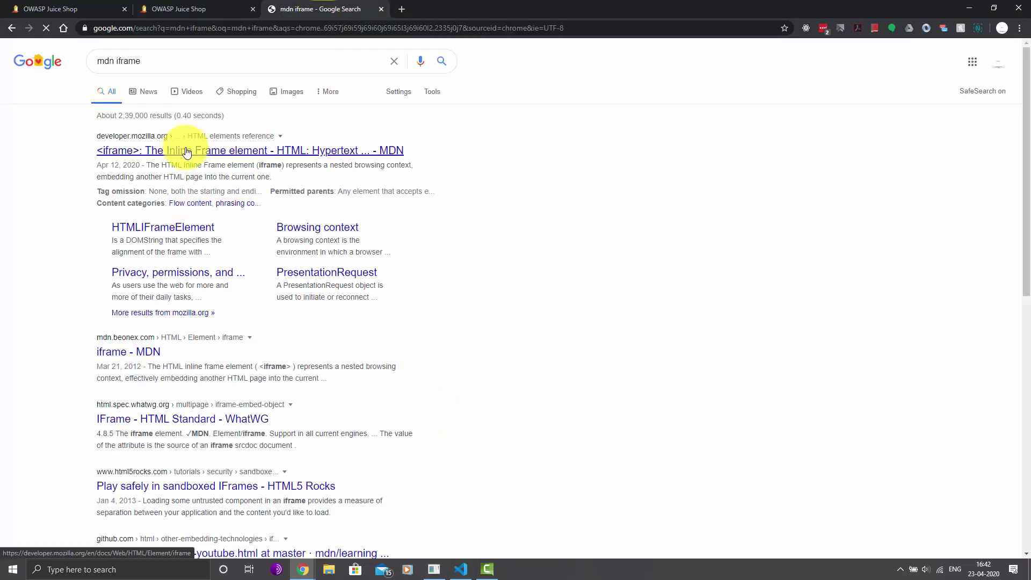
left_click(186, 153)
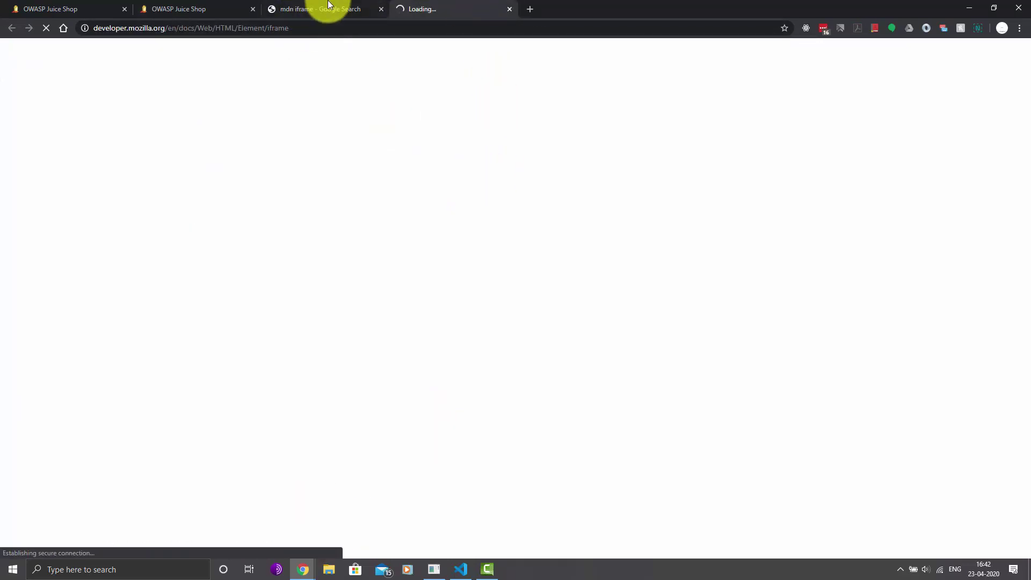
left_click(361, 6)
left_click(456, 9)
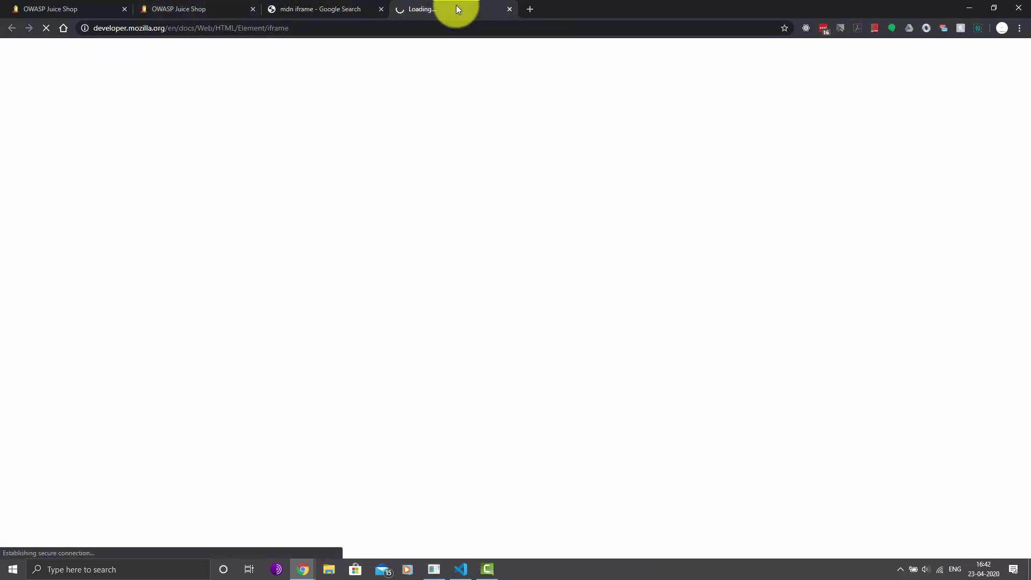
left_click(304, 8)
left_click(217, 8)
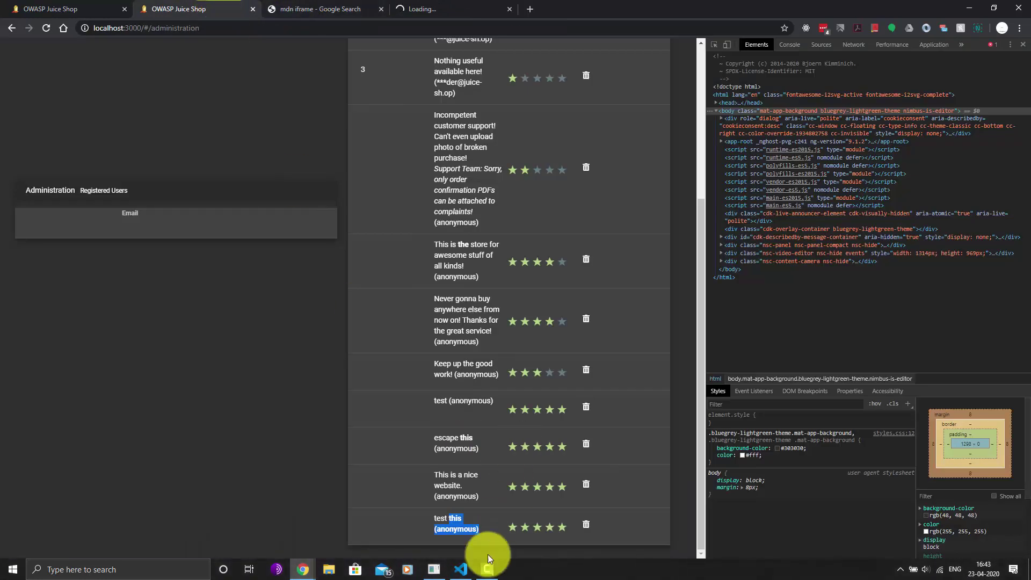
left_click(427, 9)
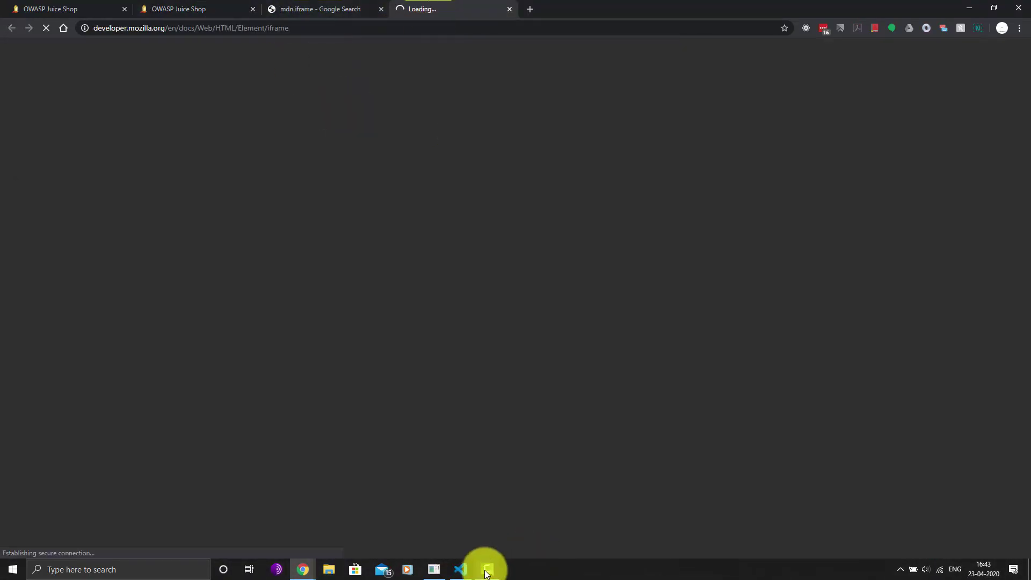
left_click(460, 569)
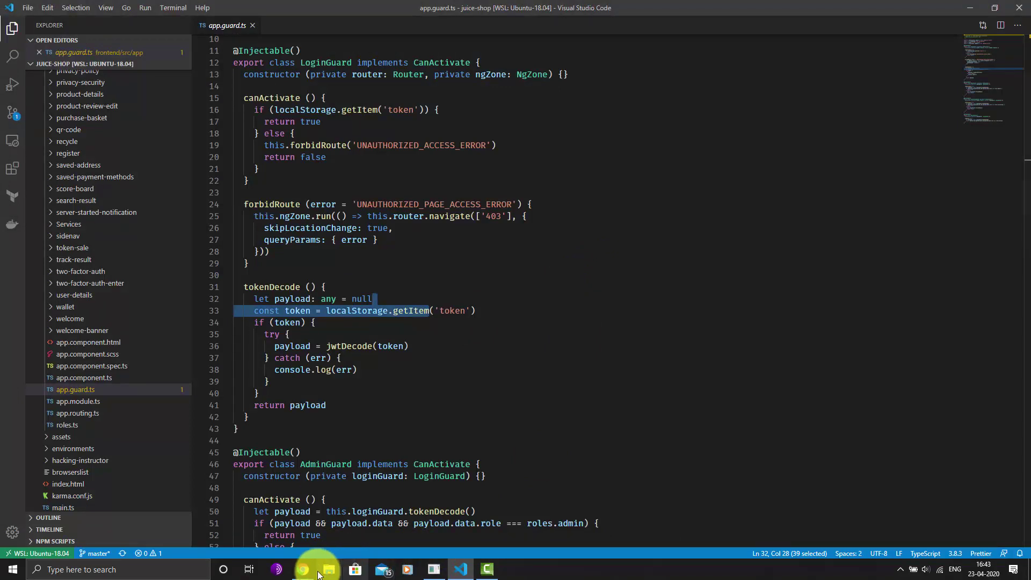
mouse_move(300, 567)
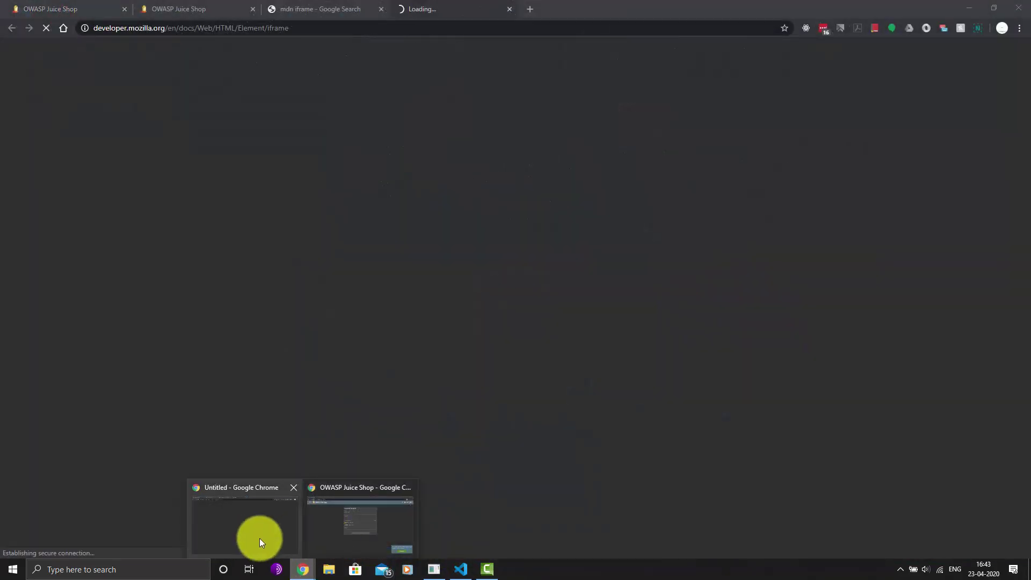
left_click(259, 538)
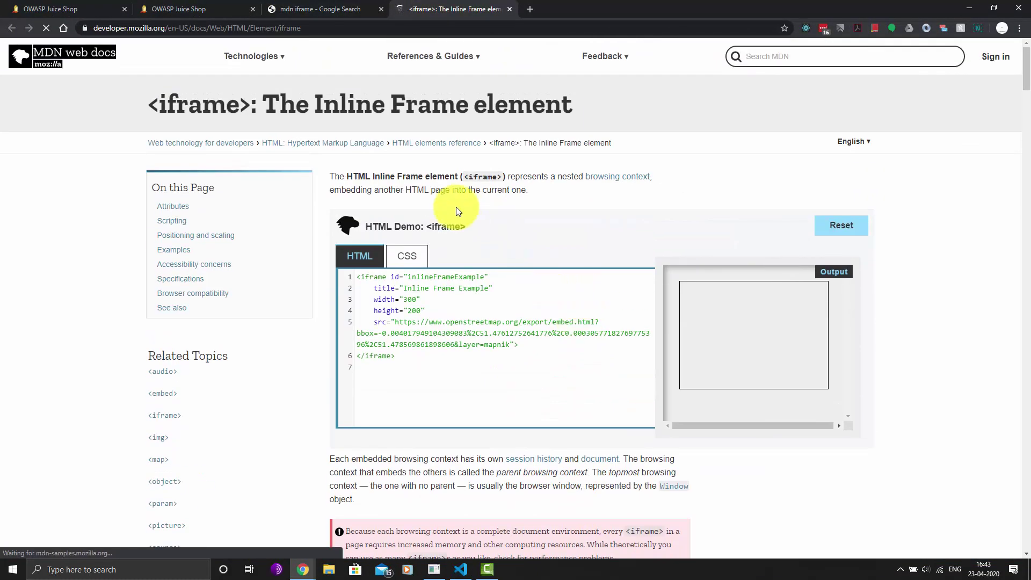
Examine the closing </iframe> tag in the MDN page's HTML demo code
scroll(476, 217, "down", 2)
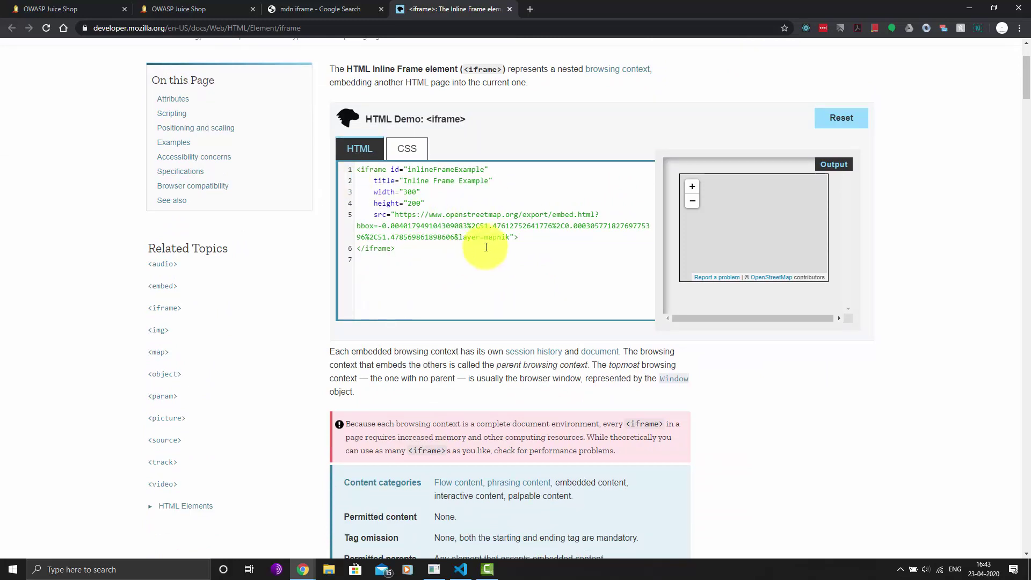
left_click(361, 249)
left_click(386, 248)
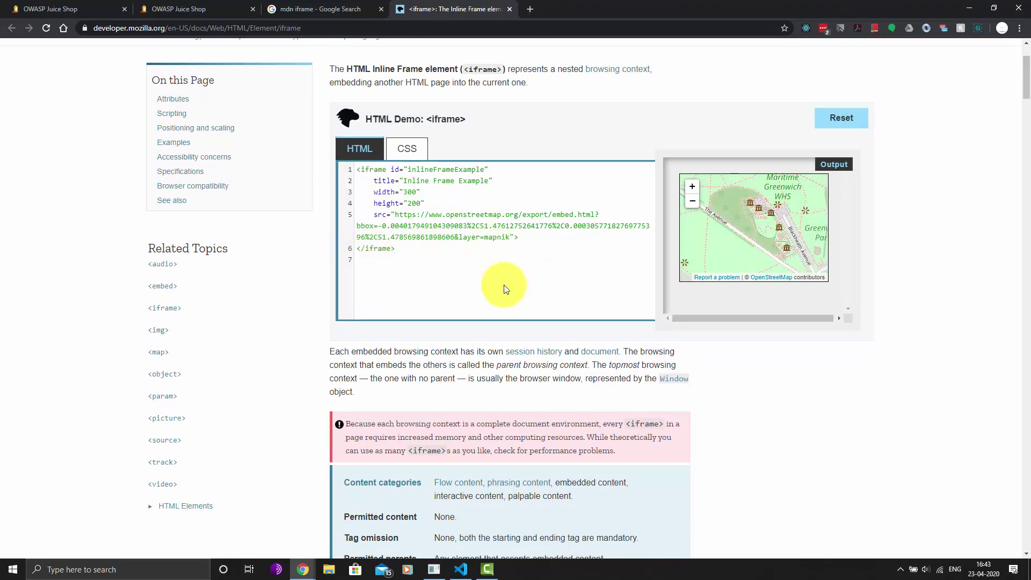
Fill in the incognito feedback form with the comment "This is nice. <iframe src="javascript:alert(`xss`)"></iframe>" and the CAPTCHA result 7
key("alt+Tab")
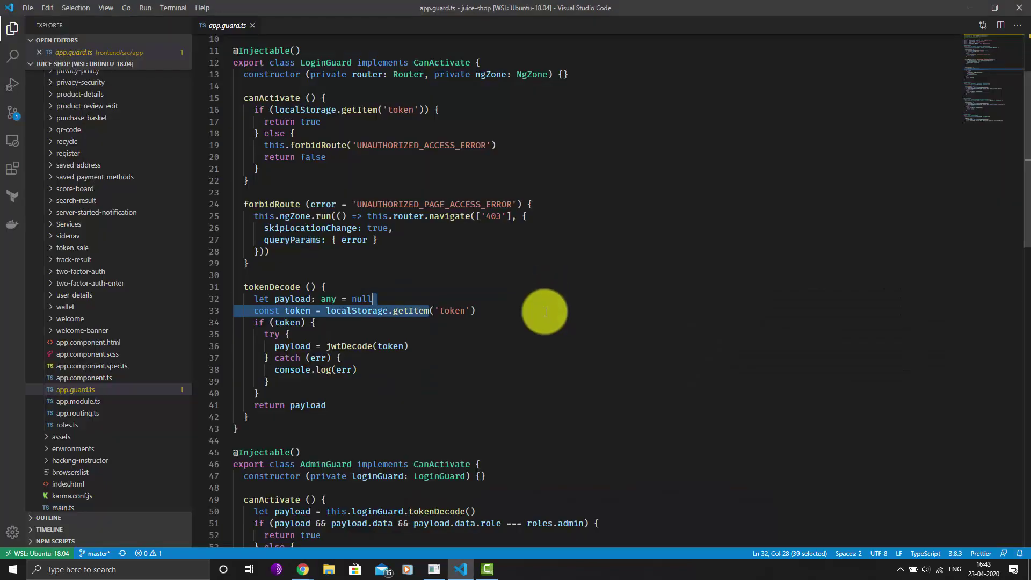
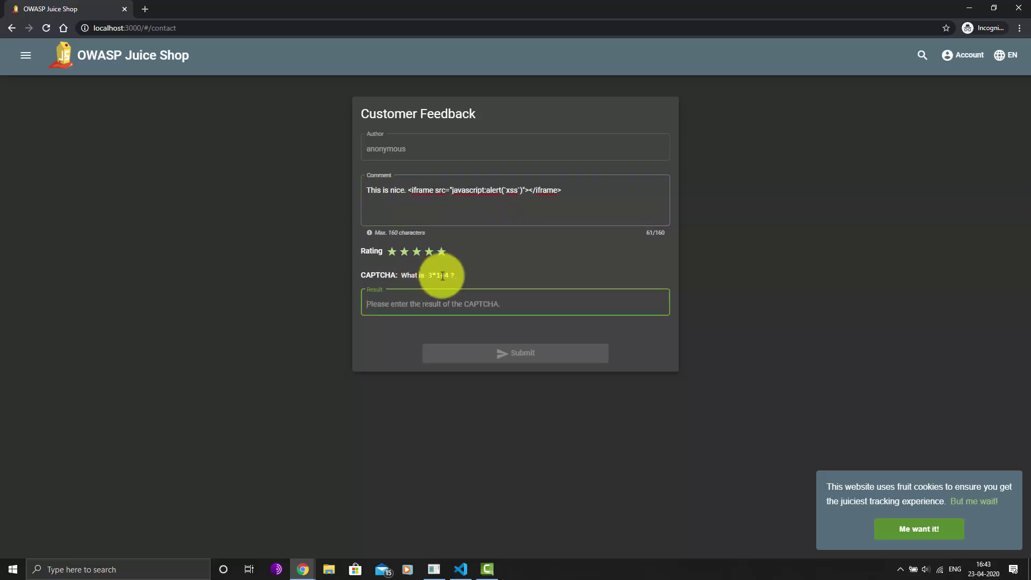
type("7")
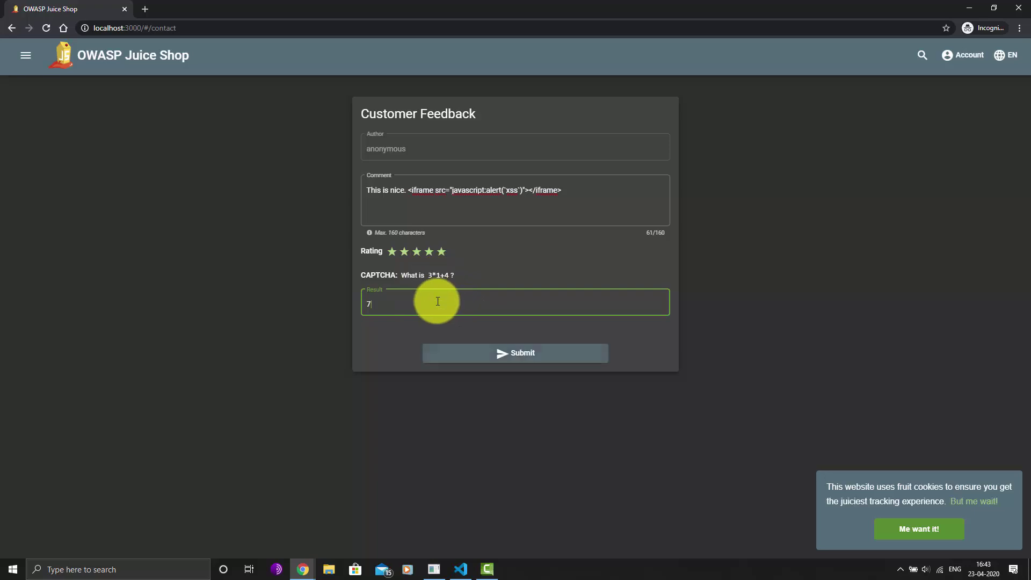
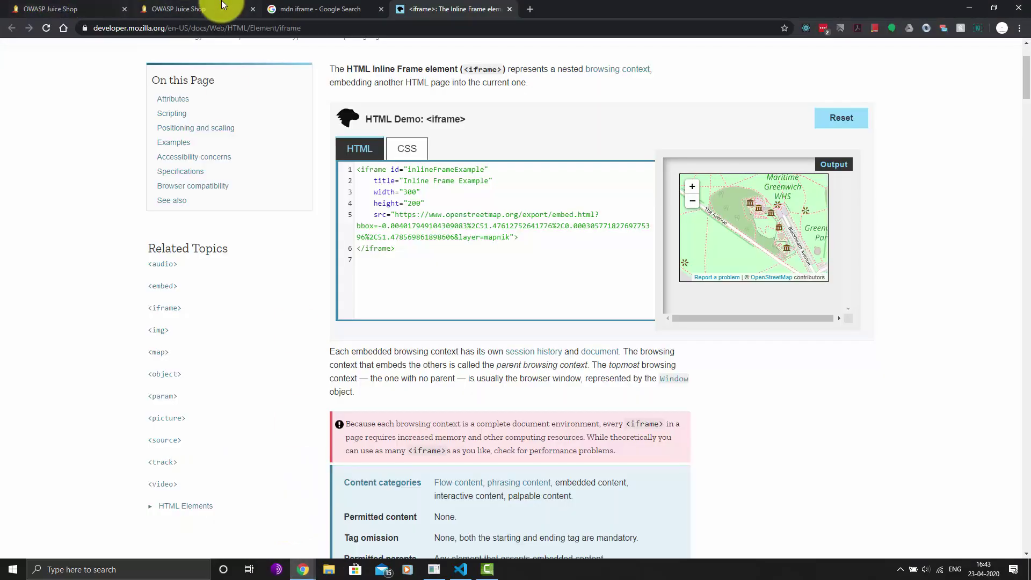
Return to the MDN iframe demo and place the cursor in its closing </iframe> tag
left_click(385, 248)
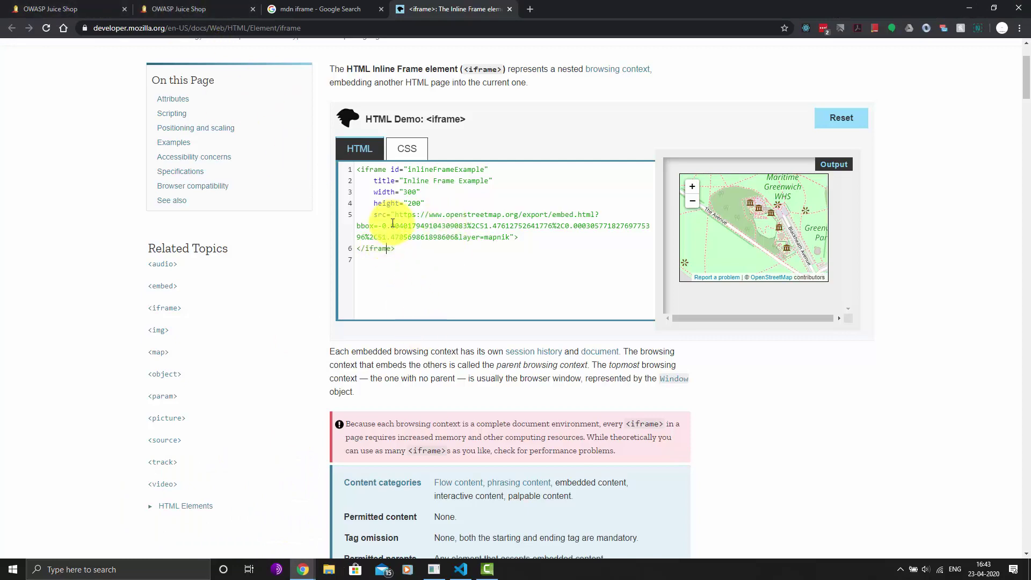
Examine the attribute list in the MDN iframe reference as far as the src and srcdoc descriptions
left_click_drag(392, 223, 449, 249)
scroll(449, 258, "down", 12)
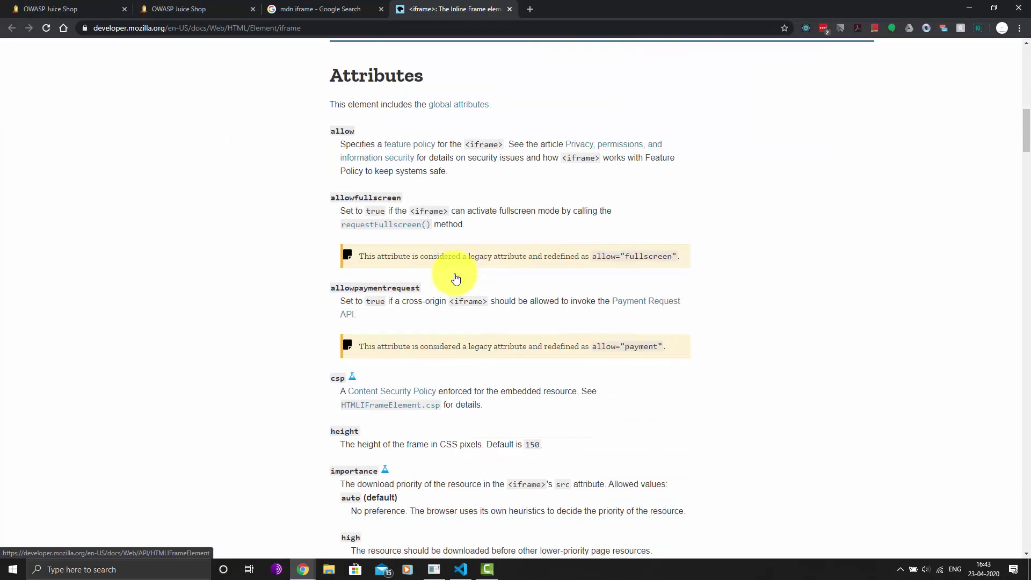
scroll(386, 383, "down", 10)
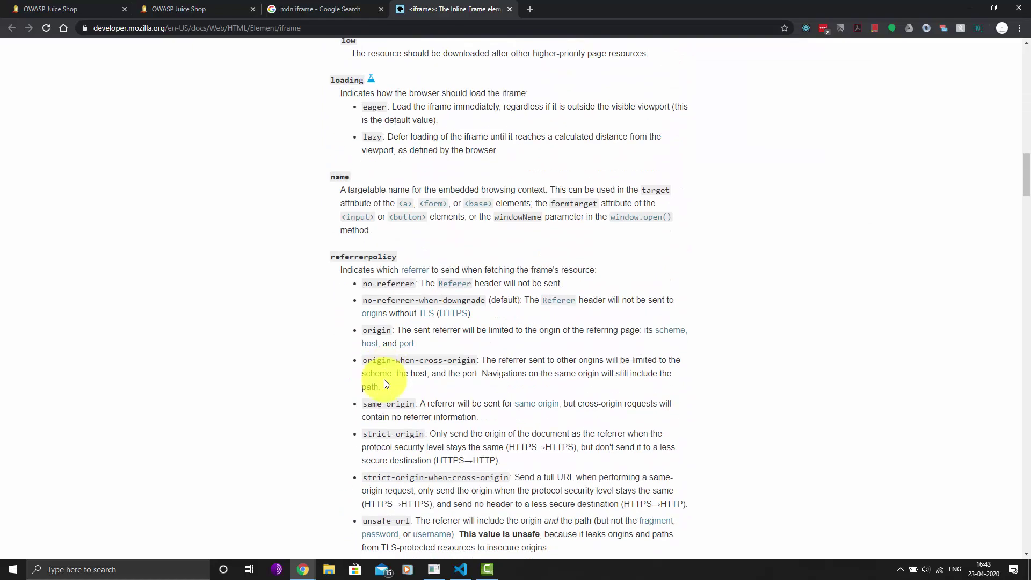
scroll(386, 383, "down", 18)
scroll(384, 379, "up", 3)
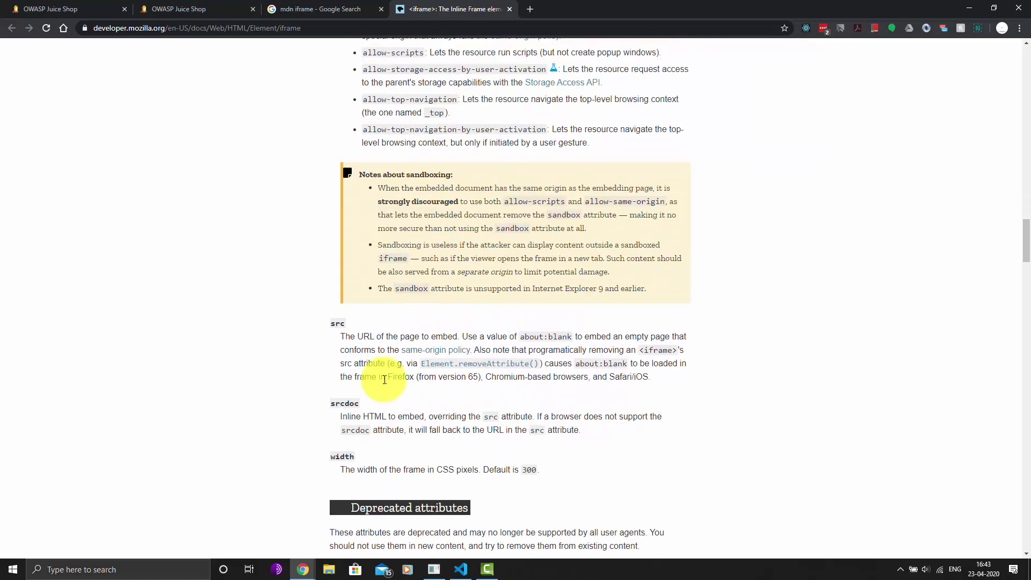
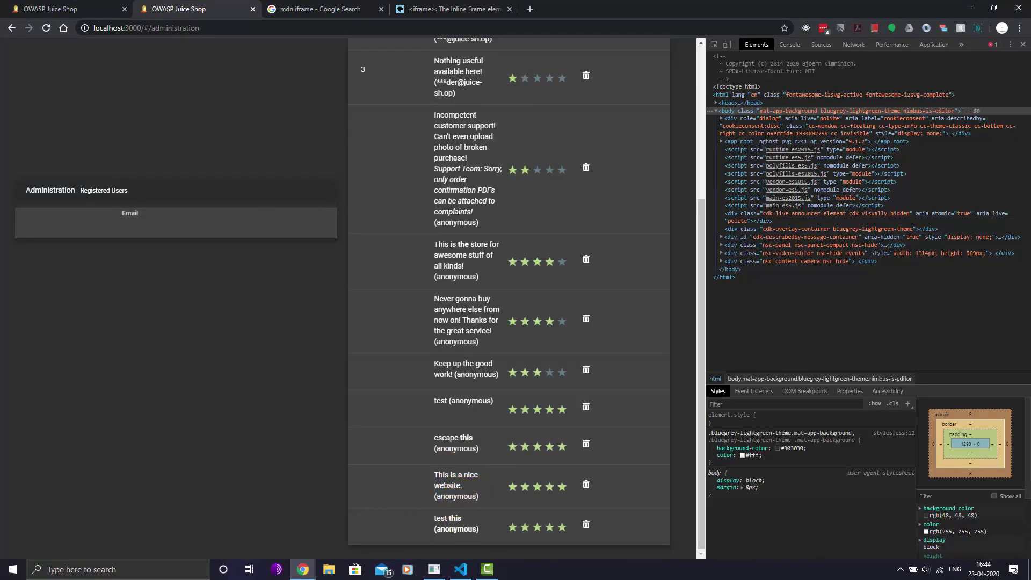
Switch to the Juice Shop score board and look up the iframe payload in the DOM XSS challenge
left_click(284, 9)
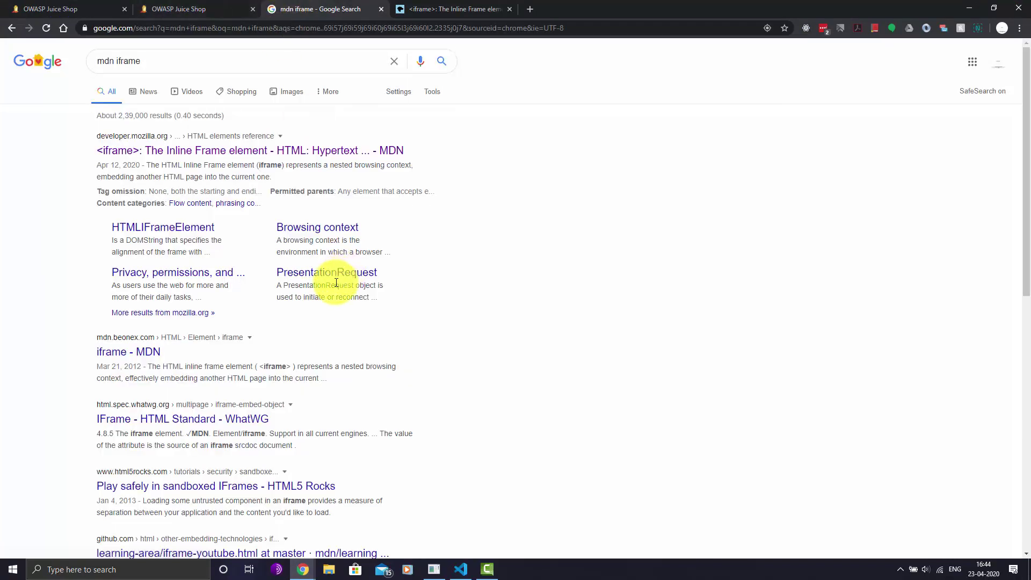
left_click(185, 9)
left_click(32, 10)
scroll(228, 350, "down", 3)
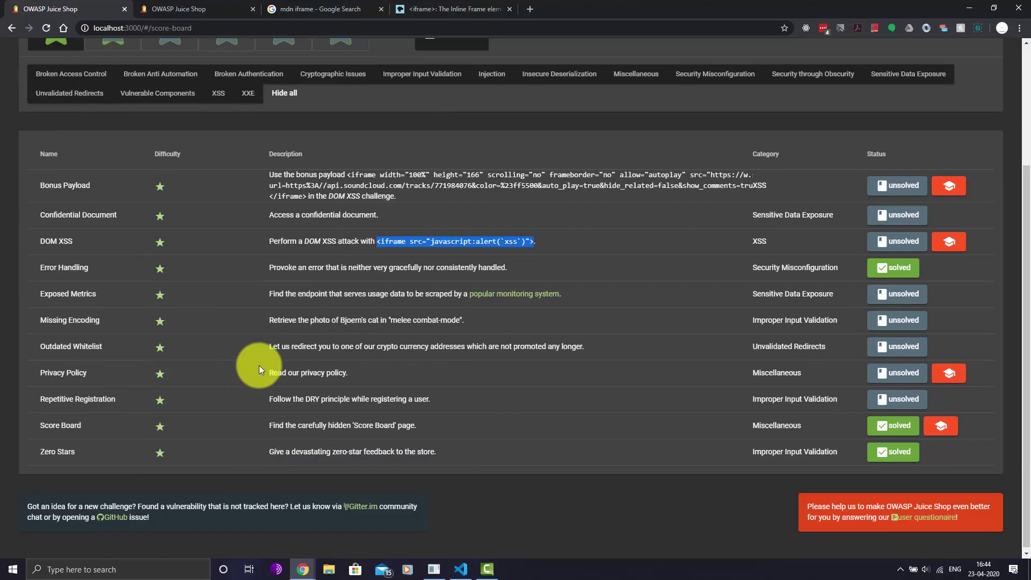
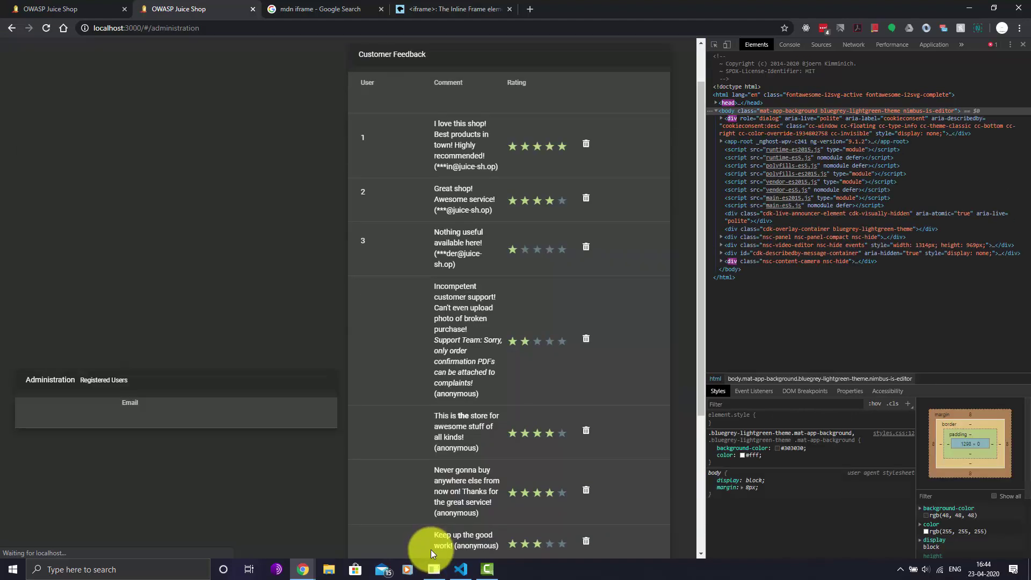
Inspect the newest "This is nice." feedback comment on the administration page and examine the surrounding DOM markup for an iframe
scroll(498, 451, "down", 3)
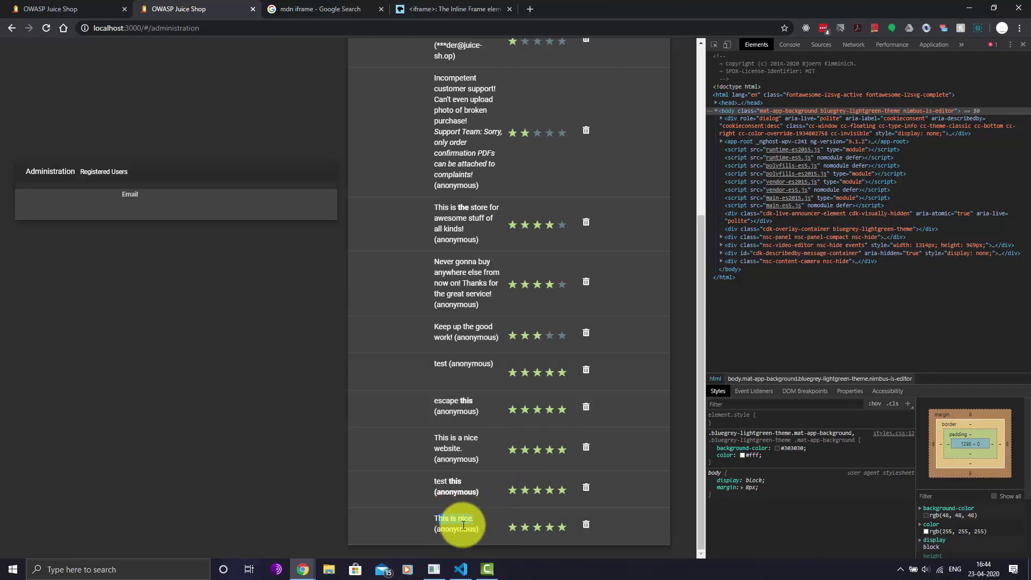
left_click(714, 45)
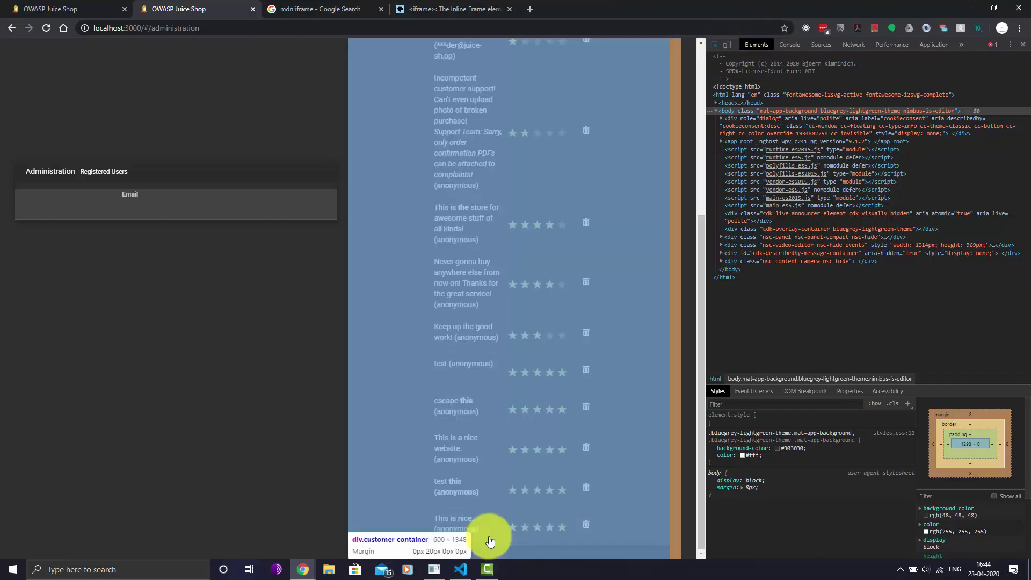
left_click(456, 523)
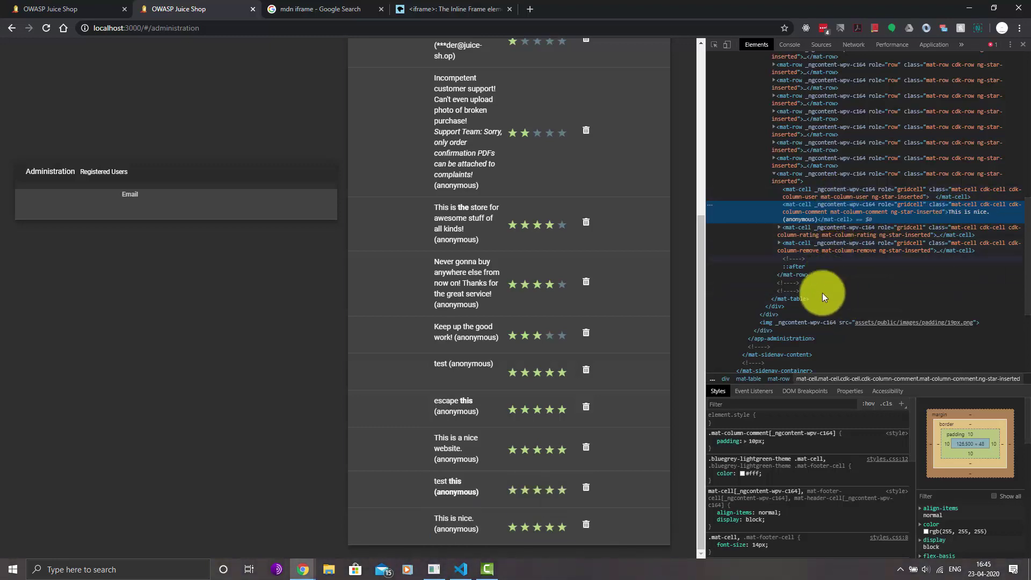
scroll(811, 331, "down", 1)
scroll(811, 331, "down", 3)
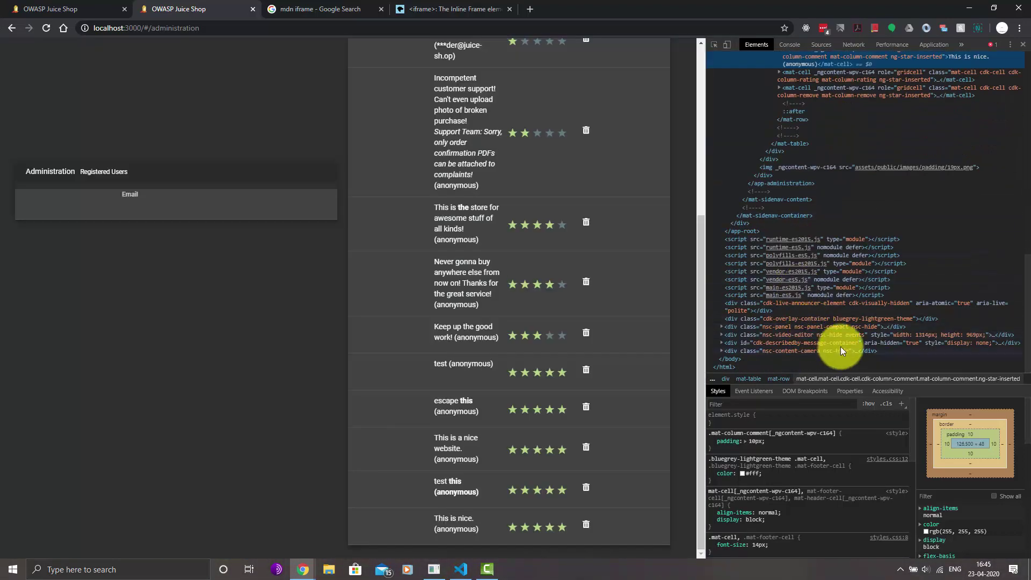
scroll(841, 344, "up", 3)
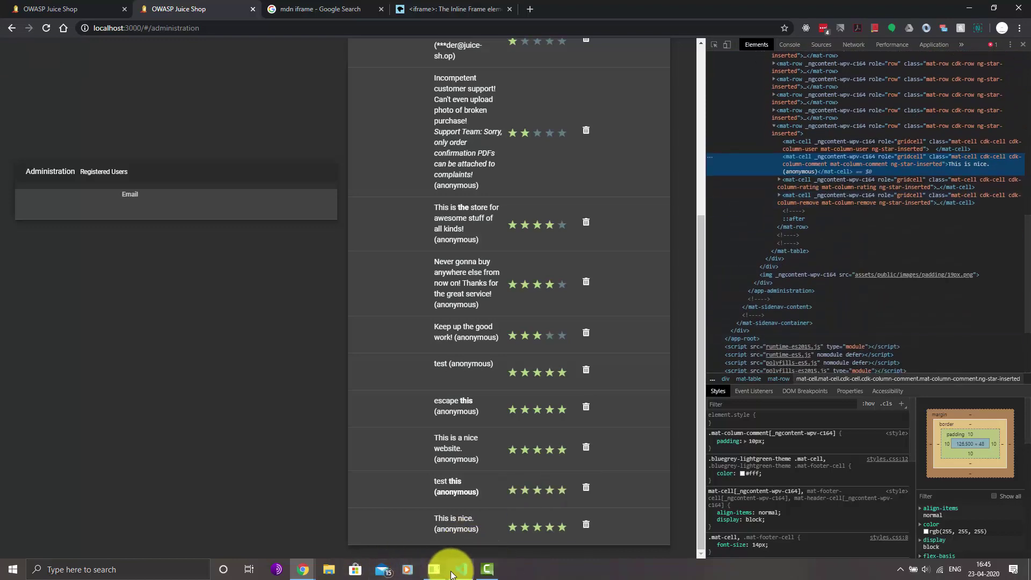
Return to the incognito Customer Feedback form and check whether its Result, Comment and Author fields accept input
left_click(454, 571)
mouse_move(303, 569)
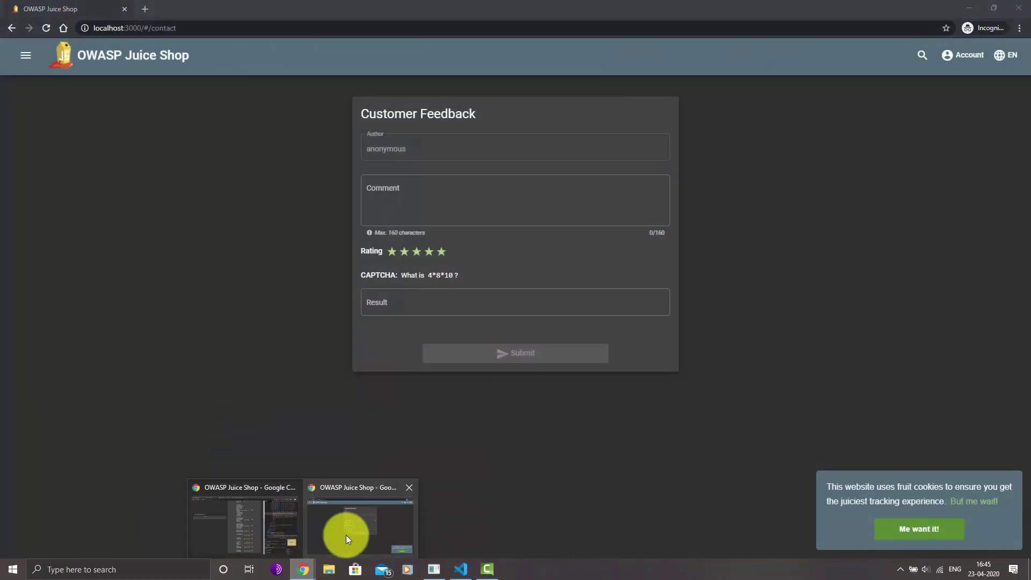
left_click(345, 534)
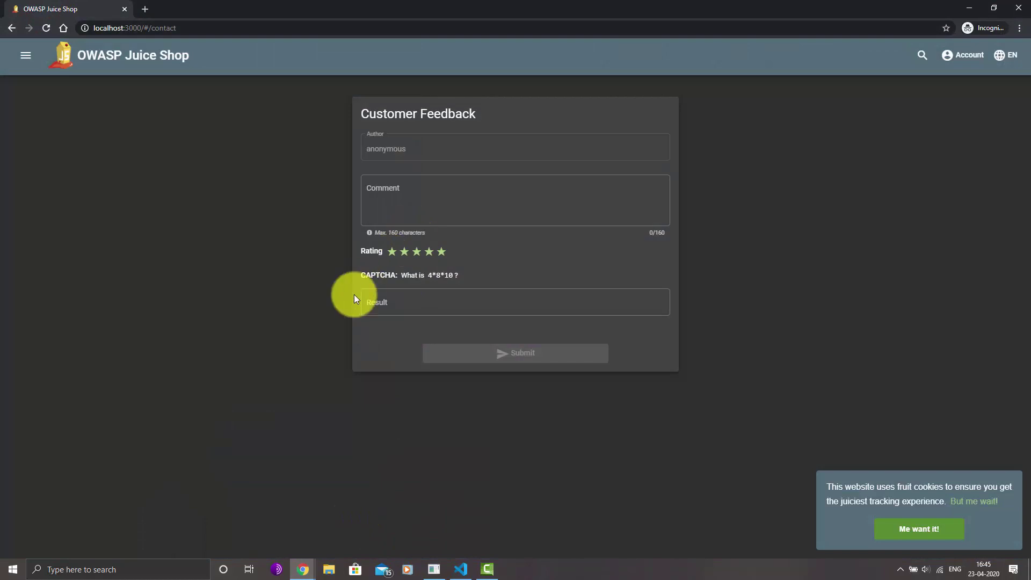
mouse_move(301, 567)
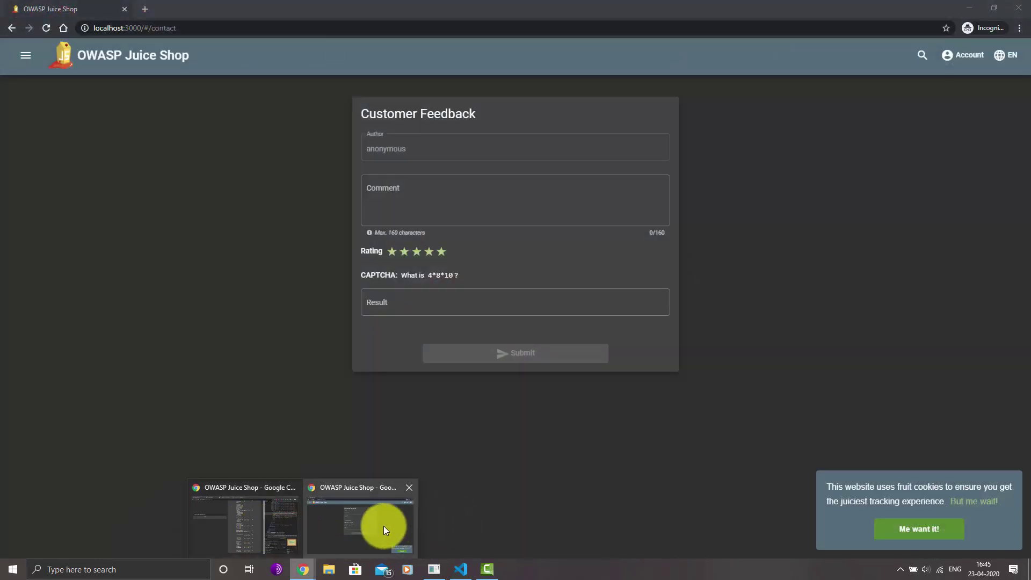
left_click(380, 525)
left_click(452, 302)
left_click(437, 206)
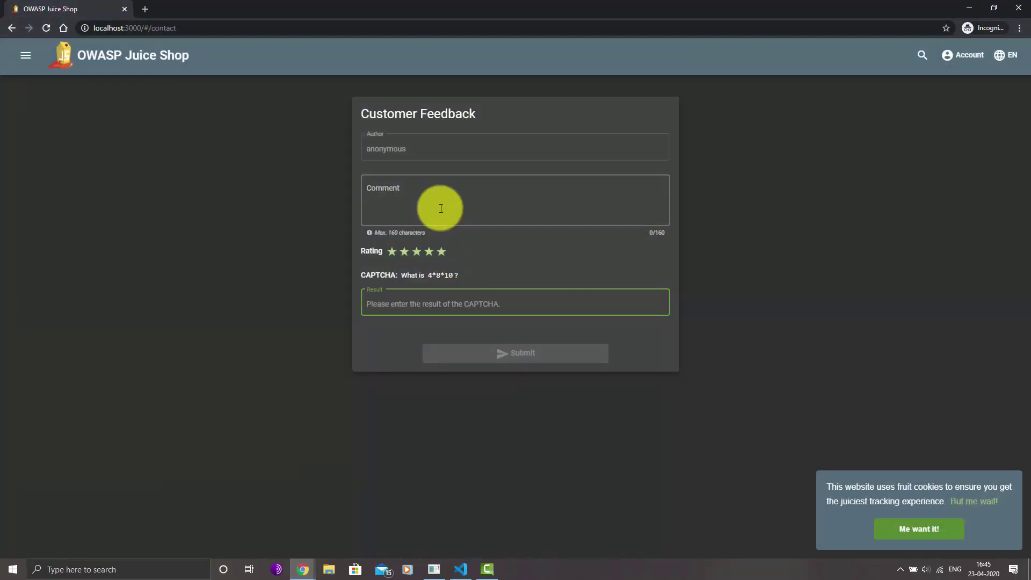
left_click(442, 152)
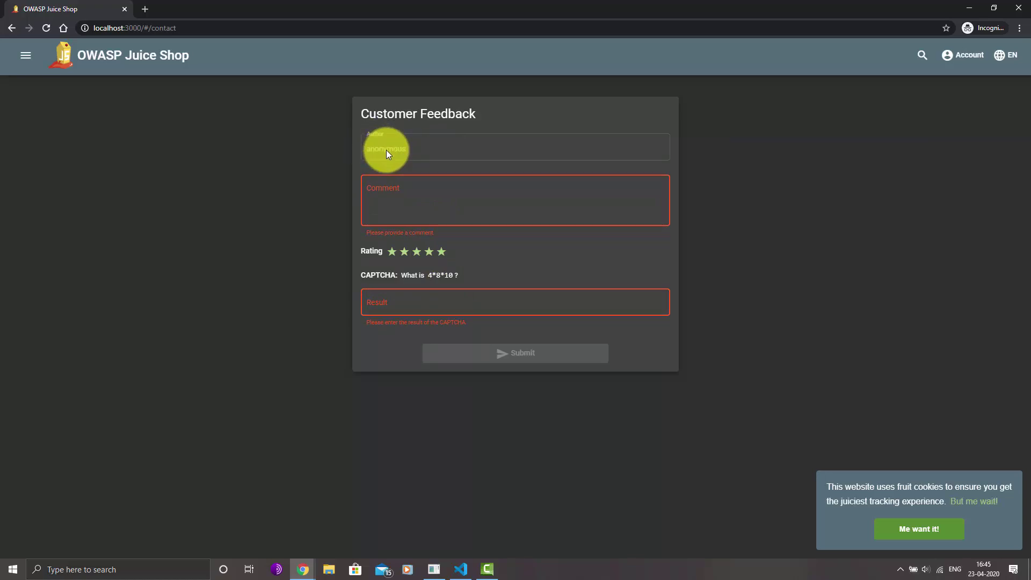
Inspect the Author field of the feedback form in the developer tools and select its input element in the markup
key("F12")
left_click(714, 45)
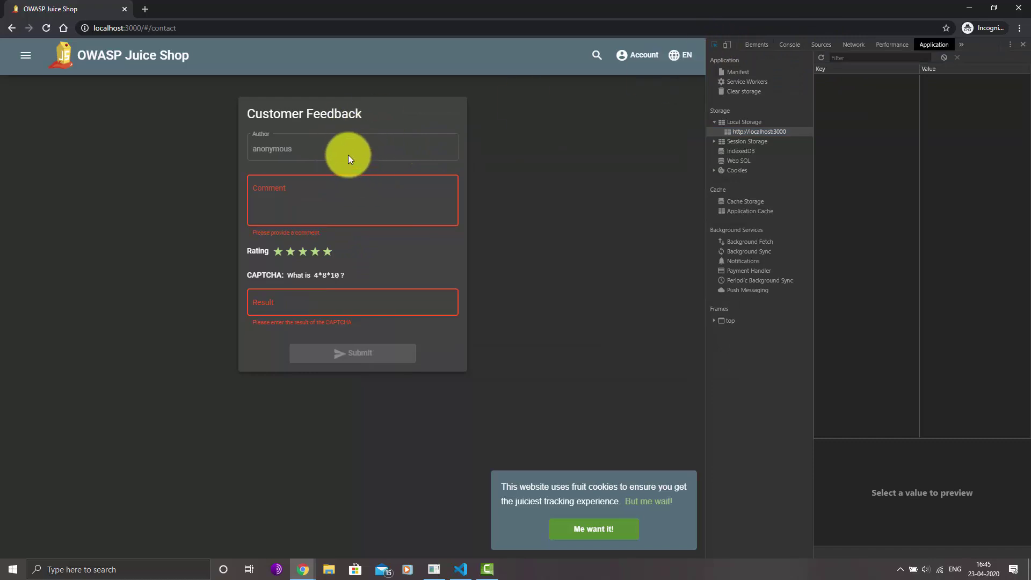
left_click(343, 153)
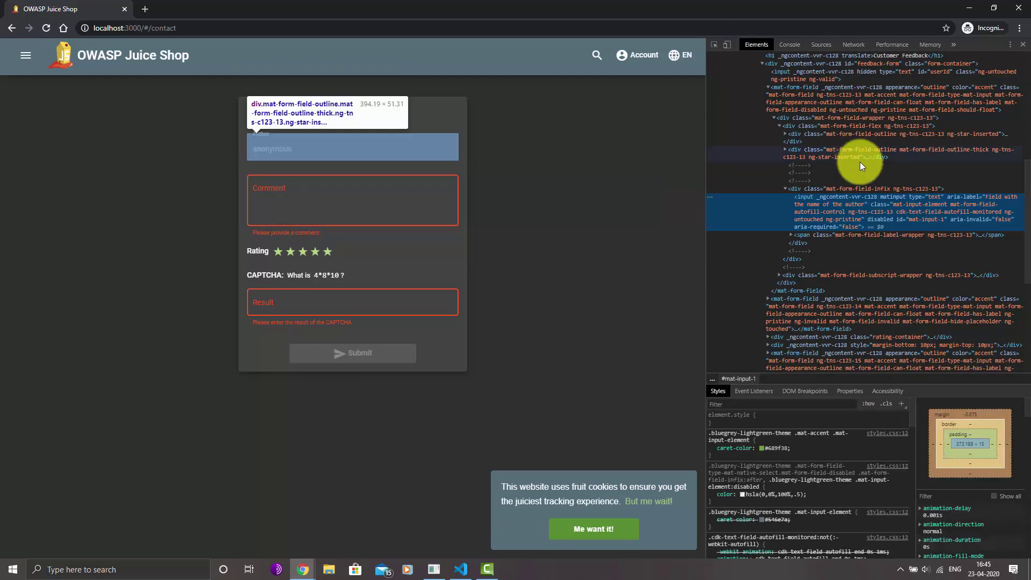
left_click(713, 44)
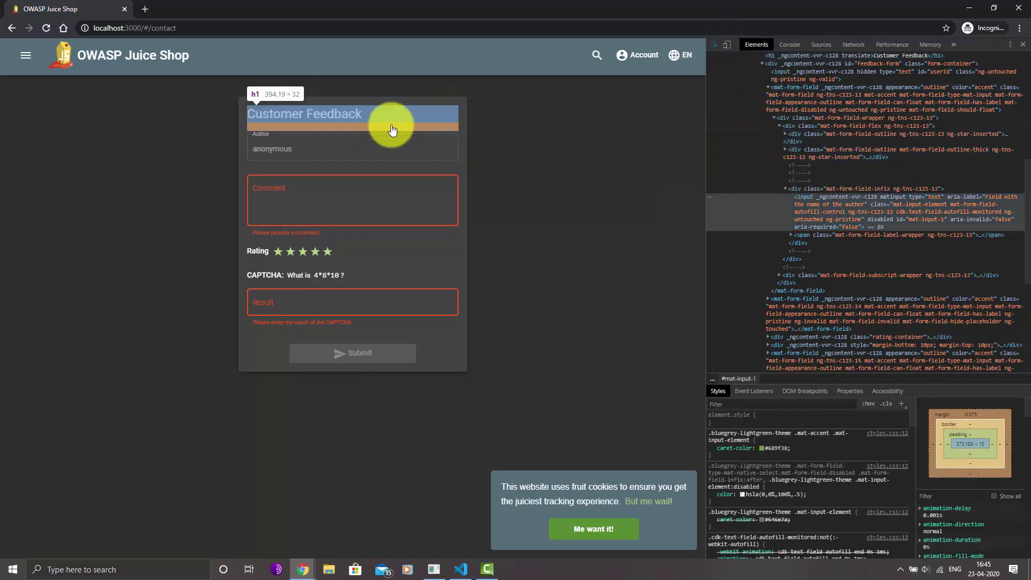
left_click(443, 140)
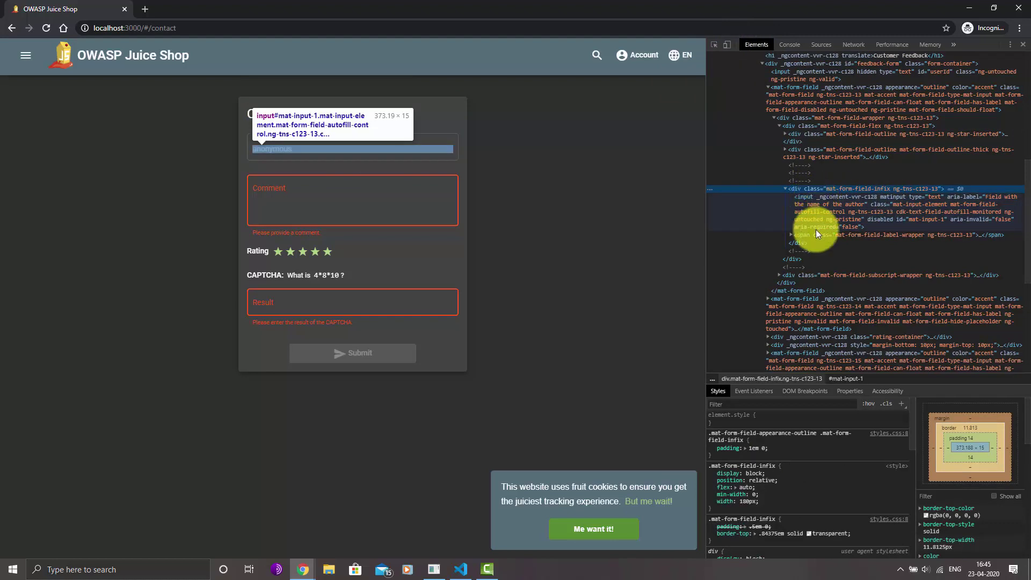
left_click(811, 207)
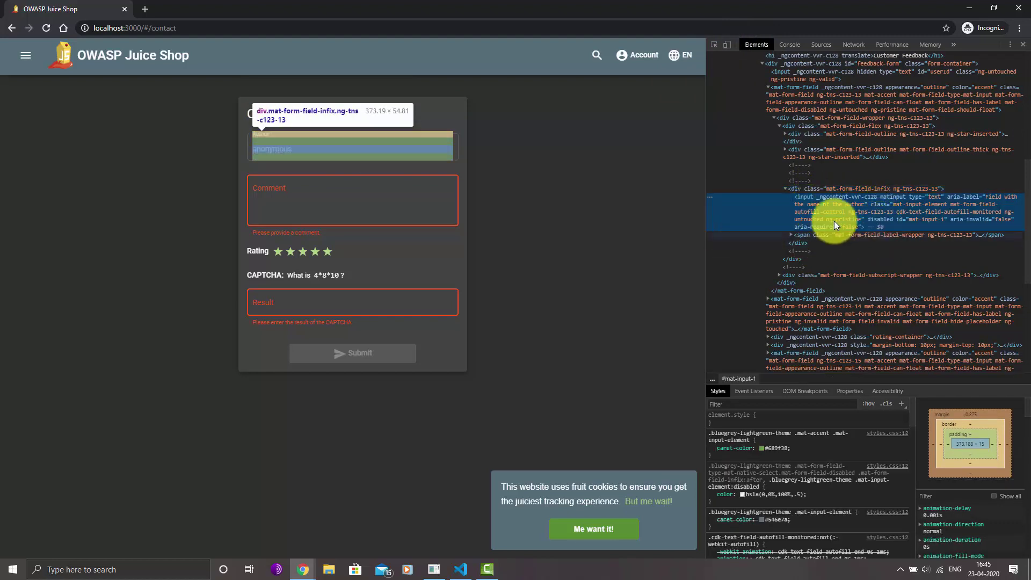
Log in to Juice Shop in the incognito window with the customer's e-mail address and account password
left_click(625, 57)
left_click(642, 85)
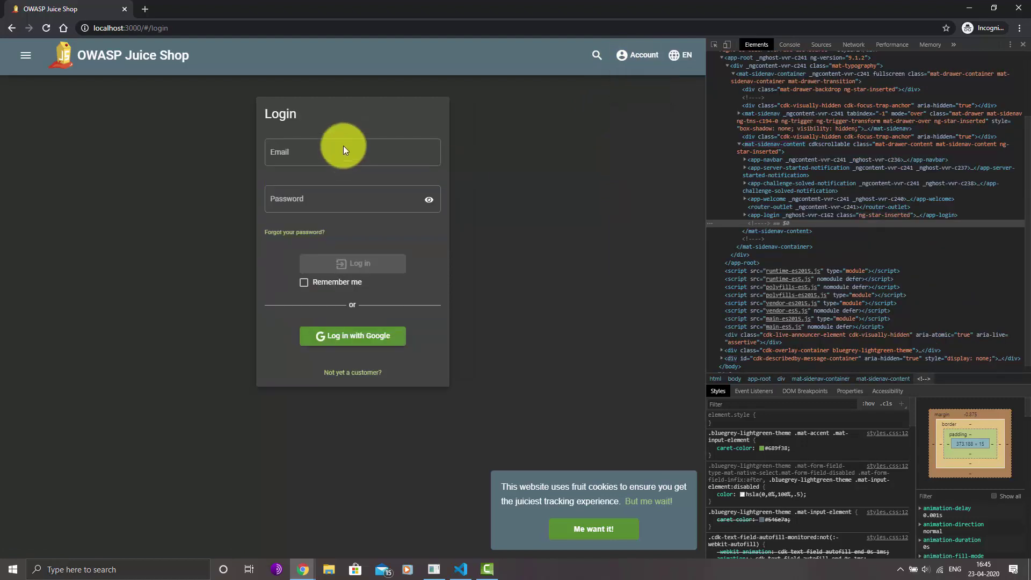
left_click(334, 140)
type("victor")
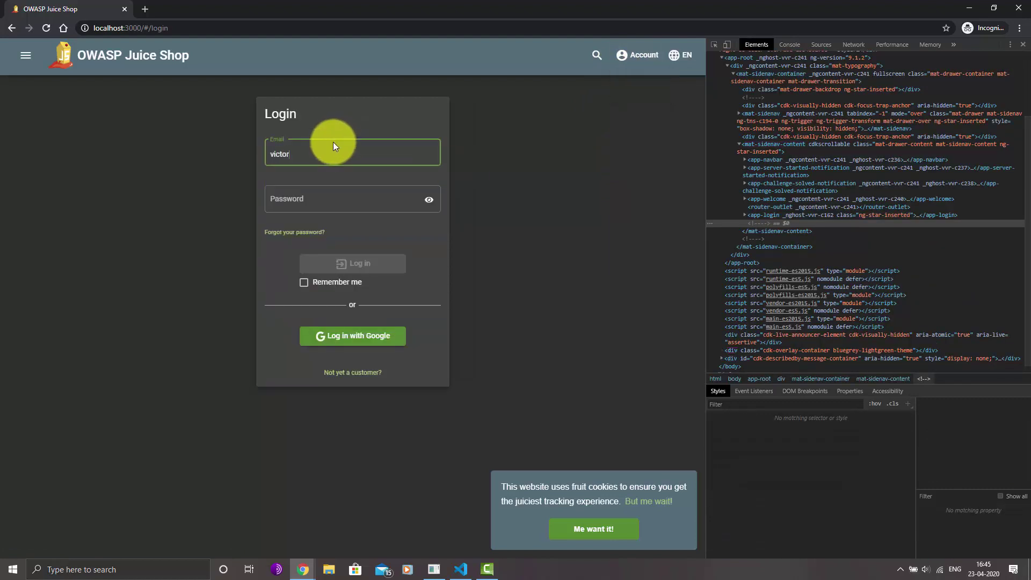
type("@example.com")
key("Tab")
type("*********")
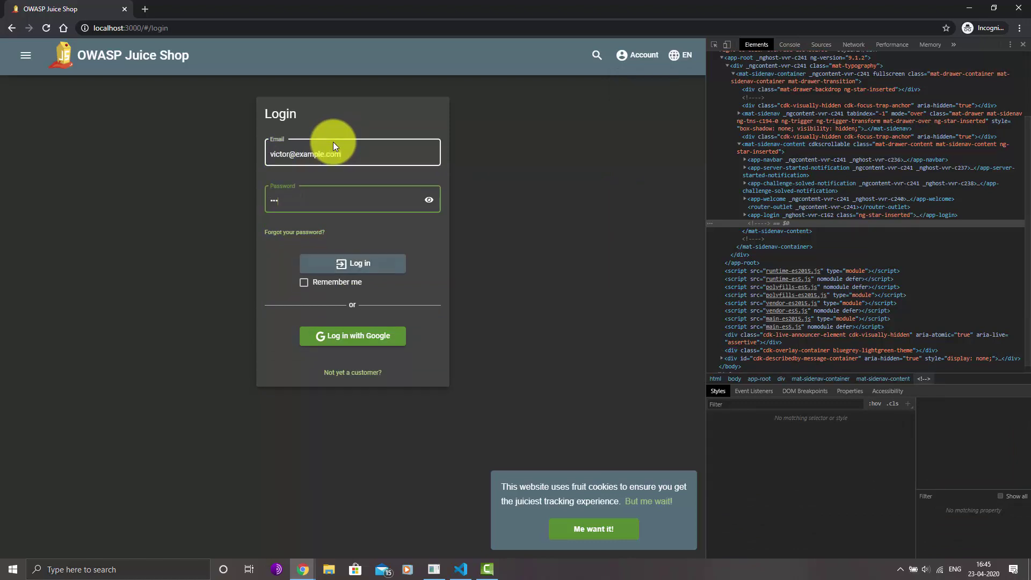
left_click(366, 269)
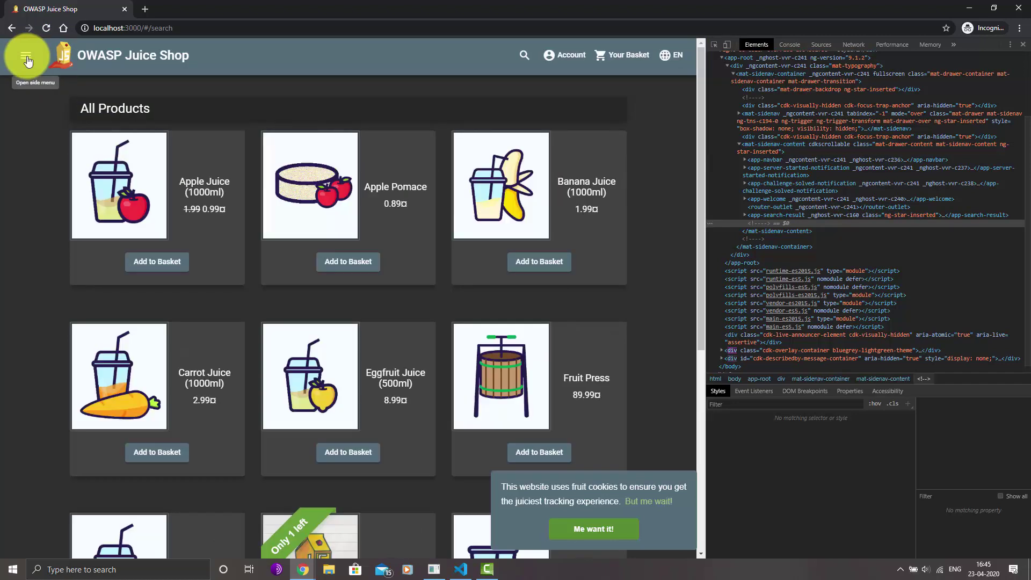
Open the Customer Feedback form as the logged-in customer and begin the comment with "This is nice"
left_click(26, 56)
left_click(76, 112)
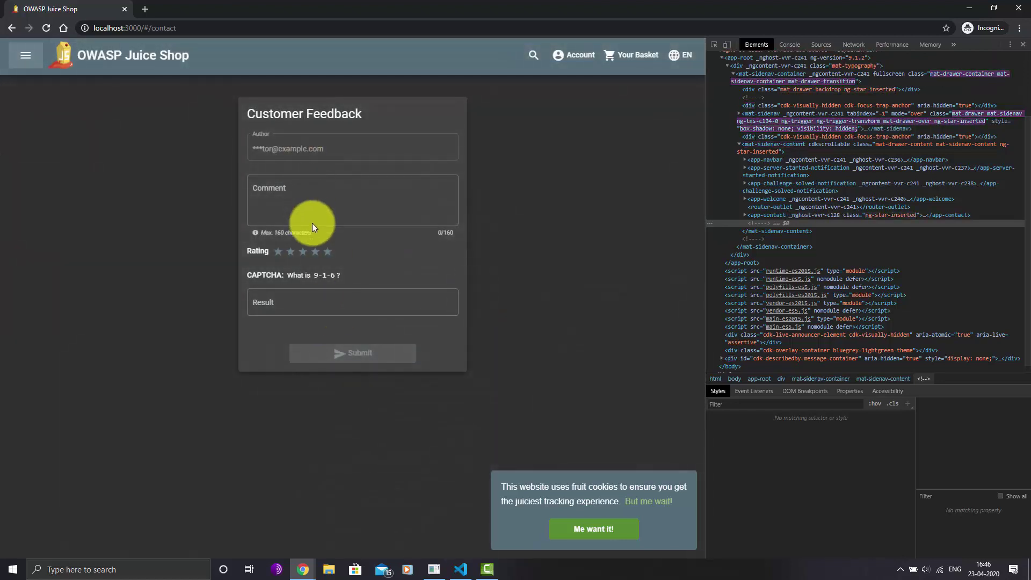
left_click(306, 192)
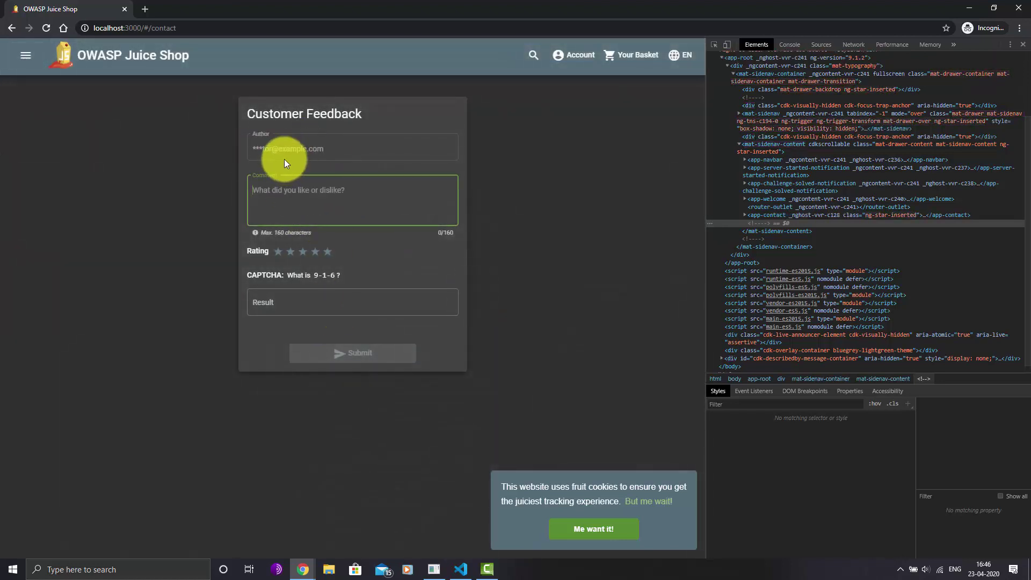
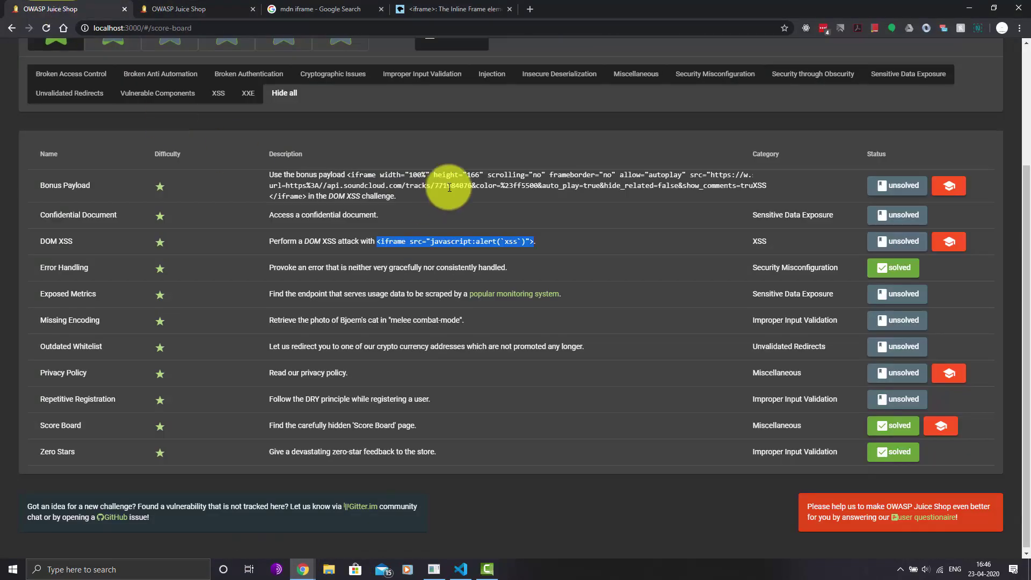
key("alt+Tab")
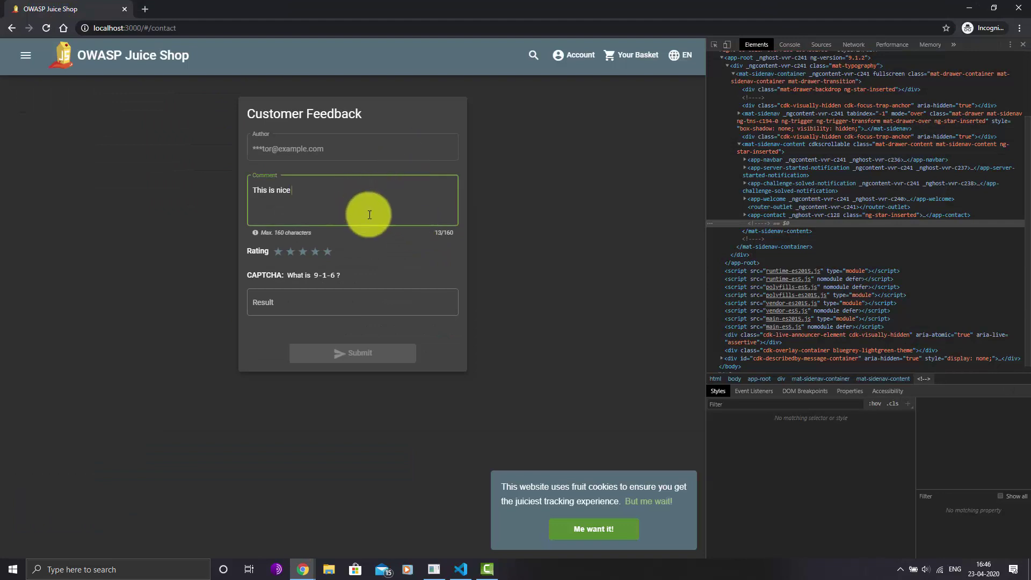
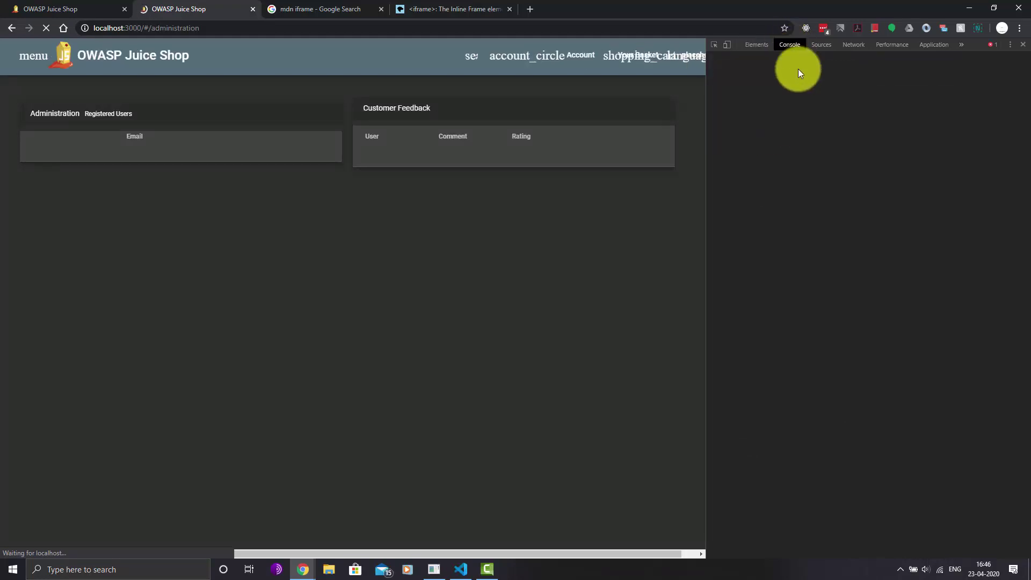
Check the administration page's console output and examine the logged-in customer's newest comment in the Customer Feedback list
left_click(789, 44)
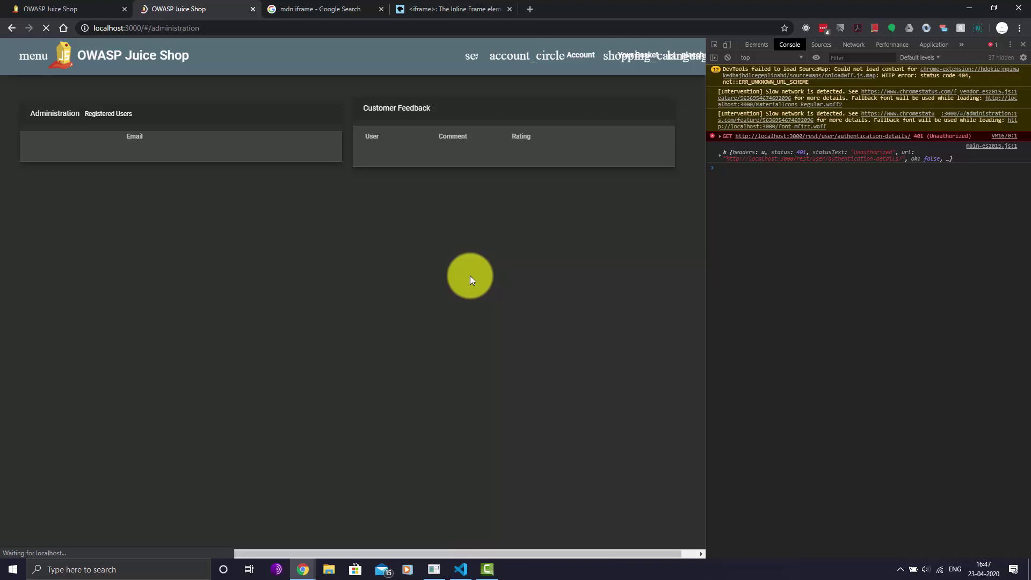
scroll(469, 276, "down", 10)
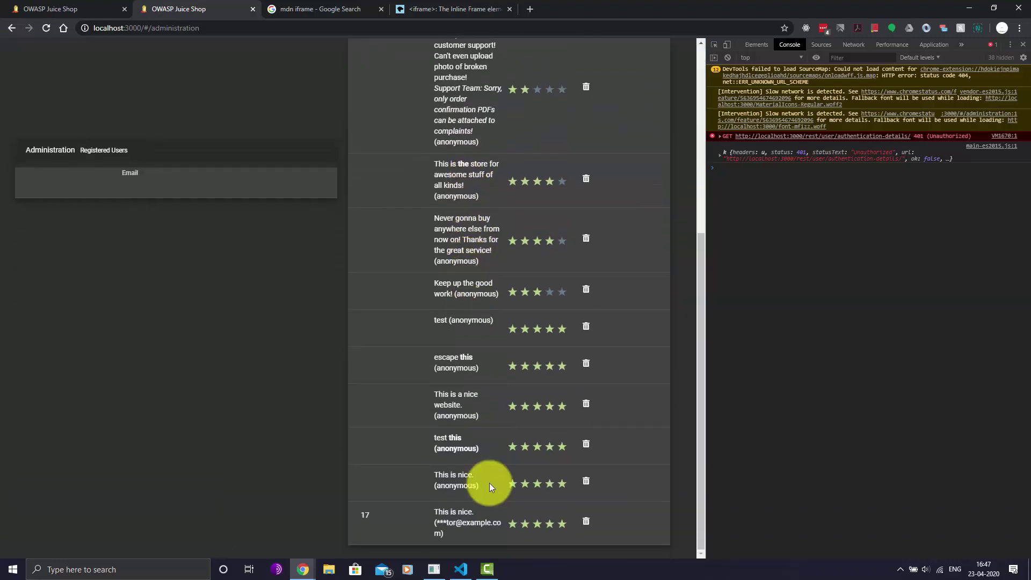
triple_click(417, 521)
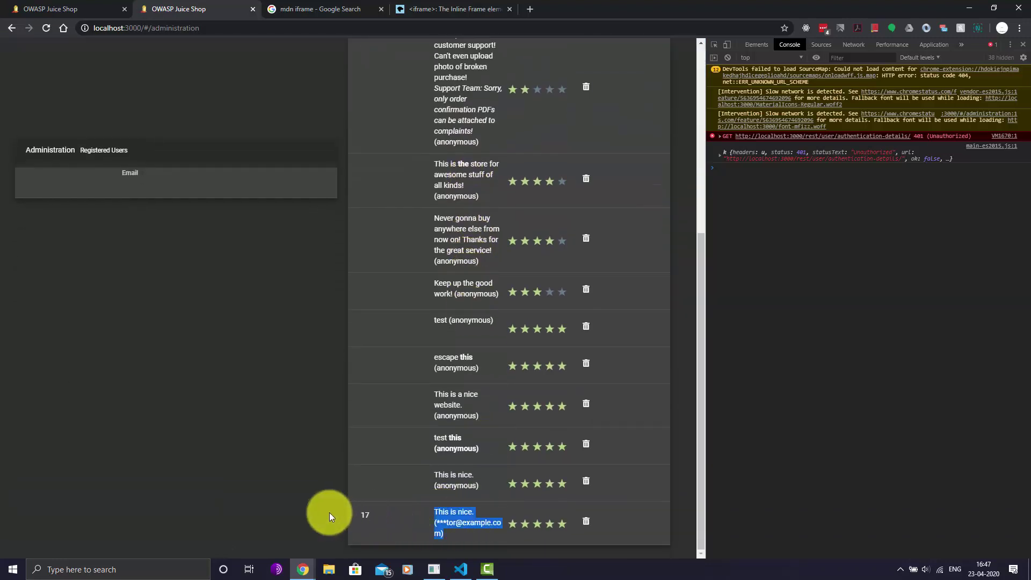
scroll(456, 501, "up", 6)
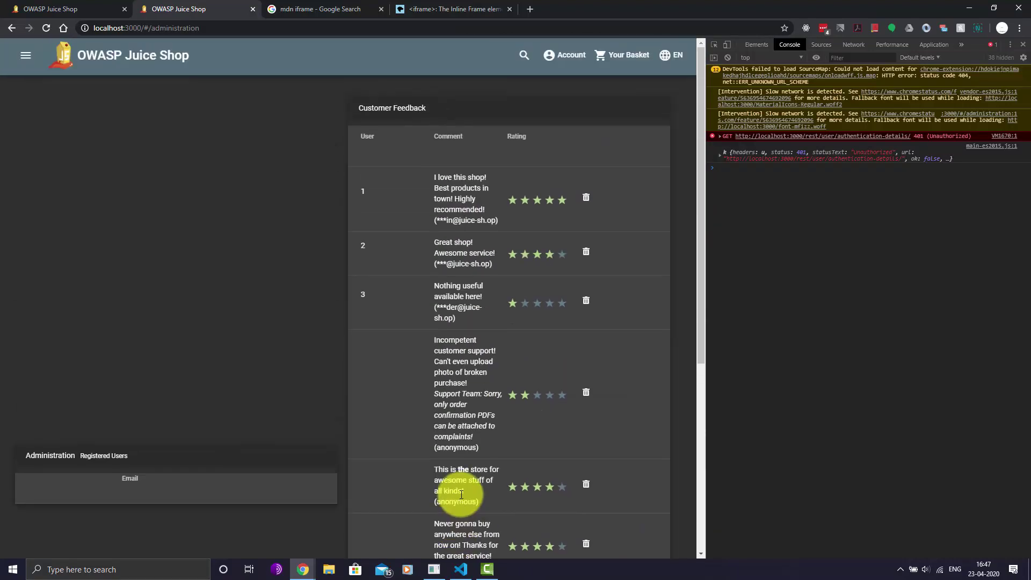
Inspect the logged-in customer's newest comment in the Customer Feedback list and select its cell in the markup
scroll(461, 494, "down", 6)
left_click(713, 45)
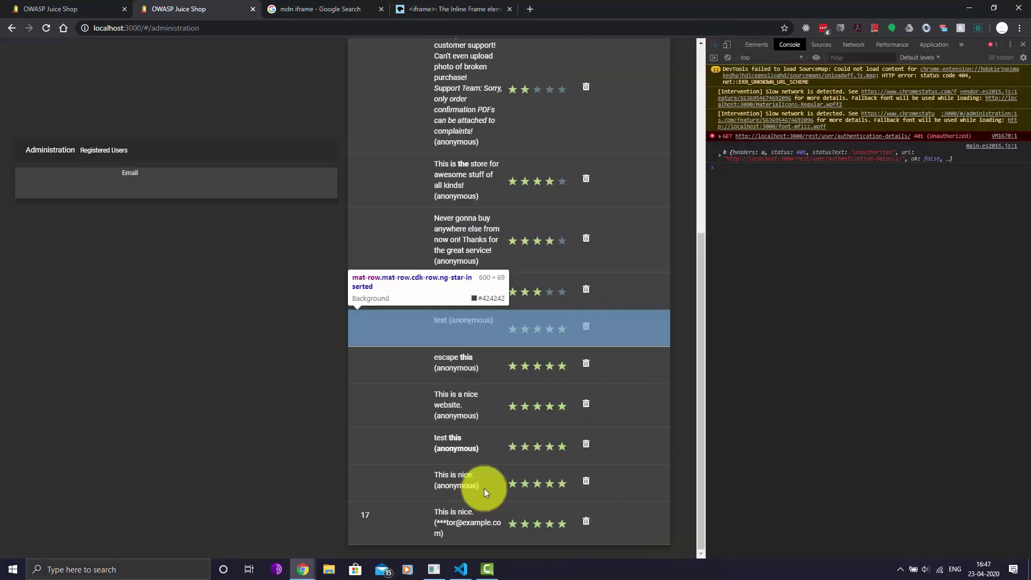
left_click(459, 514)
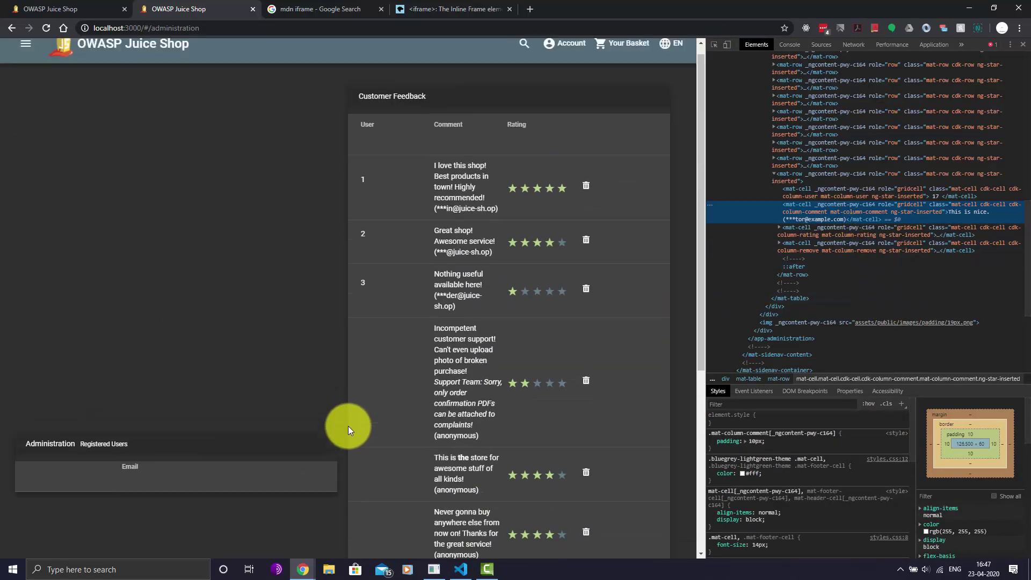
Switch to the incognito window, filter the network log to XHR requests, and view the headers and payload of the Feedbacks request
left_click(460, 569)
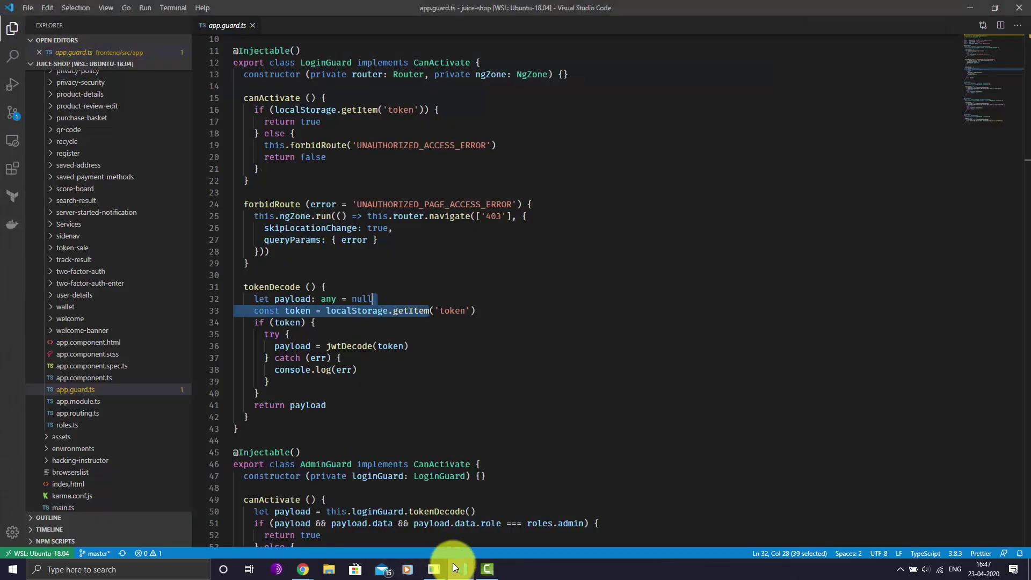
mouse_move(303, 568)
left_click(363, 546)
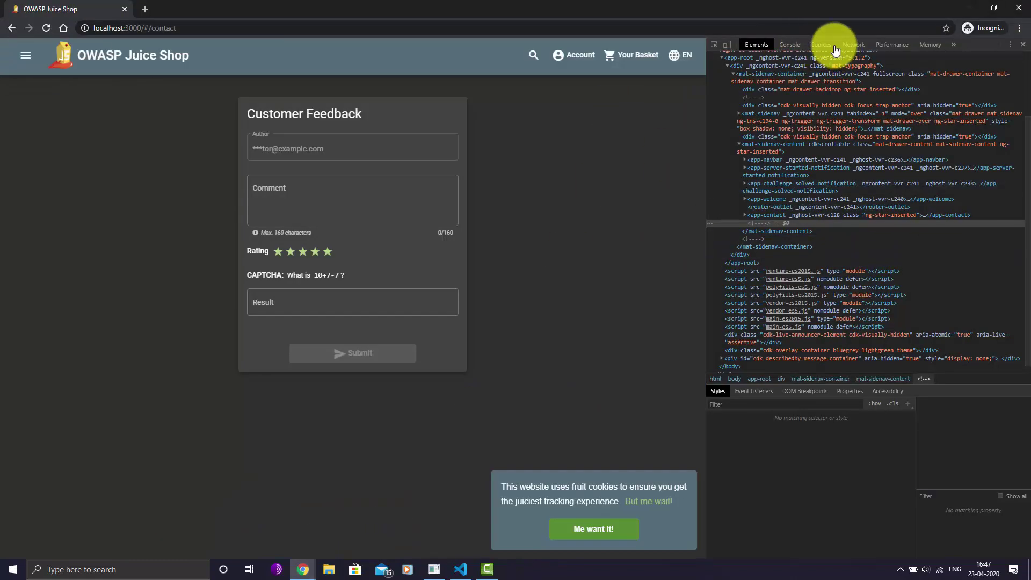
left_click(853, 44)
left_click(864, 70)
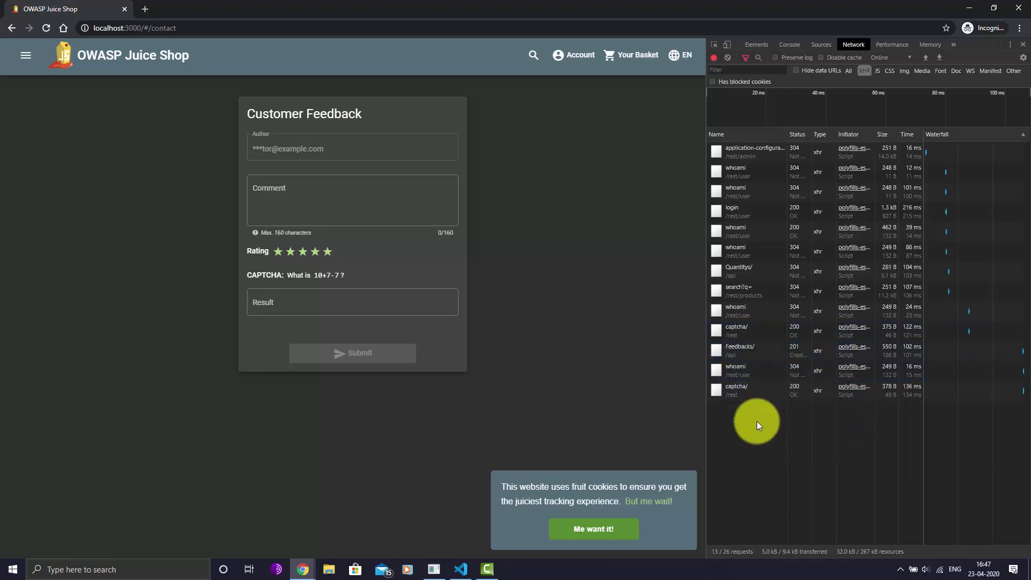
left_click(738, 350)
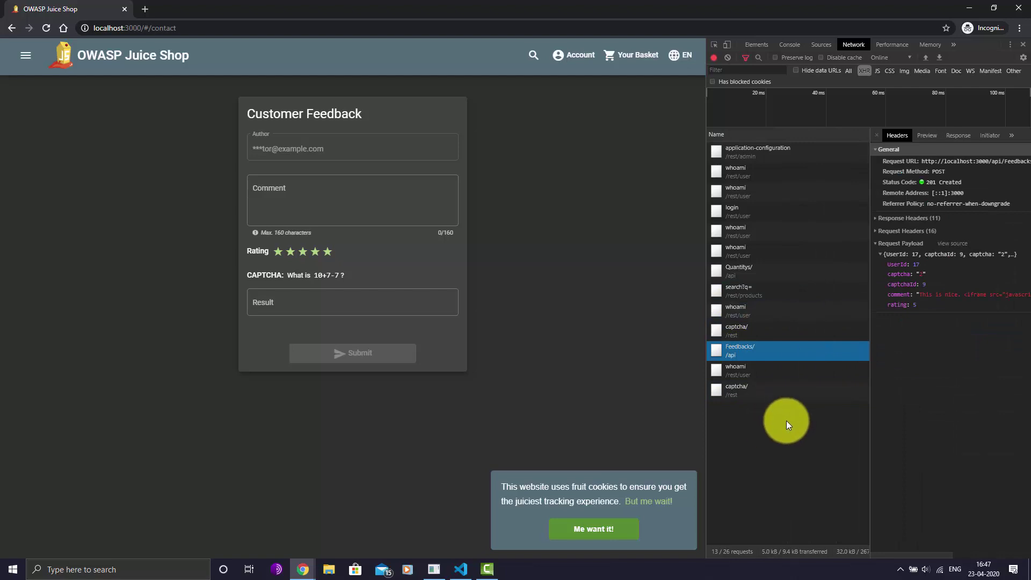
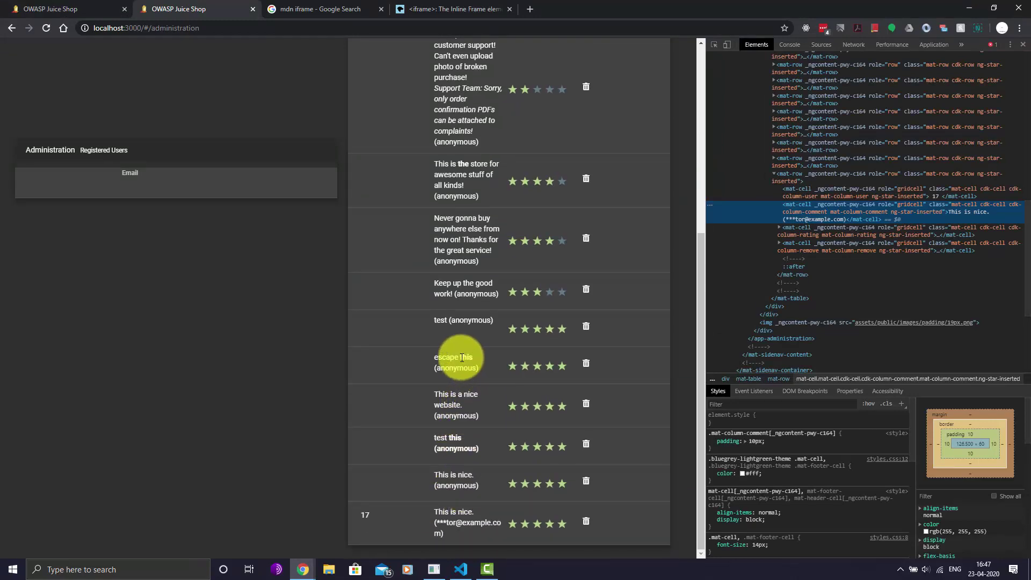
Examine the Customer Feedback list on the administration page for comments rendered with bold or italic markup
triple_click(464, 362)
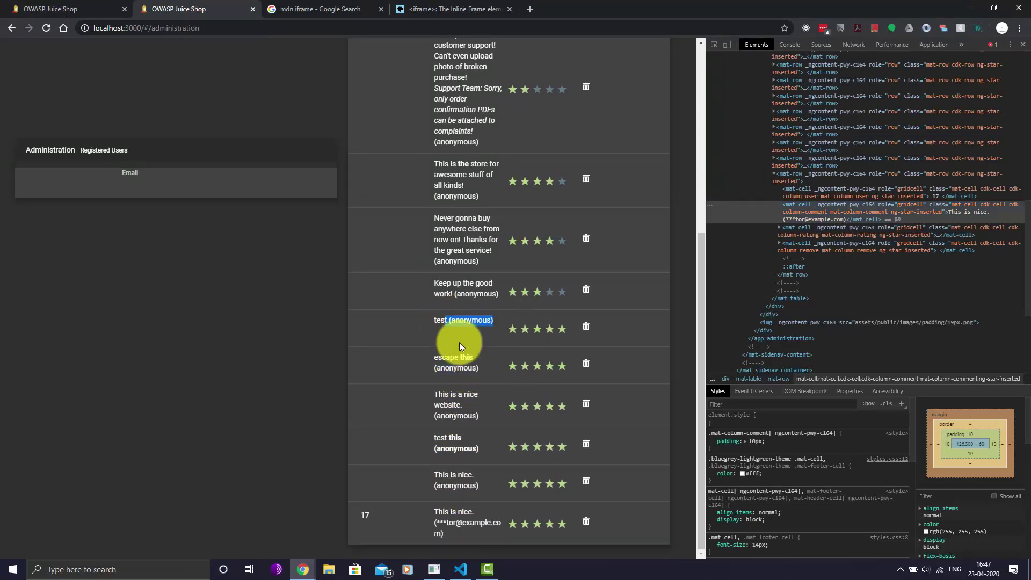
left_click(454, 371)
scroll(454, 371, "up", 3)
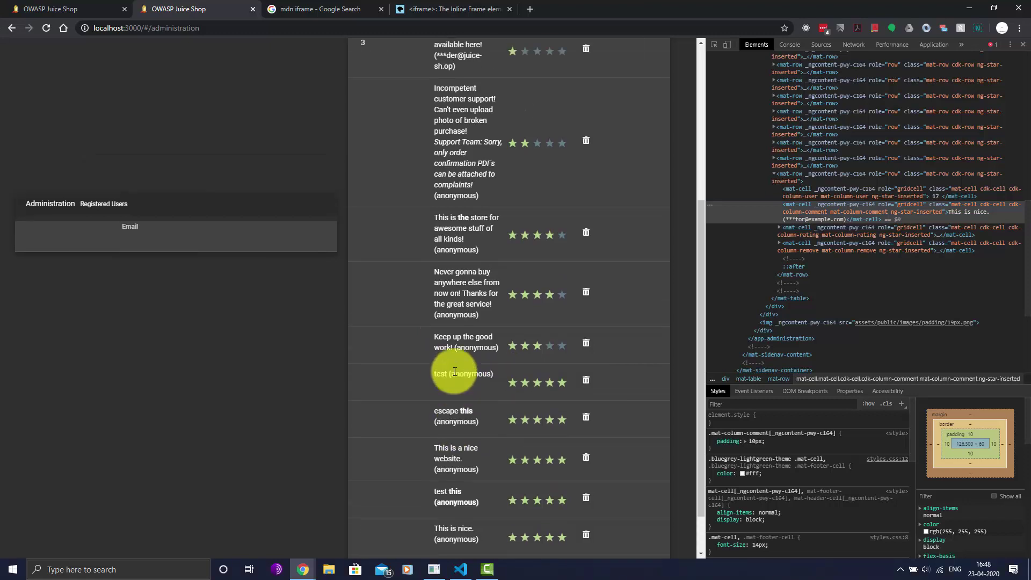
scroll(454, 371, "down", 2)
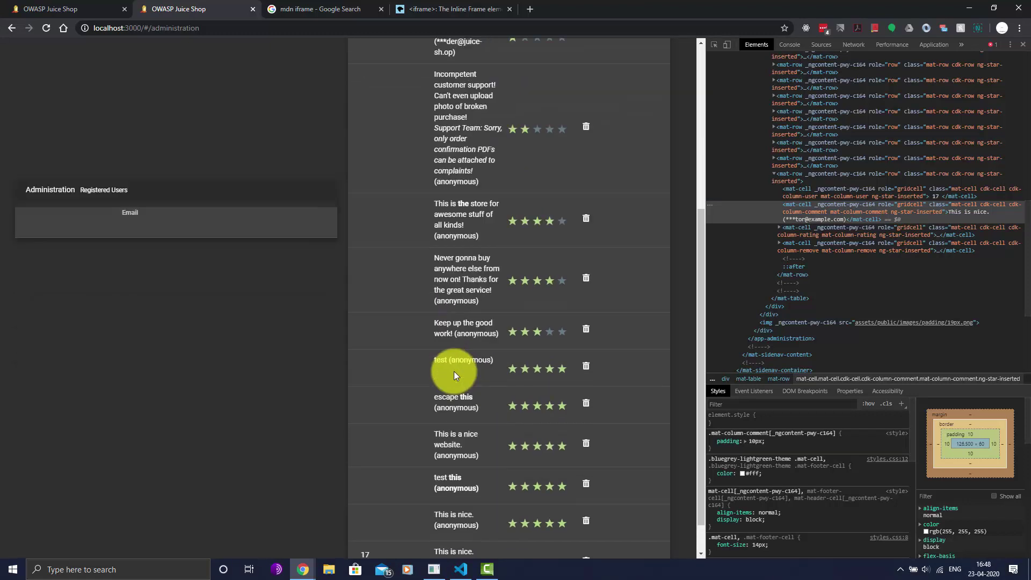
scroll(454, 372, "up", 4)
mouse_move(476, 377)
left_mouse_down()
mouse_move(461, 388)
mouse_move(468, 380)
left_mouse_up()
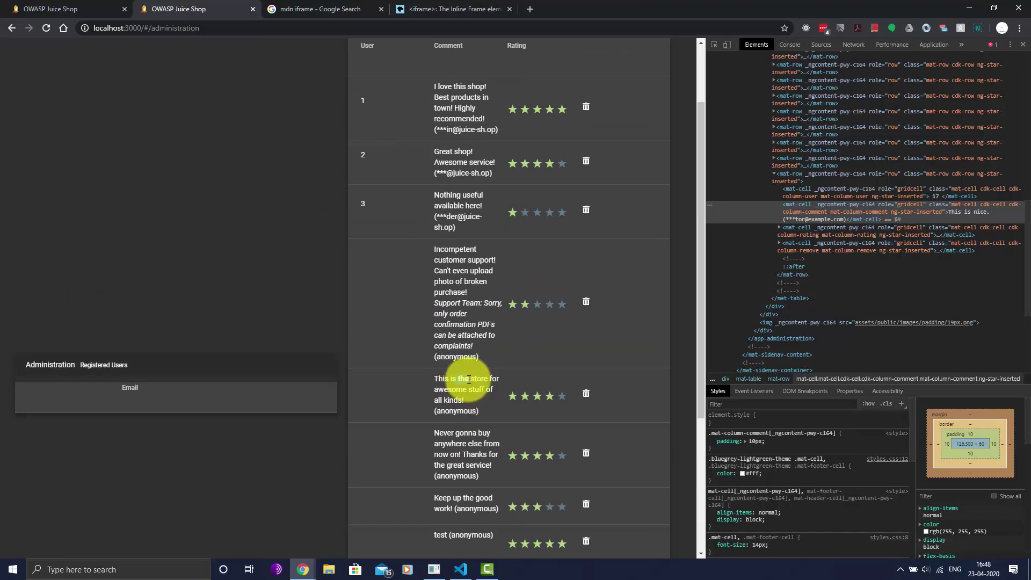
scroll(468, 409, "up", 2)
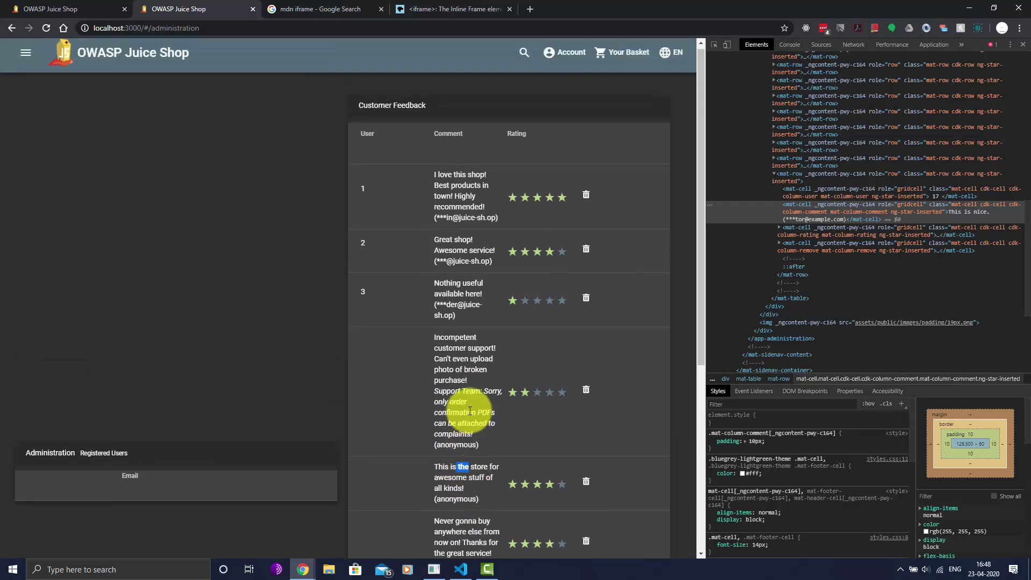
scroll(465, 408, "down", 6)
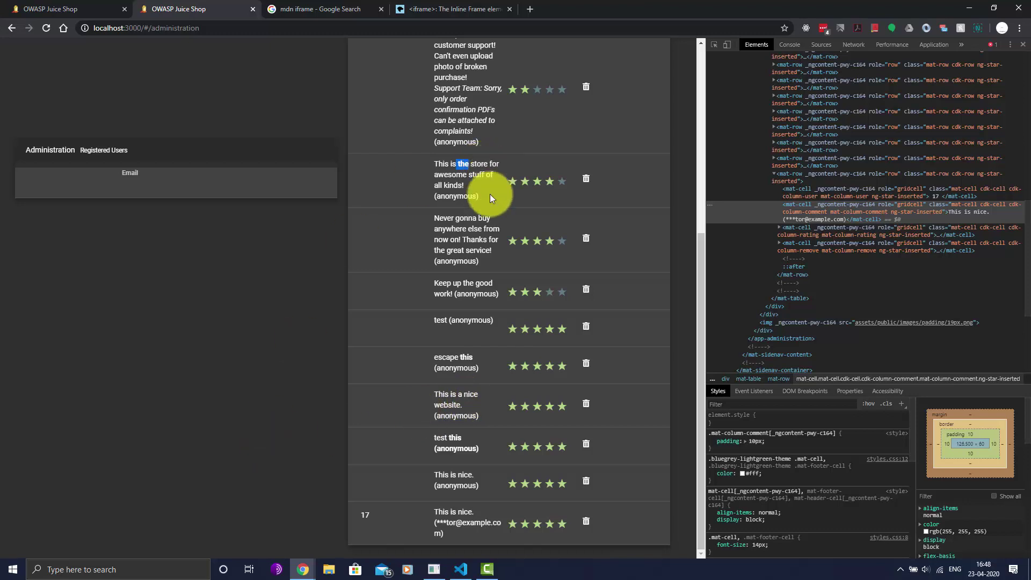
scroll(425, 365, "up", 6)
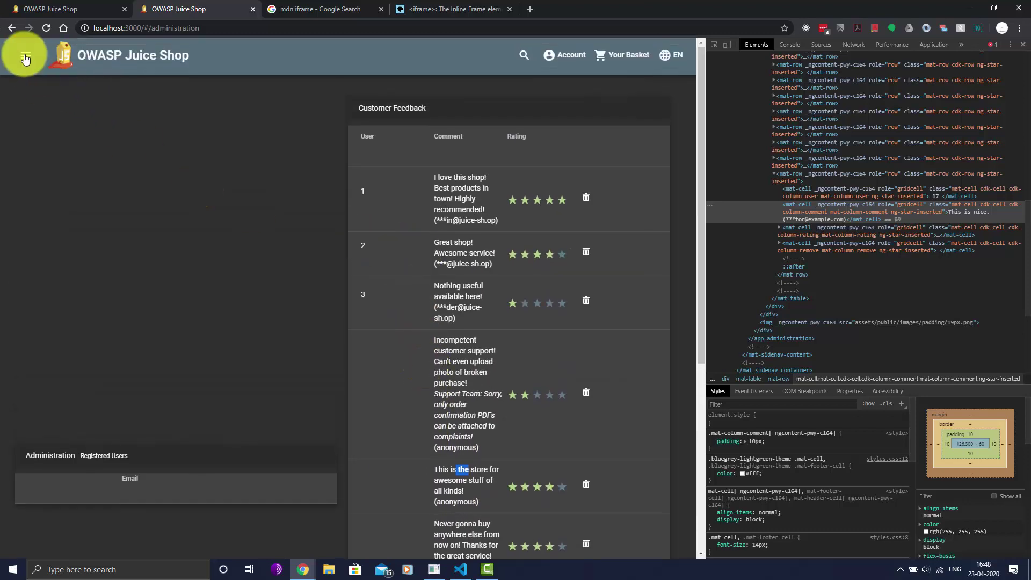
Look through the shop's navigation links and the administration page's Registered Users and Customer Feedback sections
left_click(26, 58)
left_click(409, 135)
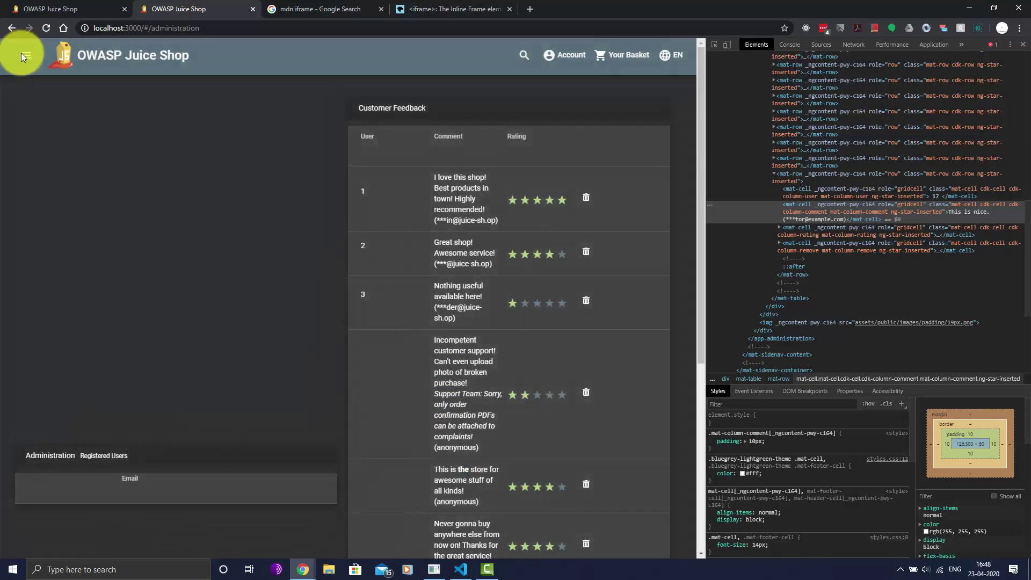
left_click(24, 60)
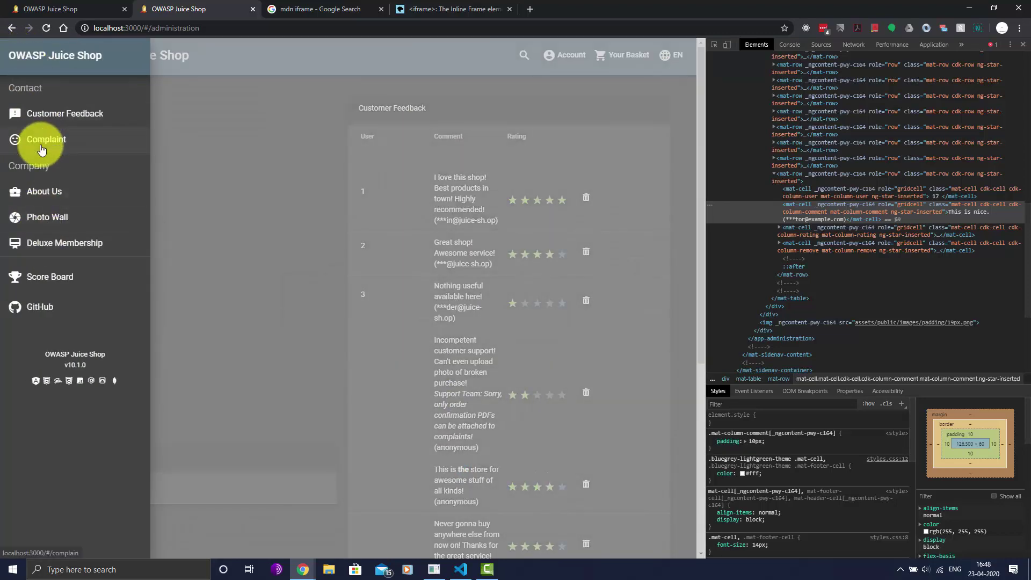
left_click(161, 193)
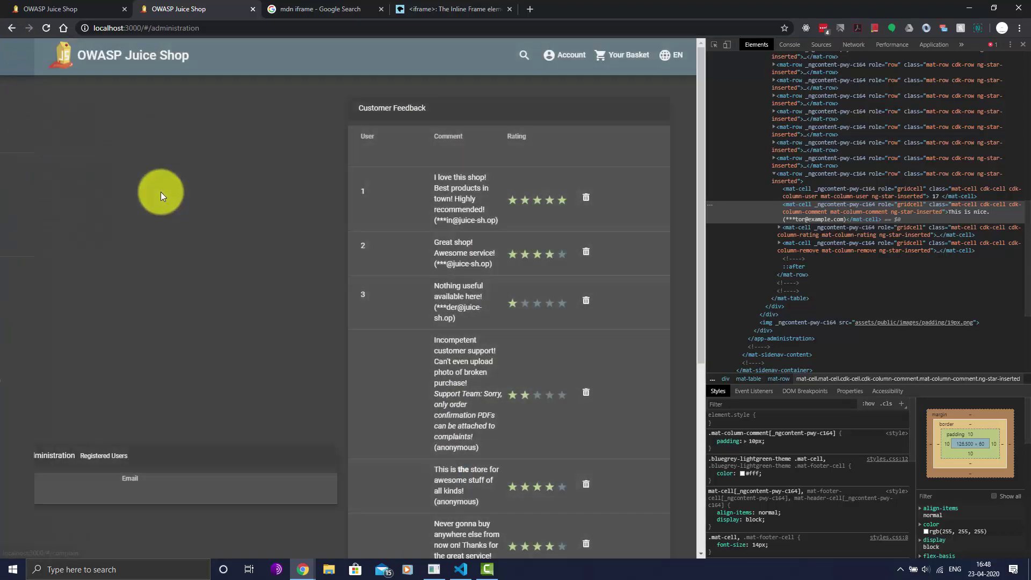
scroll(136, 253, "down", 4)
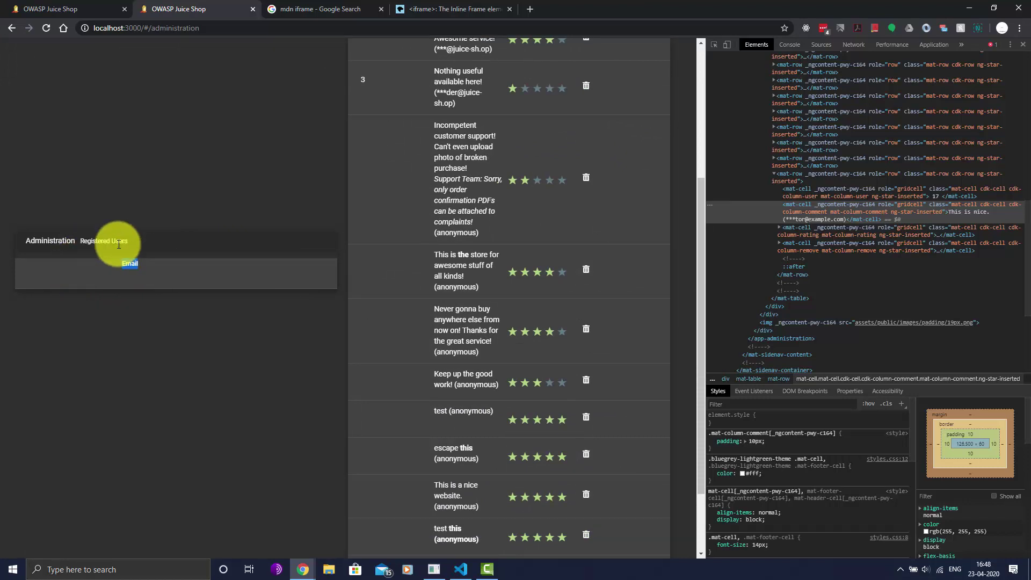
scroll(153, 283, "down", 2)
scroll(151, 287, "up", 3)
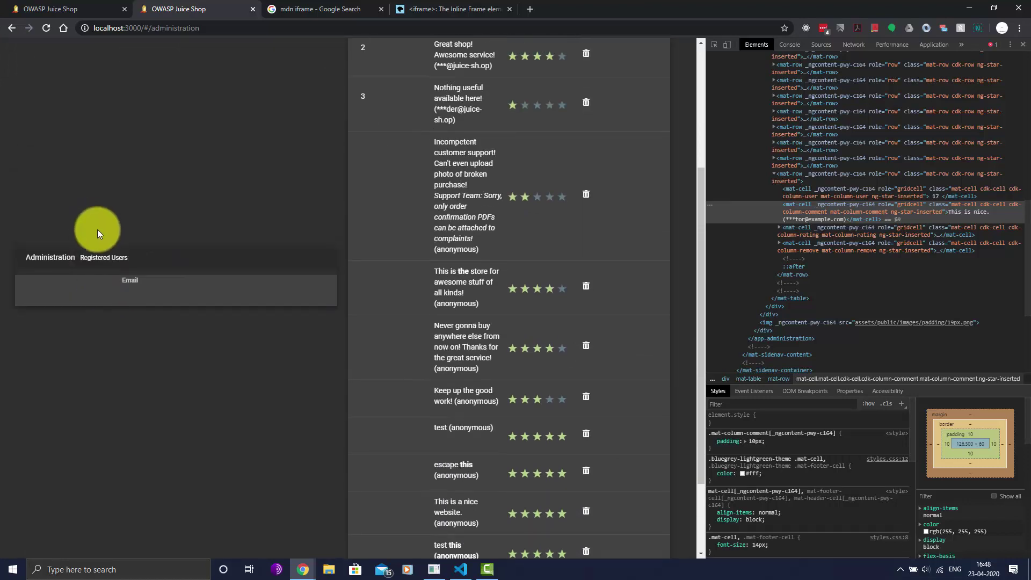
scroll(182, 319, "down", 1)
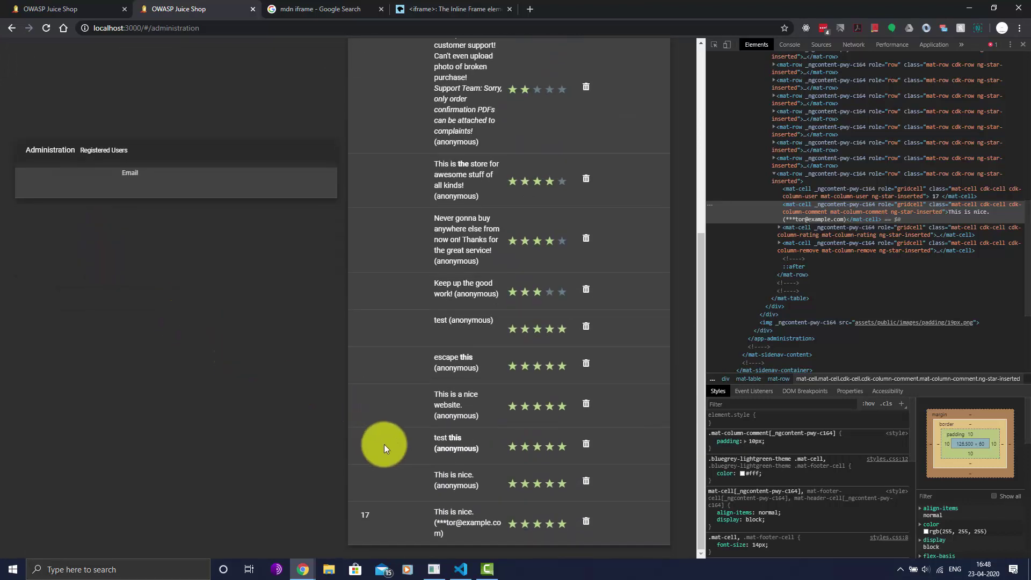
scroll(476, 403, "up", 5)
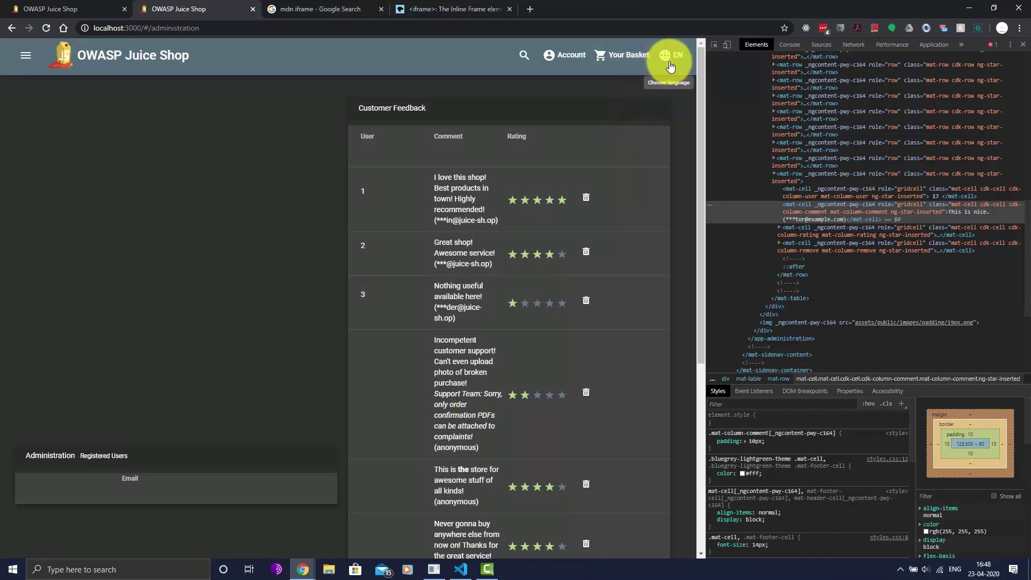
left_click(19, 58)
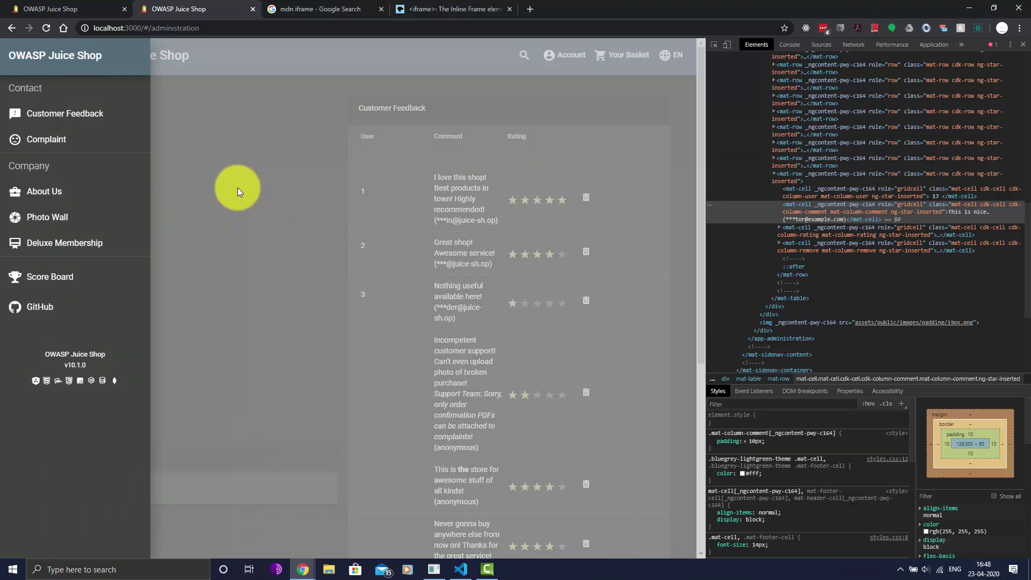
left_click(238, 188)
Open the shop's About Us page and close the site navigation to view the page content
left_click(32, 64)
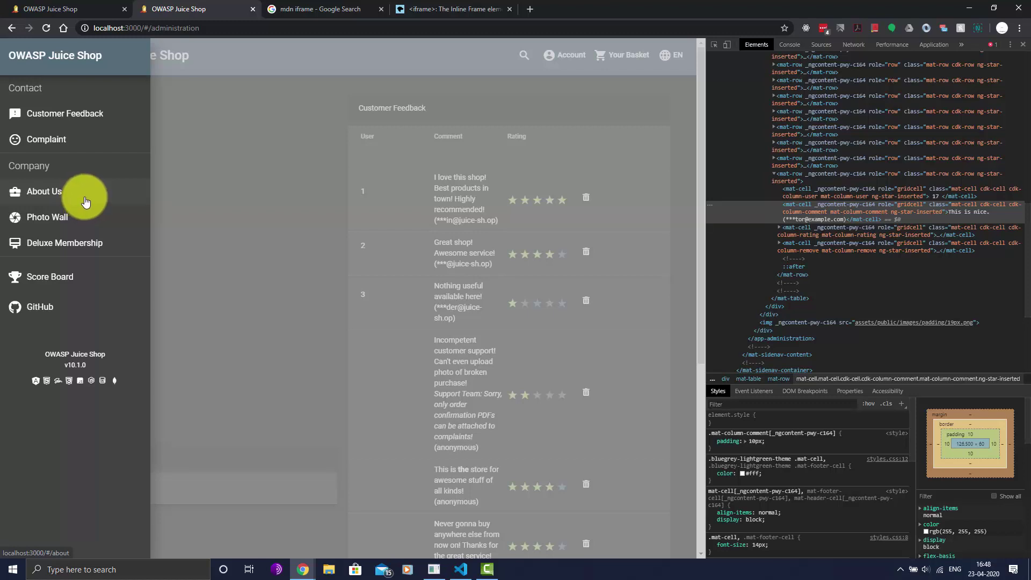
left_click(85, 202)
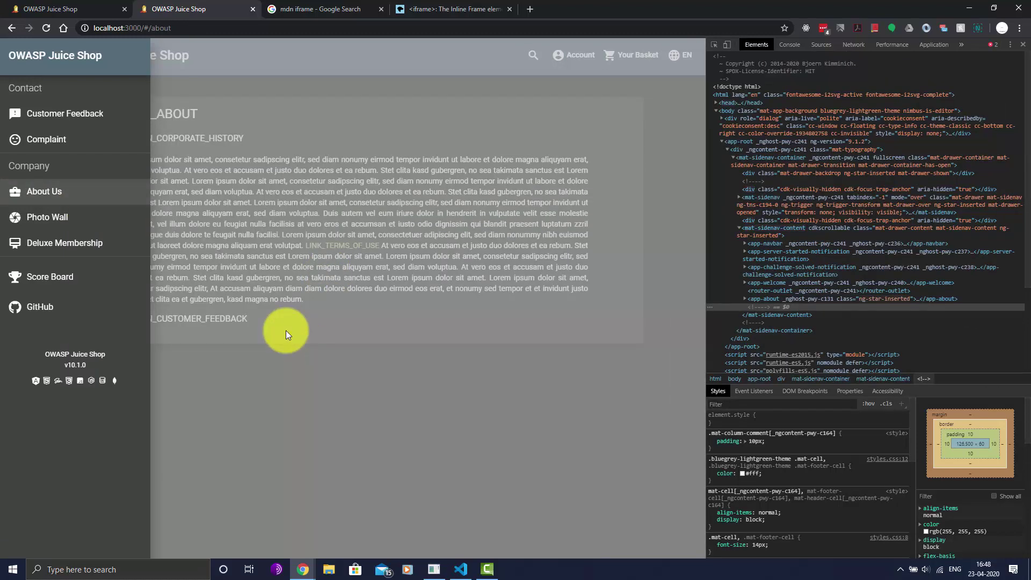
left_click(280, 327)
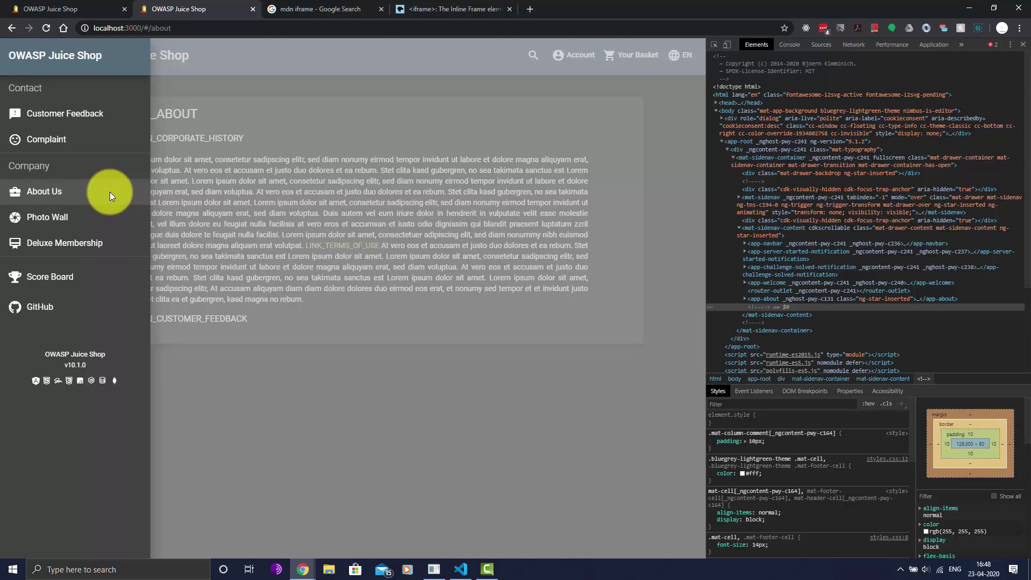
left_click(592, 236)
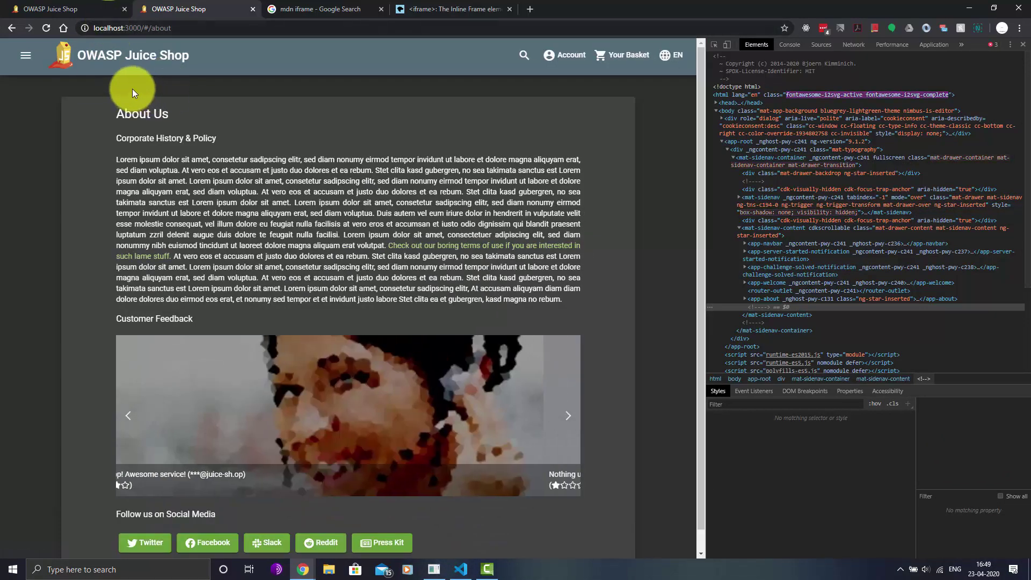
left_click(317, 9)
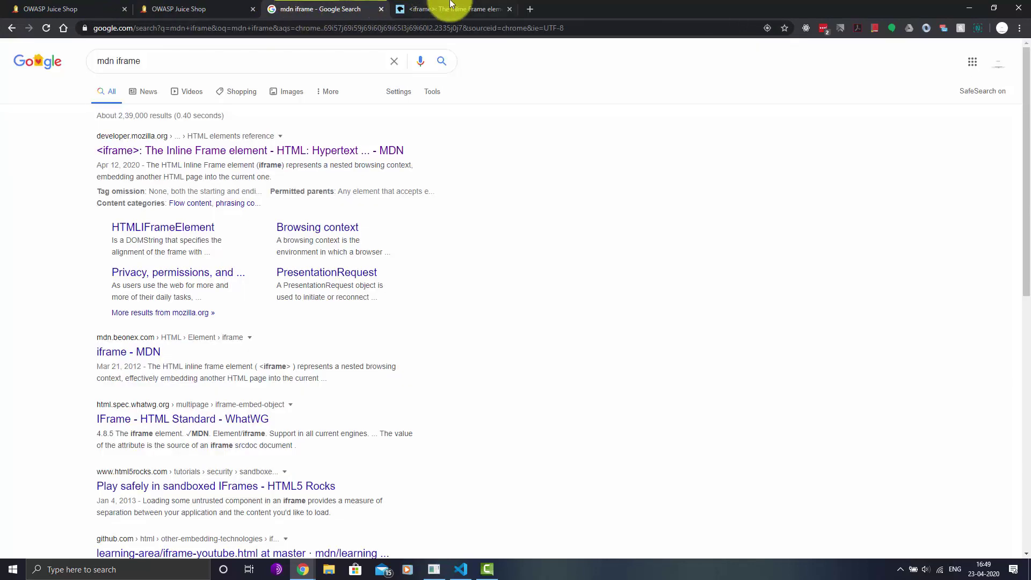
left_click(196, 9)
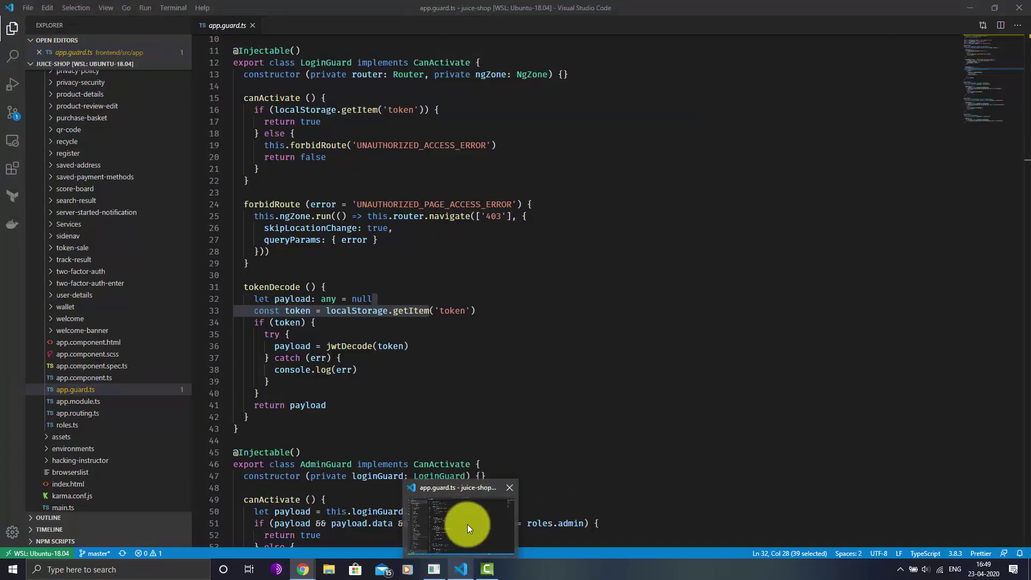
left_click(467, 524)
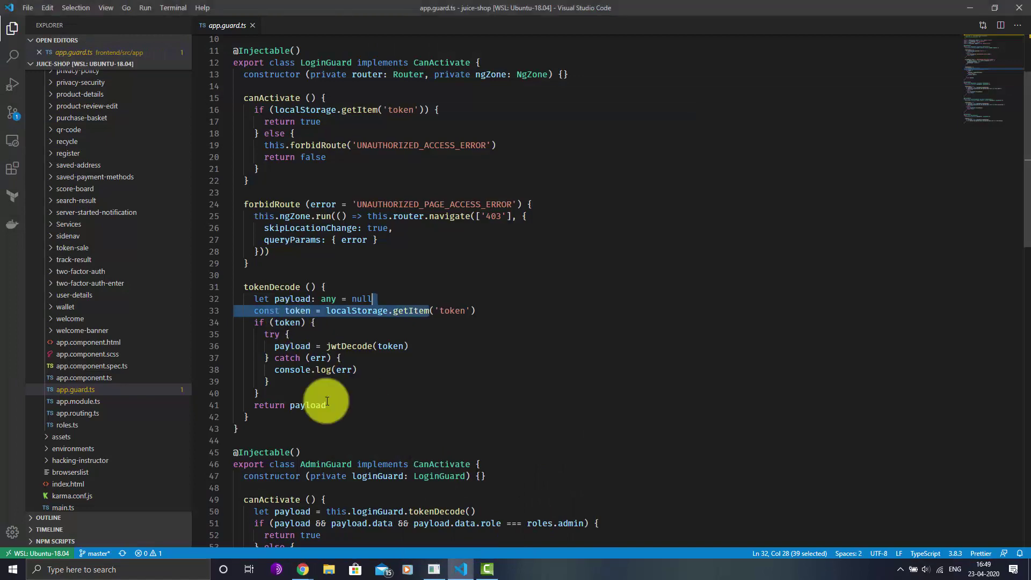
mouse_move(303, 568)
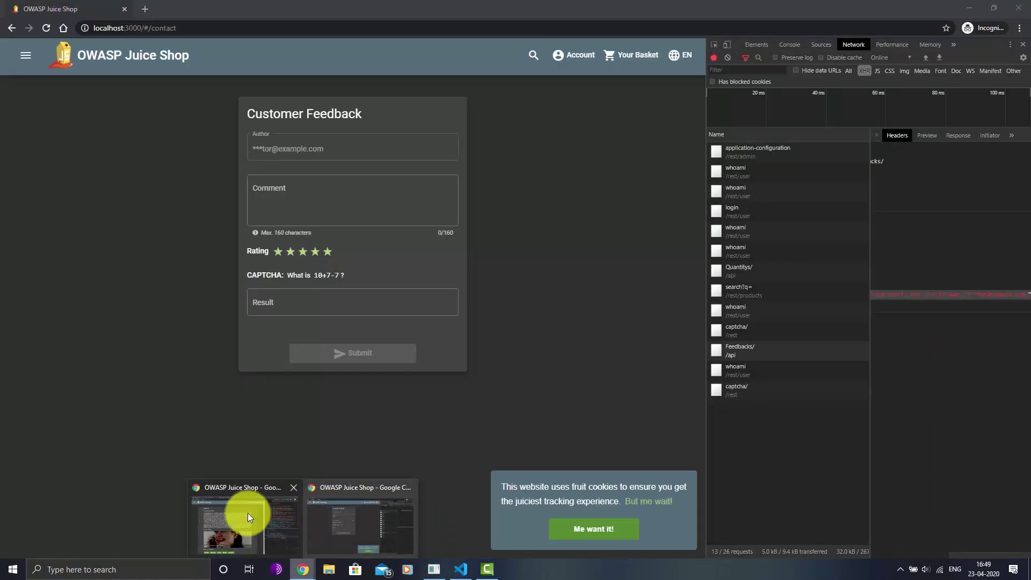
left_click(342, 515)
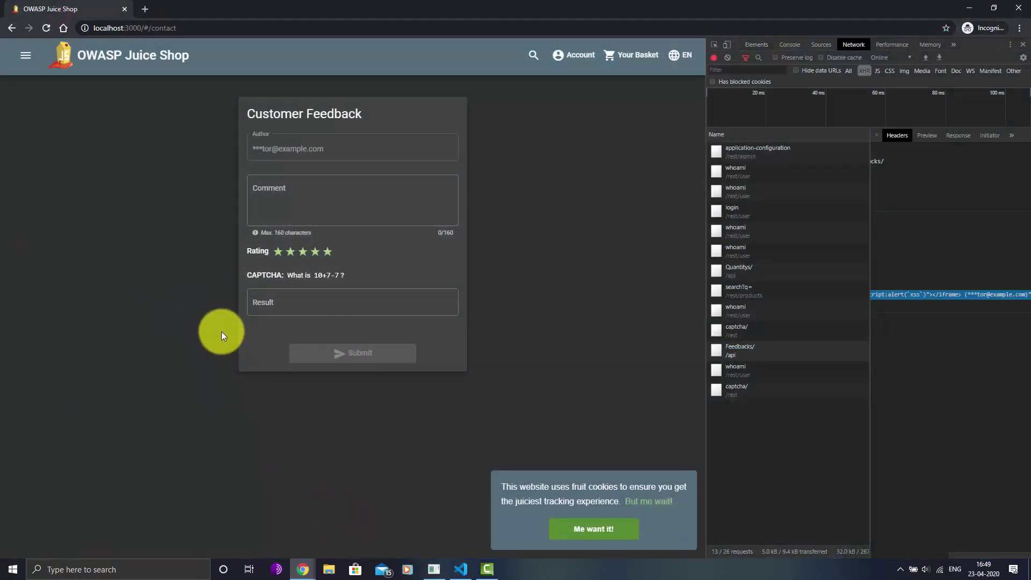
mouse_move(300, 568)
left_click(229, 541)
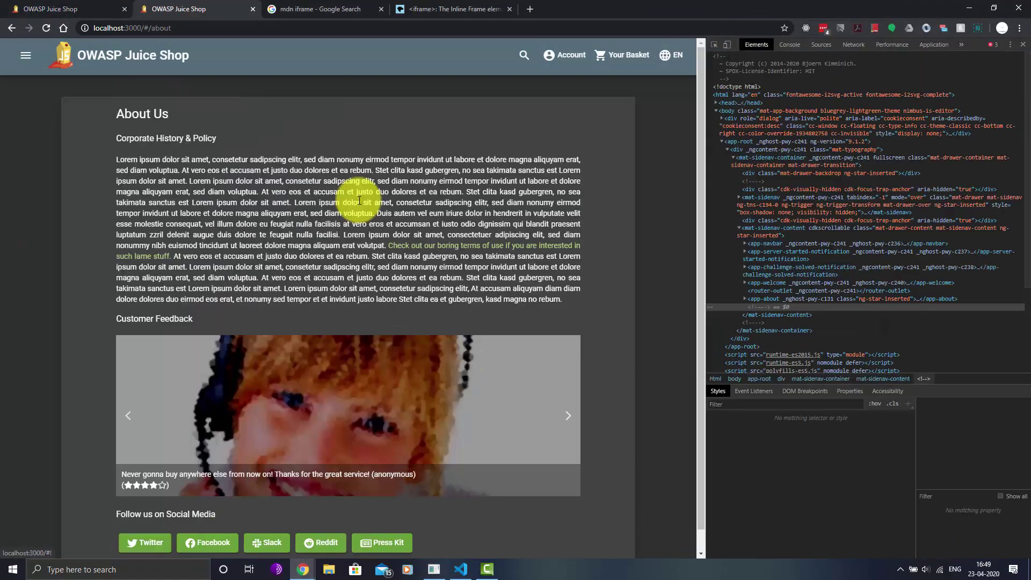
left_click(311, 9)
left_click(204, 9)
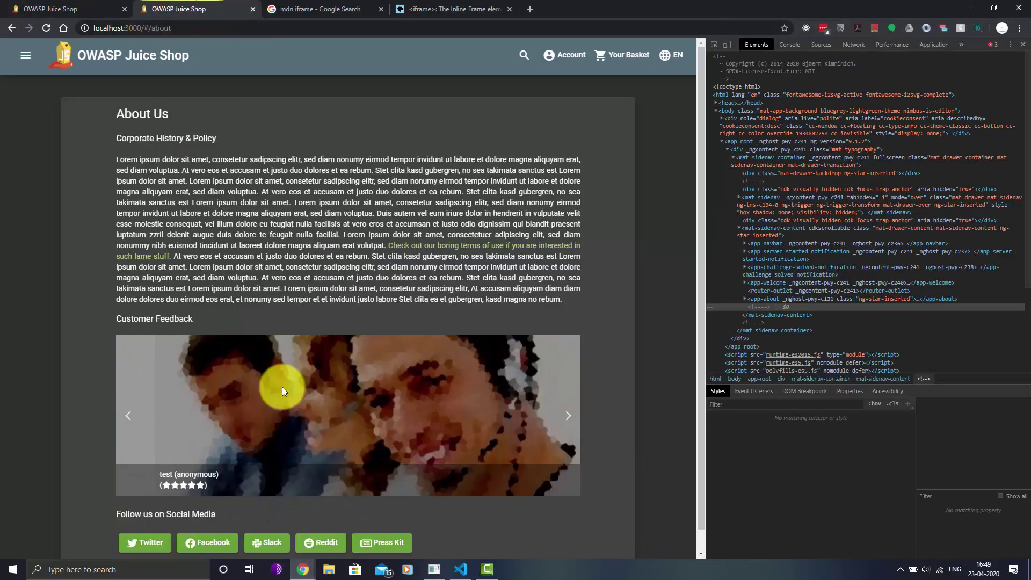
View the Customer Feedback carousel on the About Us page, reopen the site navigation, and load the administration page
scroll(285, 426, "down", 1)
scroll(286, 418, "up", 1)
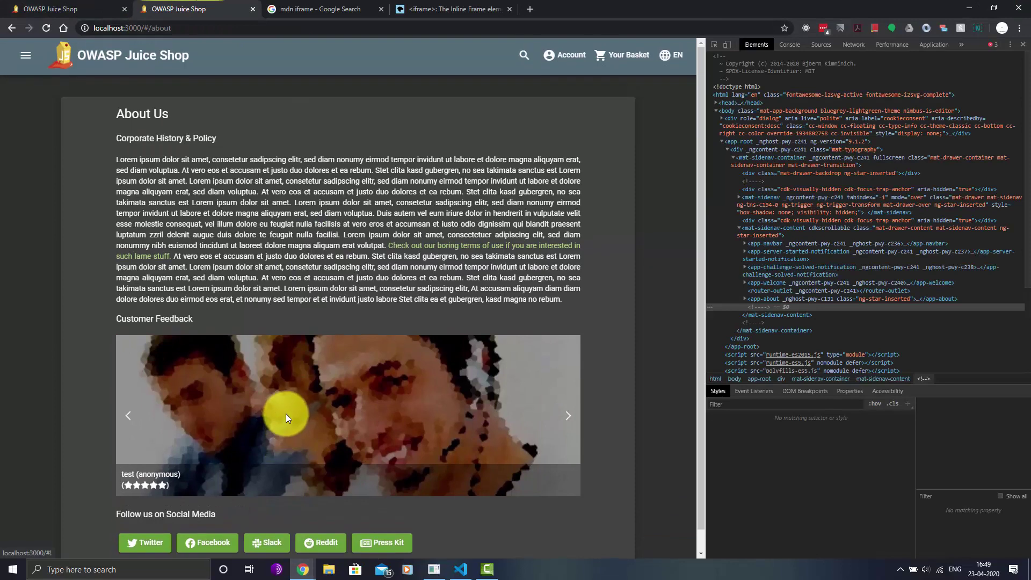
left_click(26, 55)
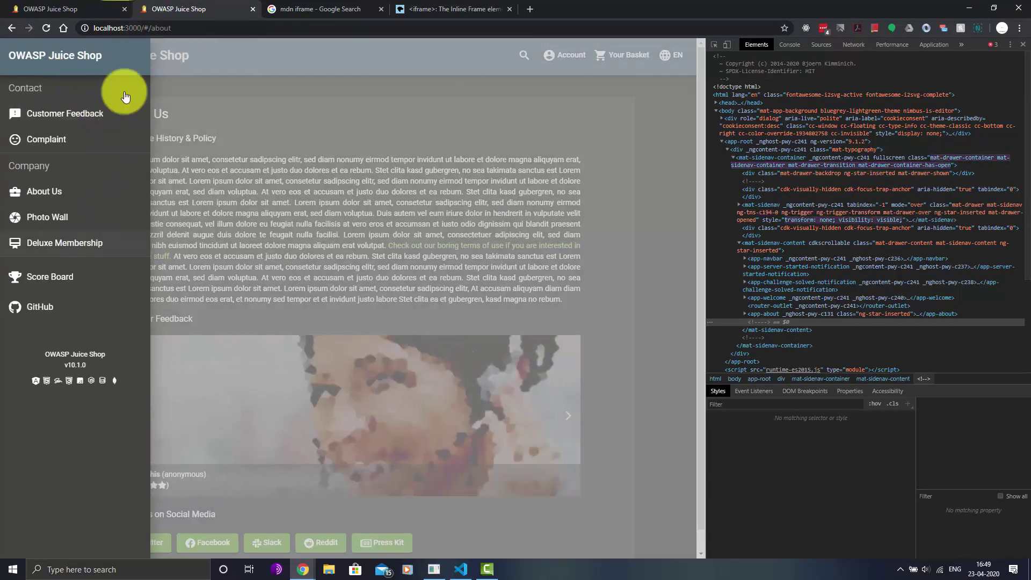
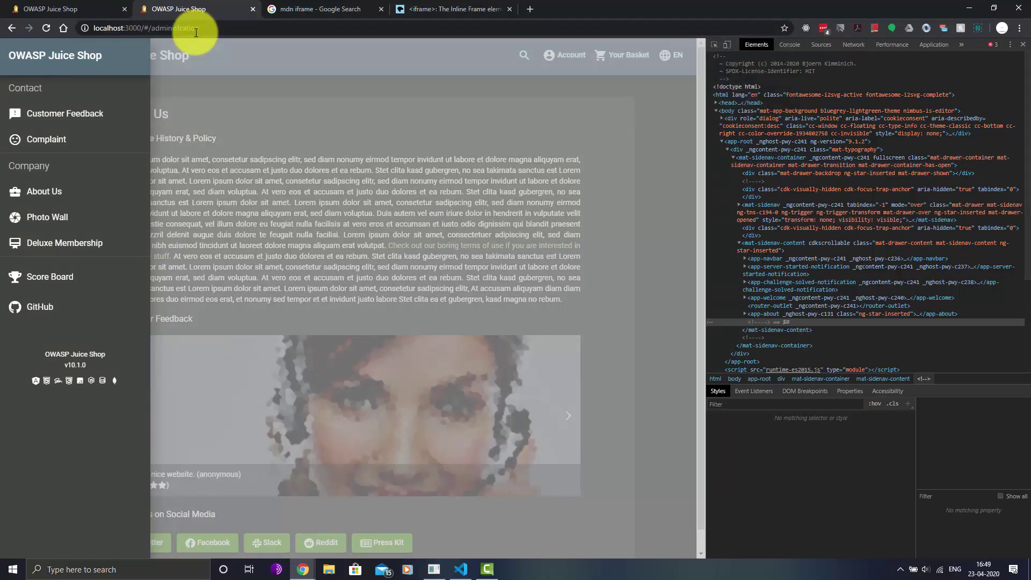
key("Return")
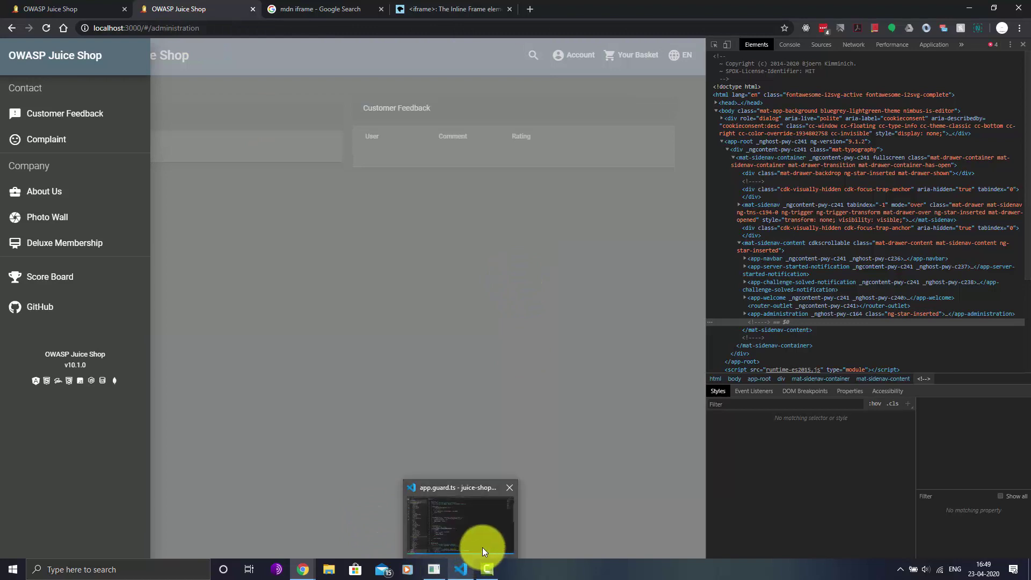
Switch to Visual Studio Code and collapse the administration folder under frontend/src/app
left_click(480, 554)
scroll(367, 415, "up", 3)
scroll(113, 333, "up", 10)
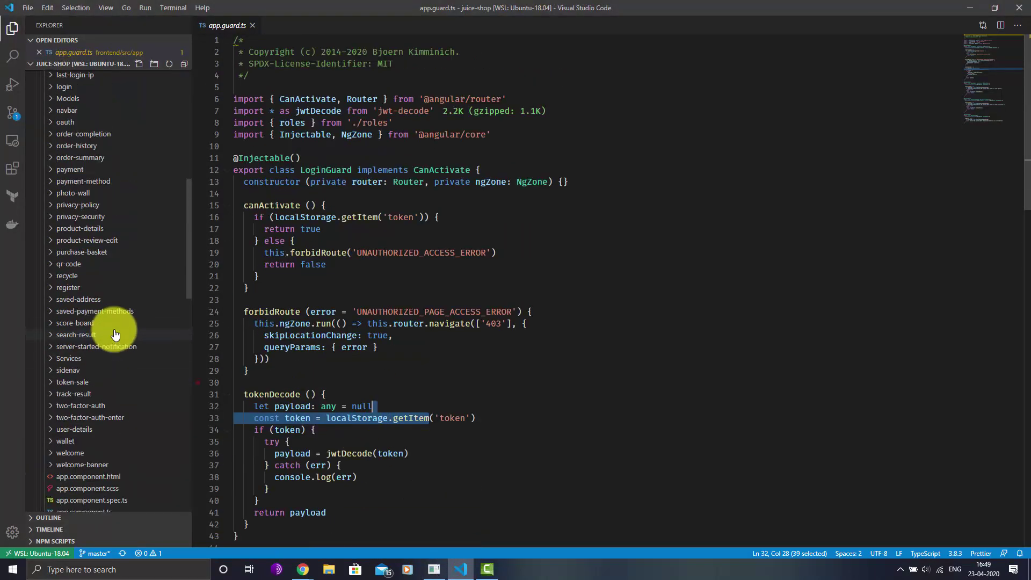
left_click(101, 225)
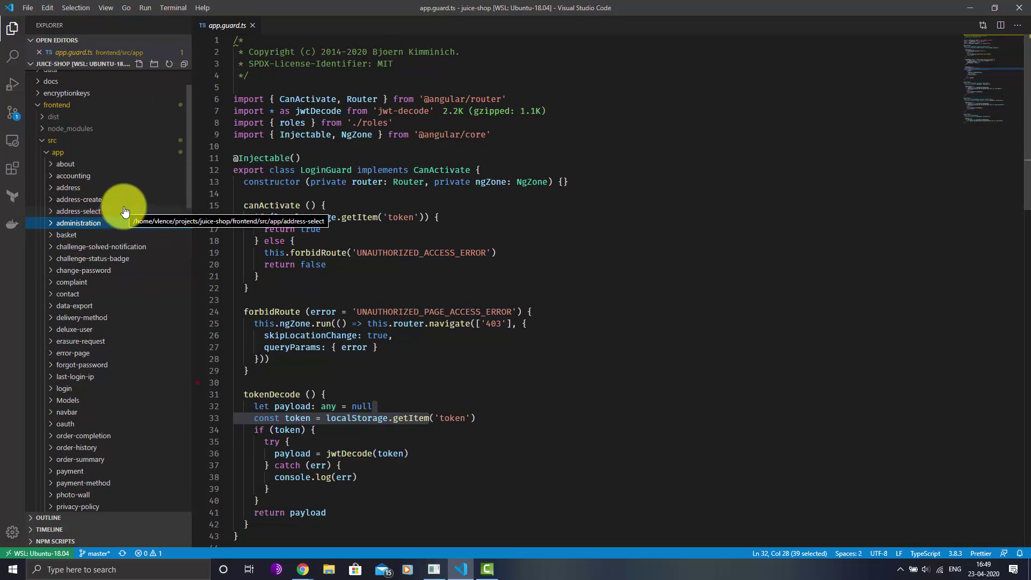
Look through the component folders in frontend/src/app for other pages that might render user input
scroll(166, 368, "down", 5)
scroll(165, 368, "down", 3)
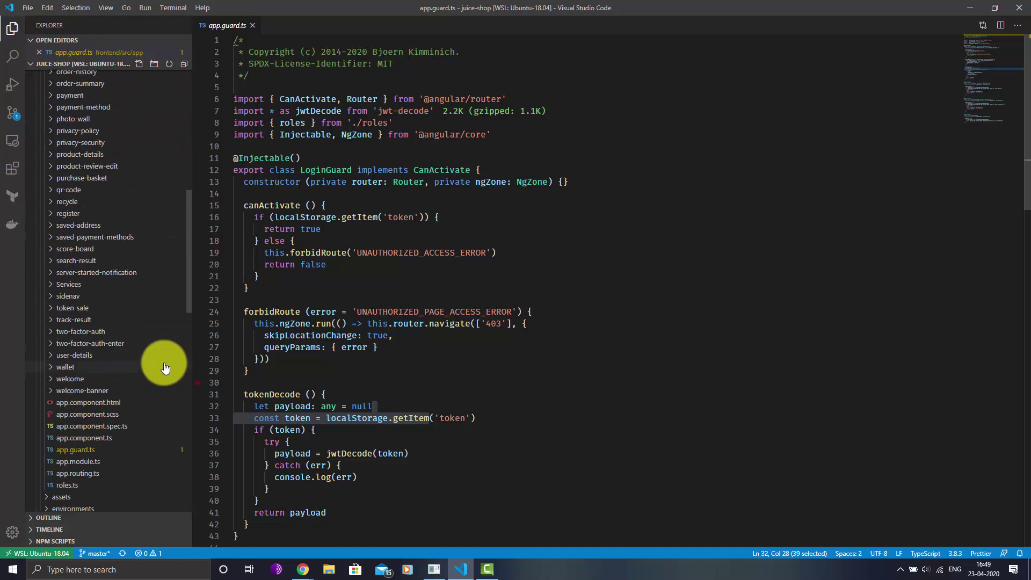
scroll(123, 407, "up", 2)
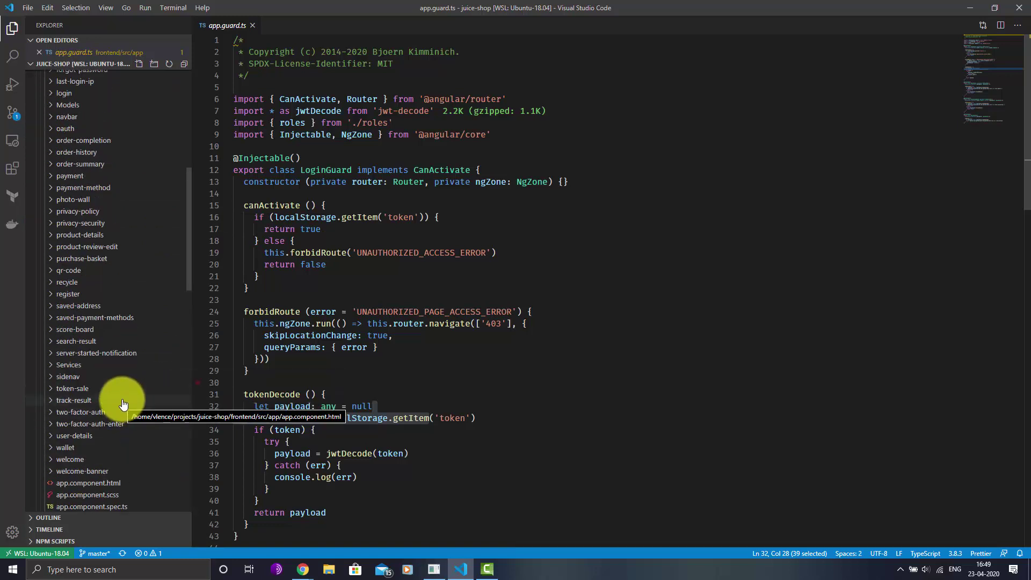
scroll(123, 396, "down", 1)
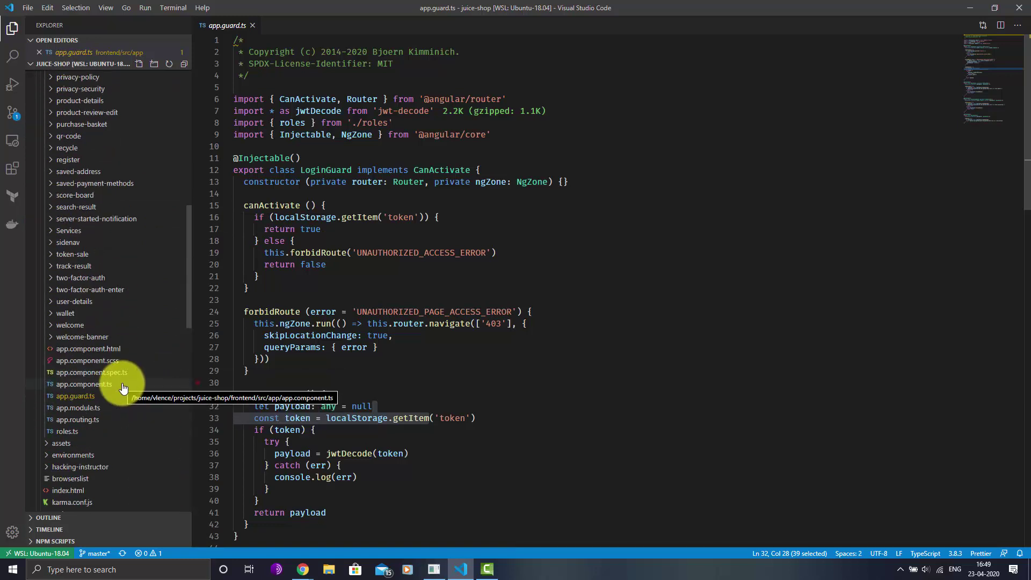
scroll(123, 387, "up", 4)
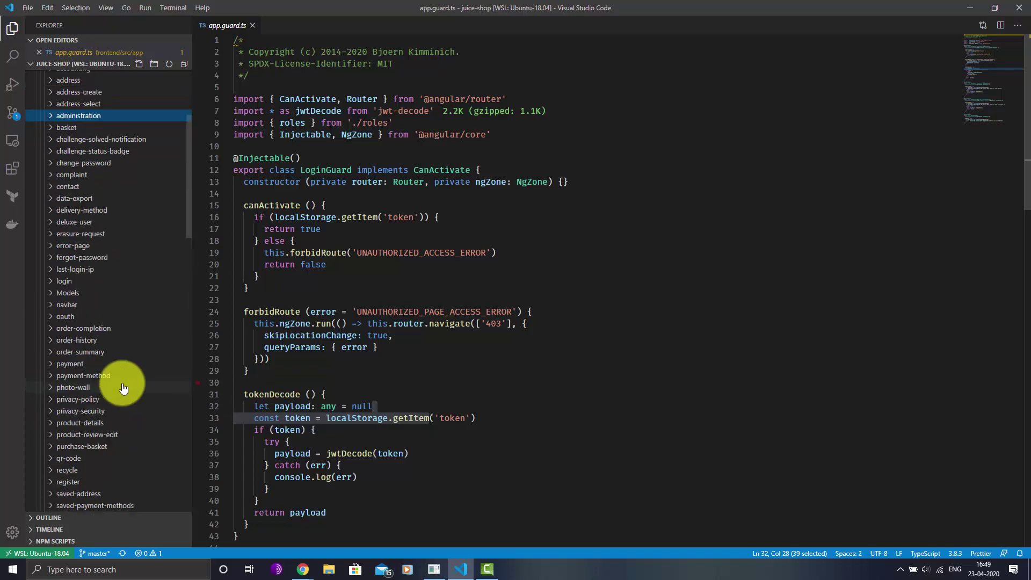
scroll(123, 387, "down", 4)
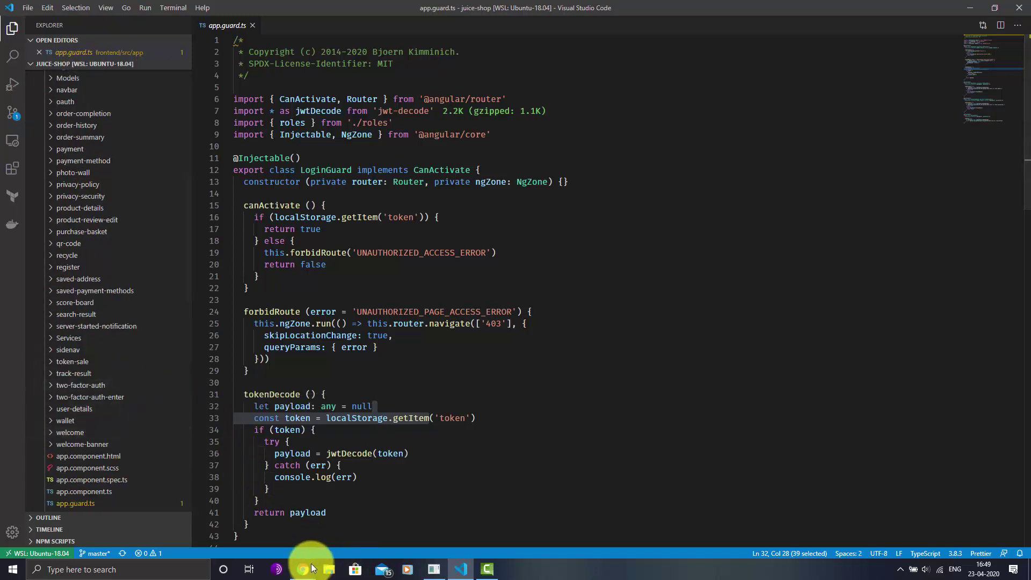
scroll(118, 371, "up", 2)
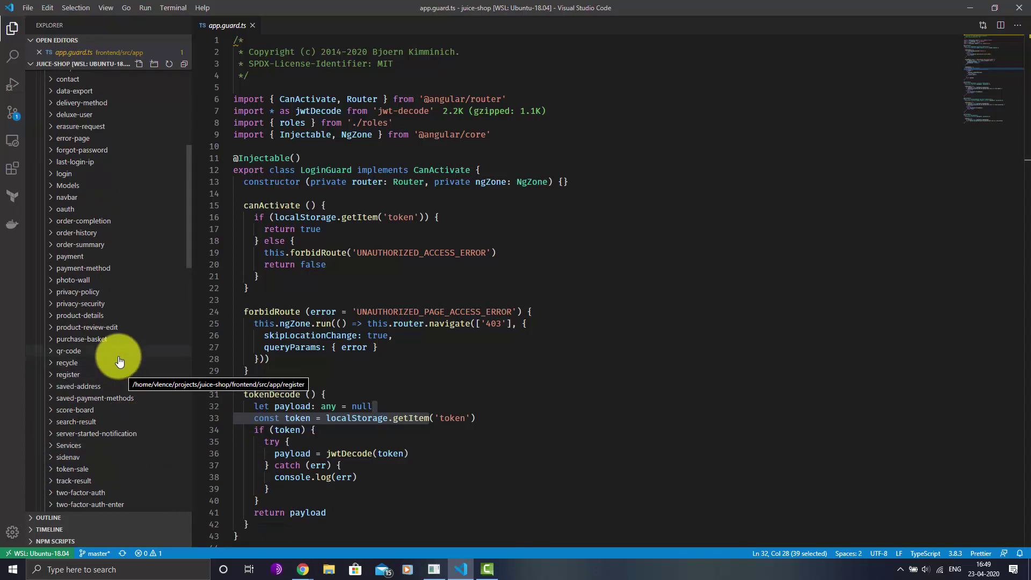
scroll(120, 361, "up", 4)
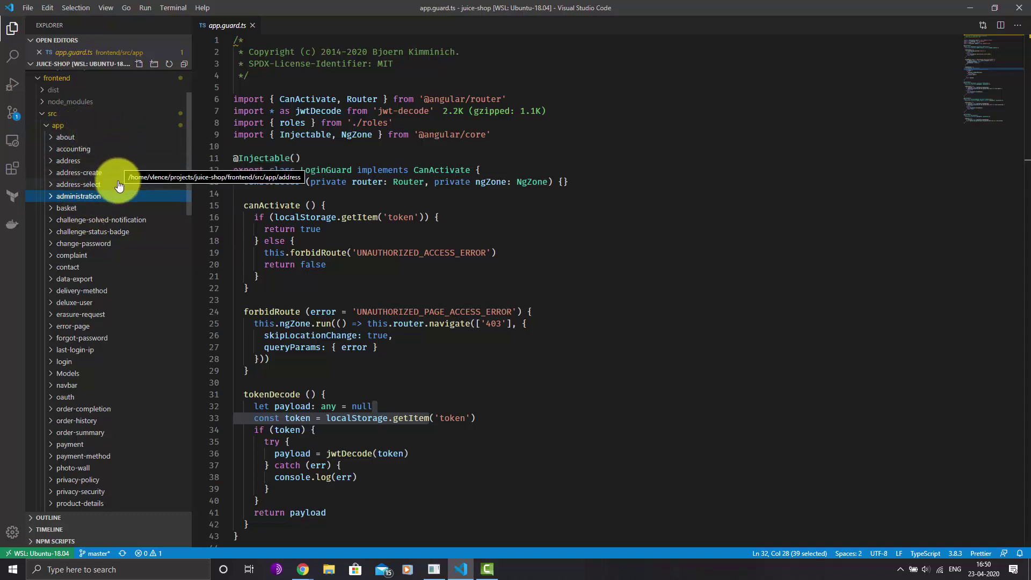
scroll(114, 215, "down", 2)
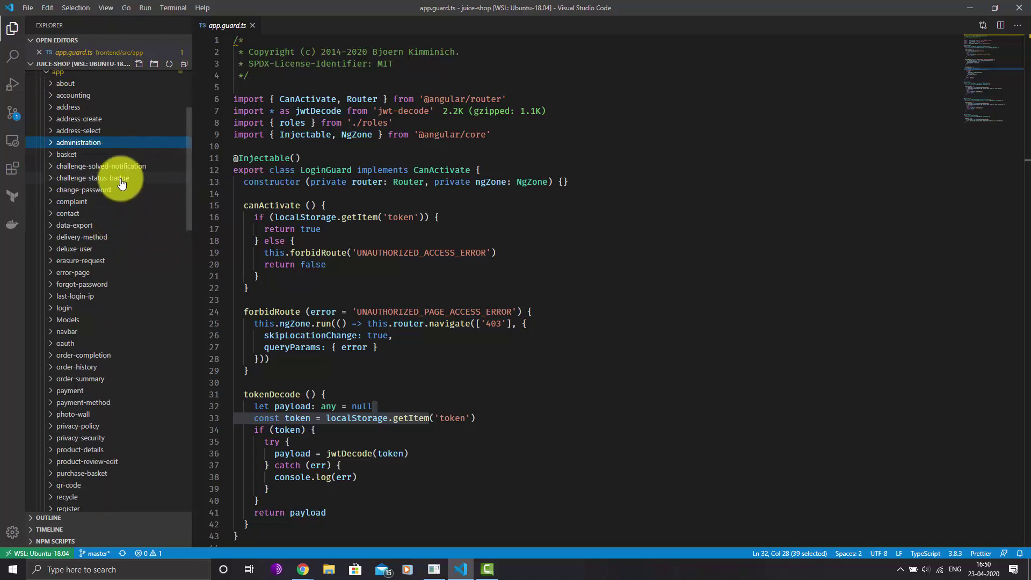
scroll(109, 231, "down", 2)
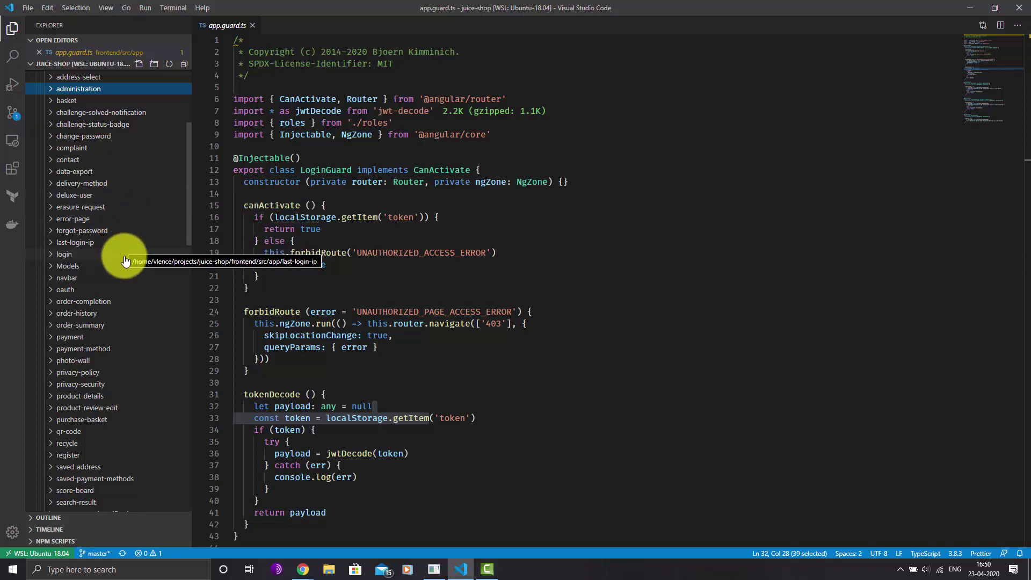
scroll(115, 299, "down", 2)
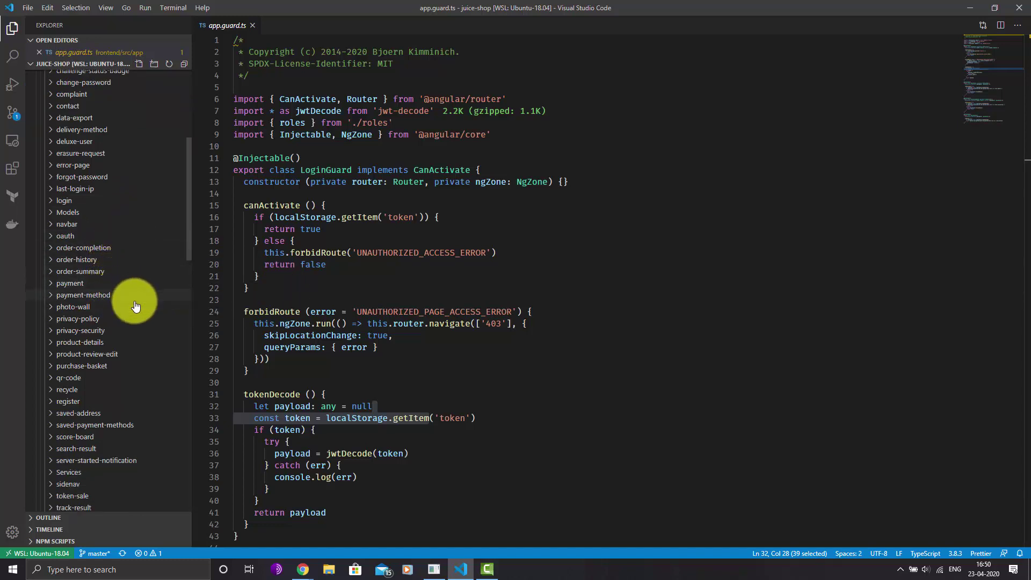
scroll(135, 296, "down", 2)
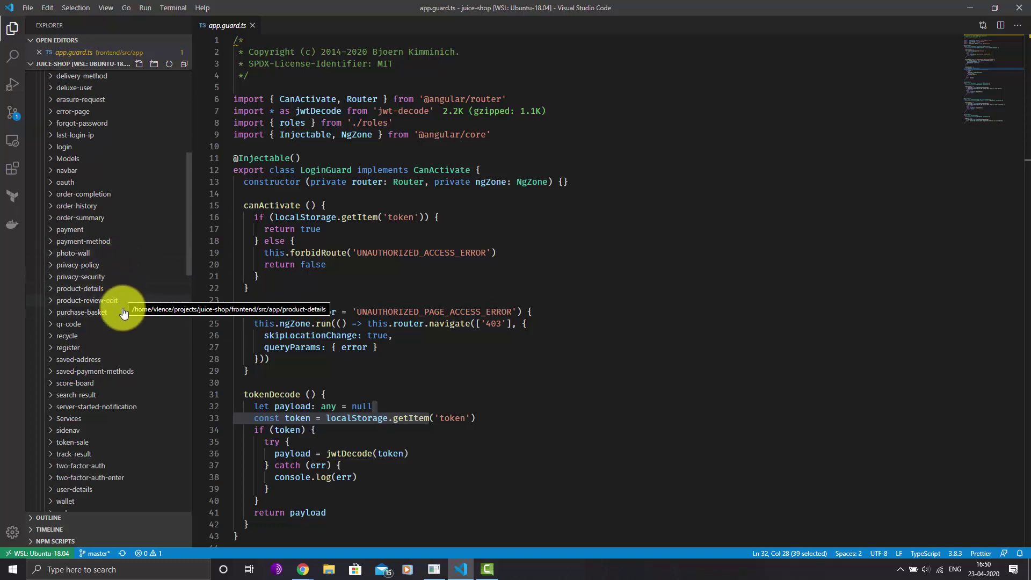
scroll(119, 314, "down", 2)
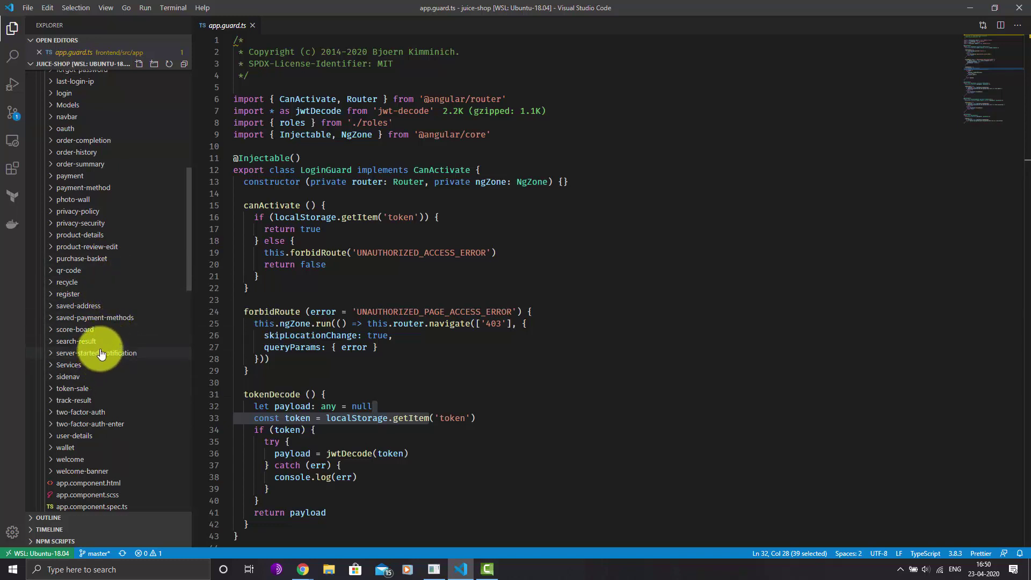
Switch back to the browser, close the site navigation, and search the shop for "Search <b>this</b>" to test HTML rendering
left_click(302, 568)
left_click(356, 539)
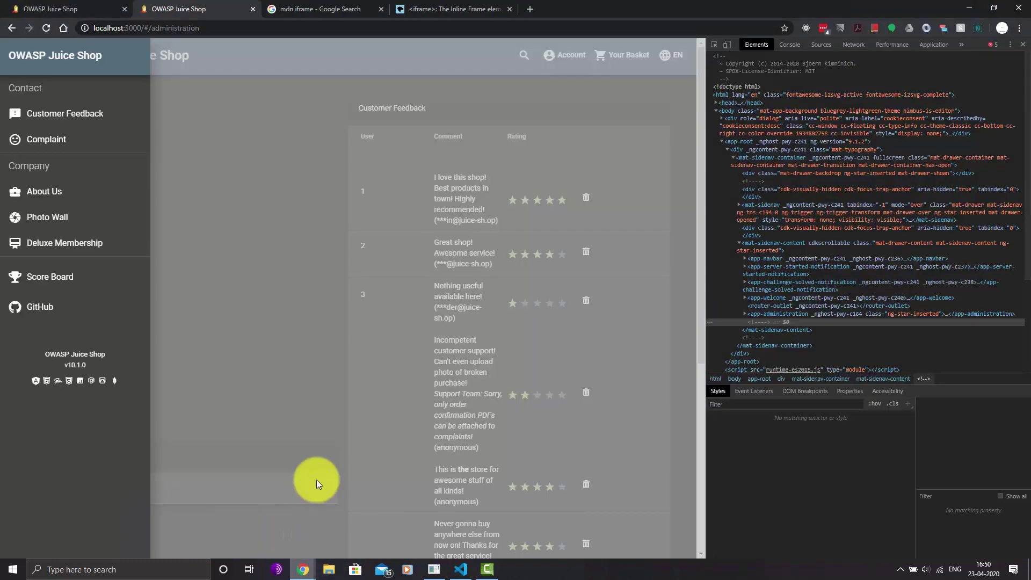
left_click(300, 115)
left_click(527, 58)
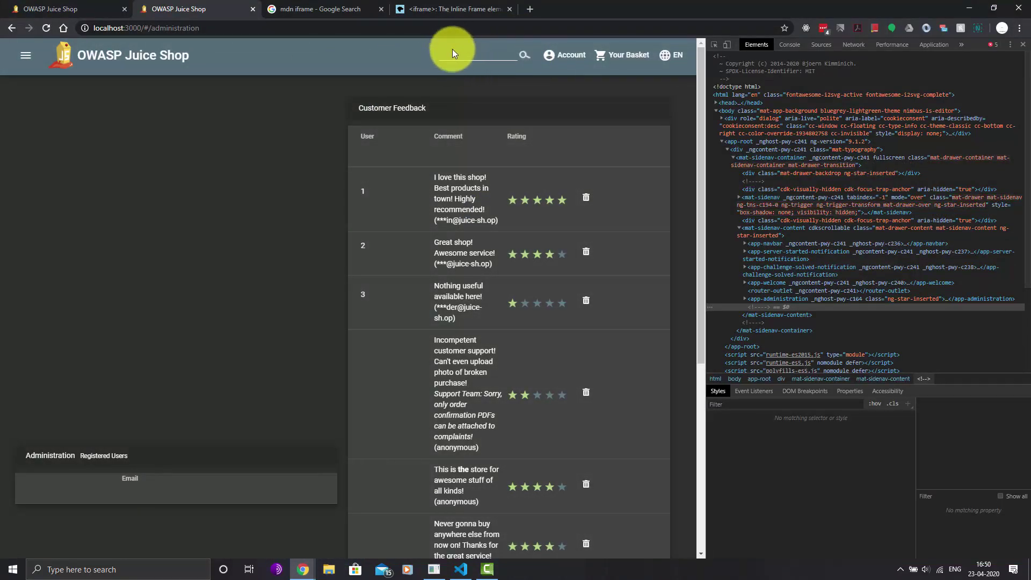
left_click(519, 60)
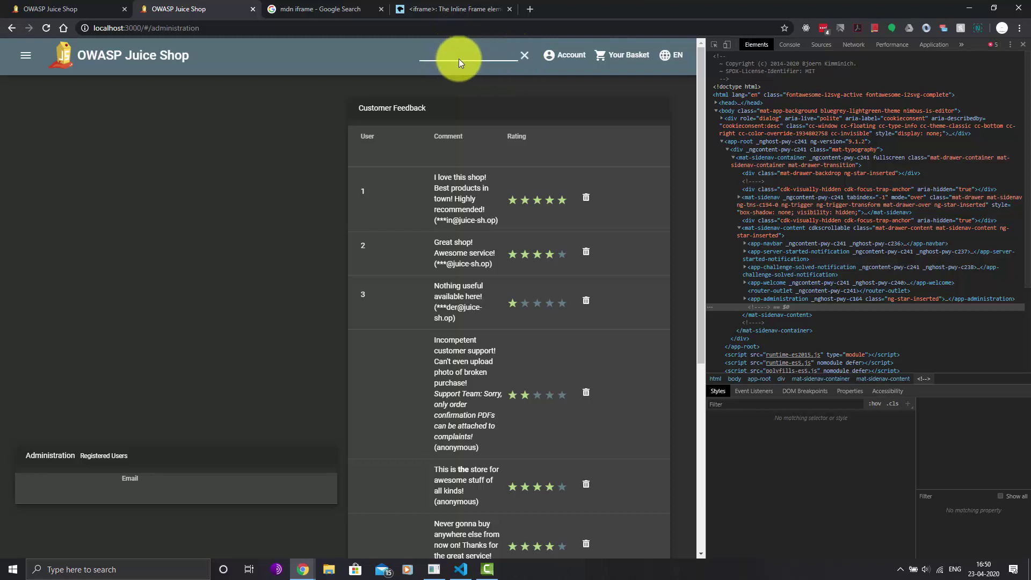
type("Search <b>this</b>")
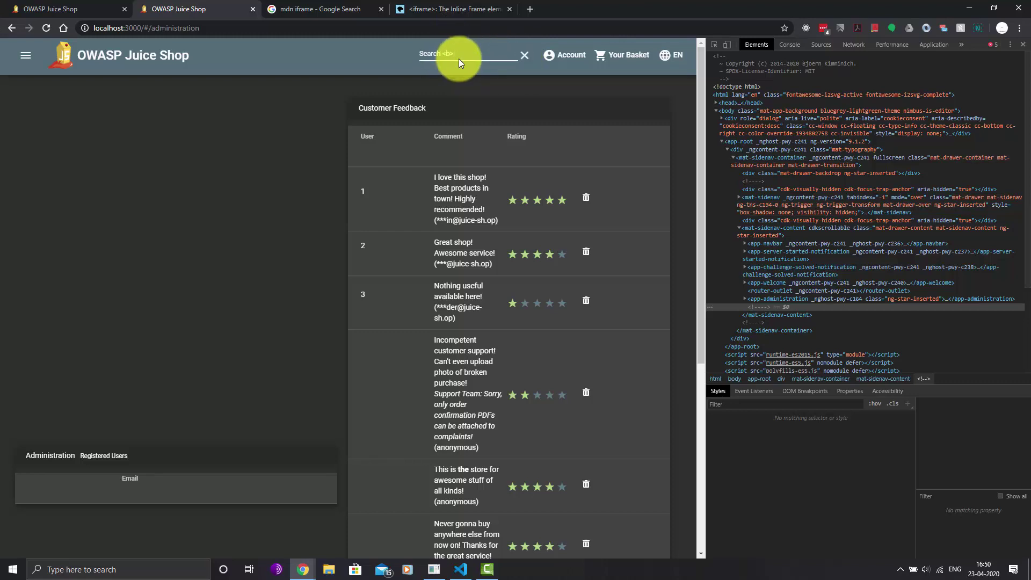
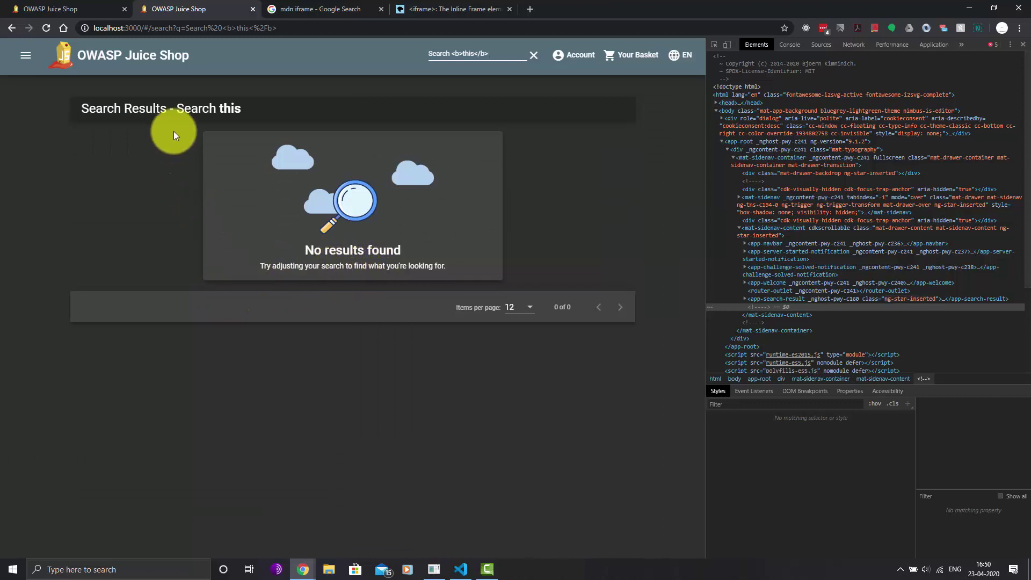
double_click(235, 108)
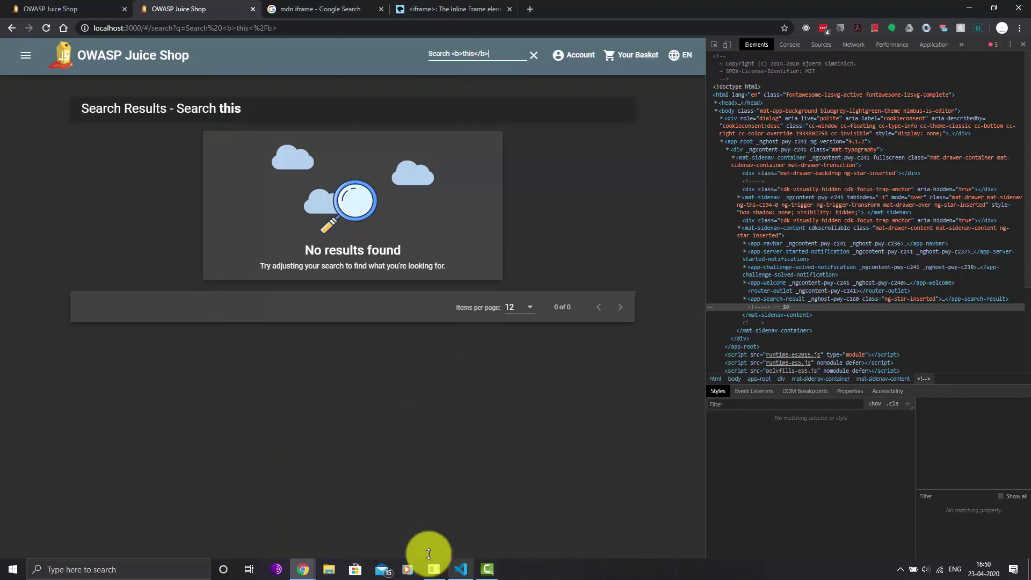
Search for "This." followed by an iframe with src "javascript:alert(`xss`)", then dismiss the alert and the challenge notification
left_click_drag(494, 55, 451, 53)
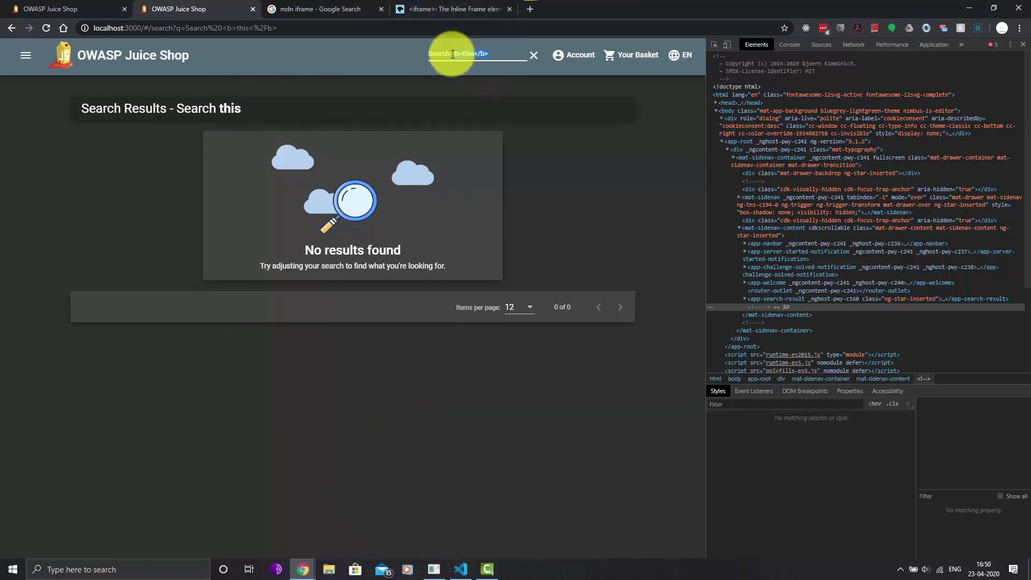
type("this.")
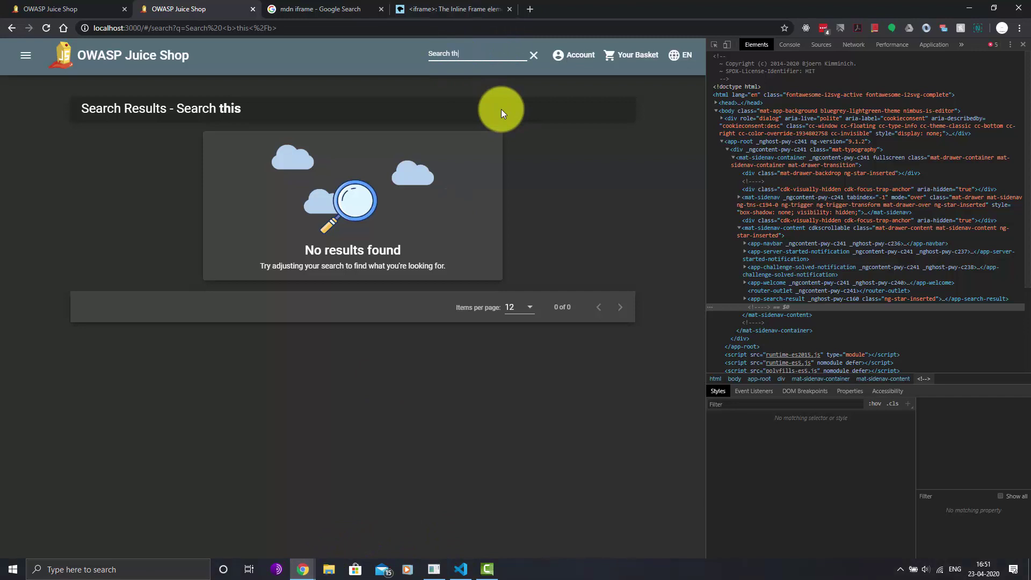
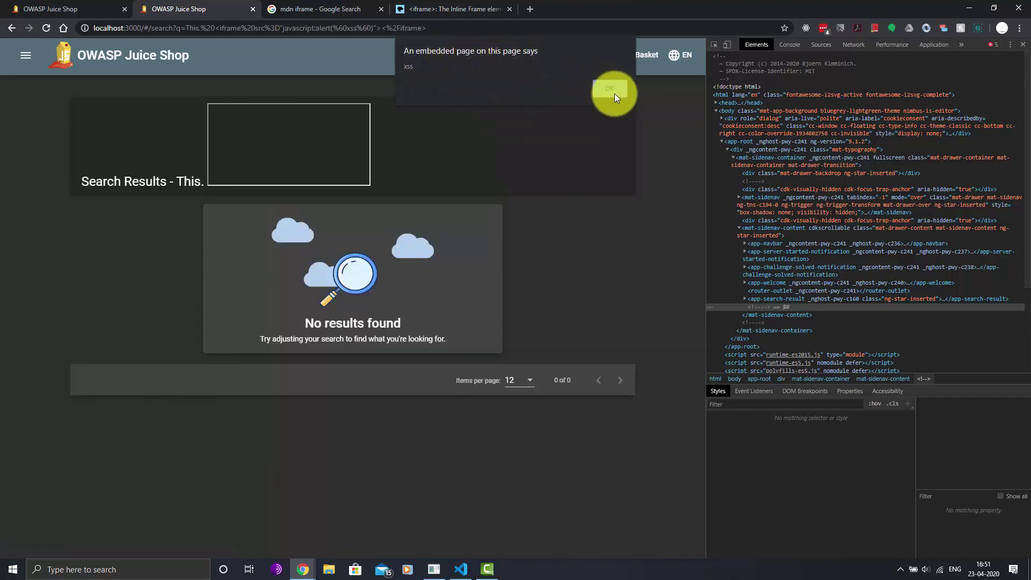
left_click(615, 93)
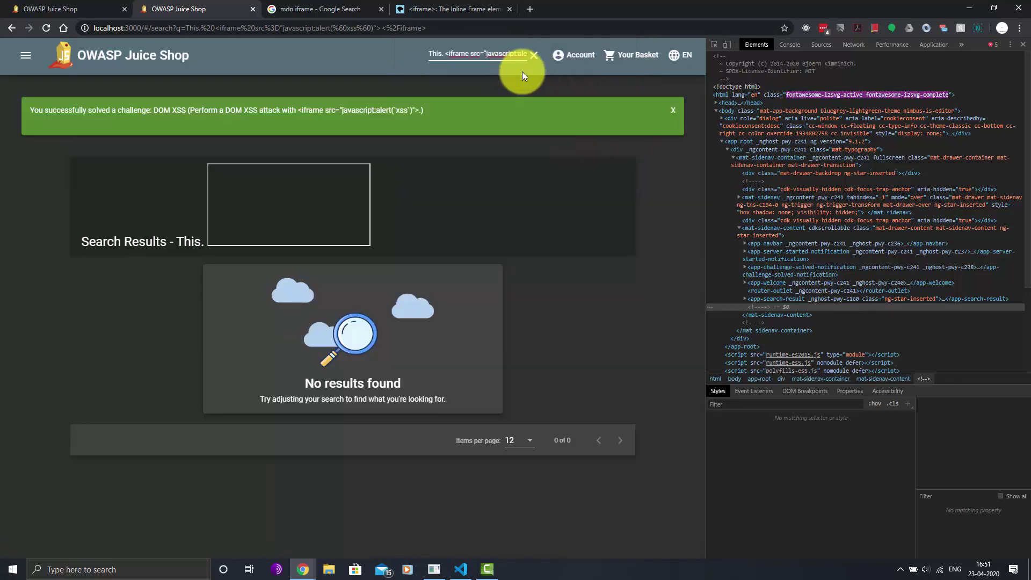
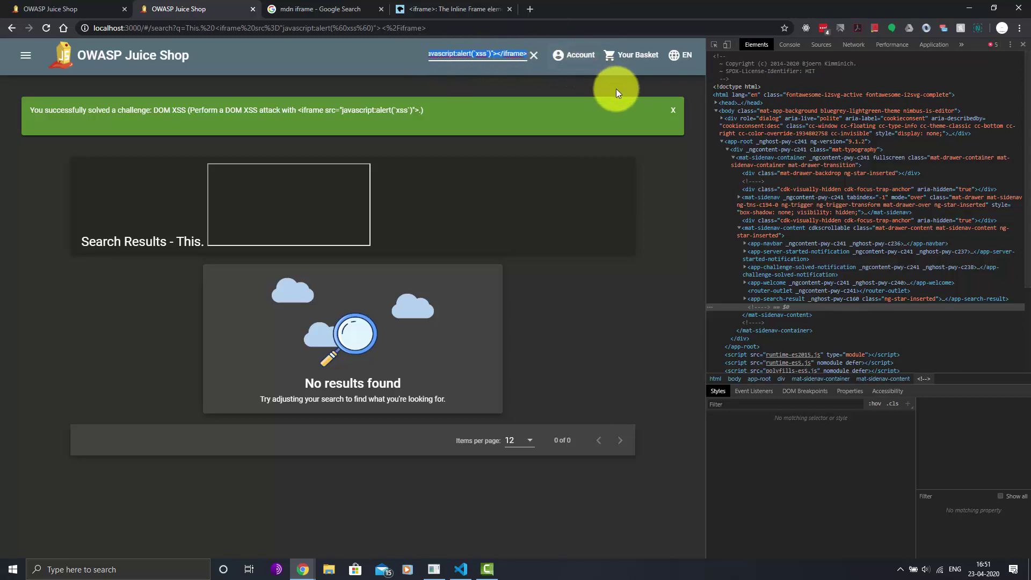
left_click(673, 114)
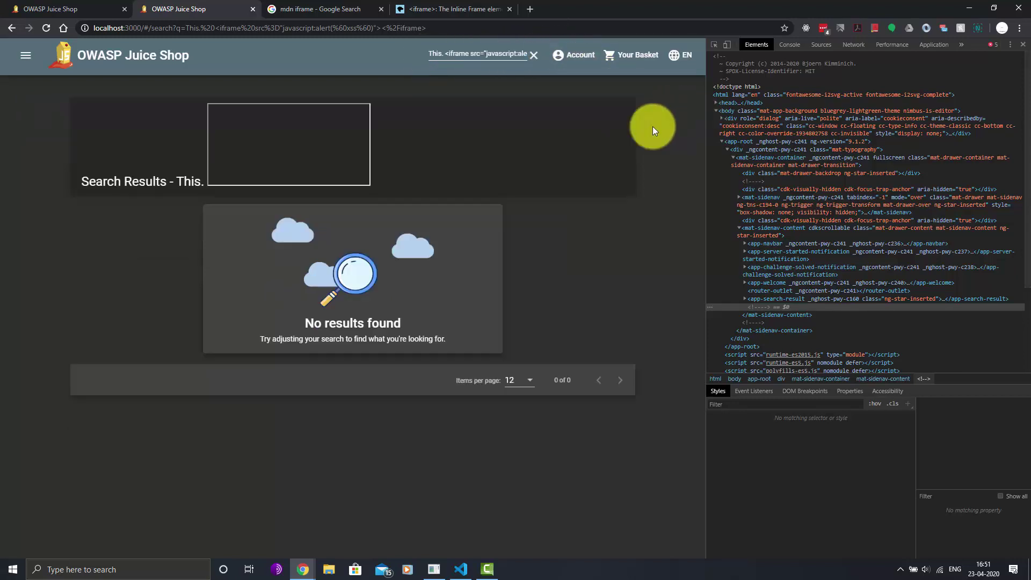
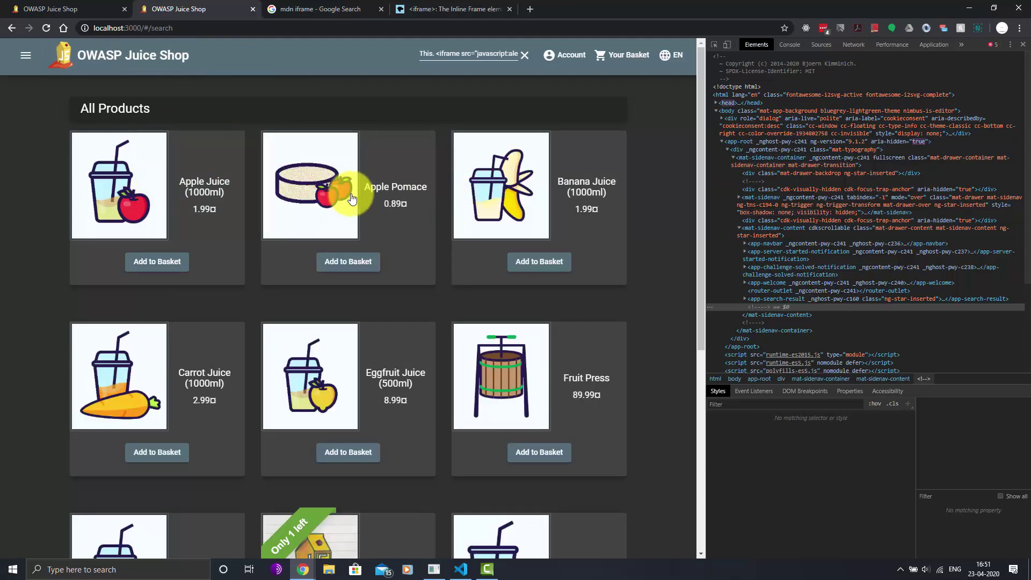
Open the Apple Juice (1000ml) product details, examine its existing reviews, collapse them, and activate the review text field
left_click(352, 198)
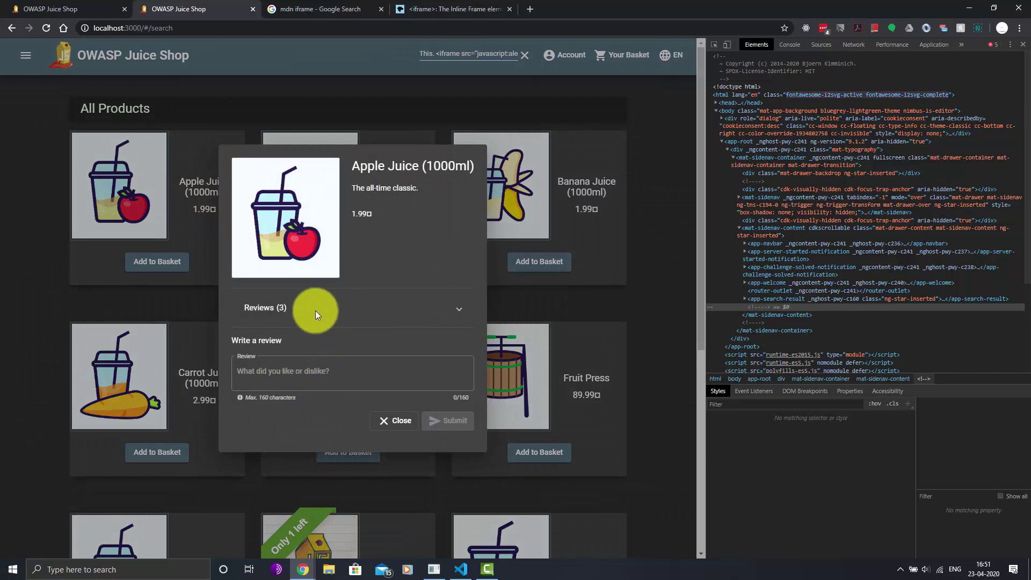
left_click(311, 316)
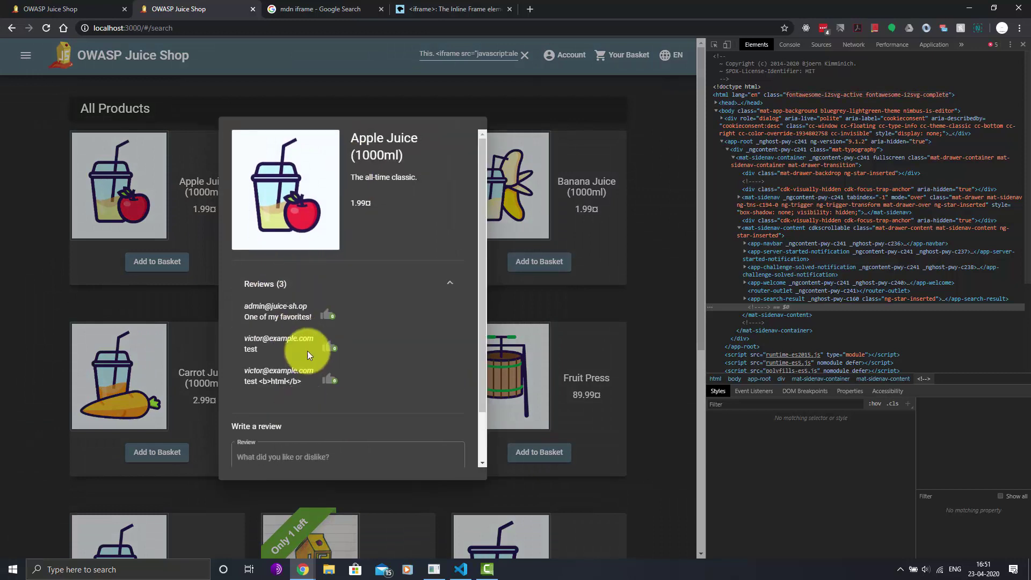
left_click(427, 293)
left_click(354, 375)
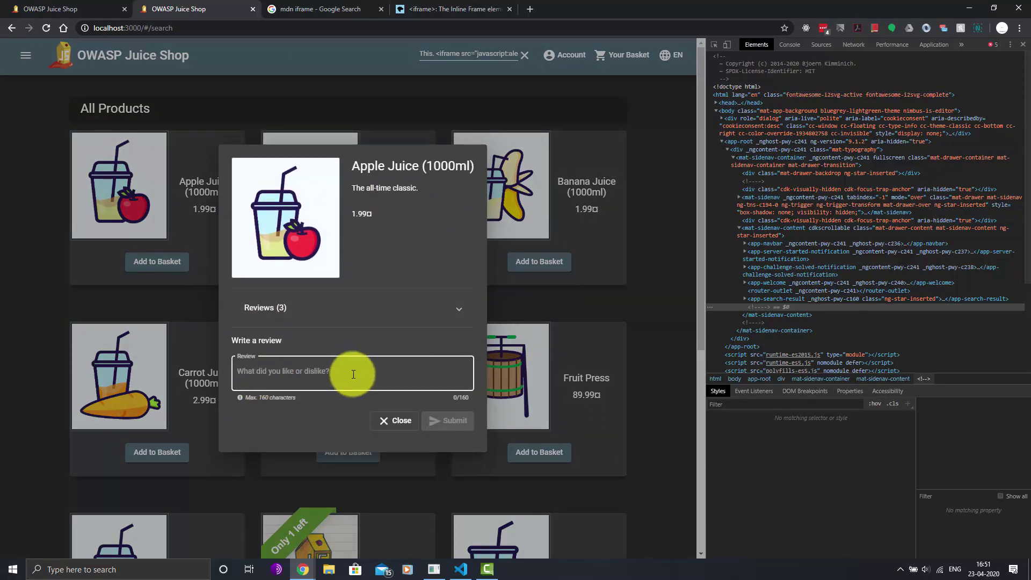
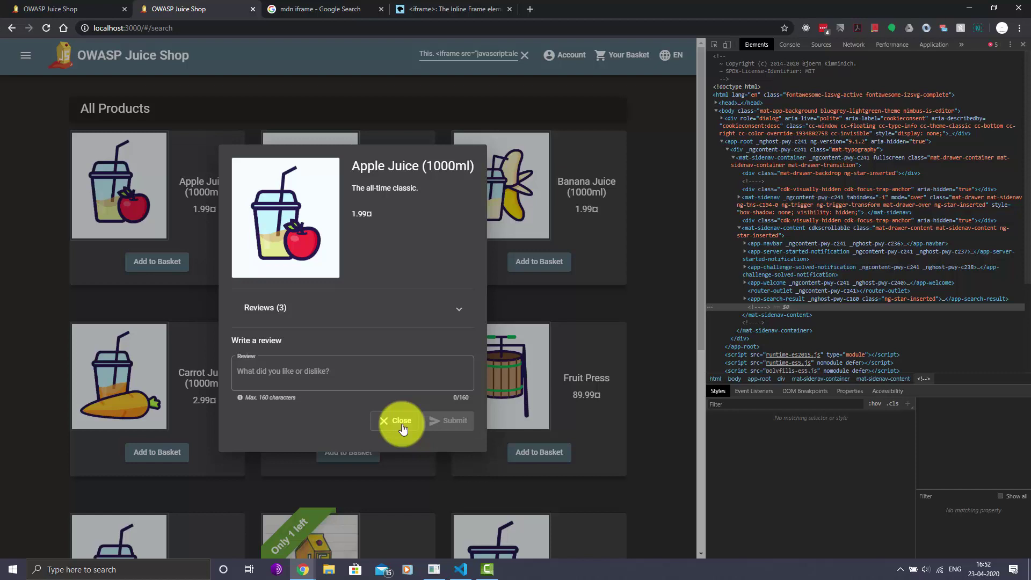
Close the Apple Juice details, copy the Bonus Payload iframe code from the score board, and search the shop for "This." followed by that code
left_click(401, 423)
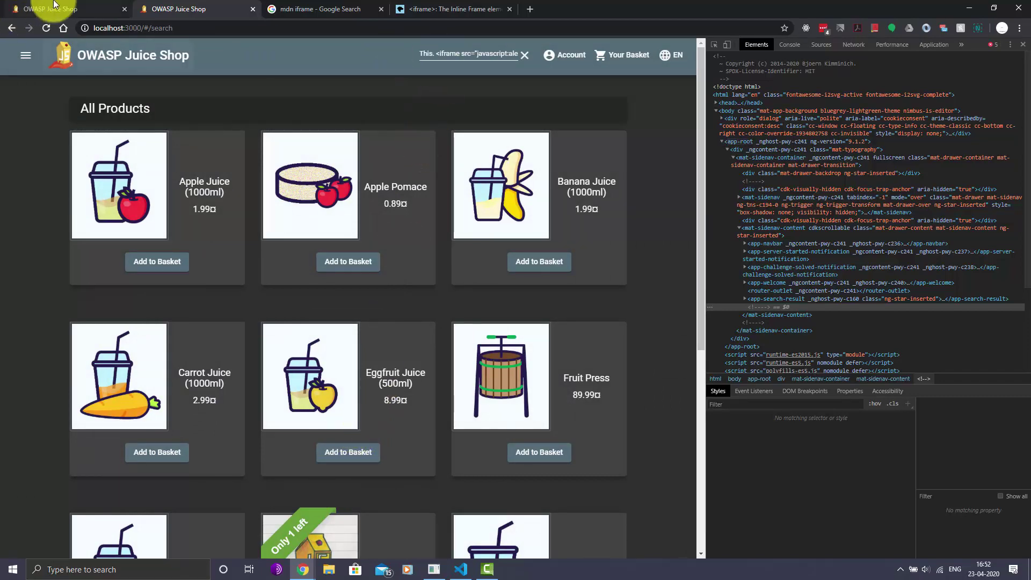
left_click(32, 9)
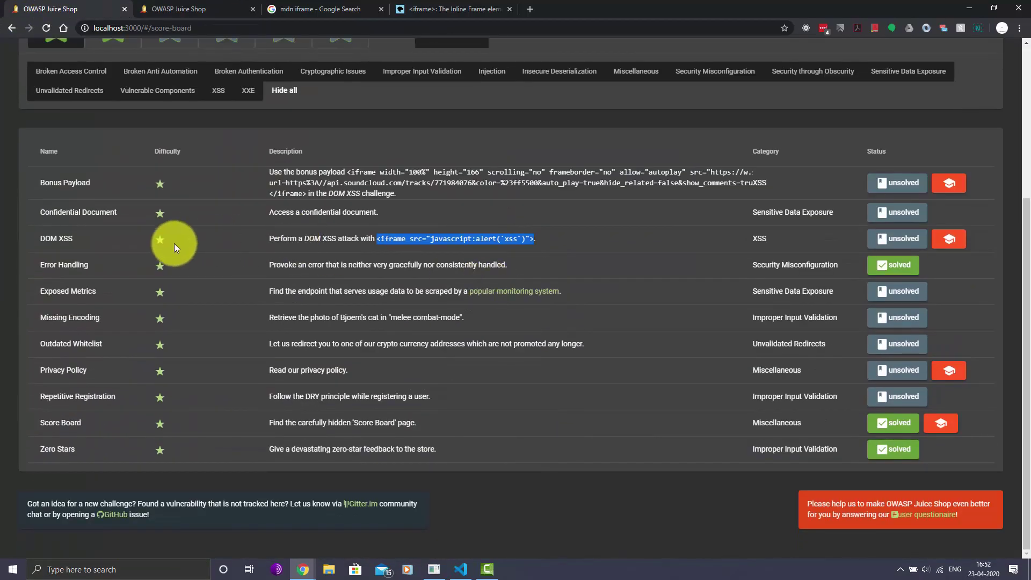
left_click(275, 239)
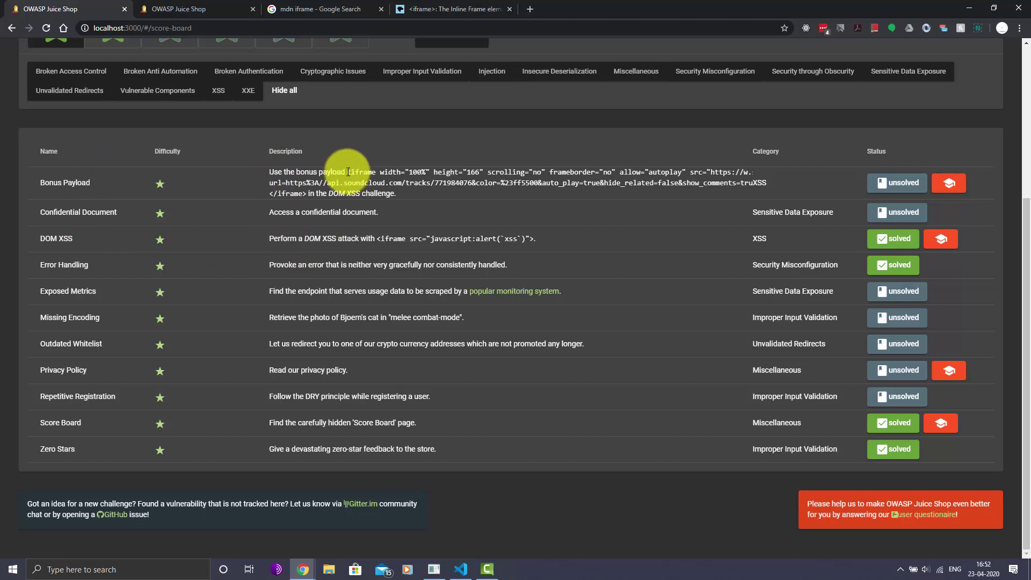
left_click_drag(348, 172, 307, 196)
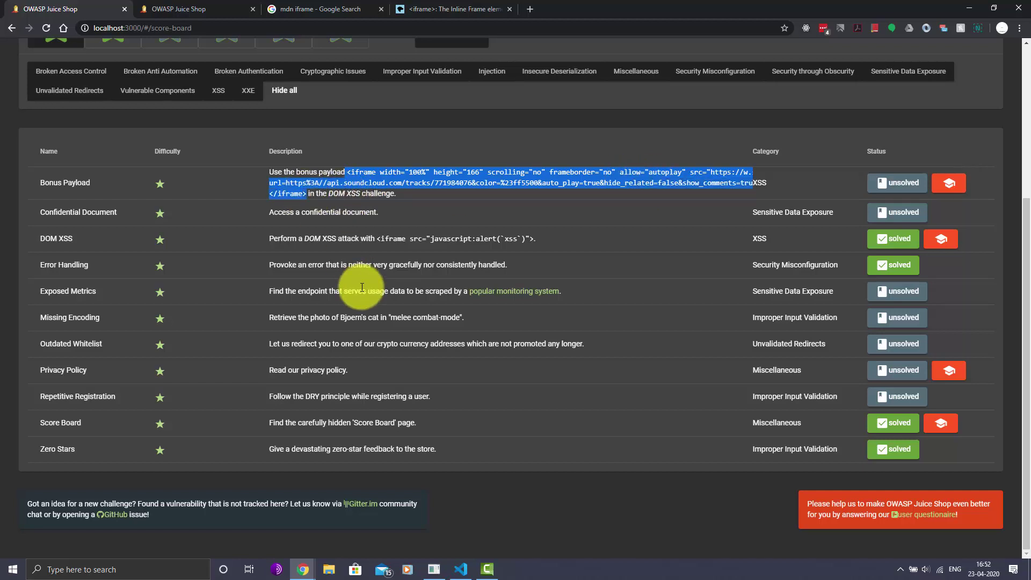
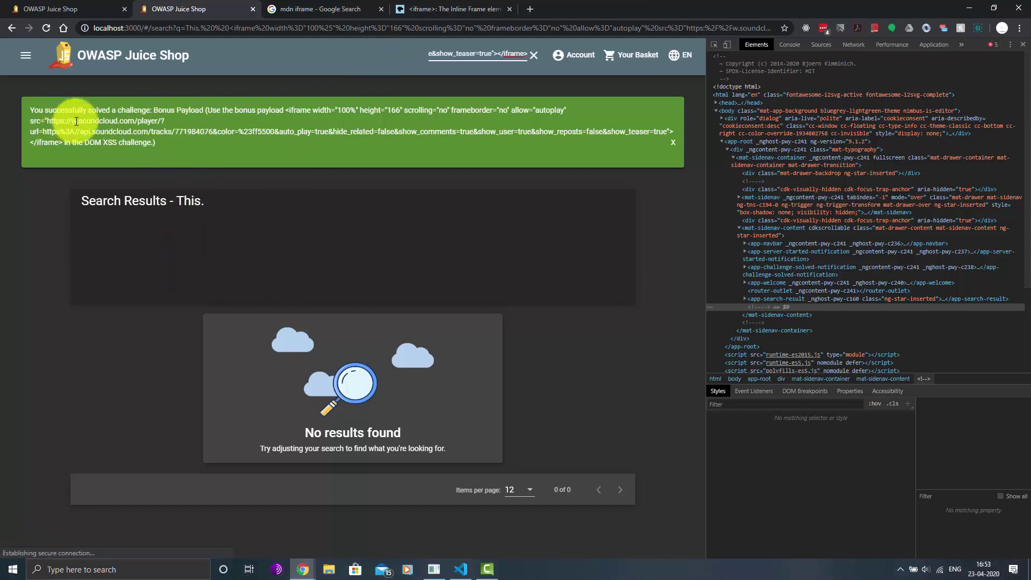
Examine the SoundCloud URL in the Bonus Payload notification and review the XSS challenges on the score board
left_click_drag(47, 122, 304, 137)
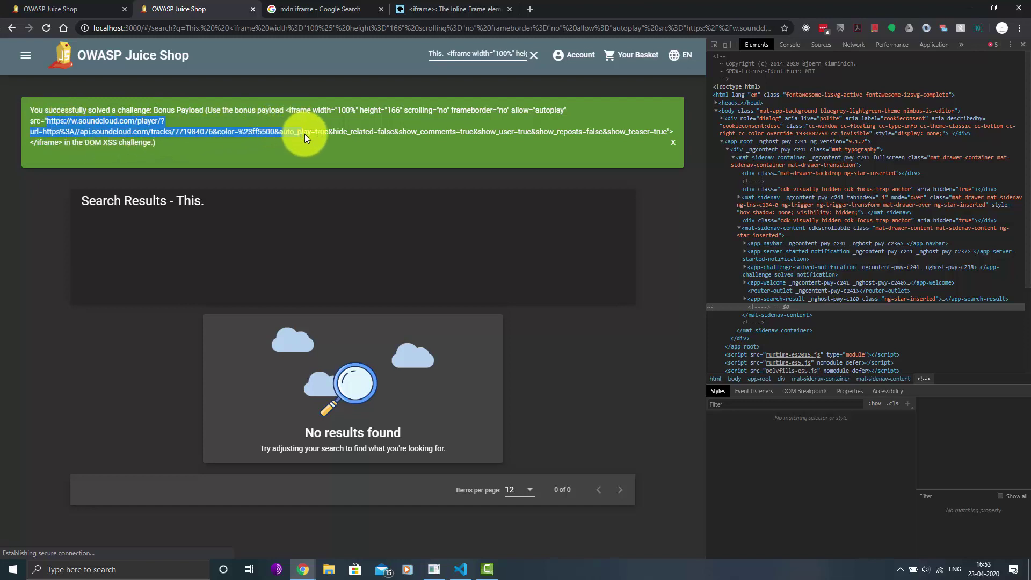
left_click(602, 138)
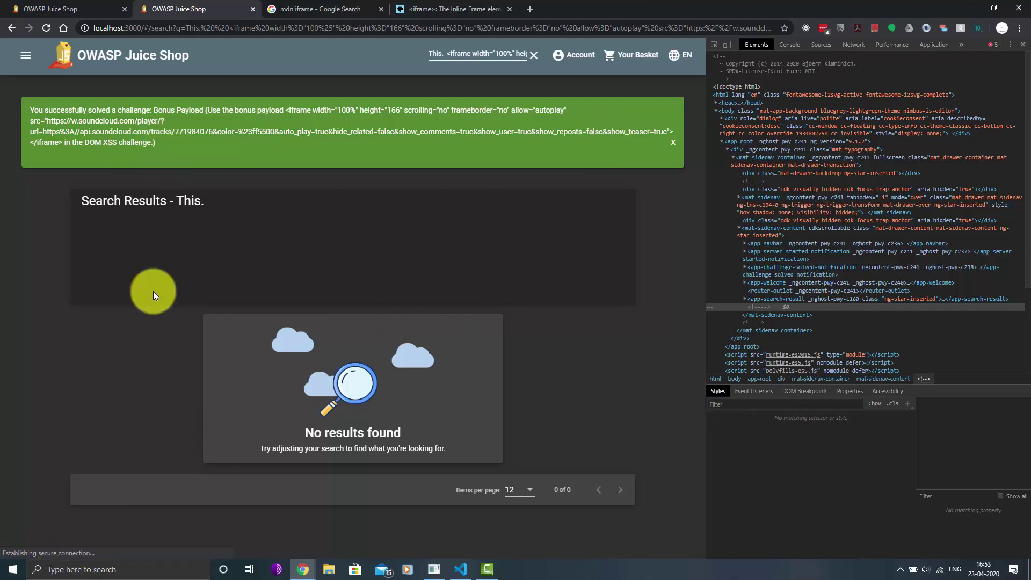
left_click(97, 7)
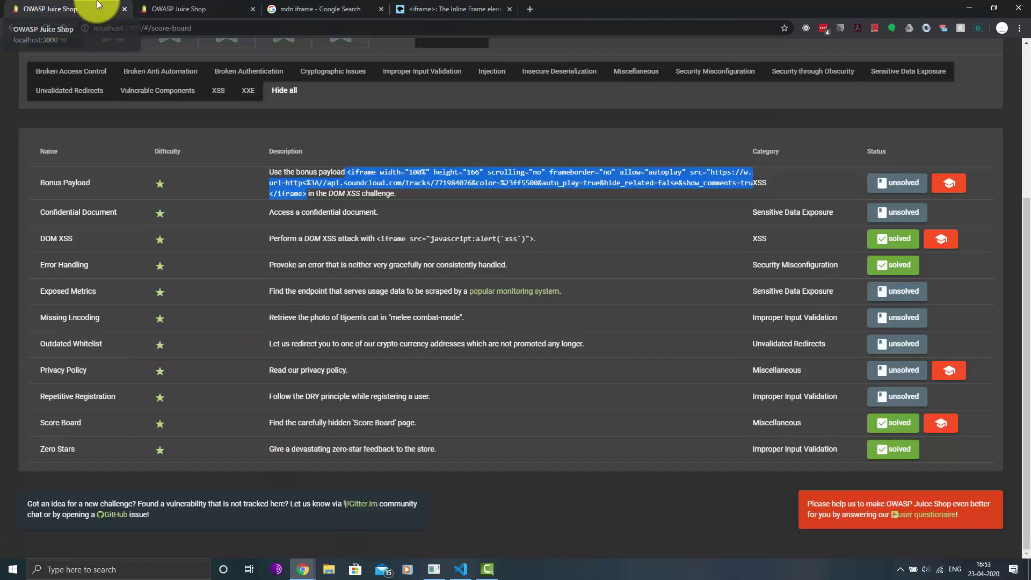
left_click(772, 184)
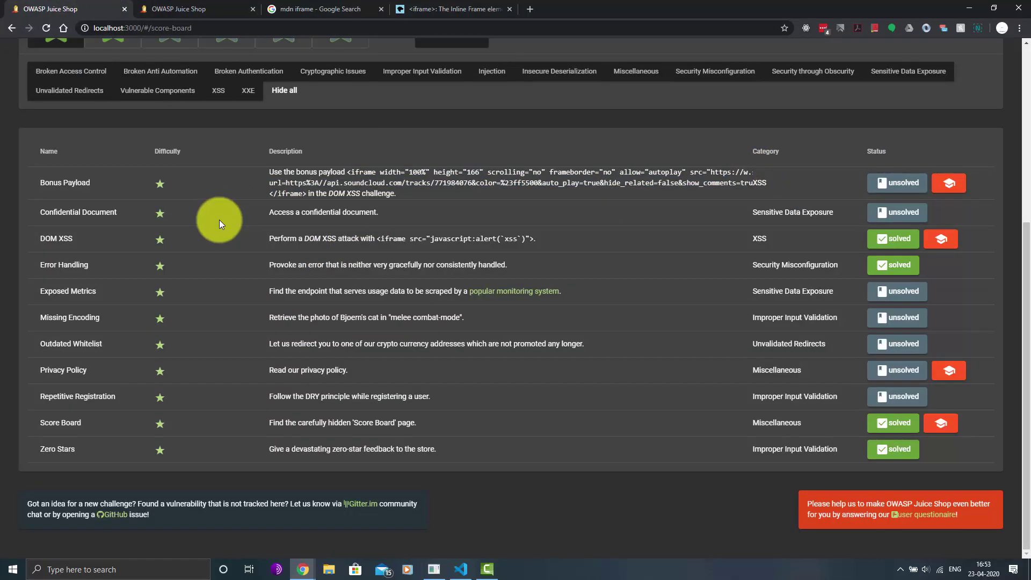
scroll(475, 262, "up", 4)
scroll(475, 261, "down", 4)
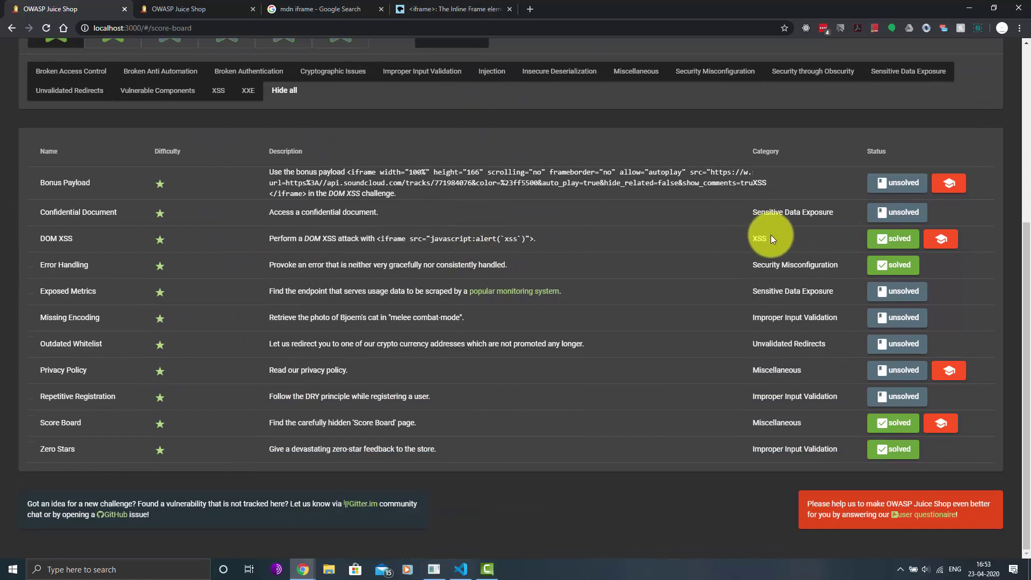
Replace the "mdn iframe" Google search with a search for "xss"
left_click(322, 9)
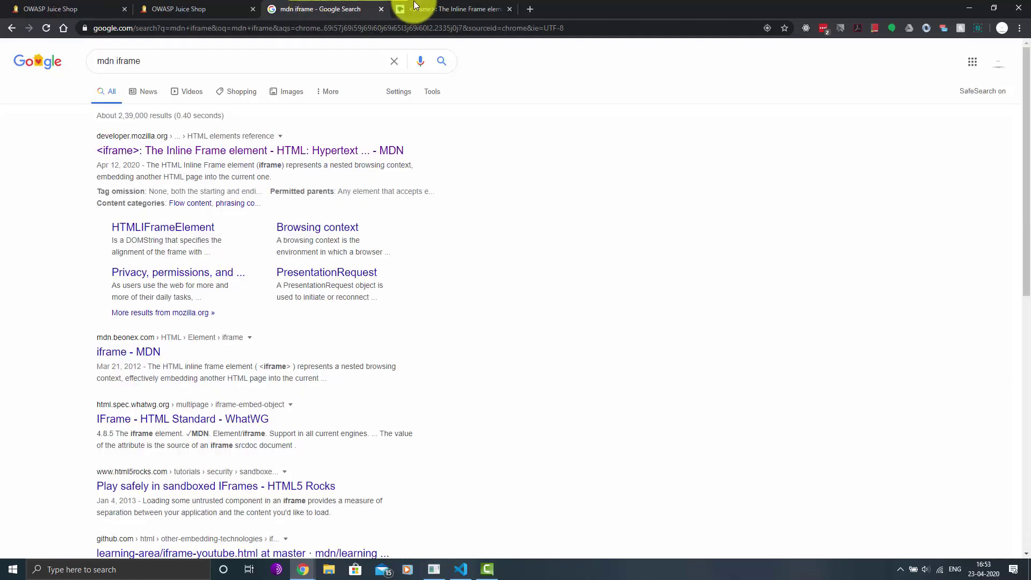
triple_click(156, 61)
type("xss")
key("Return")
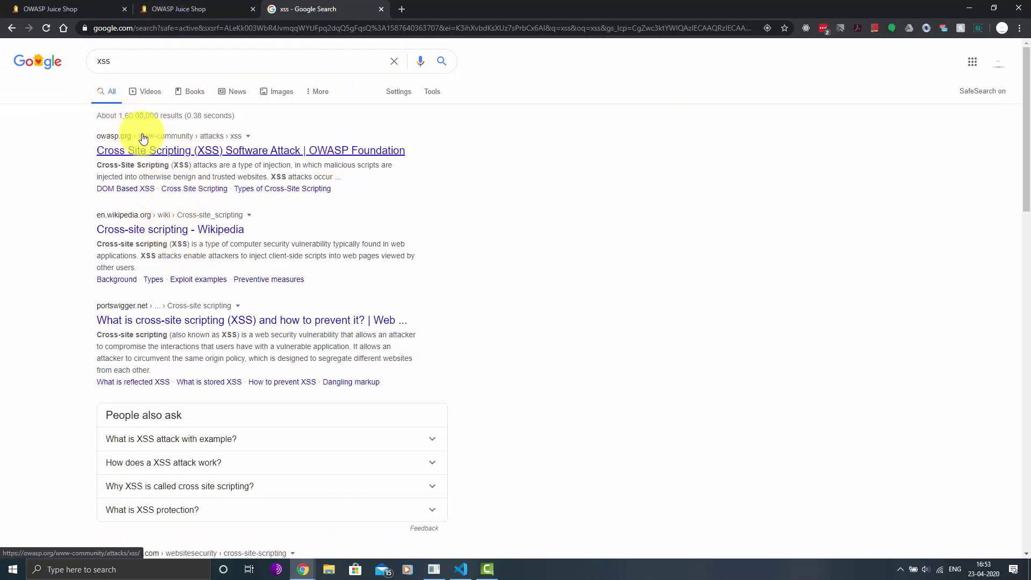
Open the OWASP and Wikipedia cross-site scripting results in new browser tabs and place the Wikipedia tab before the OWASP one
middle_click(289, 156)
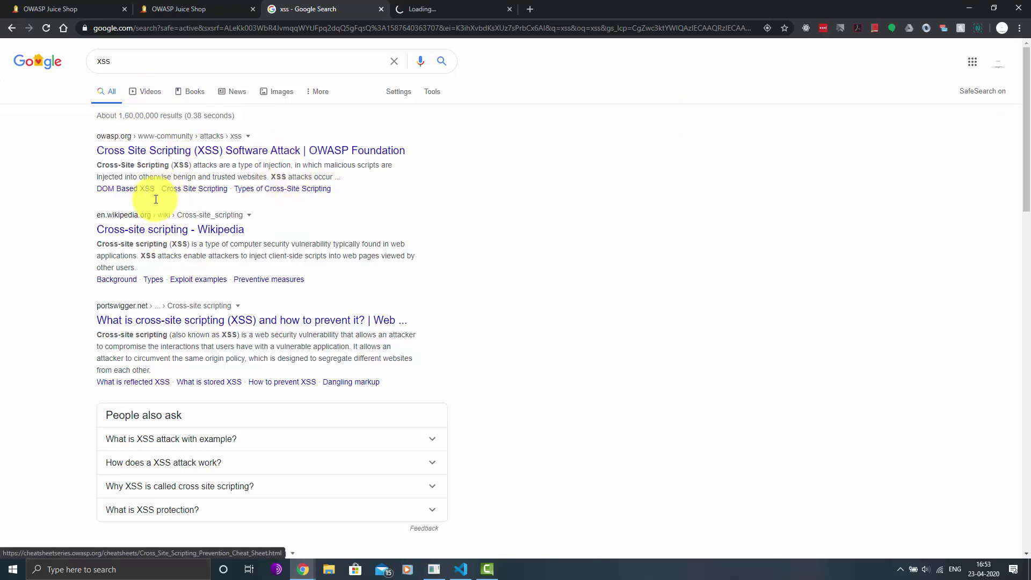
middle_click(187, 236)
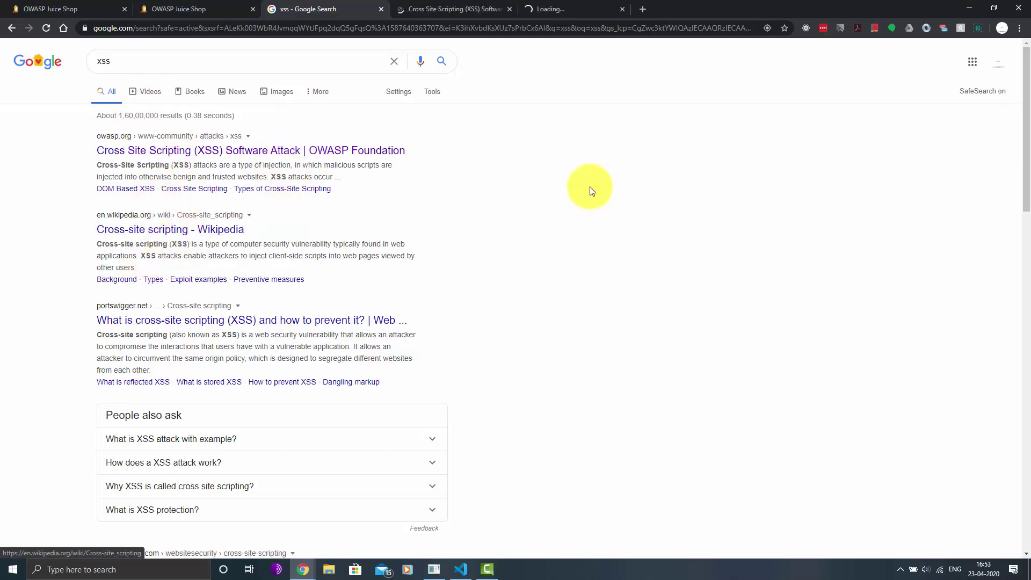
left_click_drag(596, 8, 511, 7)
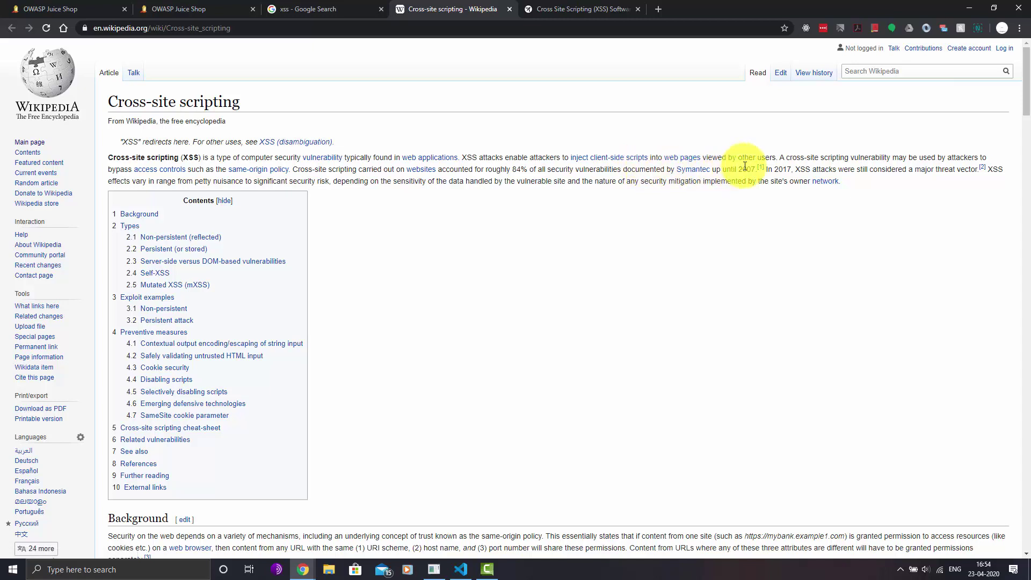
Return to the score board and dismiss the DOM XSS and Bonus Payload challenge notifications
left_click(70, 10)
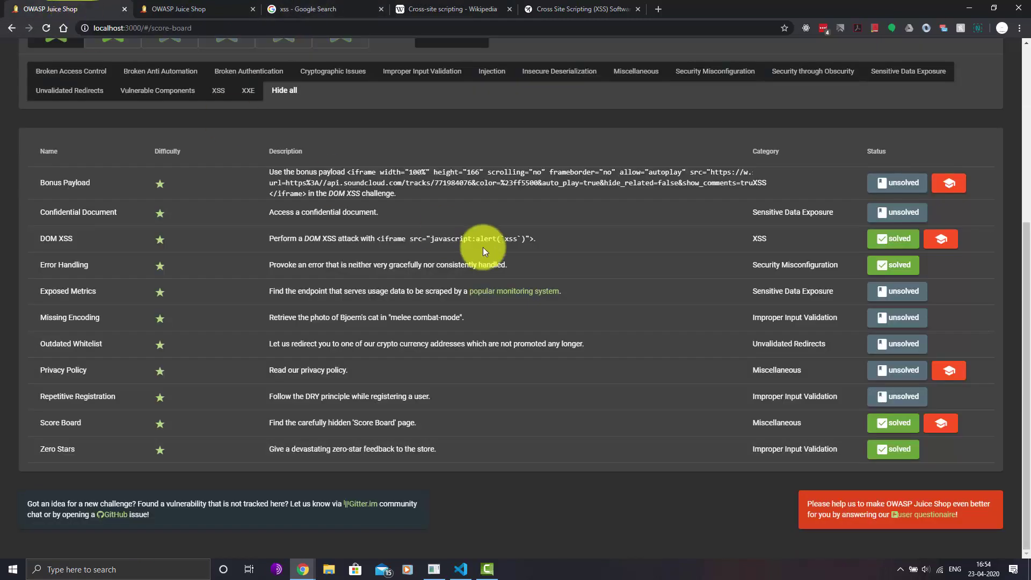
scroll(302, 281, "up", 4)
scroll(1010, 194, "up", 3)
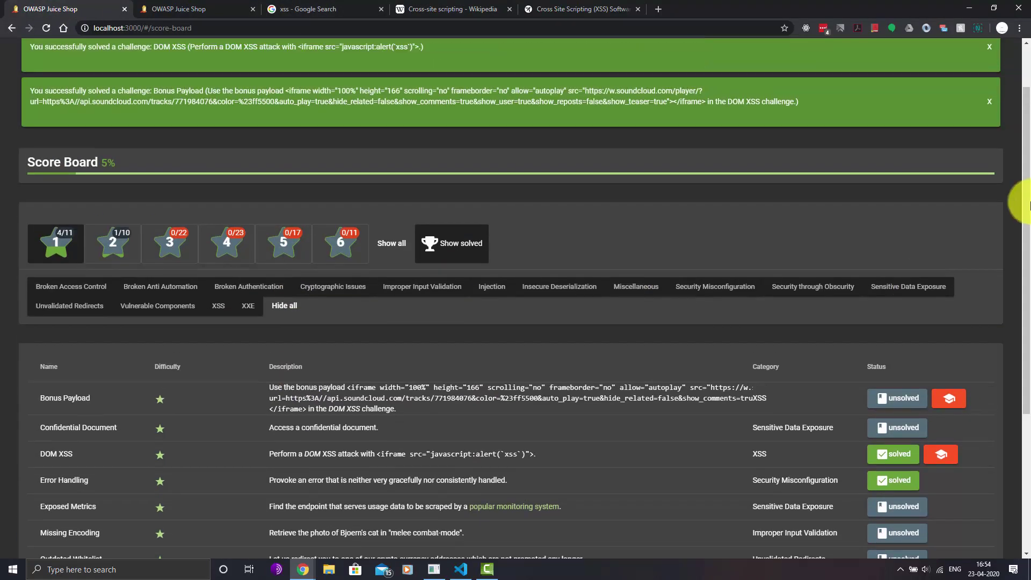
left_click(989, 172)
left_click(990, 111)
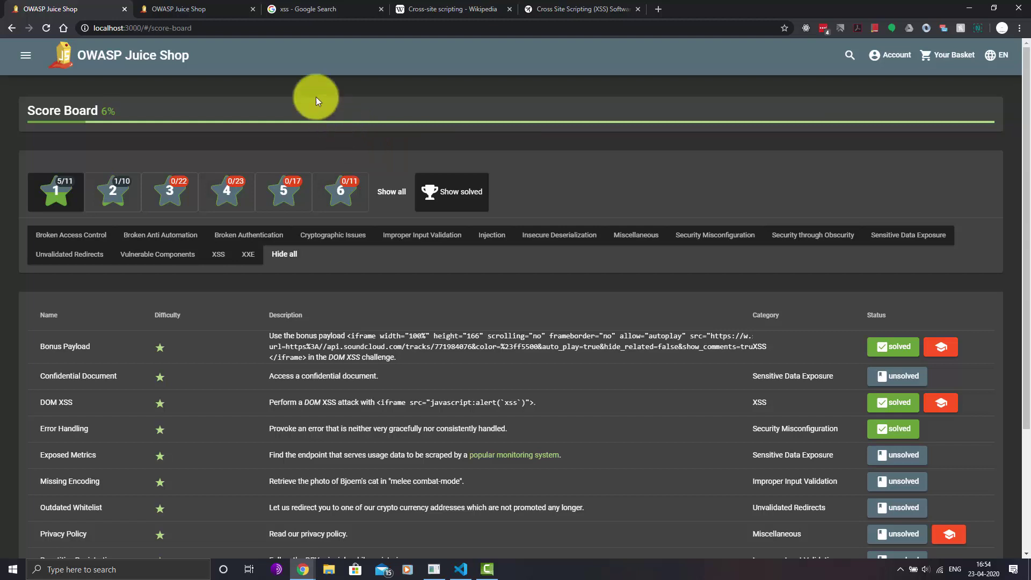
Read the Wikipedia article on cross-site scripting, covering the reflected, persistent, DOM-based, Self-XSS and mutated types
left_click(299, 9)
left_click(413, 9)
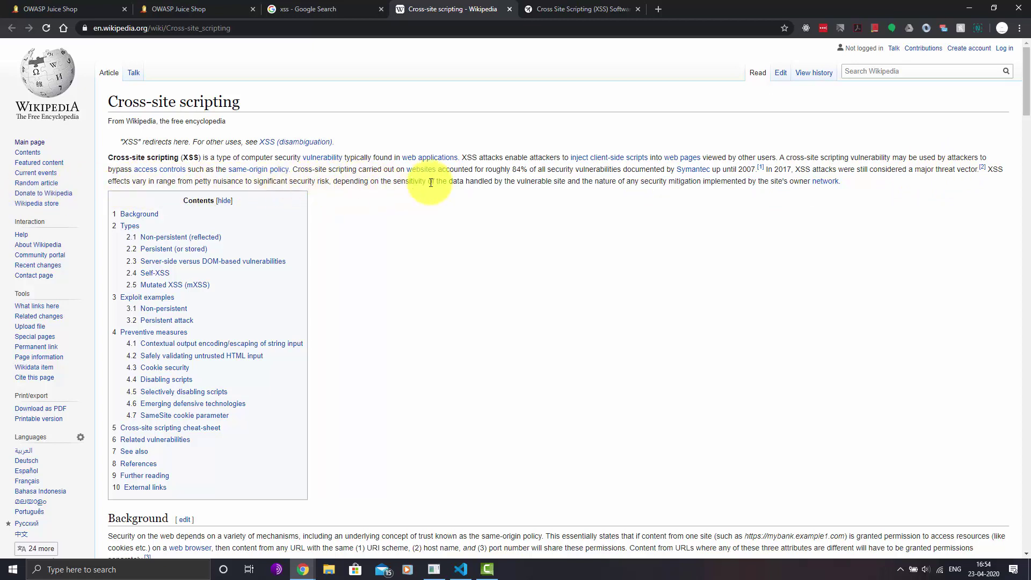
scroll(540, 215, "down", 10)
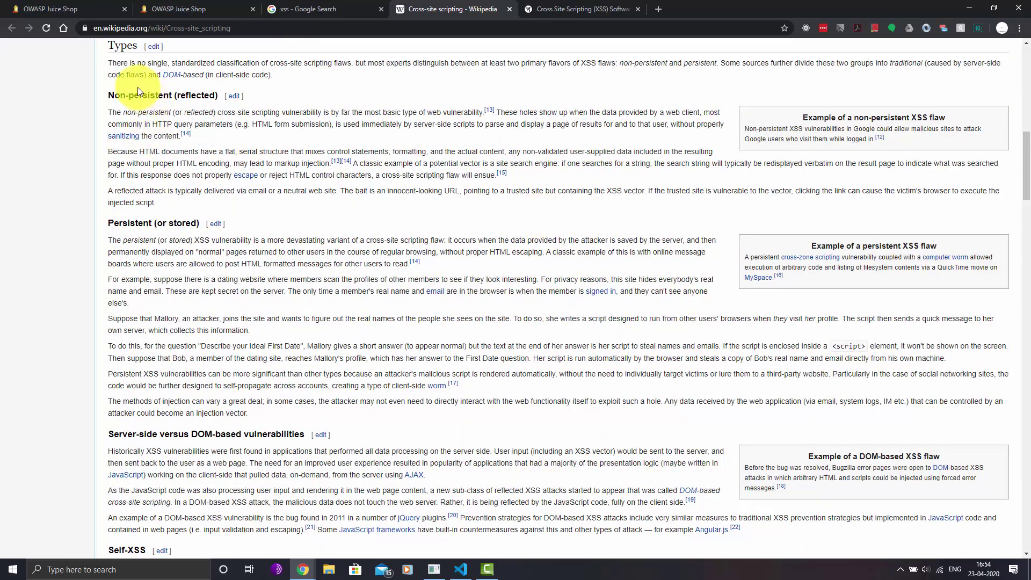
scroll(178, 237, "down", 1)
scroll(177, 238, "down", 4)
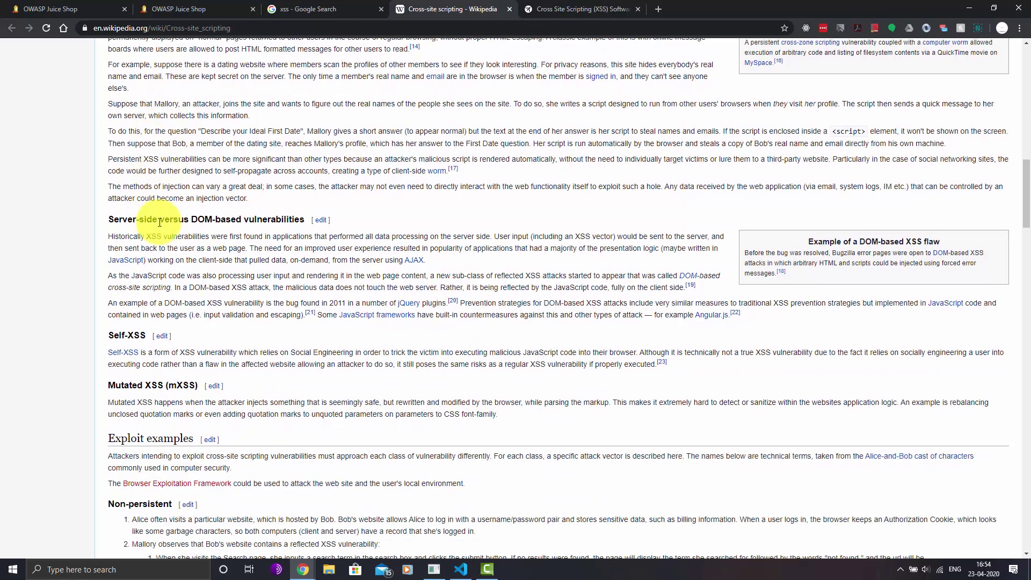
scroll(159, 222, "down", 3)
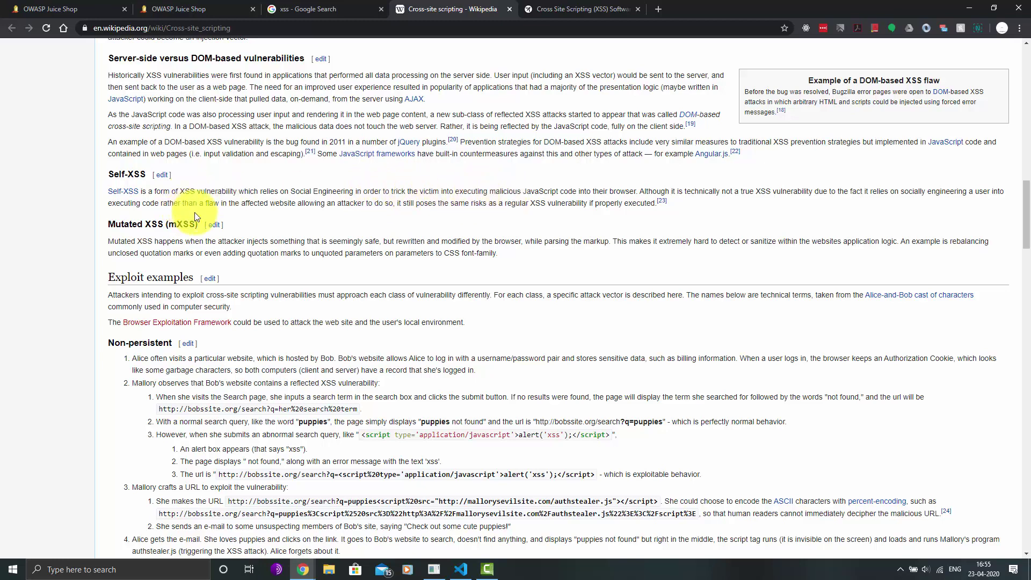
scroll(376, 134, "down", 1)
Read the OWASP Cross Site Scripting overview, highlighting the passage on web applications using user input without validating or encoding it
left_click(571, 9)
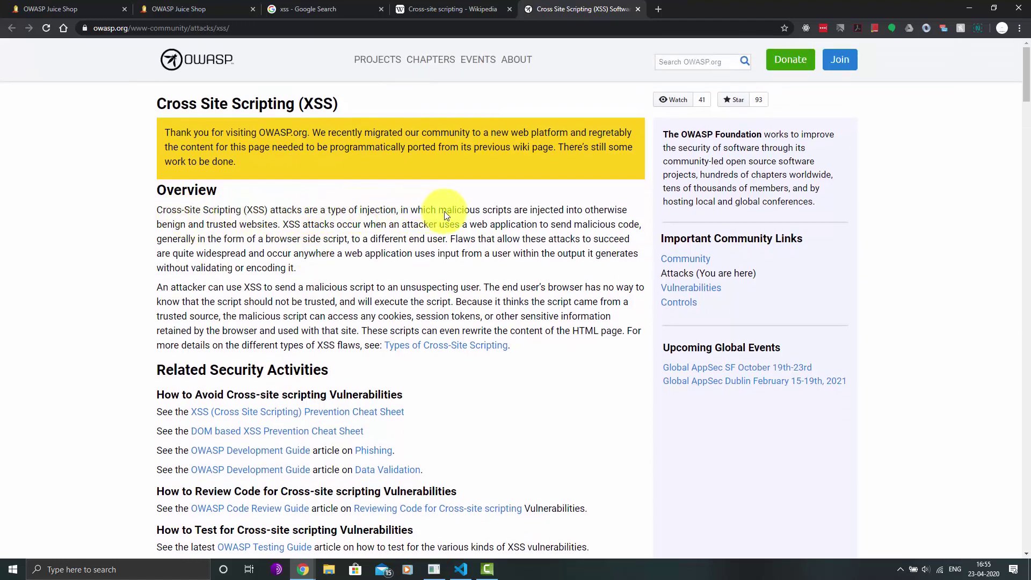
scroll(445, 209, "down", 1)
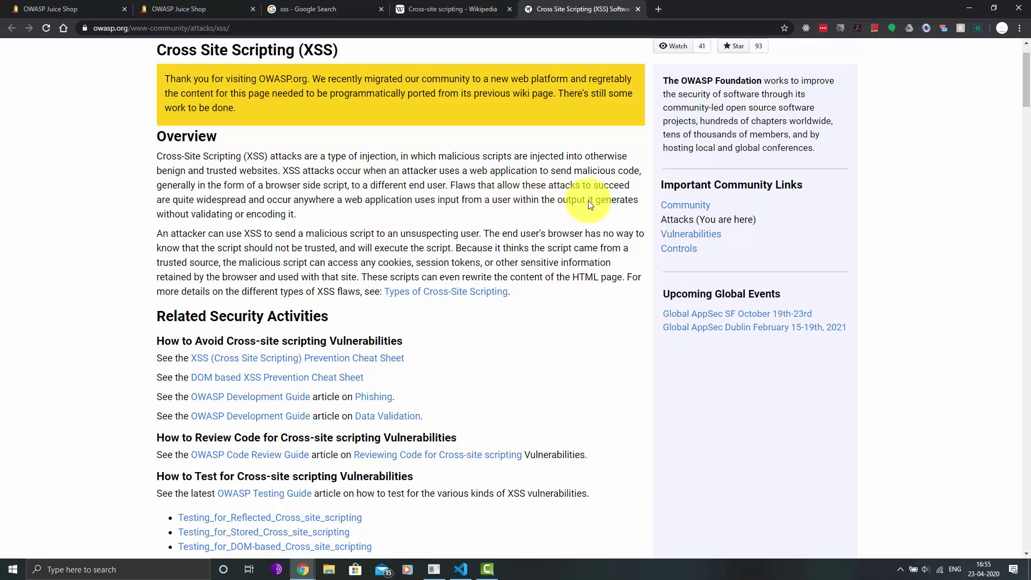
scroll(240, 237, "down", 2)
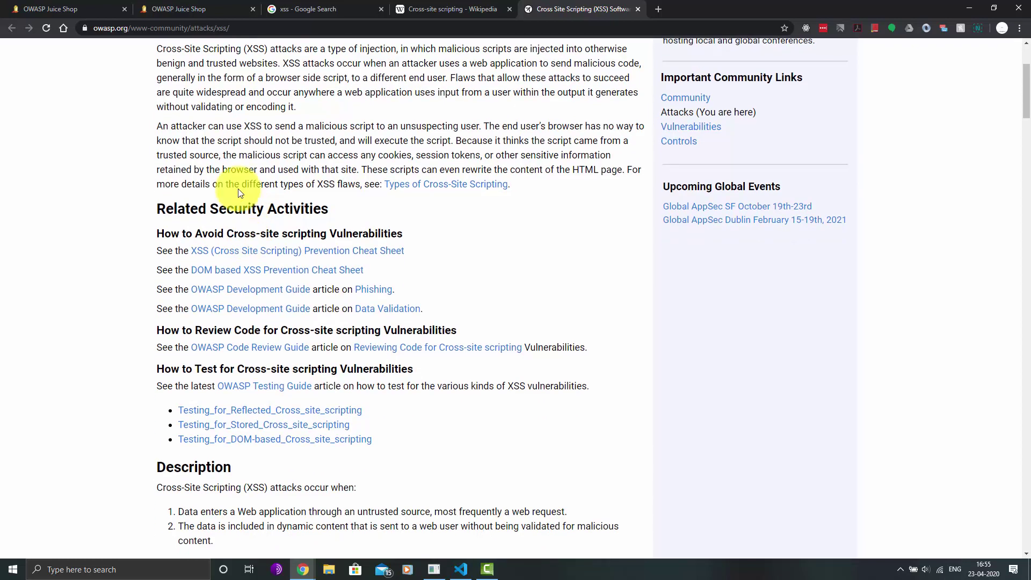
scroll(311, 102, "up", 2)
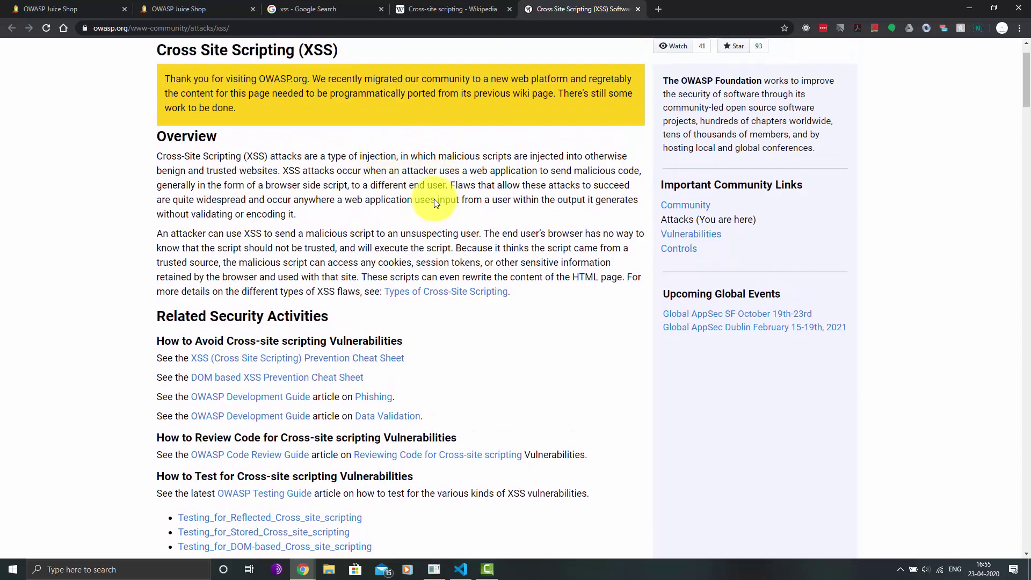
left_click_drag(344, 200, 294, 217)
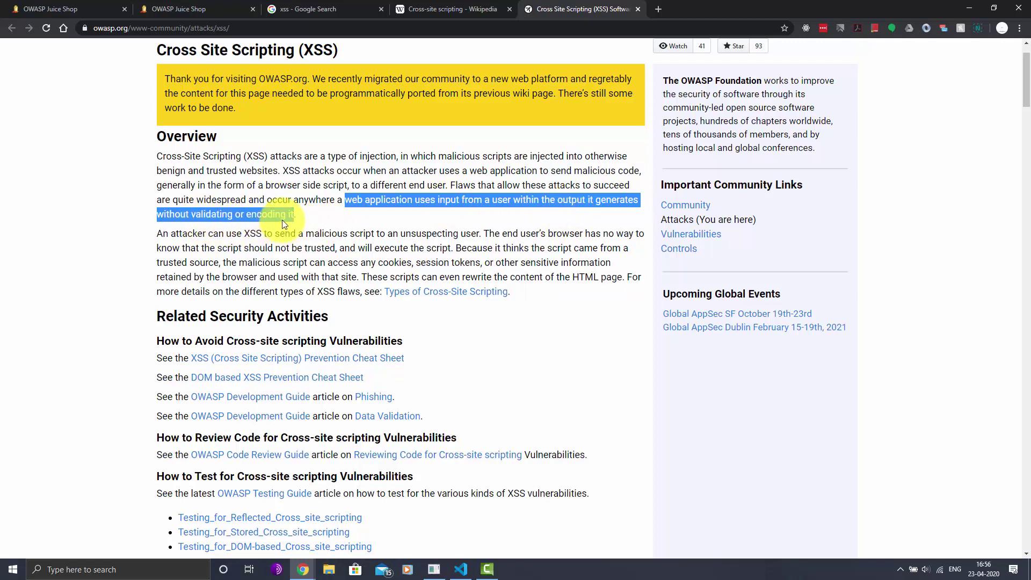
scroll(301, 226, "down", 3)
scroll(325, 220, "up", 2)
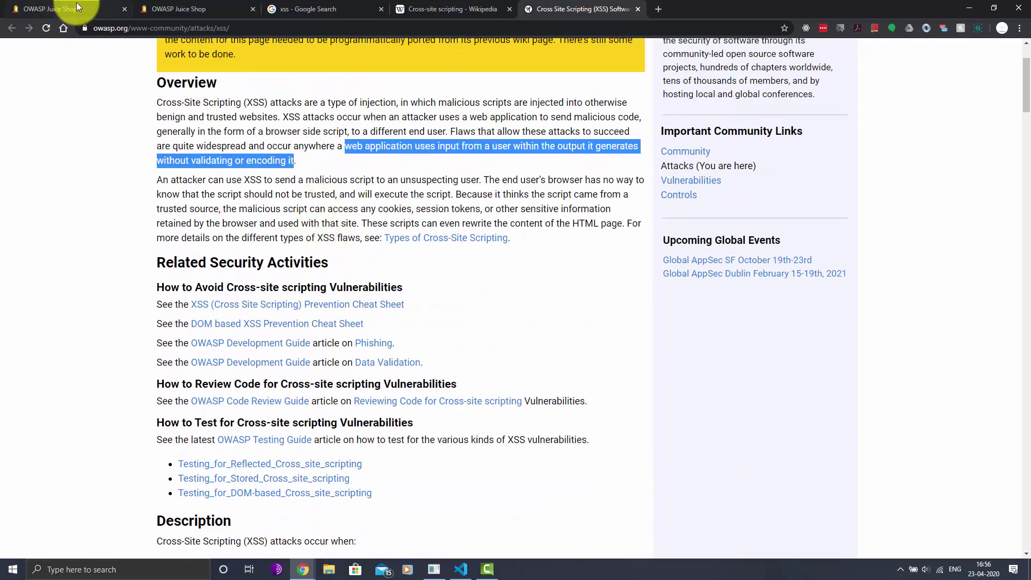
Review the one-star challenges and their statuses on the score board, highlighting the Improper Input Validation category of Zero Stars
left_click(59, 9)
scroll(781, 314, "down", 2)
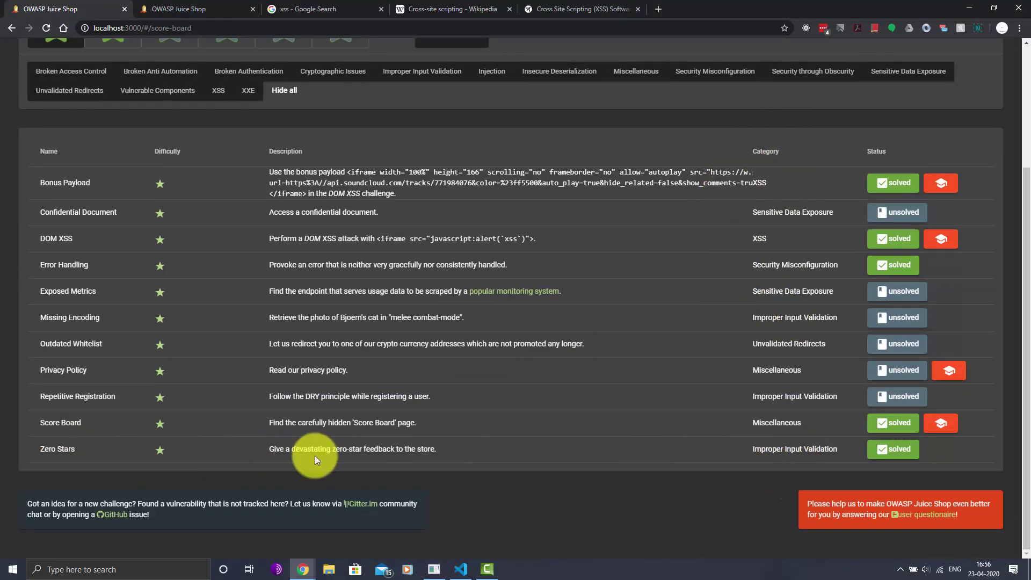
scroll(537, 445, "up", 2)
scroll(550, 448, "down", 2)
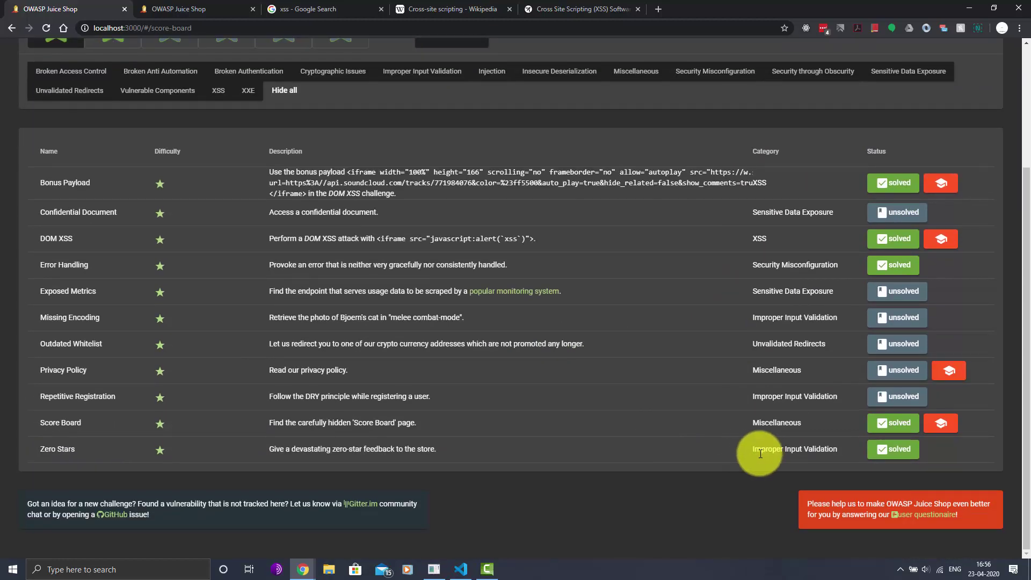
left_click_drag(758, 448, 846, 450)
scroll(600, 443, "up", 2)
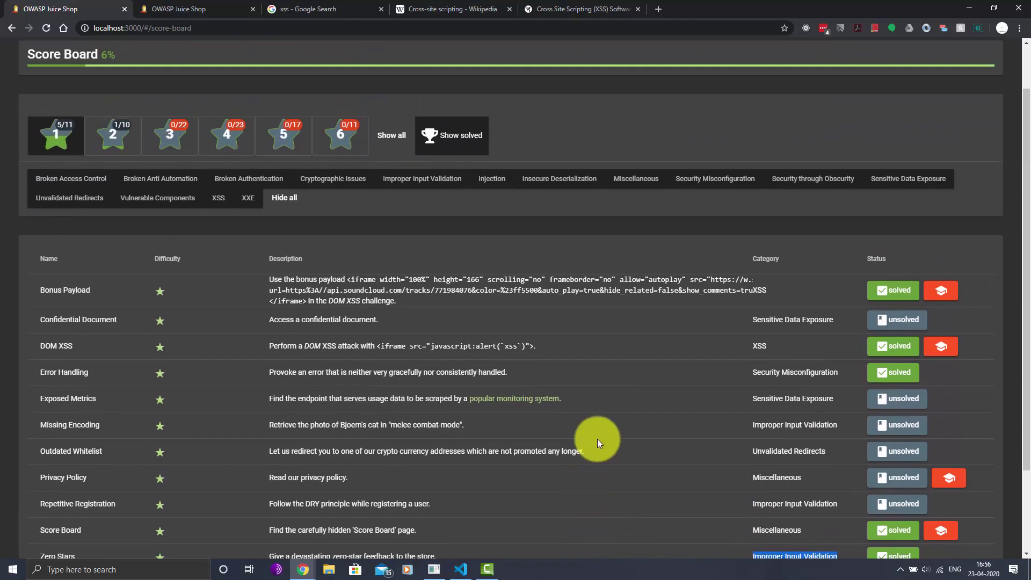
scroll(707, 359, "down", 2)
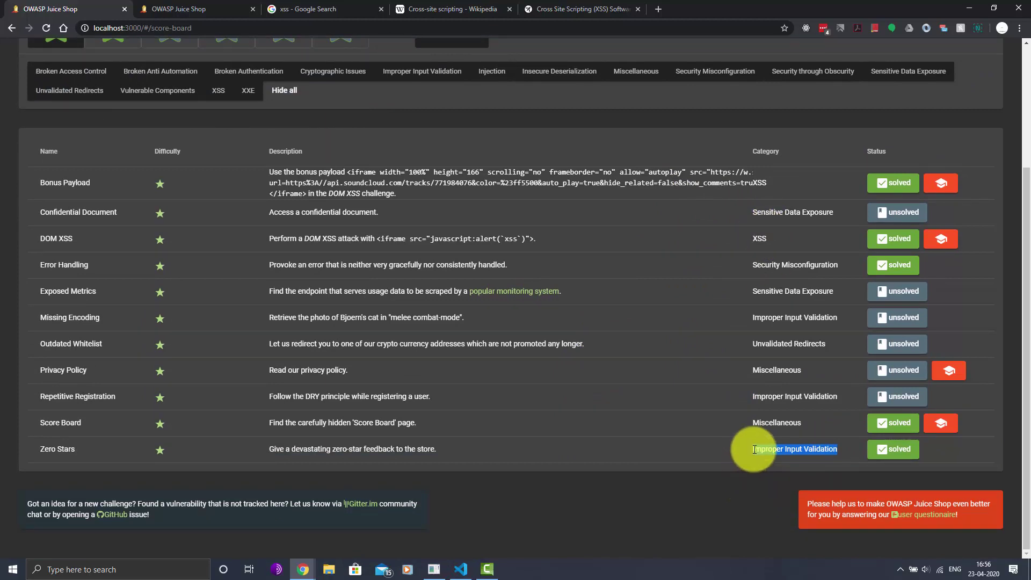
left_click_drag(754, 449, 751, 449)
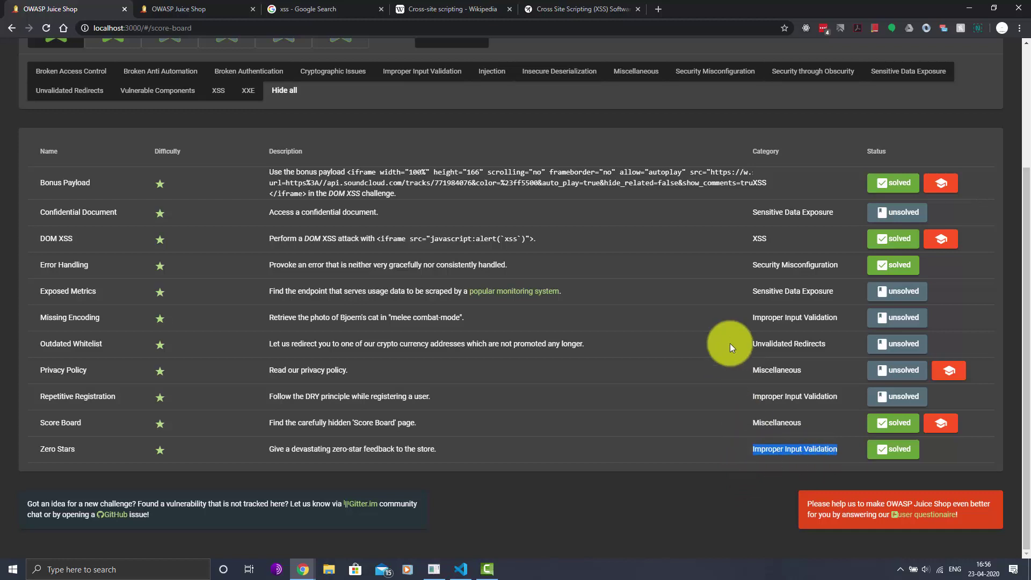
scroll(682, 269, "up", 2)
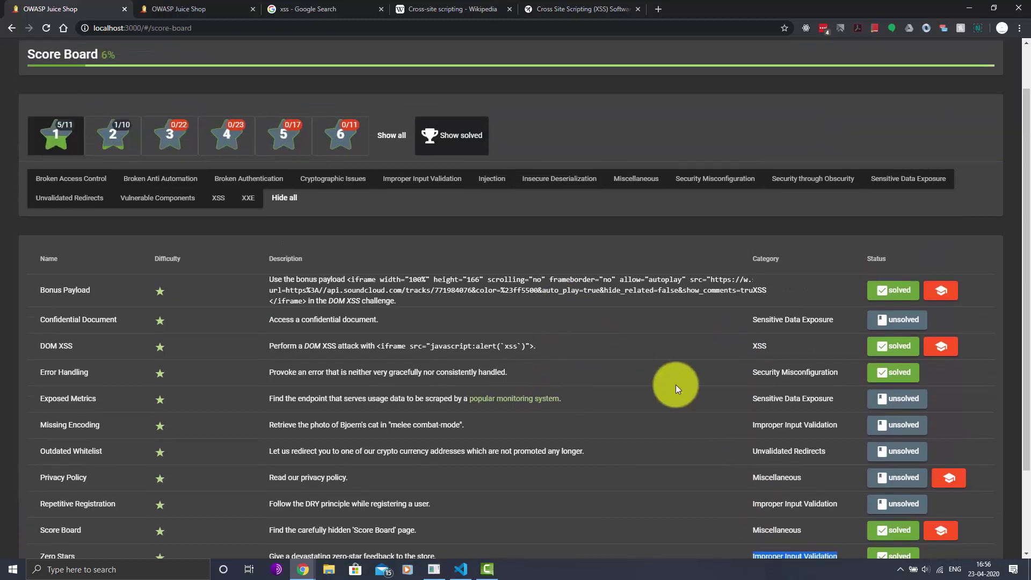
scroll(668, 385, "down", 2)
scroll(669, 371, "up", 2)
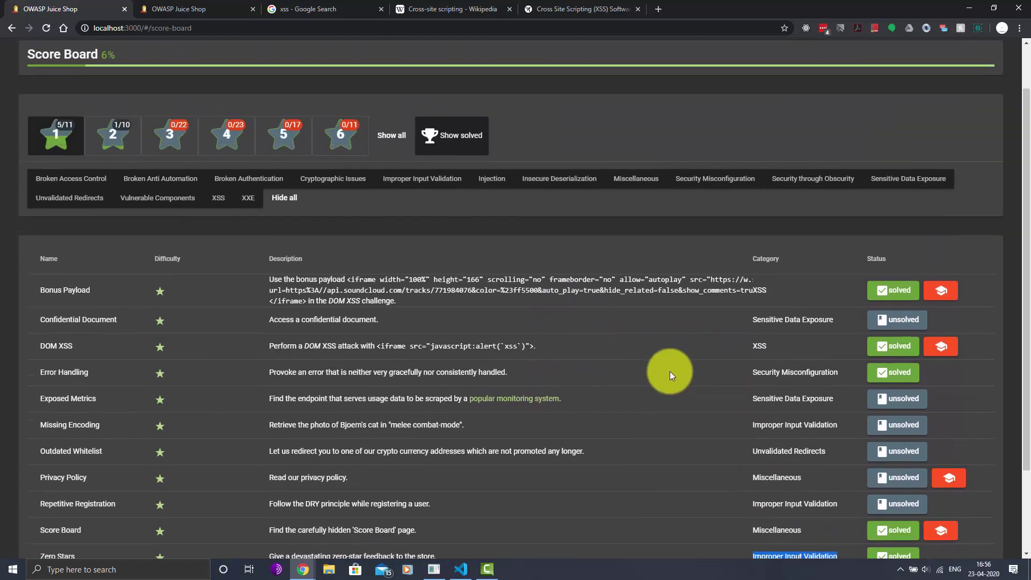
Highlight the XSS category of the DOM XSS challenge, and revisit the product search page holding the bonus payload
double_click(754, 344)
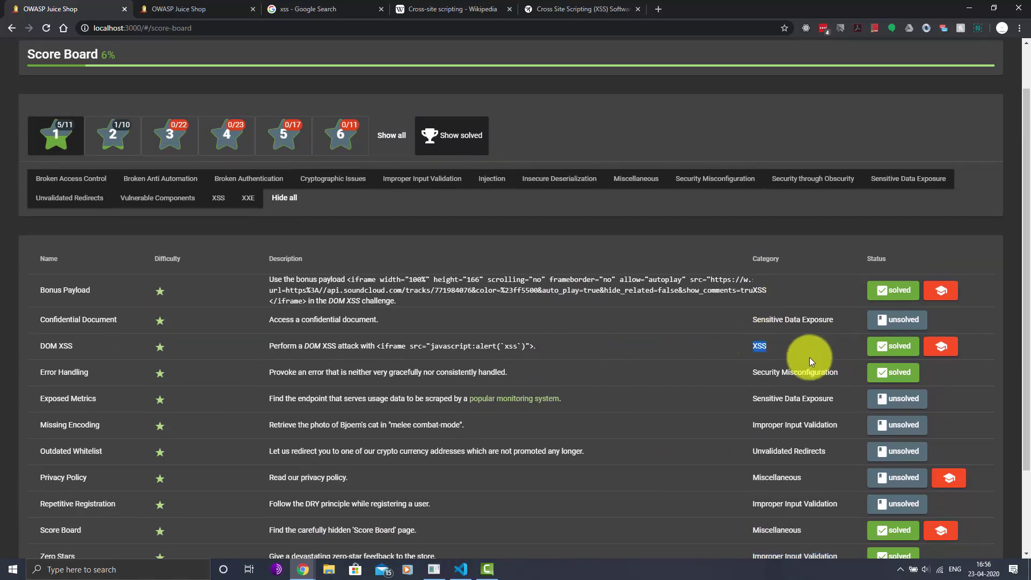
left_click(153, 9)
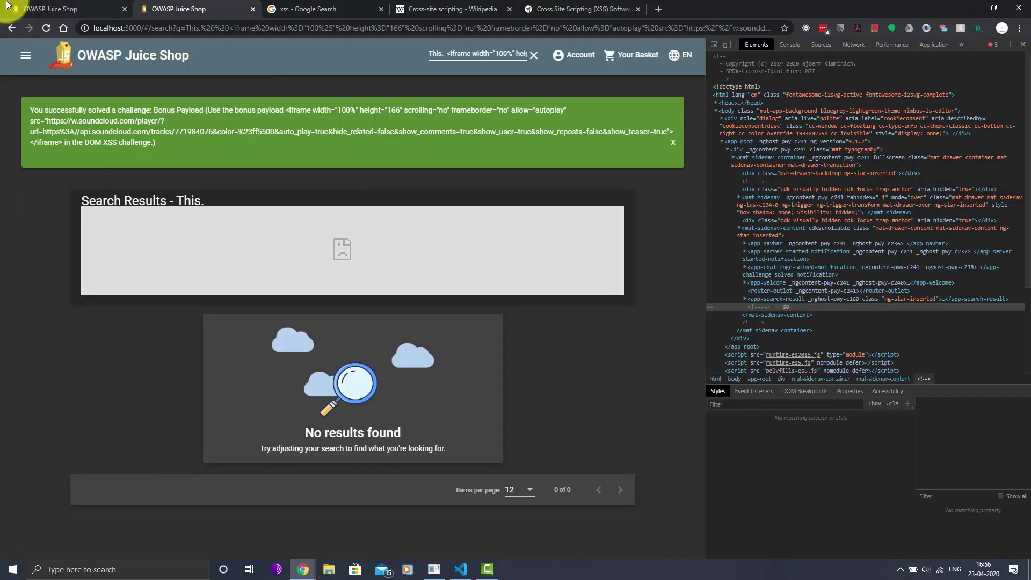
left_click(48, 8)
left_click(272, 10)
left_click(177, 8)
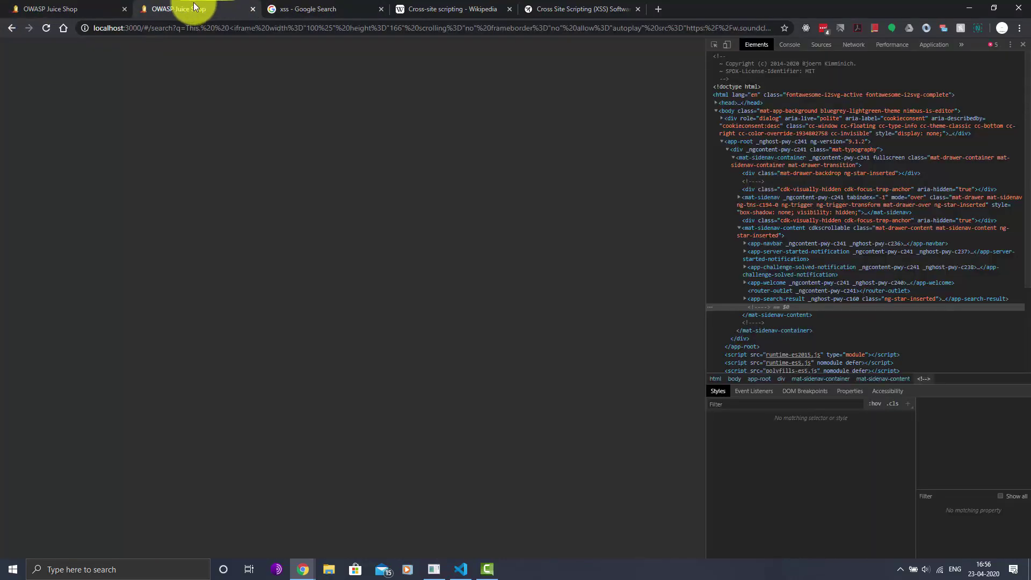
Revisit the Wikipedia article on cross-site scripting, looking over its exploit examples, introduction and table of contents
left_click(430, 9)
scroll(483, 410, "down", 3)
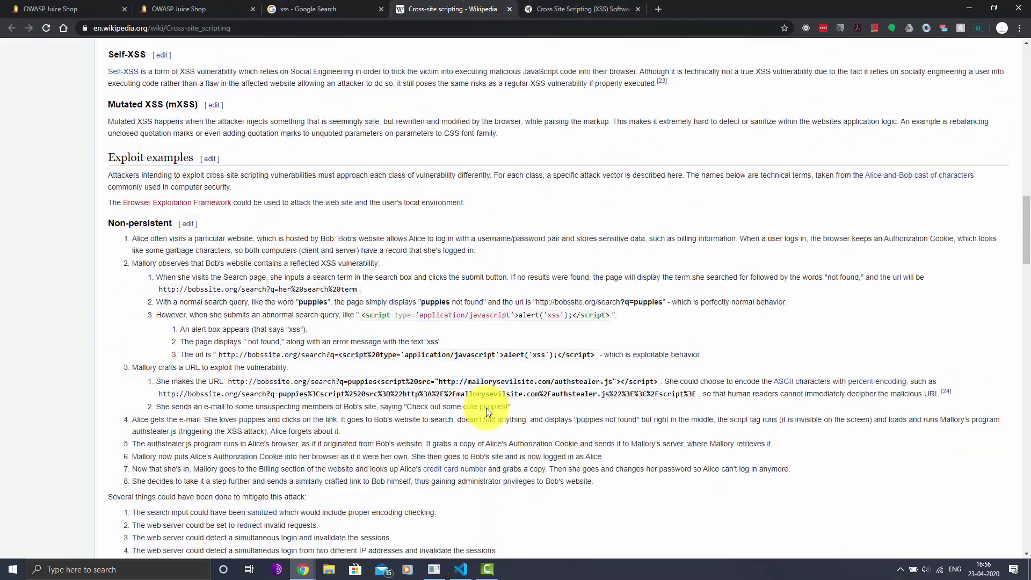
scroll(403, 258, "up", 10)
scroll(346, 399, "up", 15)
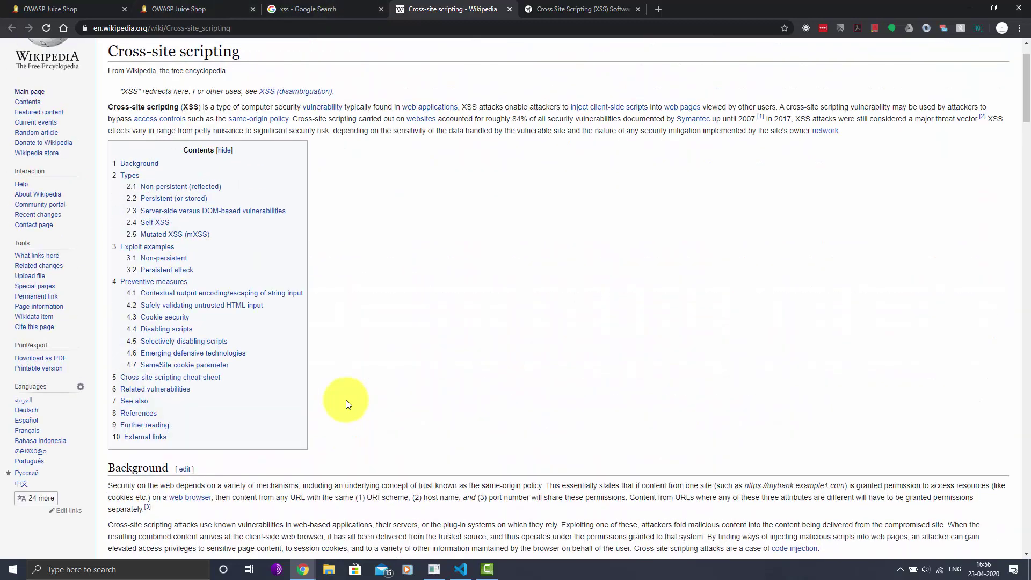
Return to the score board, open the empty product search field, and look over the one-star challenges and their statuses
left_click(51, 9)
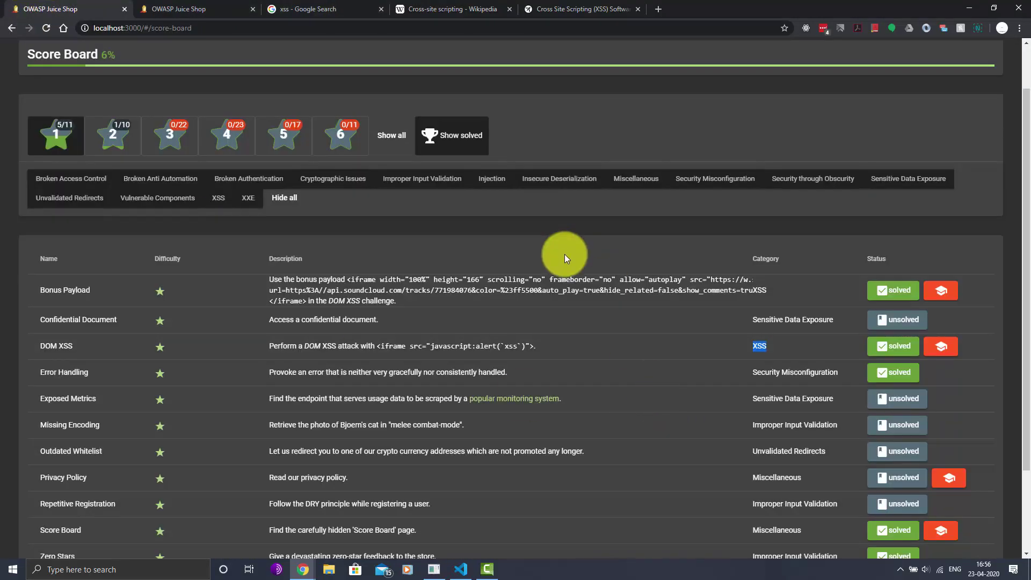
scroll(601, 253, "up", 1)
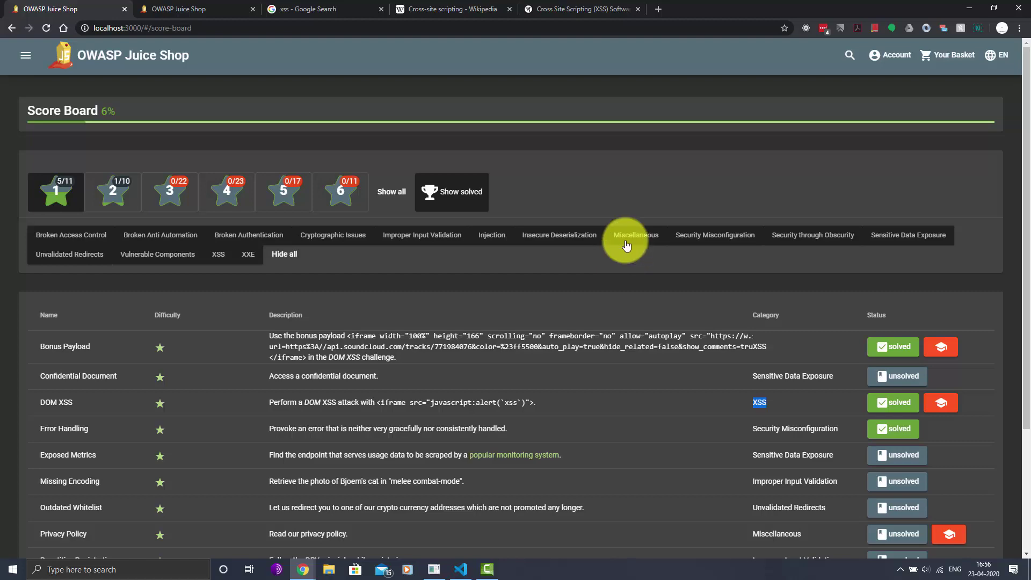
scroll(411, 329, "down", 1)
scroll(410, 328, "up", 1)
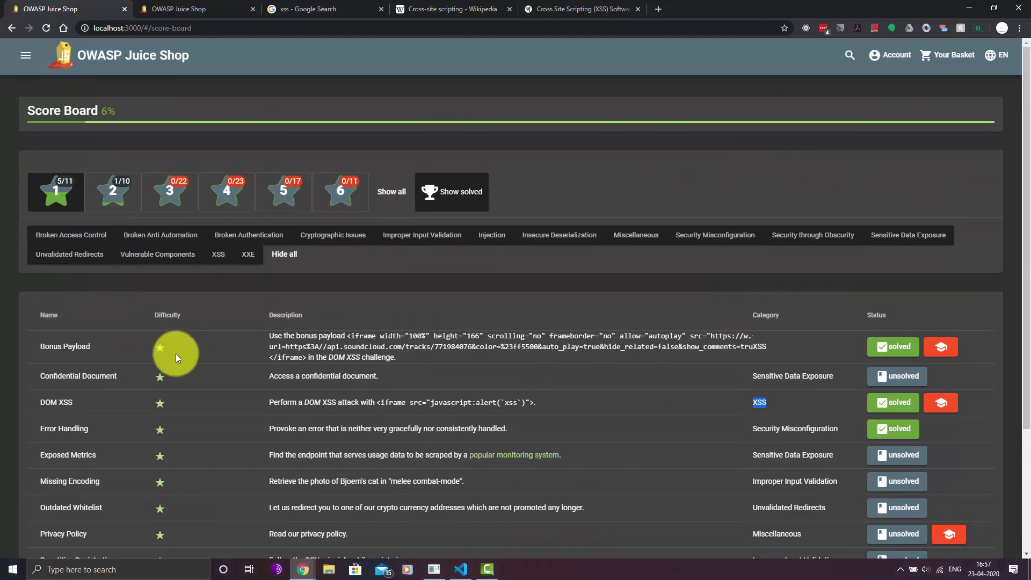
left_click(850, 54)
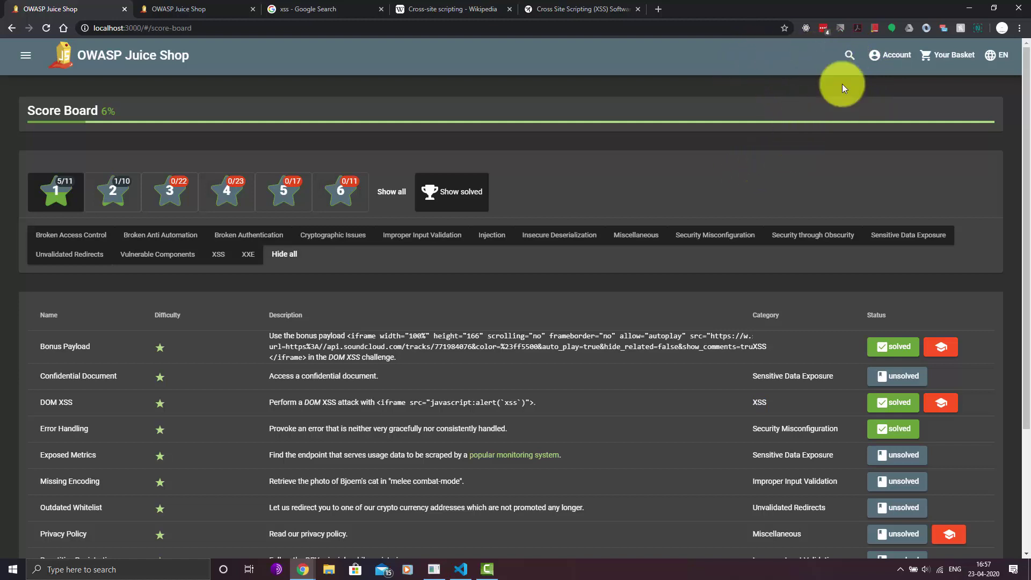
left_click(849, 56)
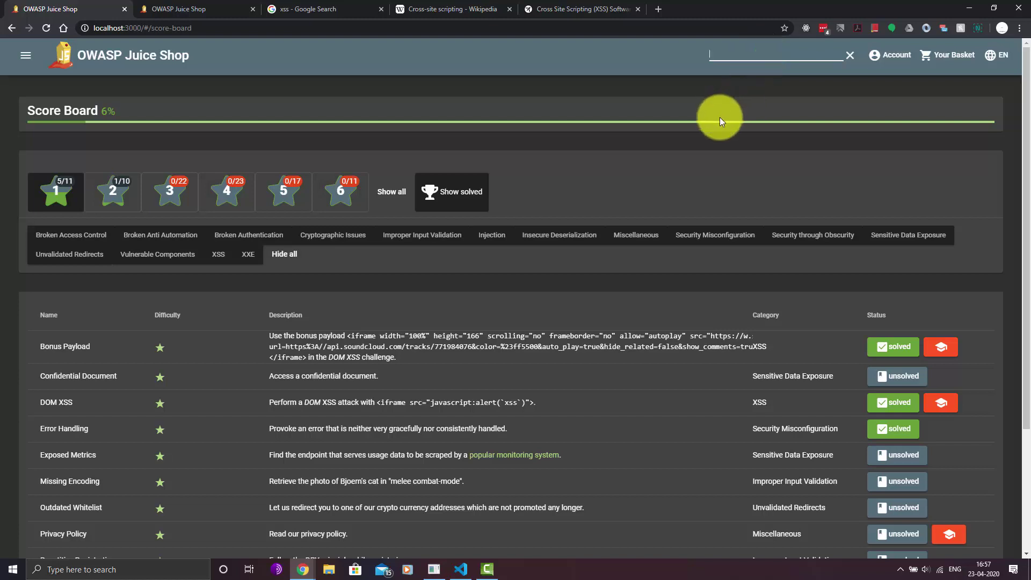
scroll(719, 117, "down", 3)
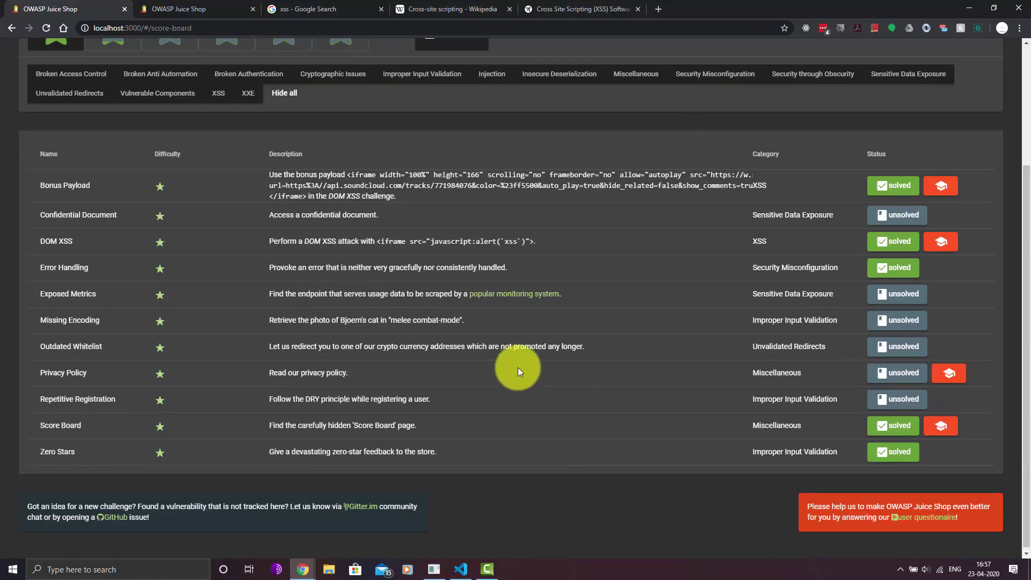